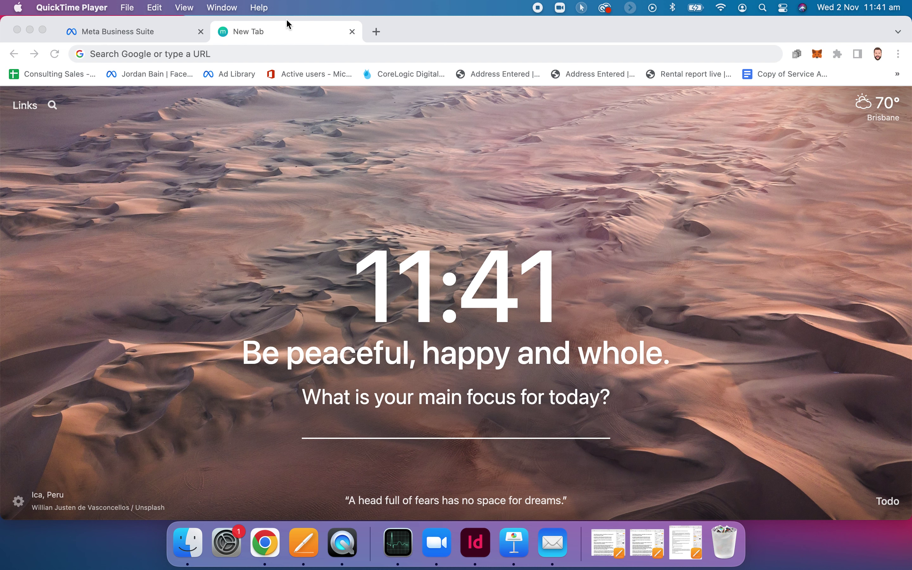
Enter business.facebook in the address bar and load the suggested Business Manager address.
left_click(273, 55)
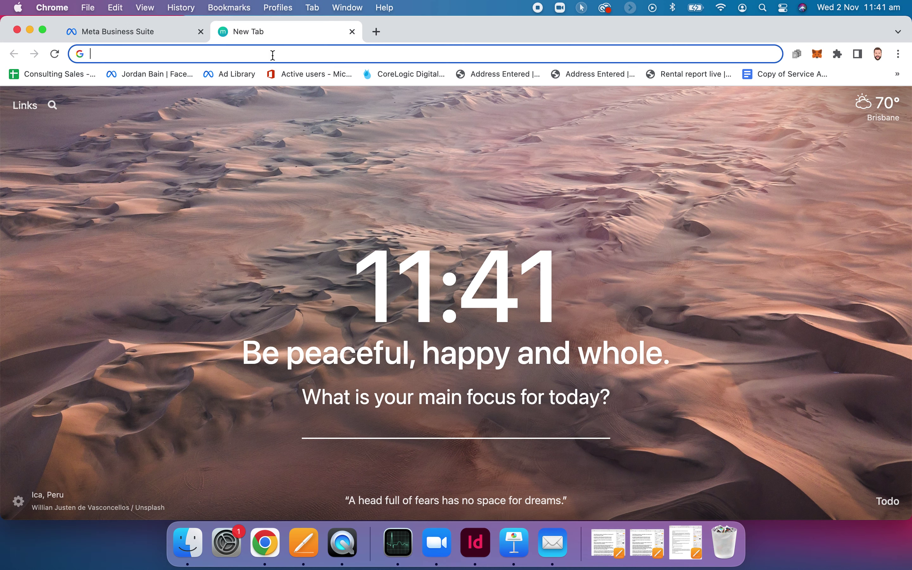
type("business.")
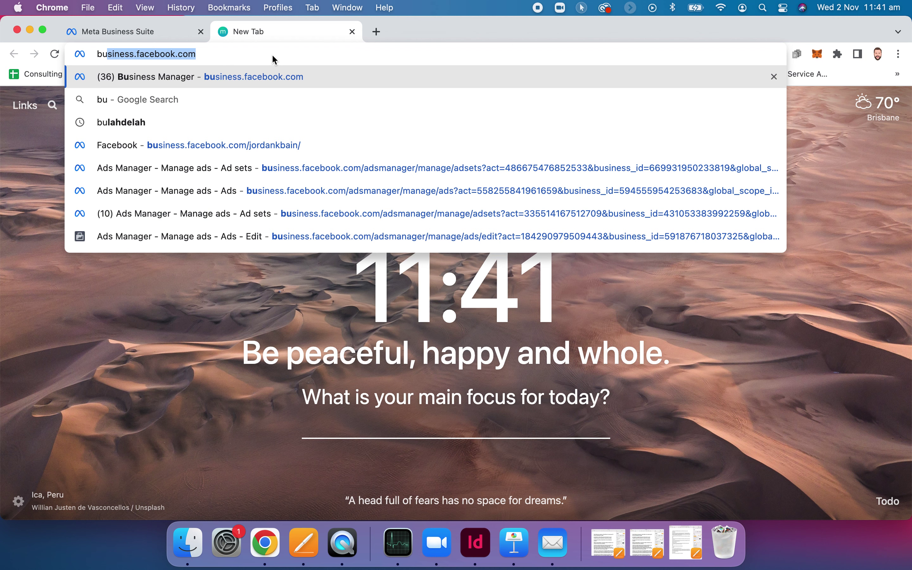
type("facebook")
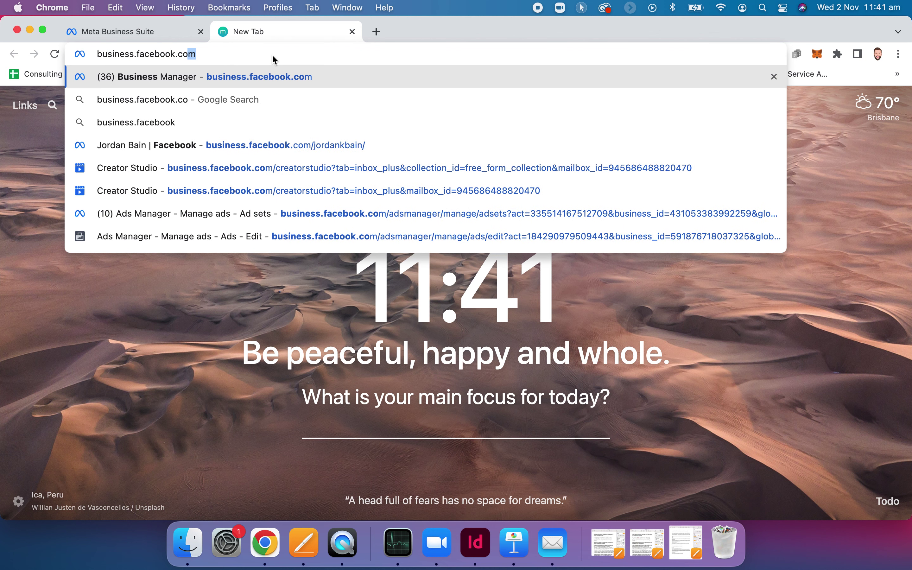
key("Down")
key("Down")
key("Return")
left_click(262, 54)
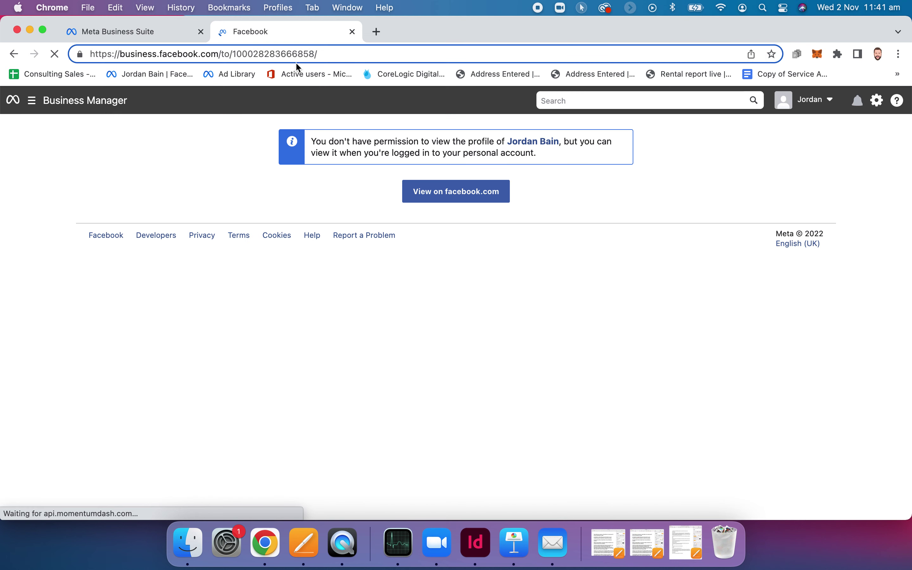
Trim the profile path so the address is plain business.facebook.com, and load it.
left_click_drag(333, 54, 224, 57)
key("BackSpace")
key("Return")
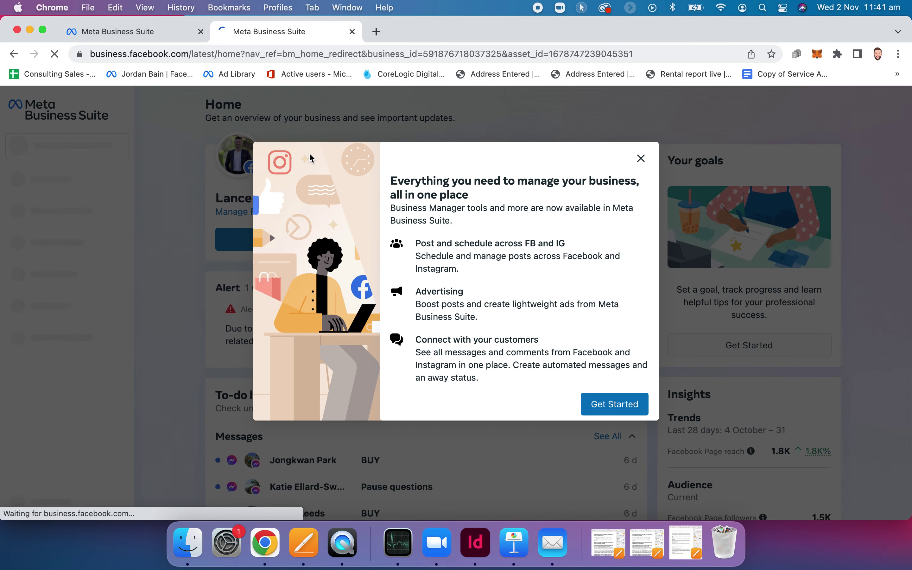
Dismiss the welcome popup to reveal the Page's Home overview.
left_click(641, 158)
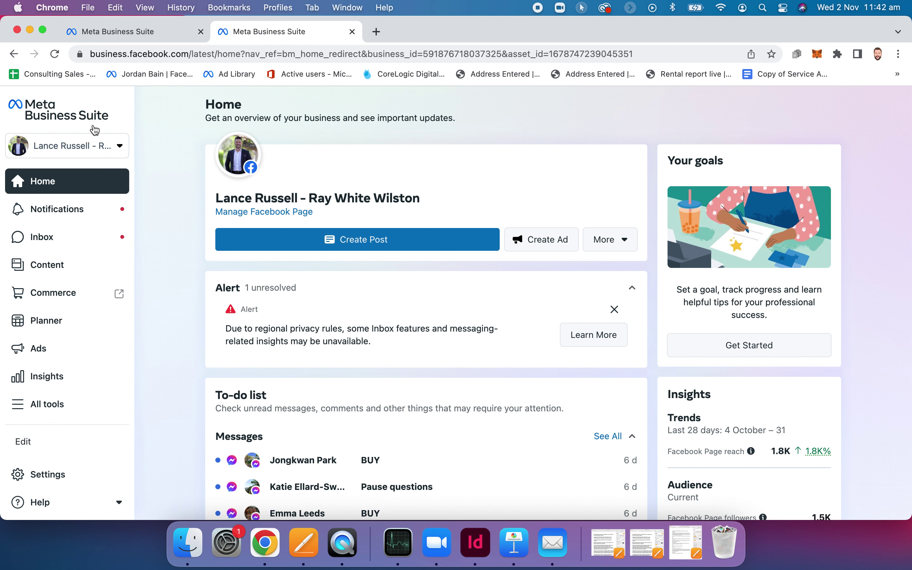
left_click(583, 9)
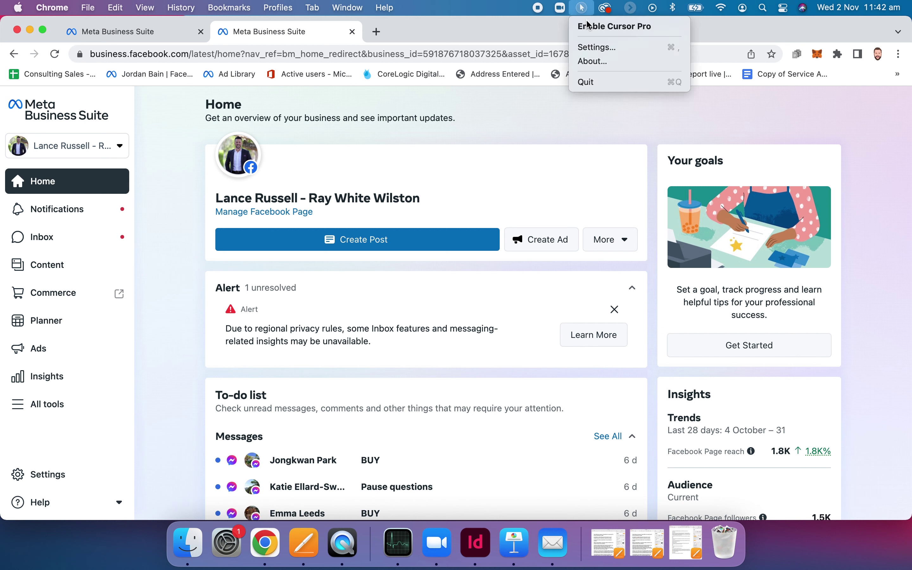
left_click(590, 26)
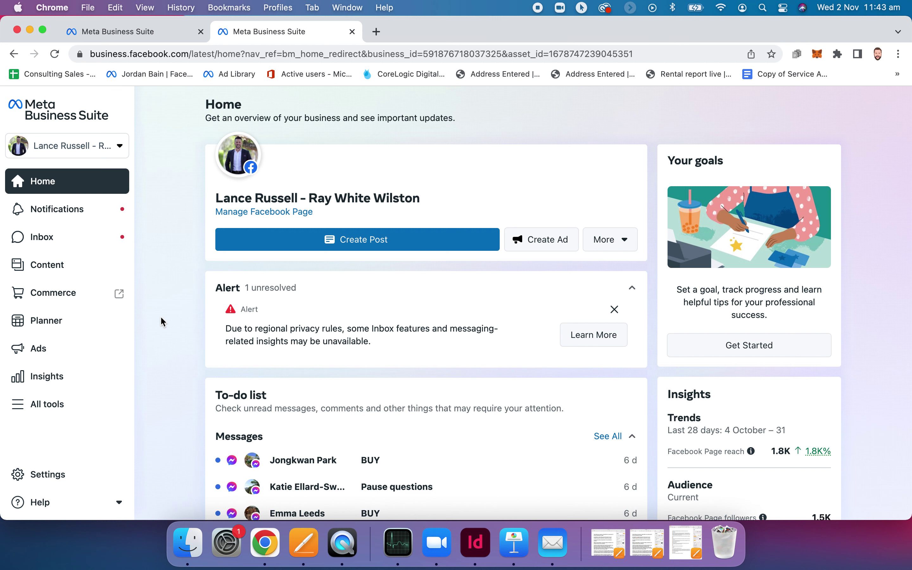
mouse_move(149, 440)
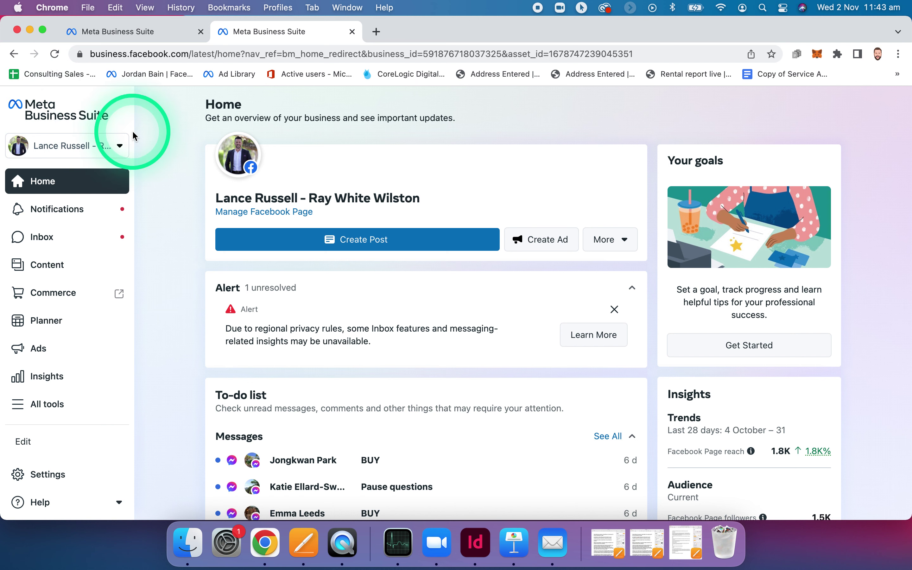
Choose Switch to Business Manager from Help and confirm the switch.
left_click(67, 508)
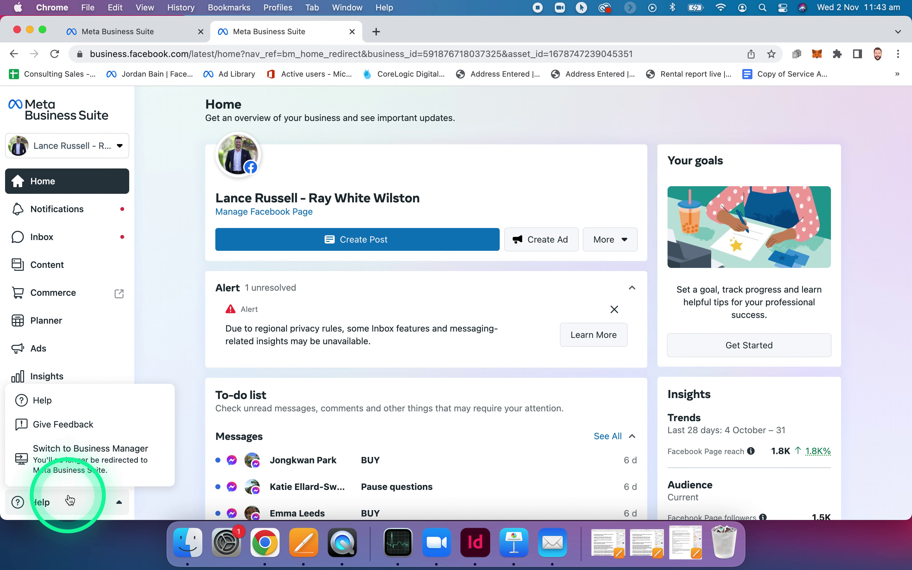
left_click(69, 461)
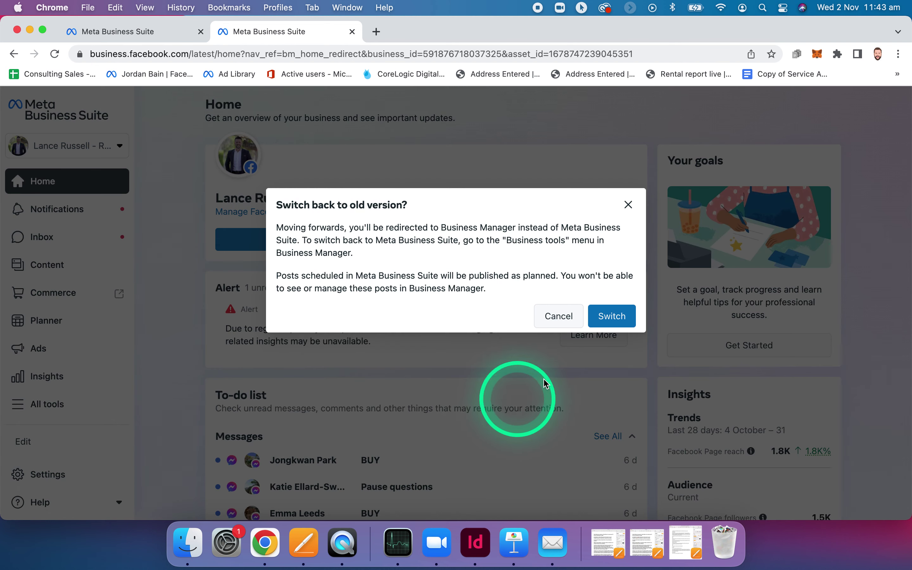
left_click(621, 319)
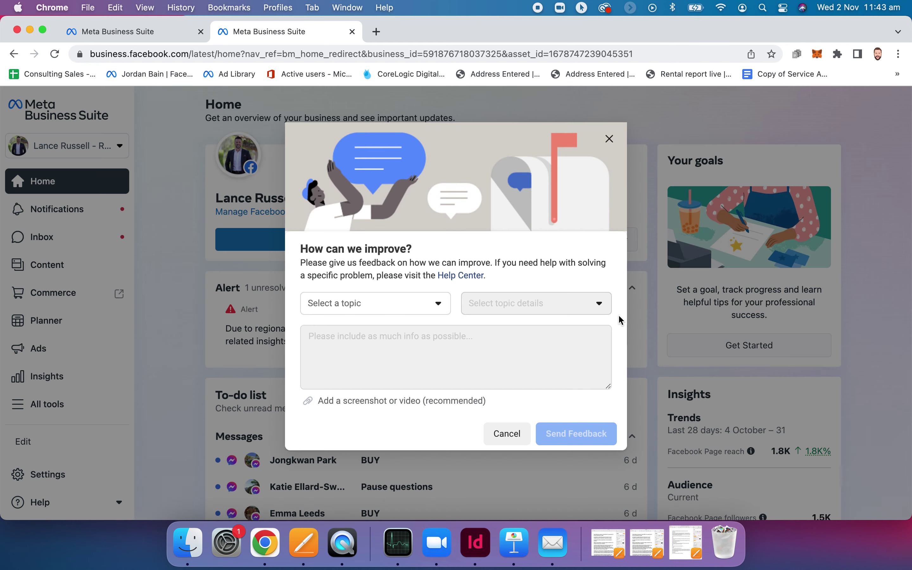
left_click(424, 344)
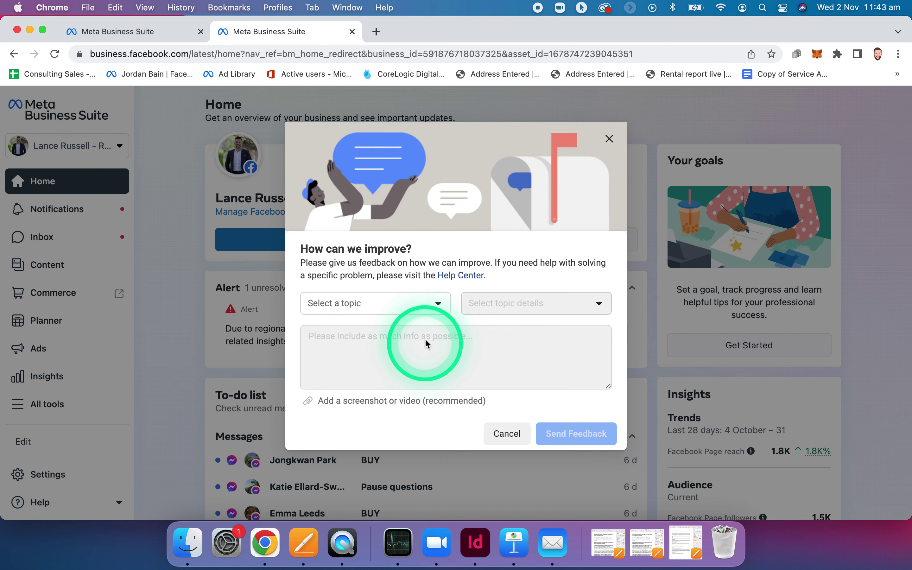
Send feedback with topic Ad account settings, detail Ad account, and note 'khgjf', then close the thank-you message.
left_click(412, 315)
left_click(402, 333)
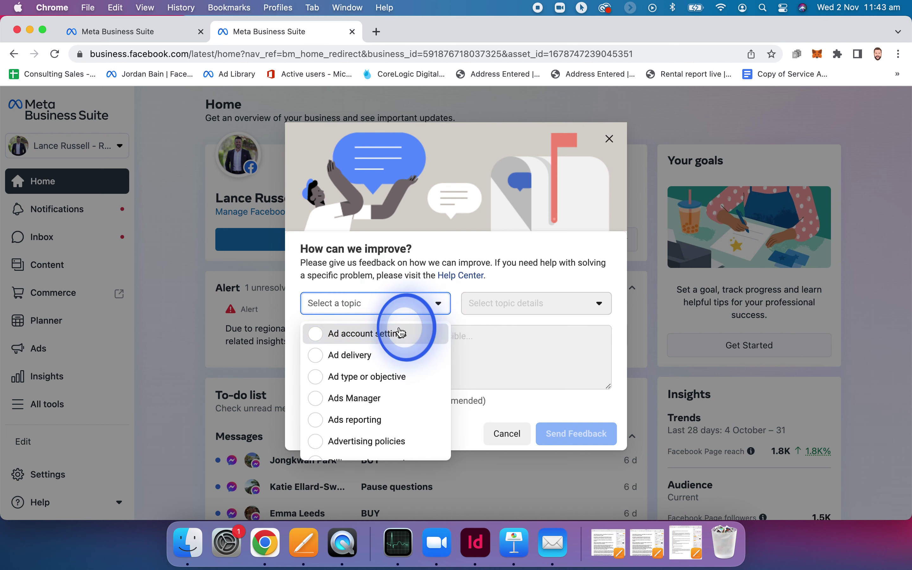
left_click(564, 434)
left_click(551, 438)
left_click(581, 433)
left_click(608, 437)
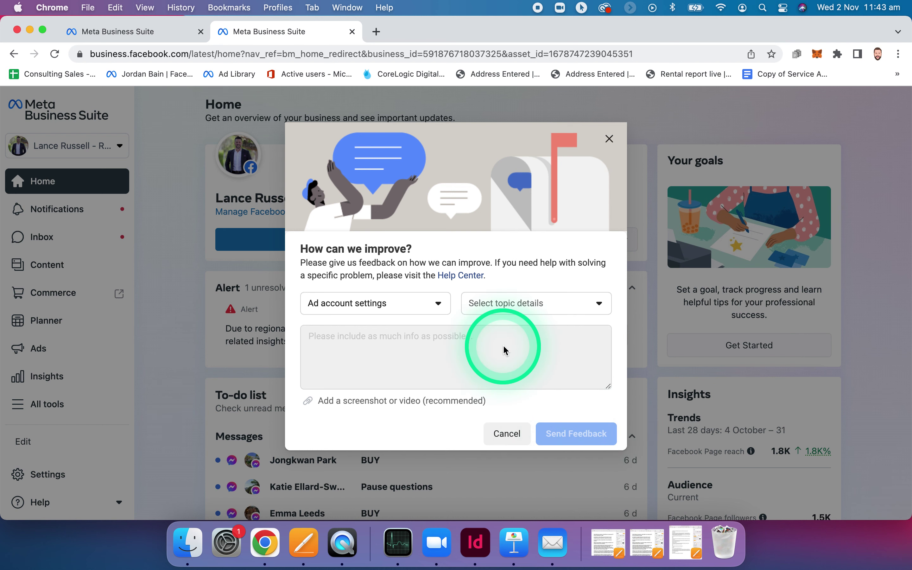
left_click(495, 313)
left_click(495, 332)
left_click(435, 356)
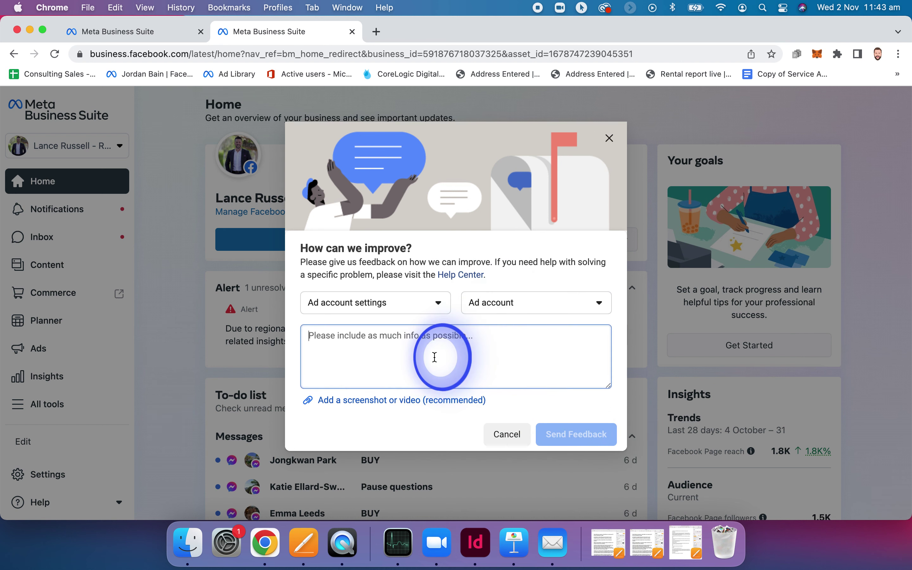
type("khgjfj")
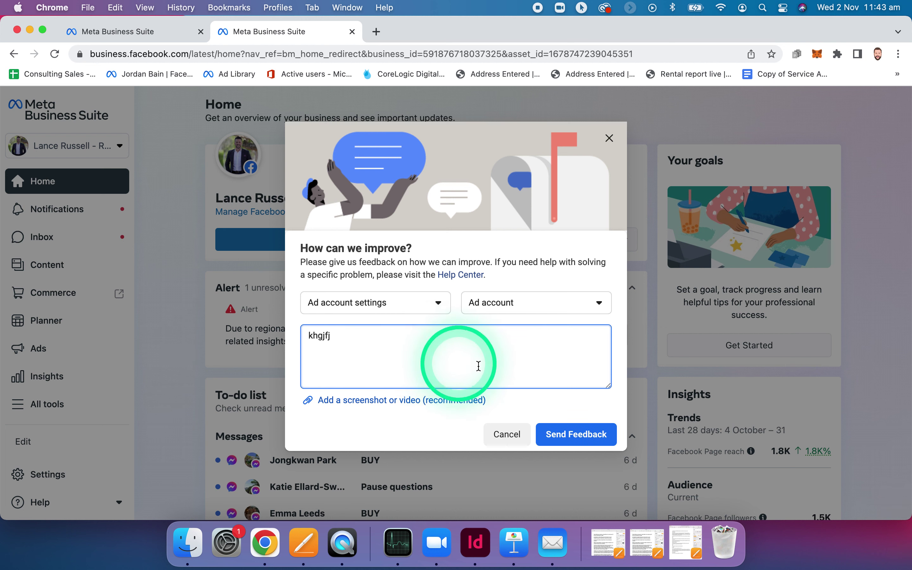
left_click(589, 437)
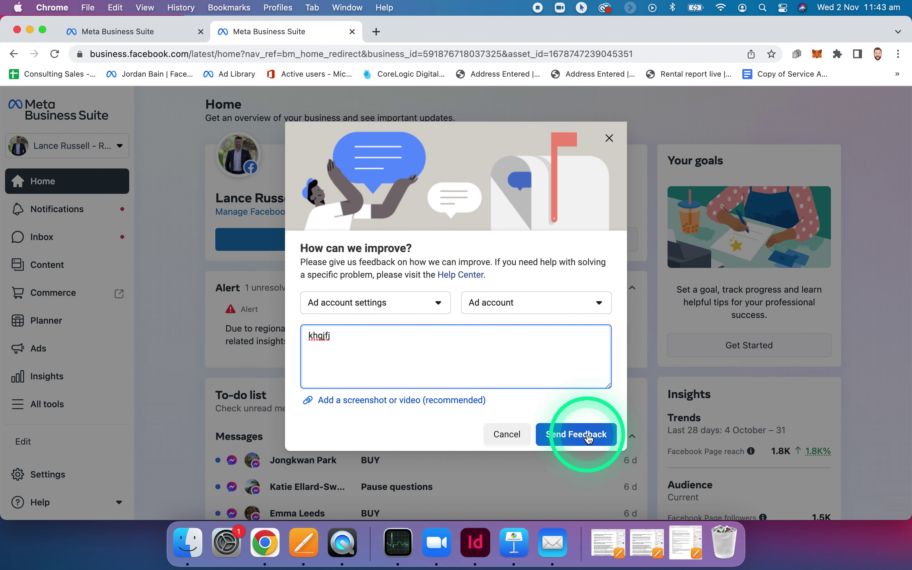
left_click(599, 354)
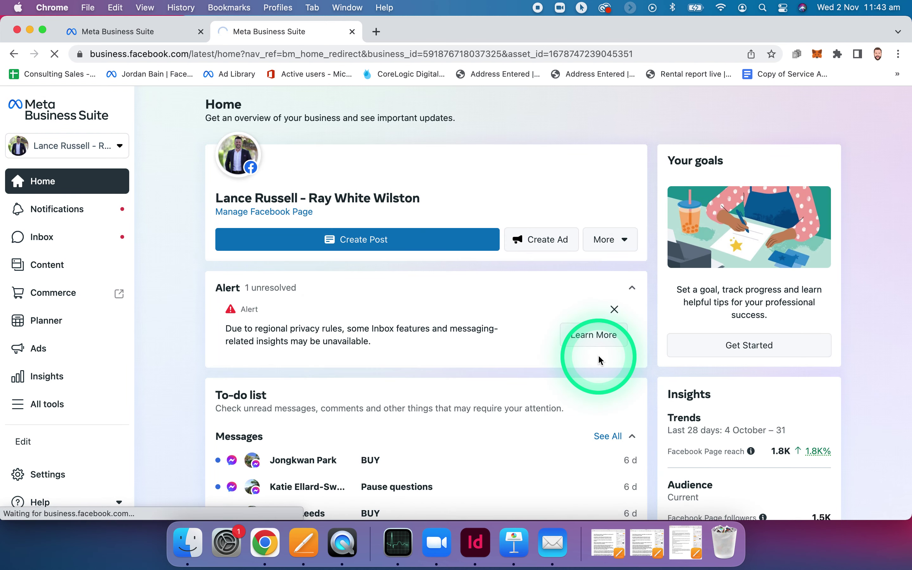
Close the old Meta Business Suite tab.
left_click(201, 32)
left_click(192, 146)
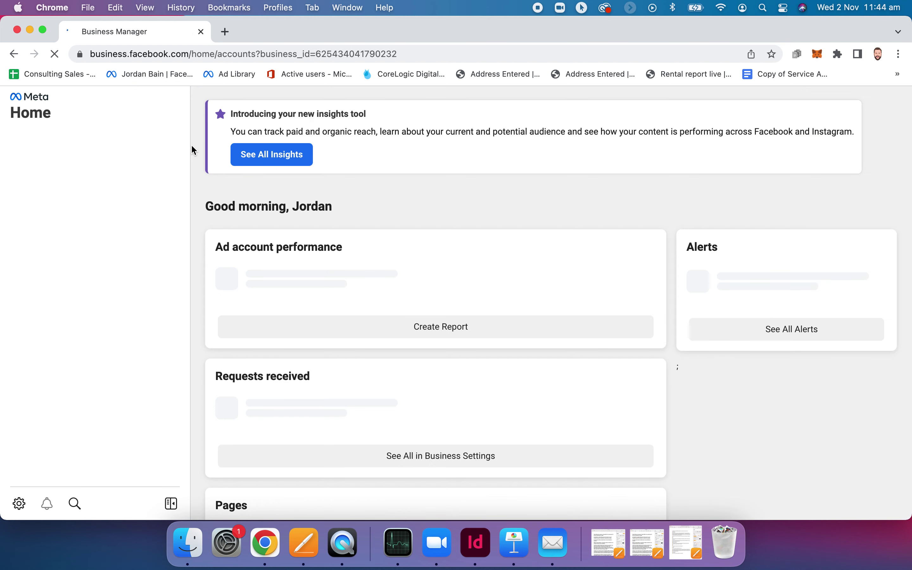
left_click(193, 150)
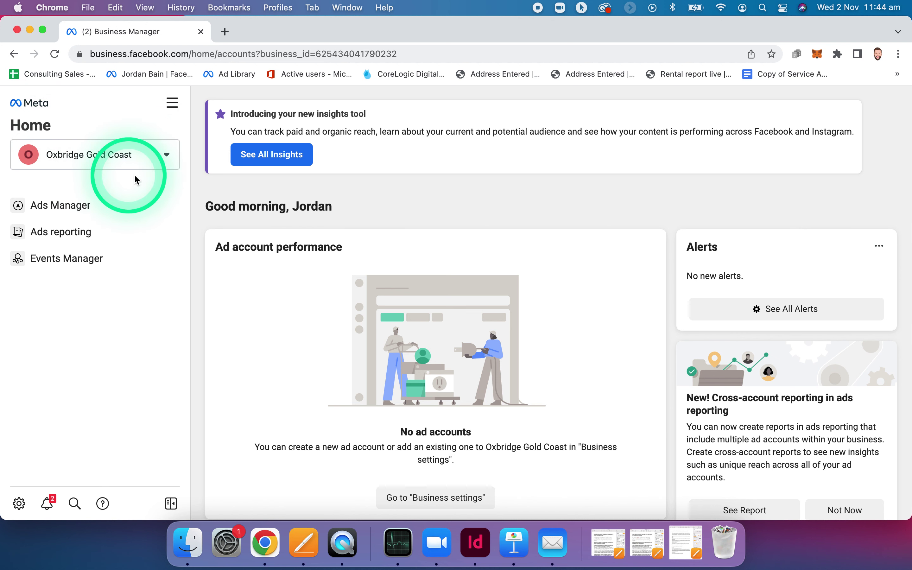
Switch the business to Five Agent Marketing using the business dropdown search.
left_click(133, 157)
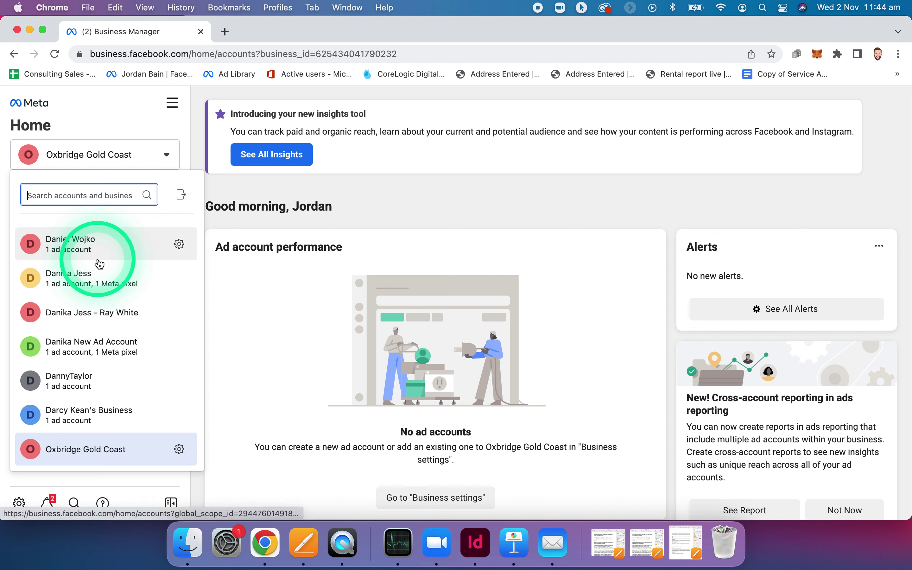
scroll(100, 264, "down", 15)
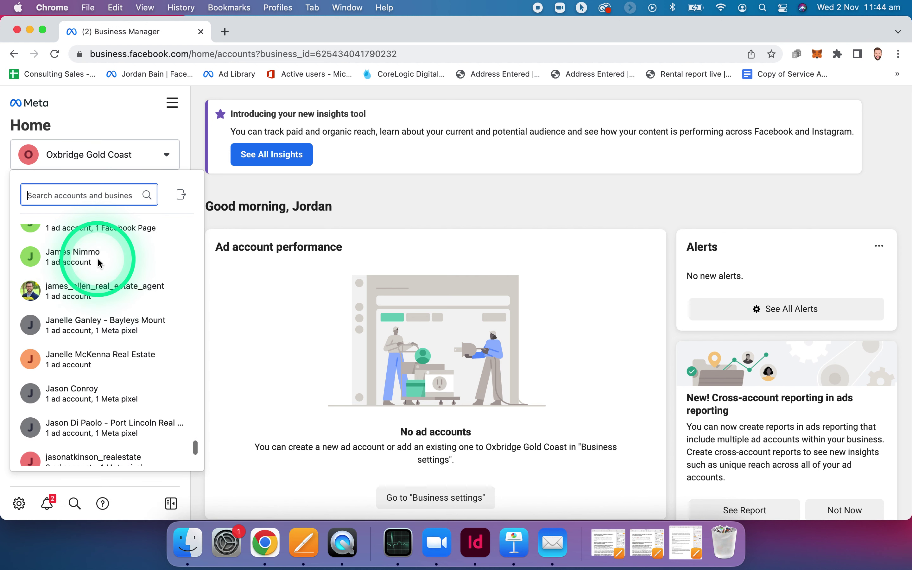
type("5")
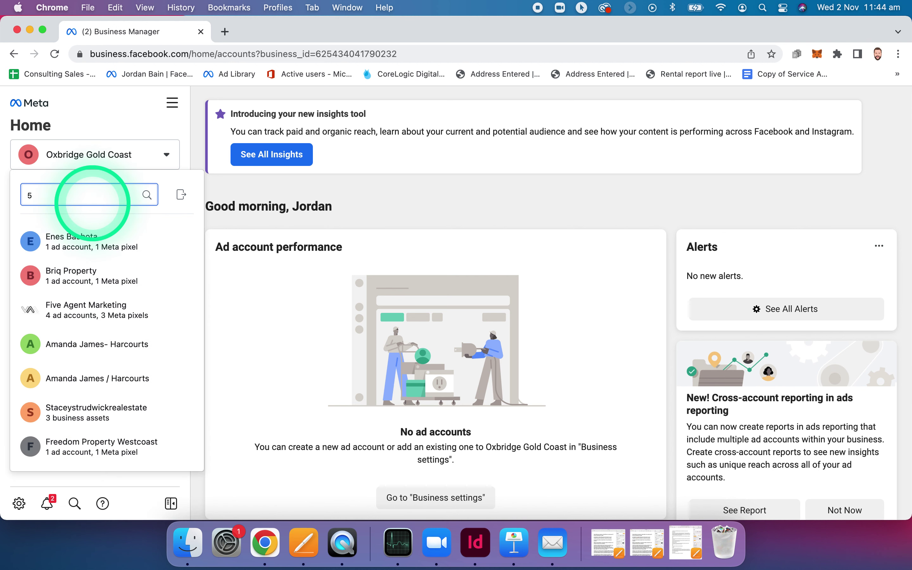
left_click(104, 319)
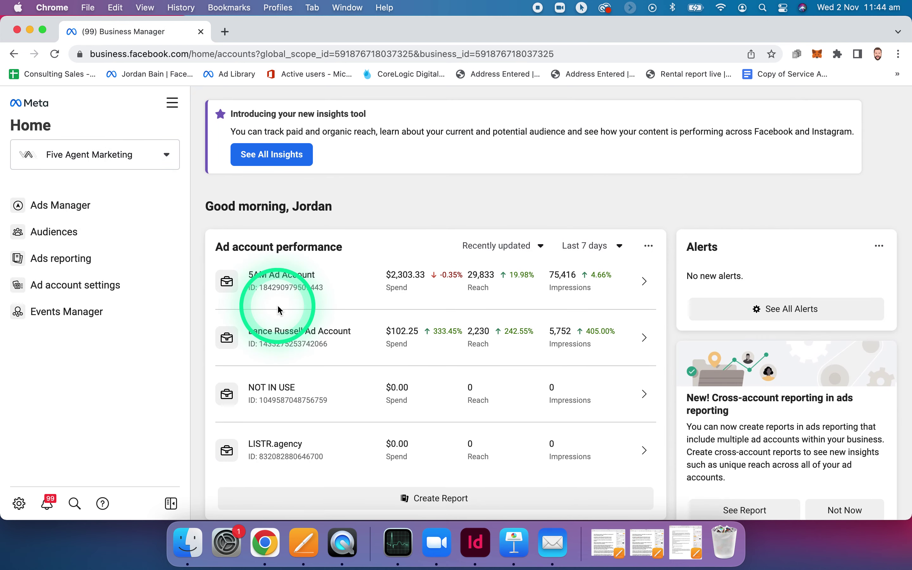
scroll(279, 309, "down", 2)
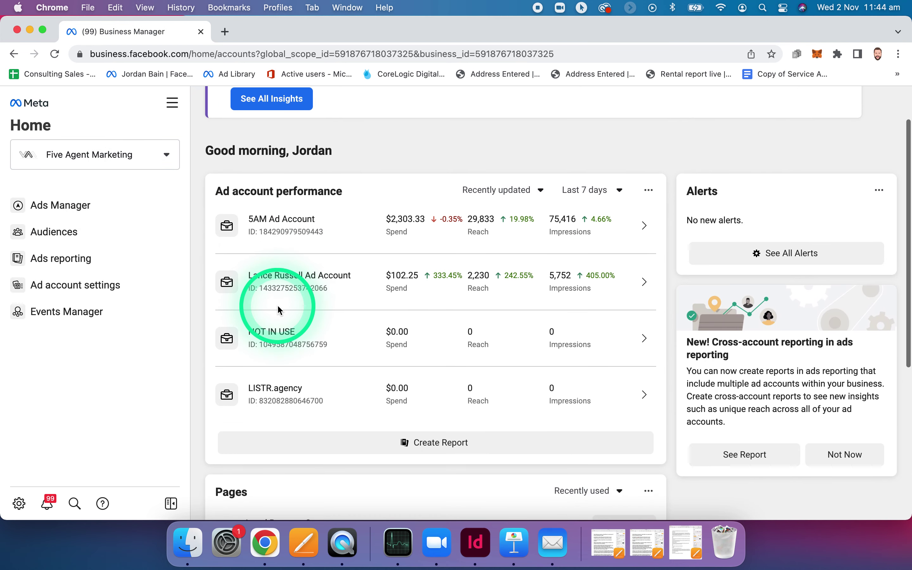
Open Business settings from the All tools menu to see Five Agent Marketing's People.
left_click(173, 103)
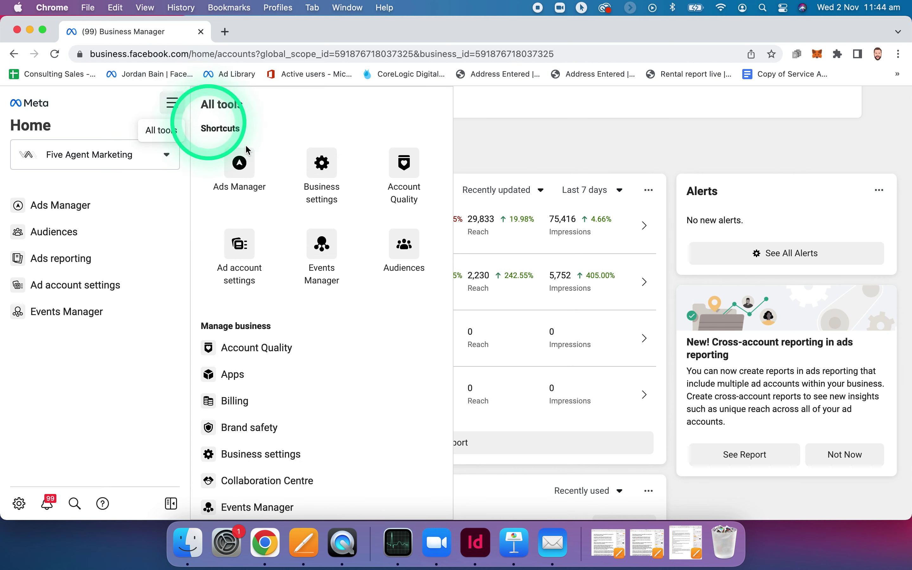
left_click(322, 171)
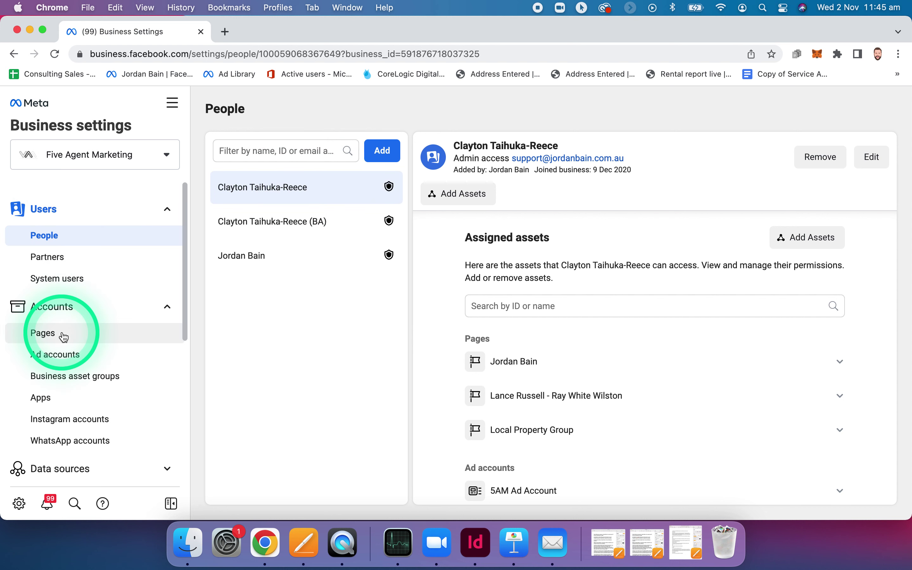
Open the Pages list under Accounts and select the individually owned Page.
left_click(63, 316)
left_click(62, 316)
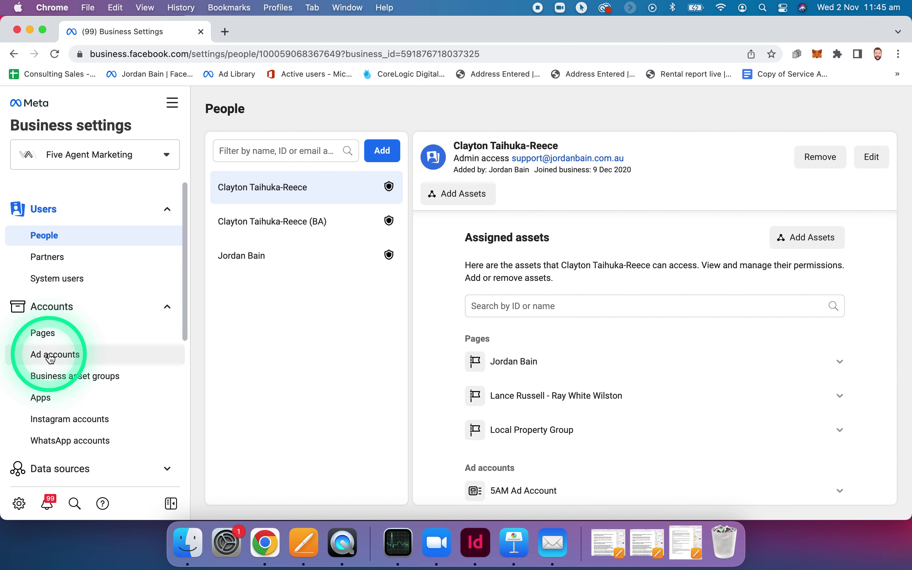
left_click(55, 338)
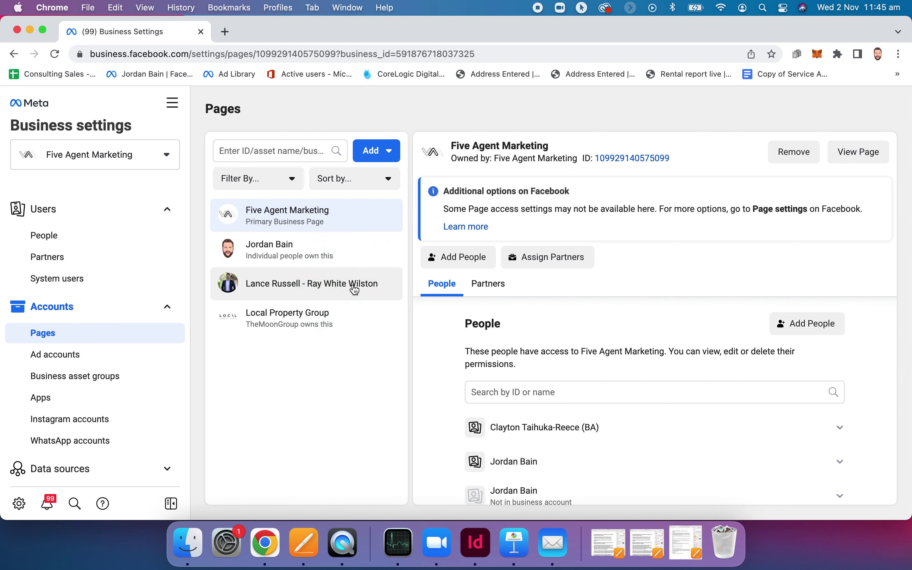
left_click(318, 250)
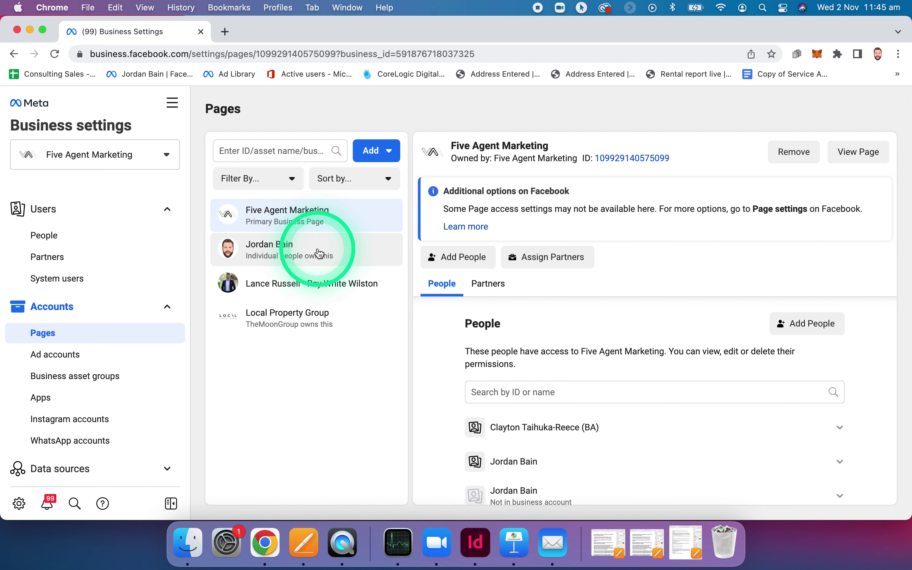
Open the add-people dialog for this Page to see its task access options.
left_click(274, 249)
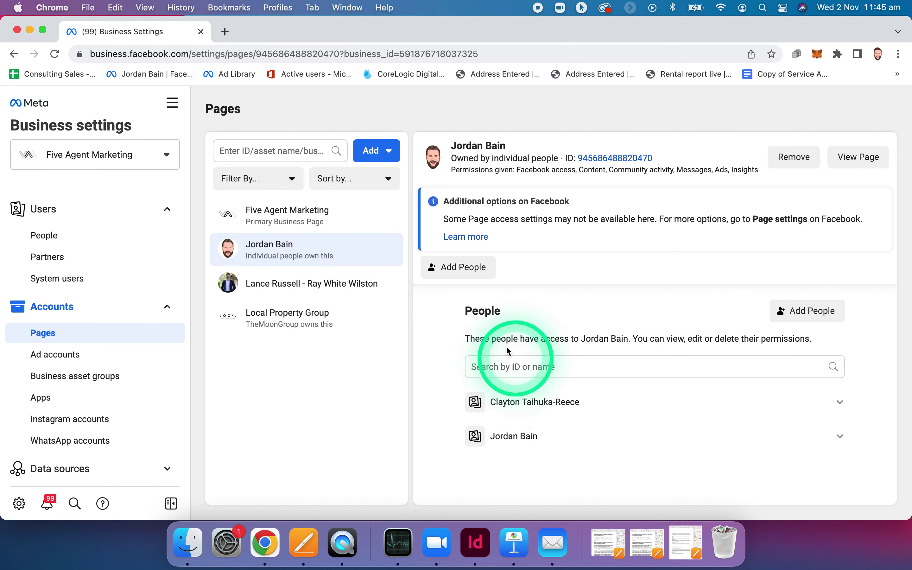
left_click_drag(466, 311, 502, 313)
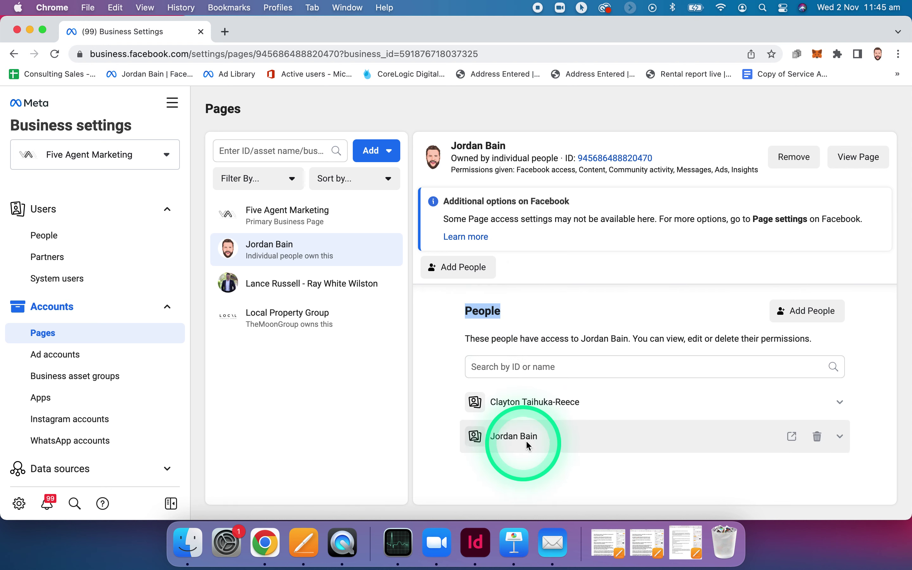
left_click(477, 276)
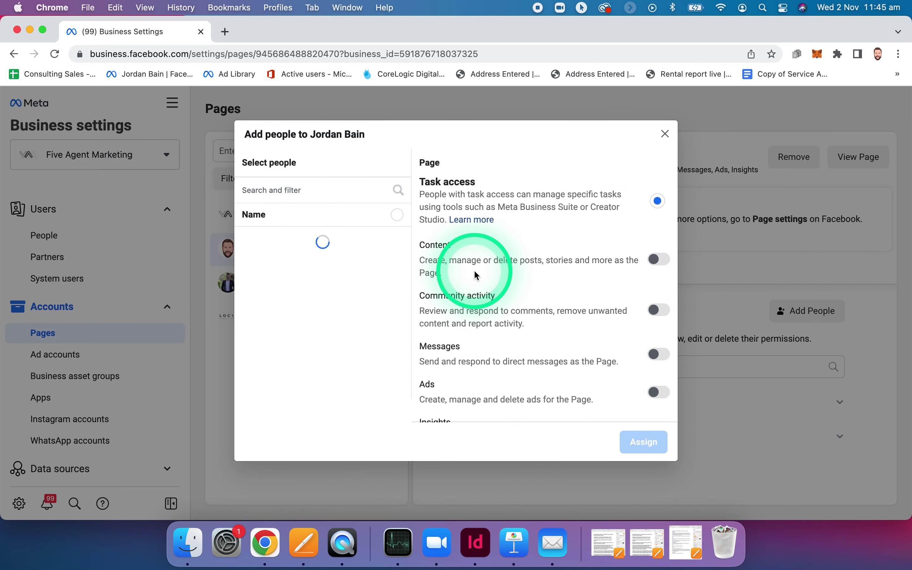
left_click(317, 333)
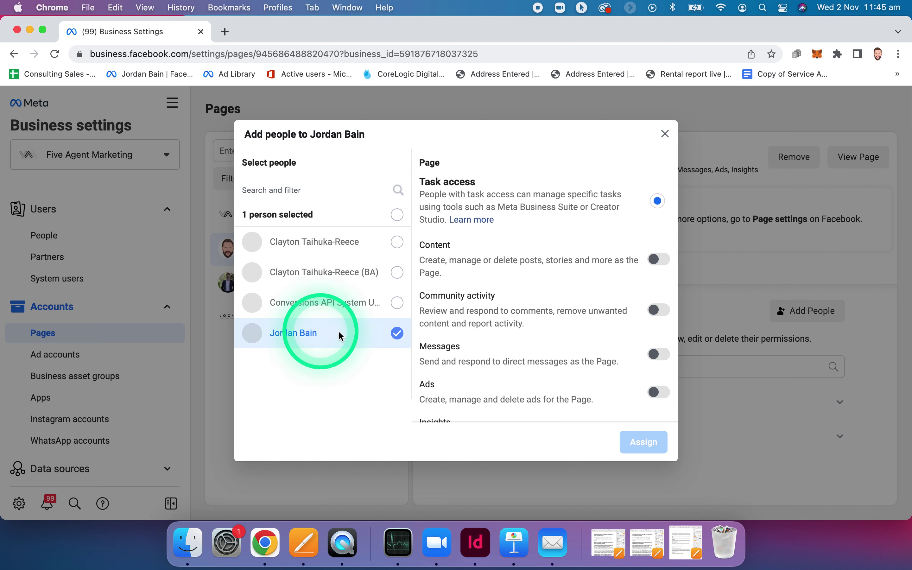
scroll(503, 344, "down", 1)
scroll(503, 344, "down", 2)
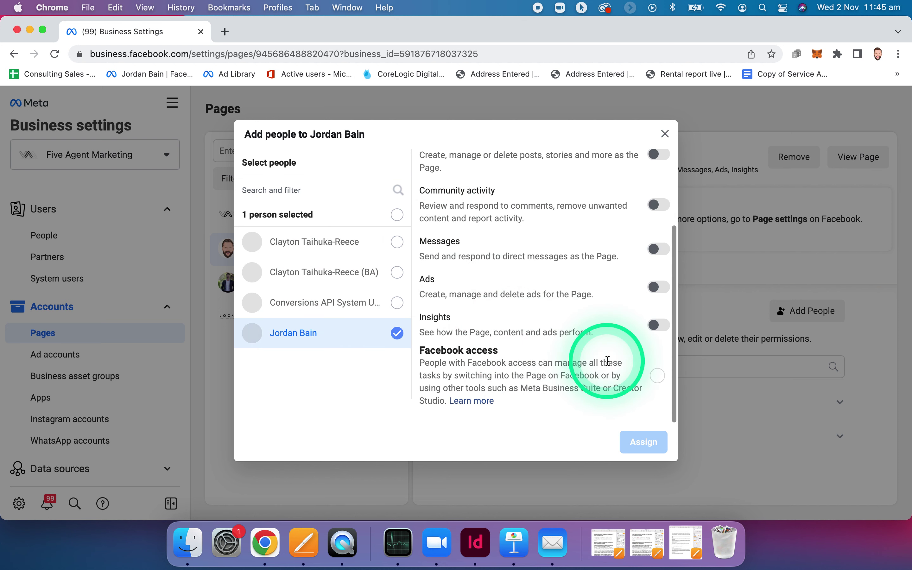
left_click(656, 377)
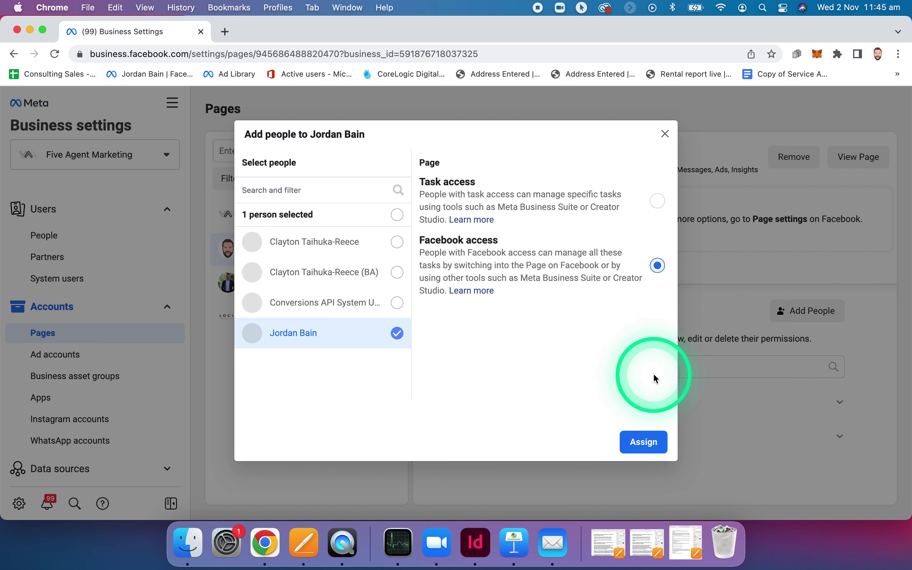
left_click(667, 134)
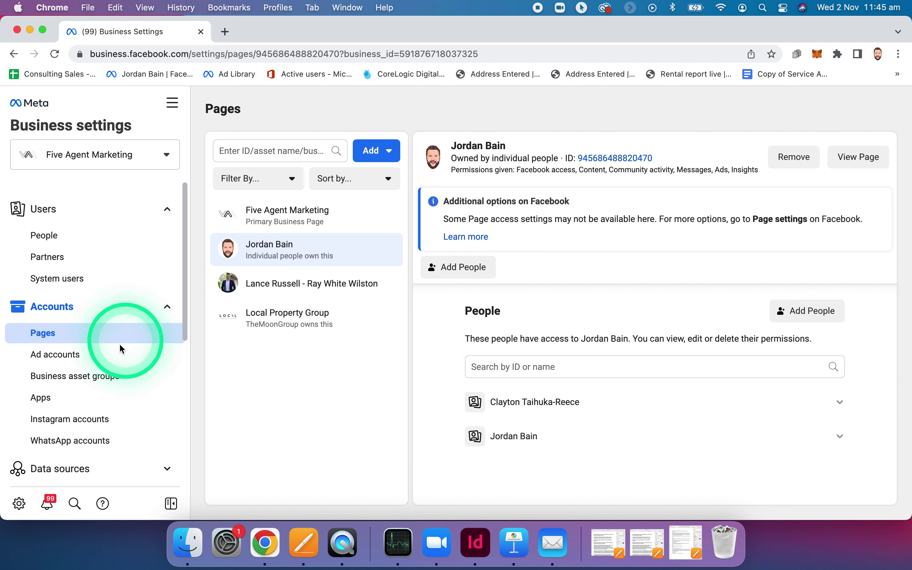
left_click(90, 359)
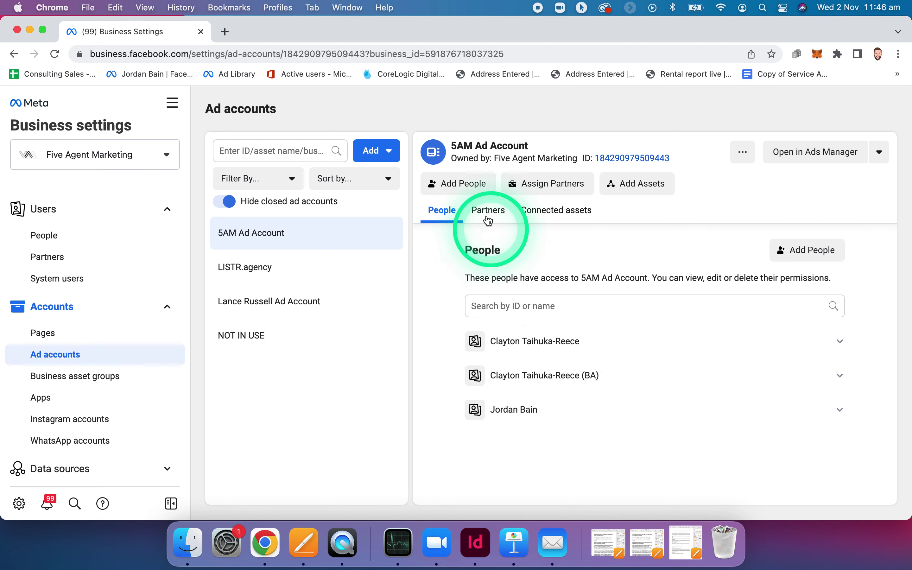
left_click(465, 183)
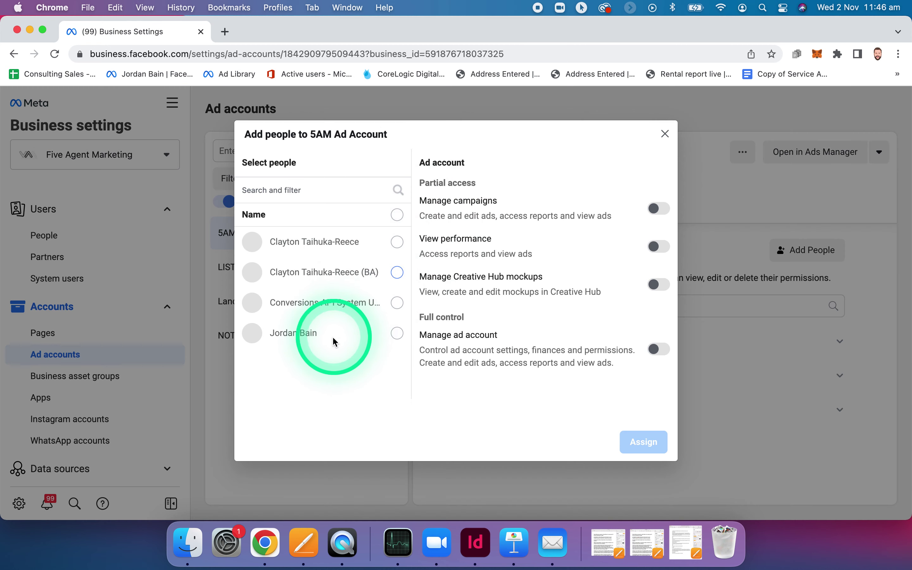
left_click(331, 335)
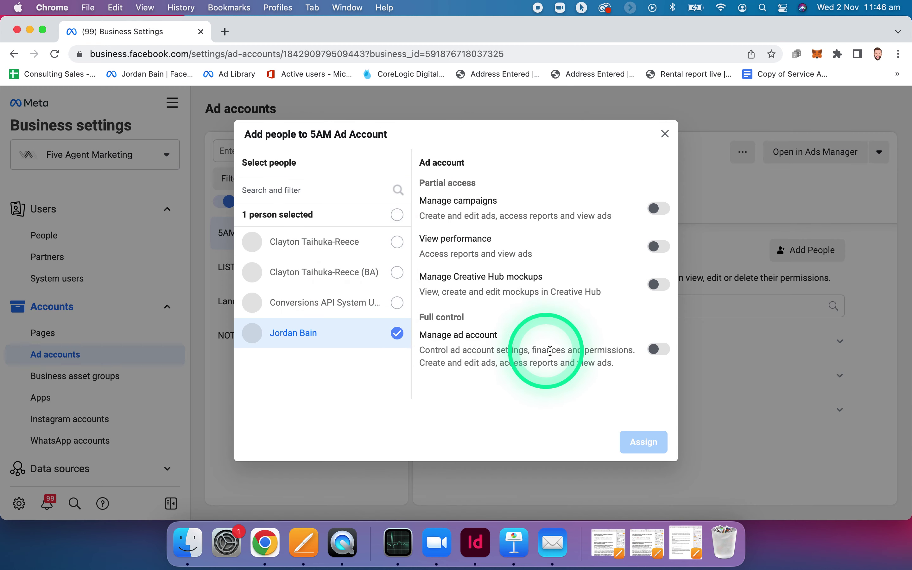
left_click(656, 351)
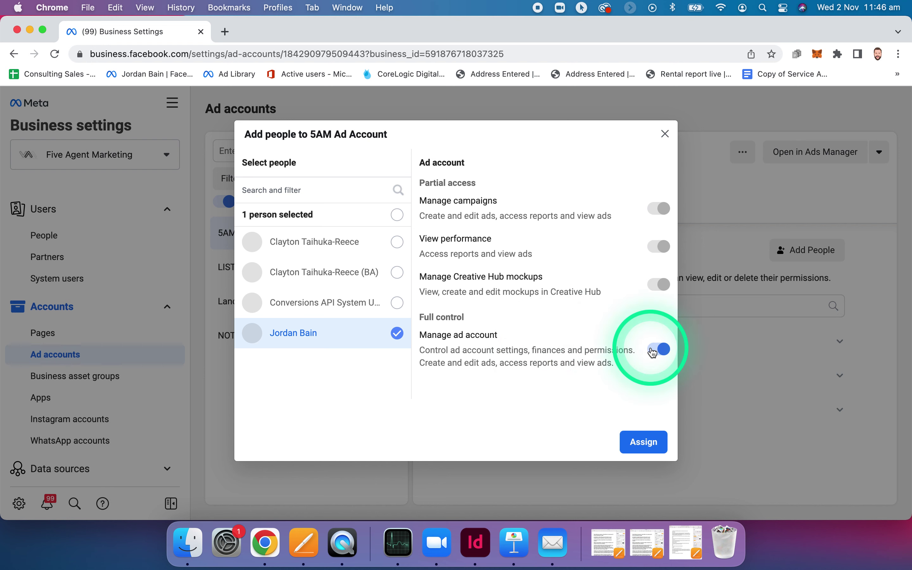
left_click(666, 134)
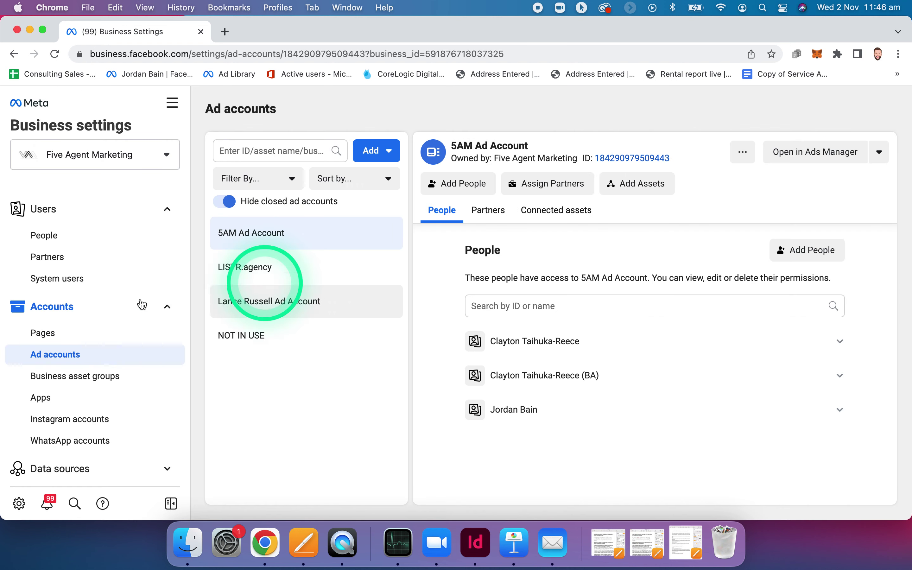
left_click(72, 341)
left_click(392, 151)
left_click(400, 179)
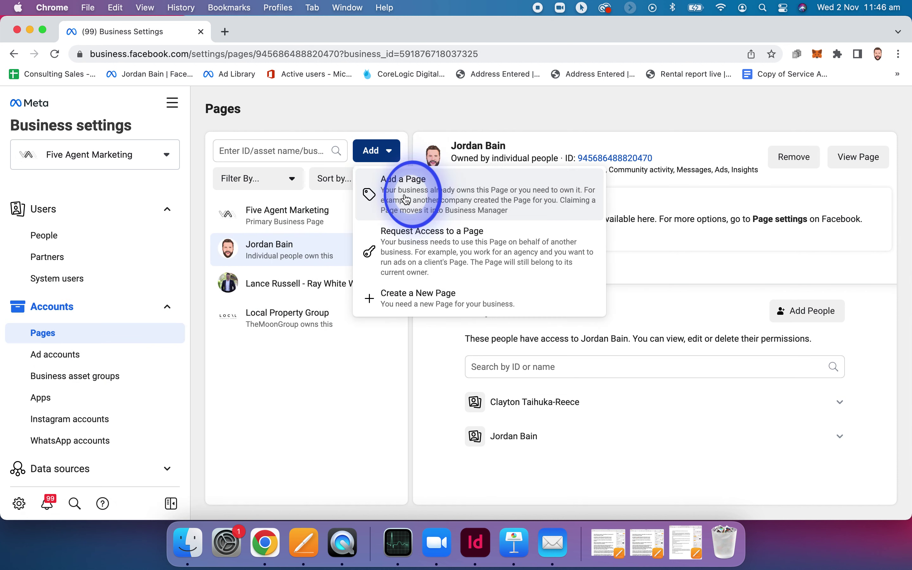
left_click(382, 281)
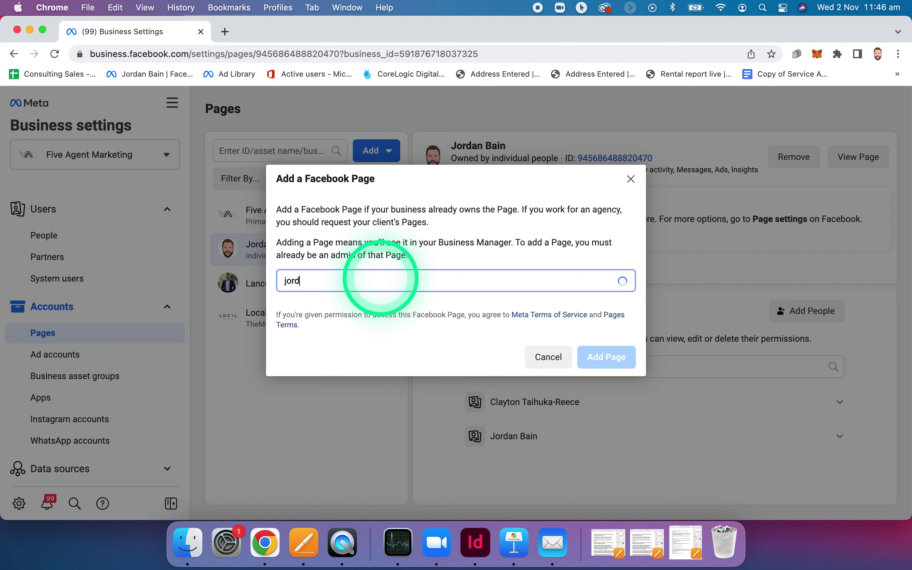
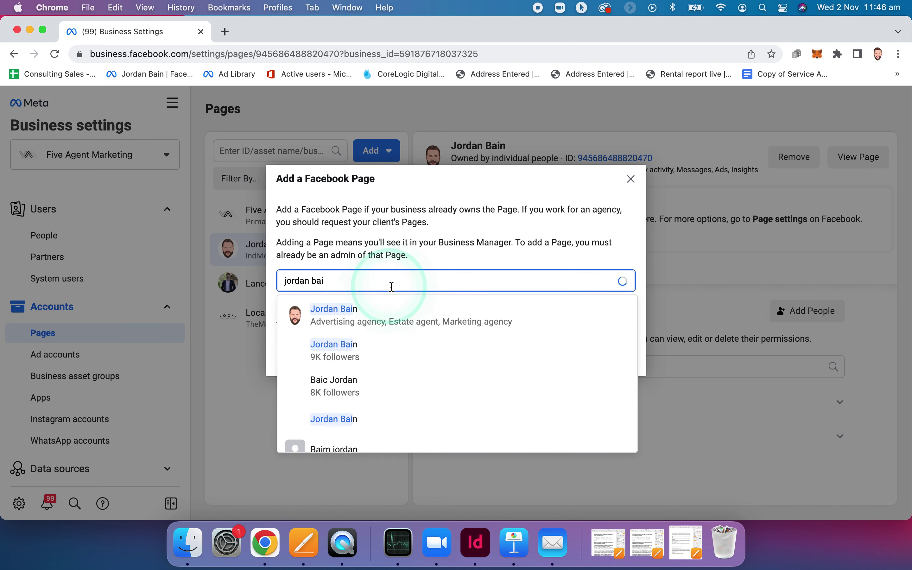
left_click(378, 324)
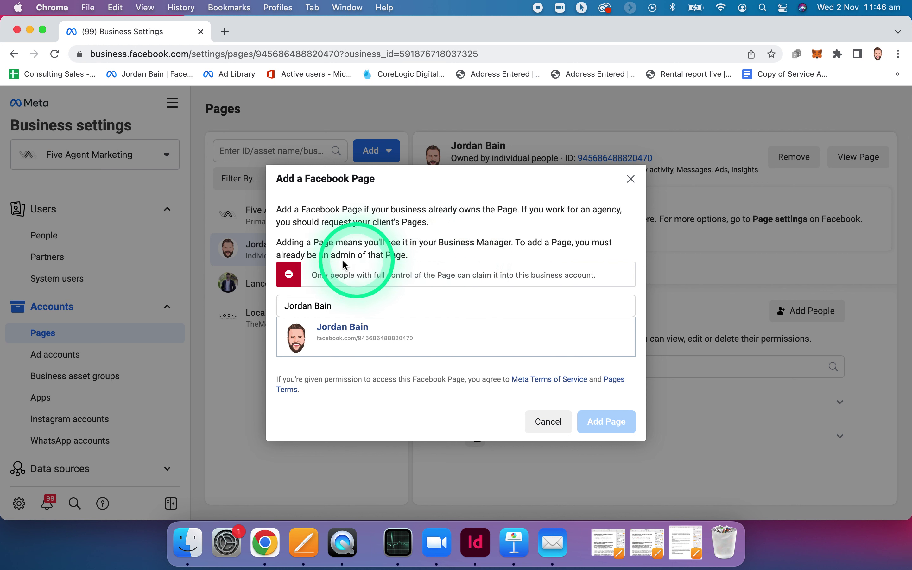
left_click_drag(323, 274, 619, 291)
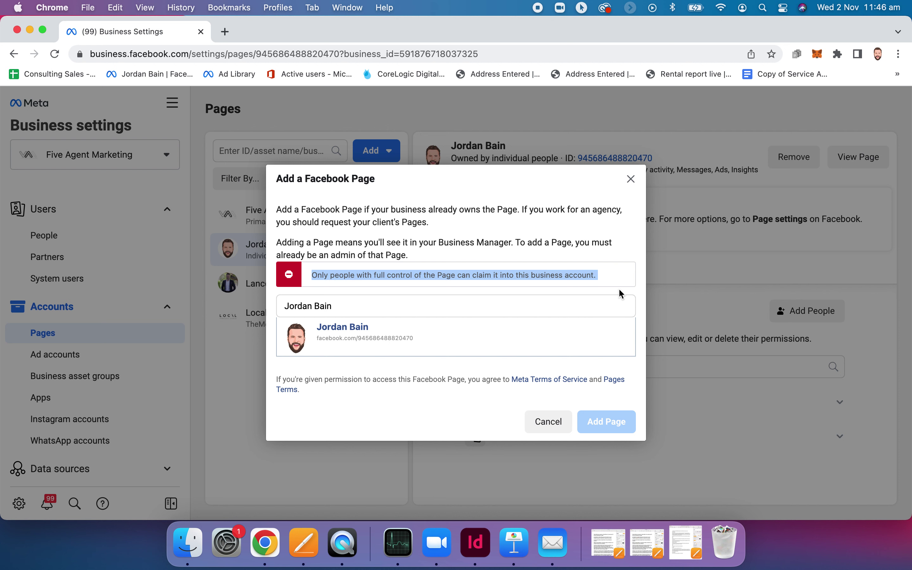
left_click_drag(588, 274, 546, 265)
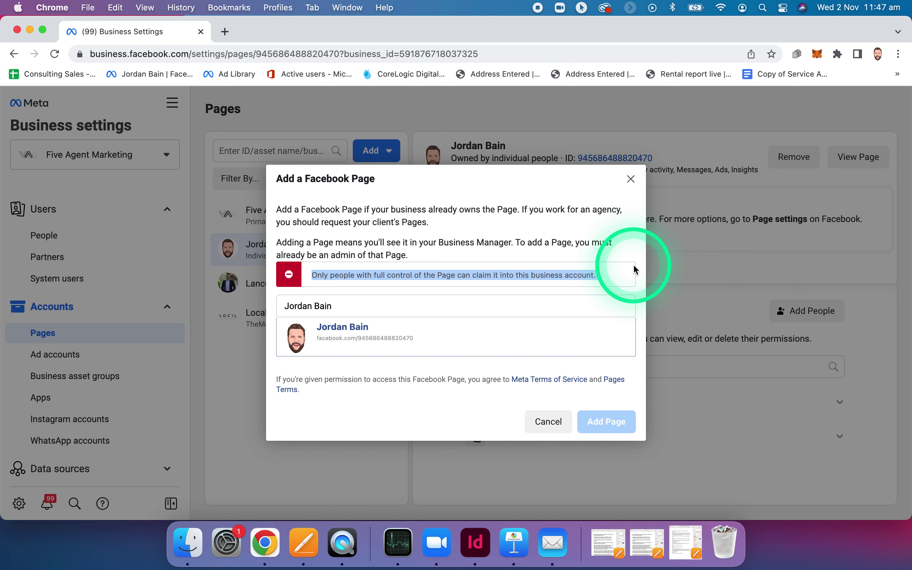
left_click(631, 178)
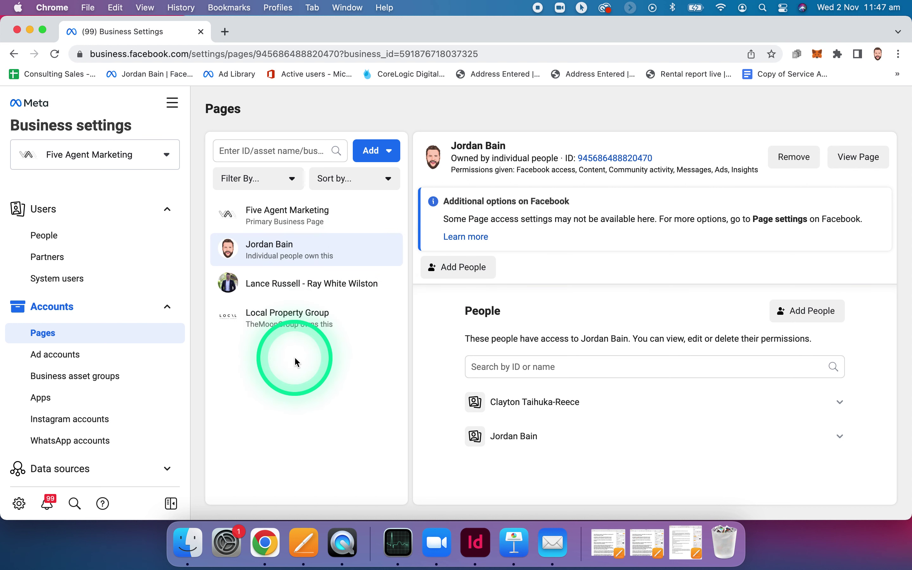
left_click(99, 352)
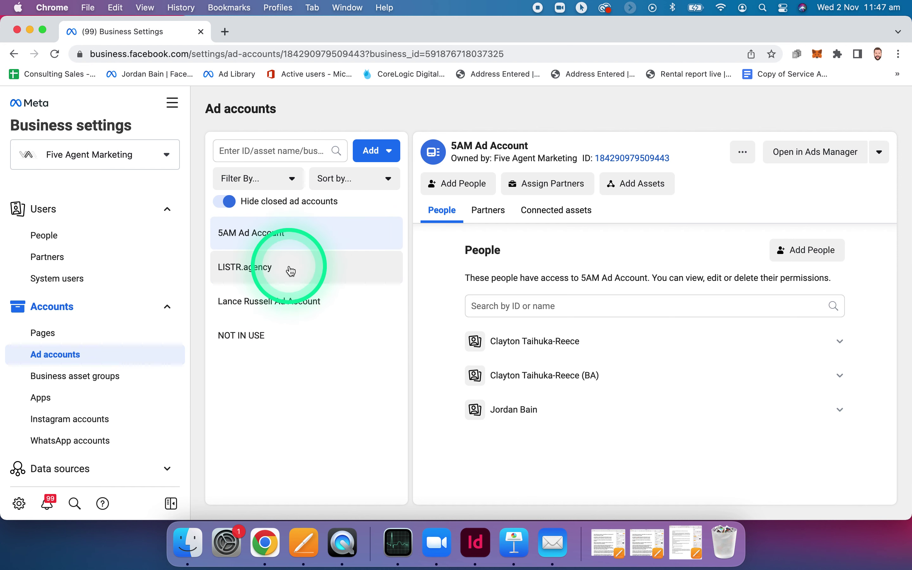
Start creating a new ad account and name it after the new person, ending in 'Ad Account'.
left_click(382, 163)
left_click(381, 157)
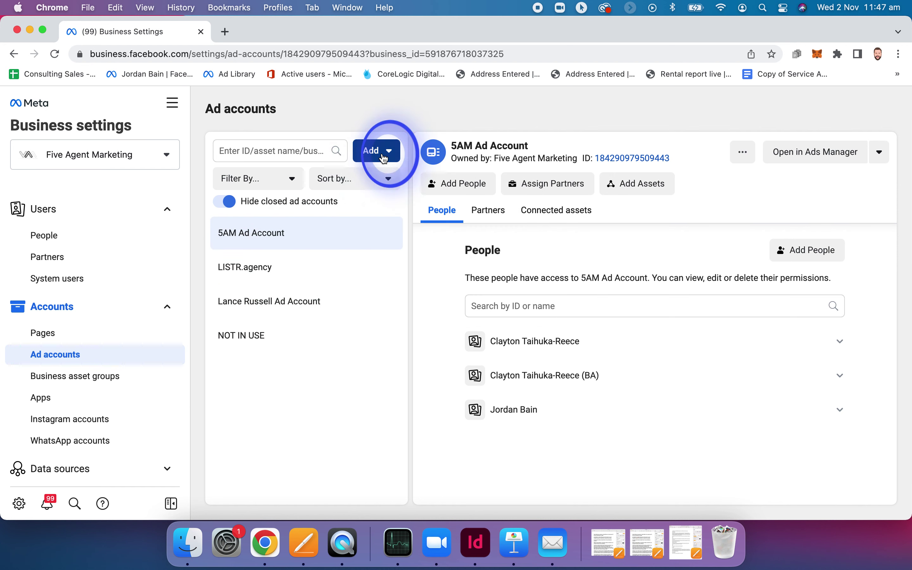
left_click(385, 151)
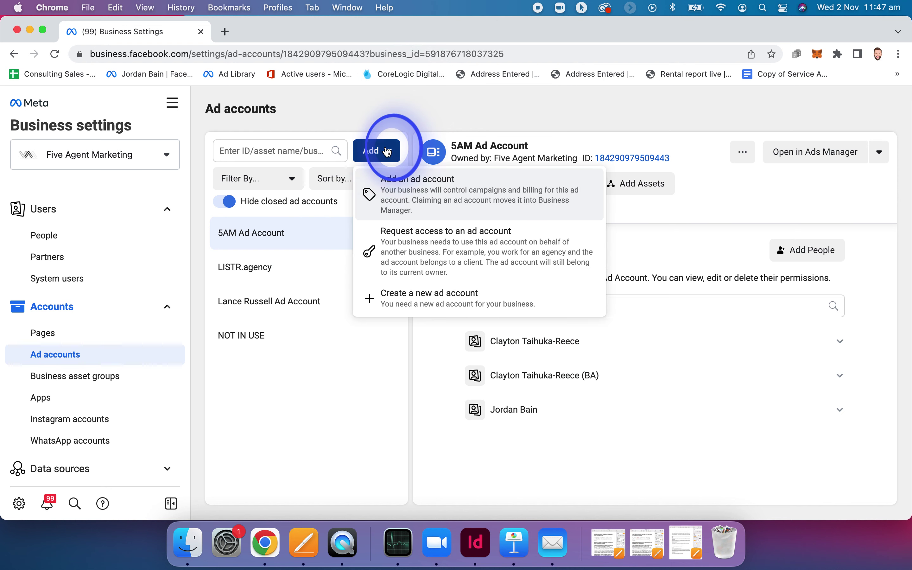
left_click(411, 304)
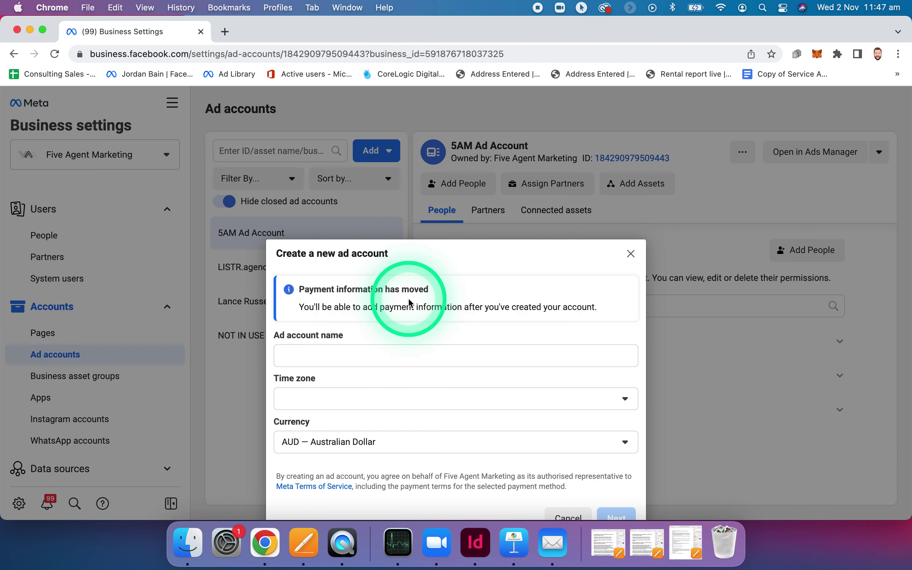
left_click(369, 362)
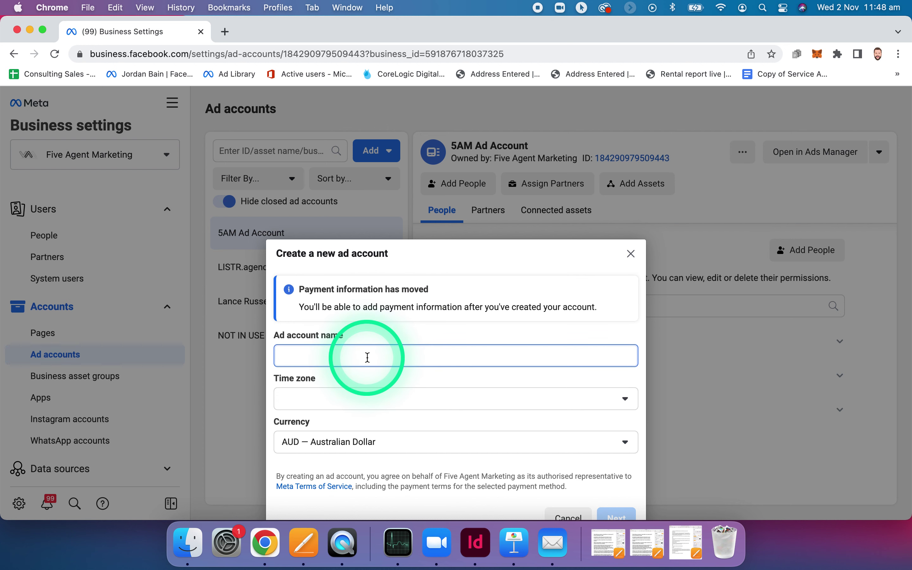
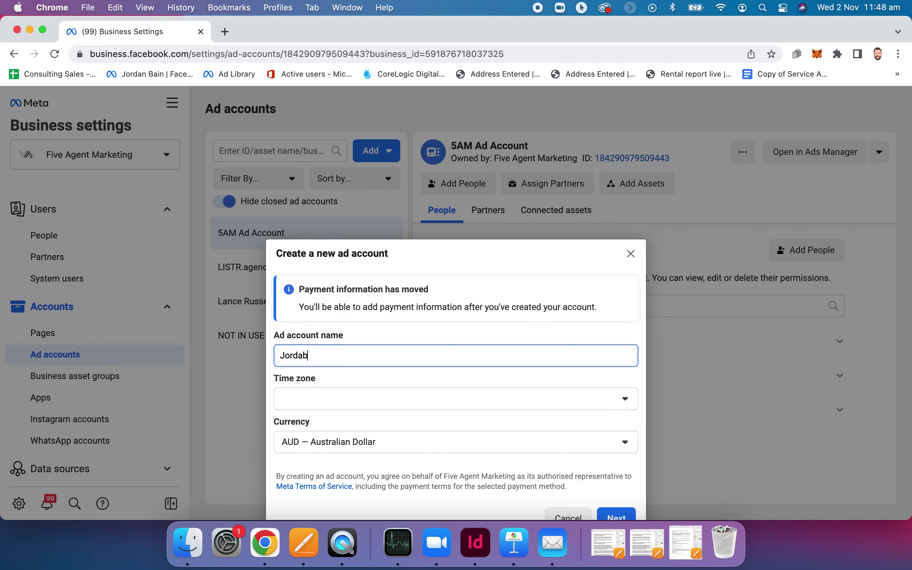
Set time zone (GMT+11:00) Australia/Sydney, choose My business, then close without creating.
left_click(381, 378)
left_click(379, 400)
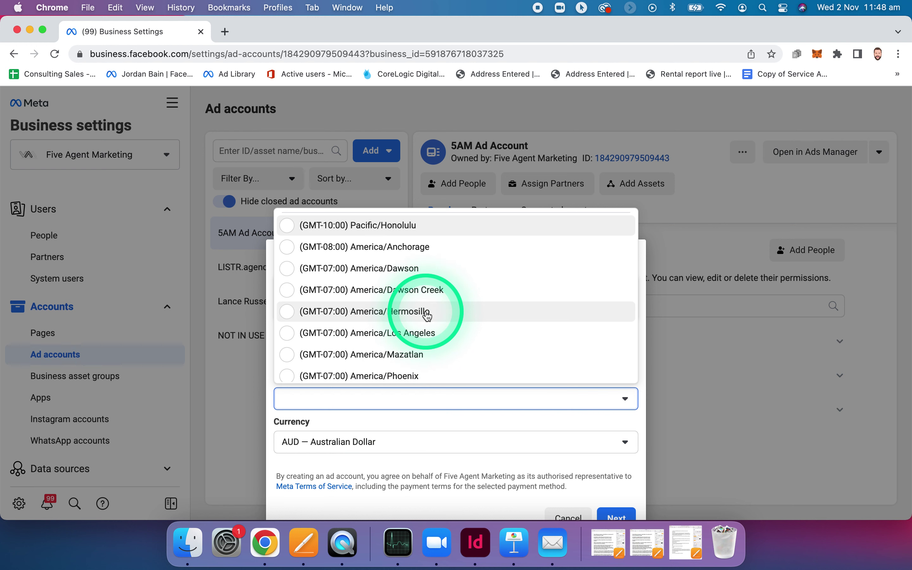
scroll(428, 316, "down", 15)
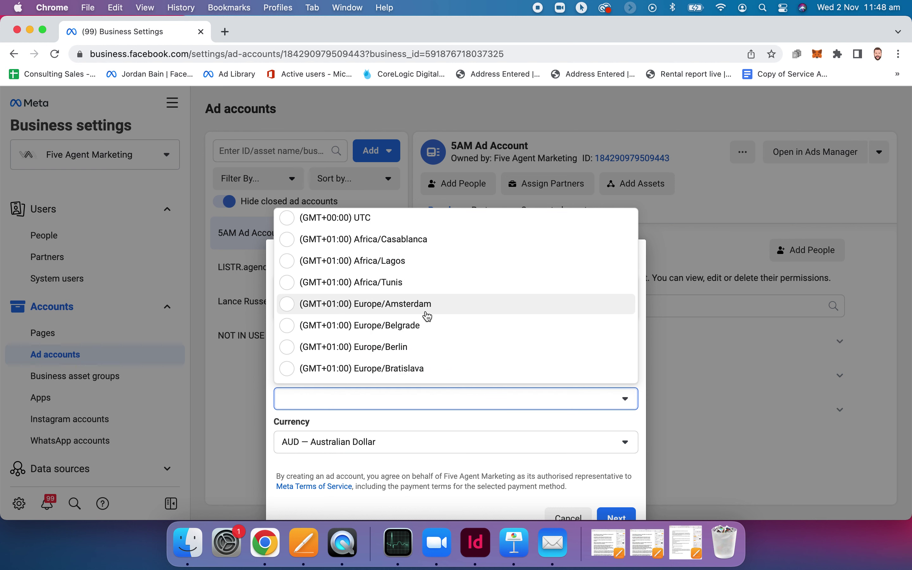
scroll(428, 316, "down", 10)
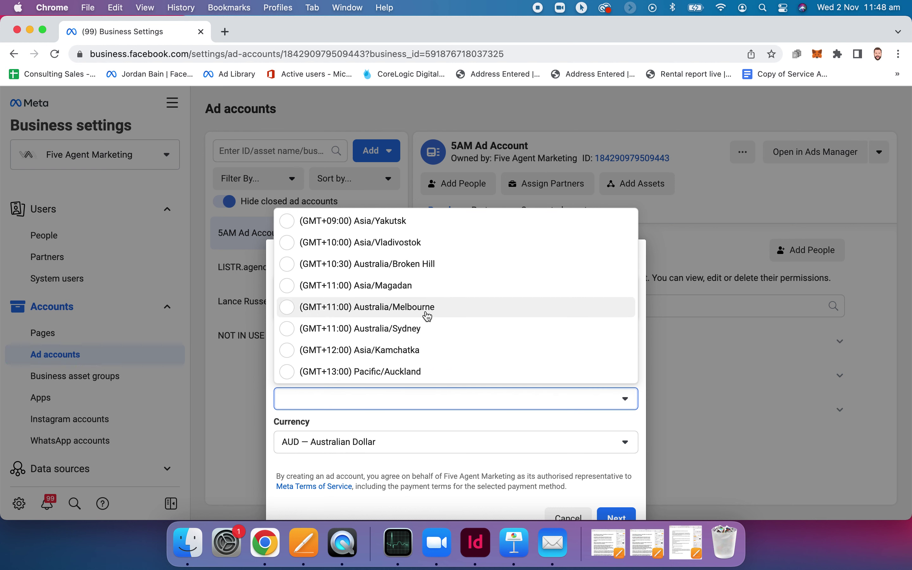
scroll(428, 316, "up", 1)
left_click(422, 350)
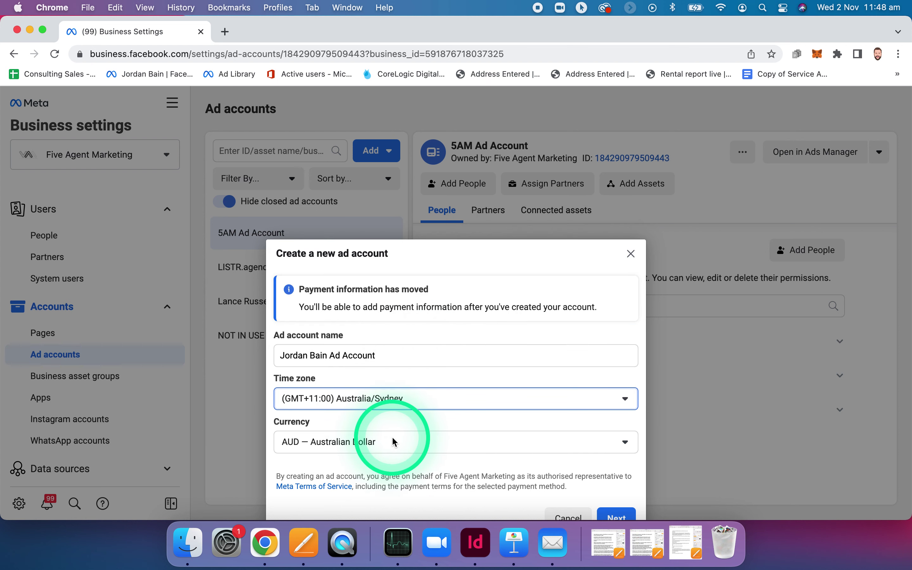
scroll(394, 442, "down", 2)
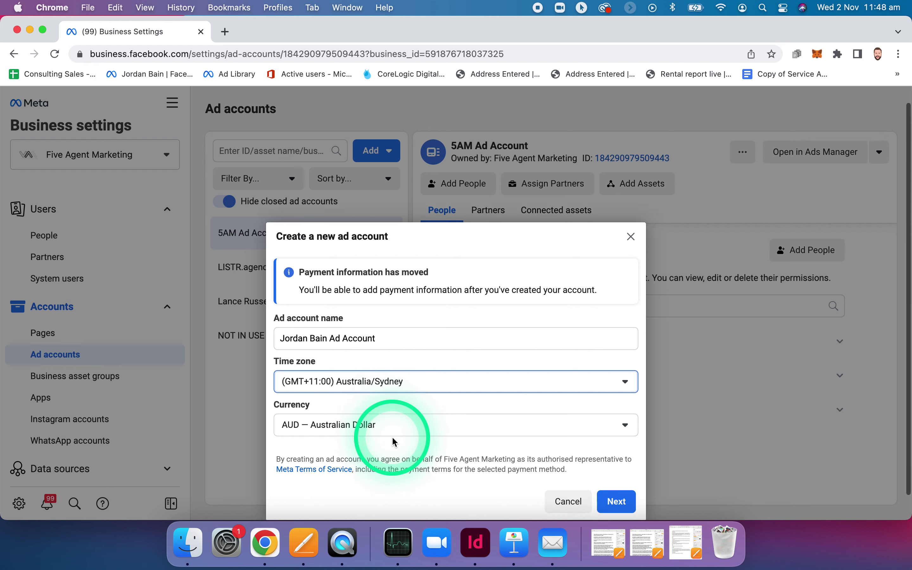
left_click(618, 475)
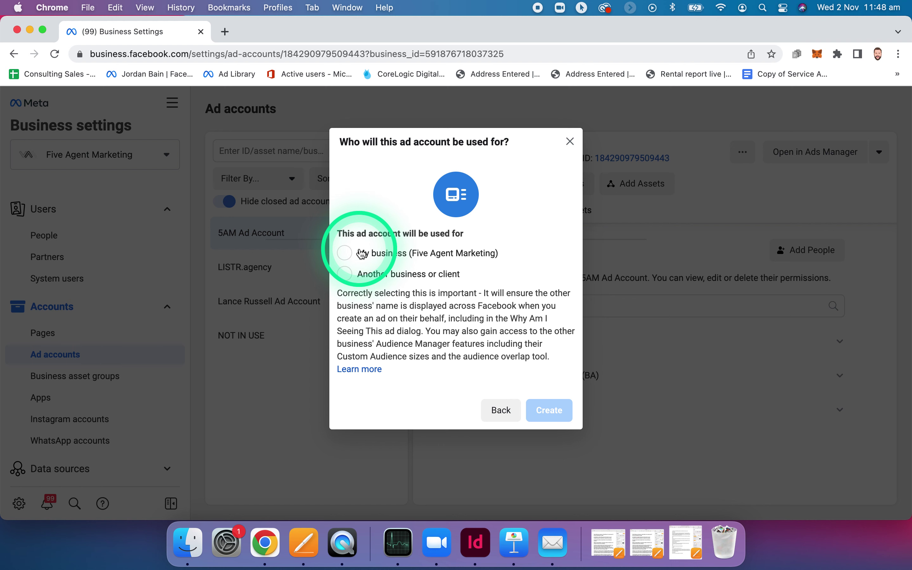
left_click(382, 257)
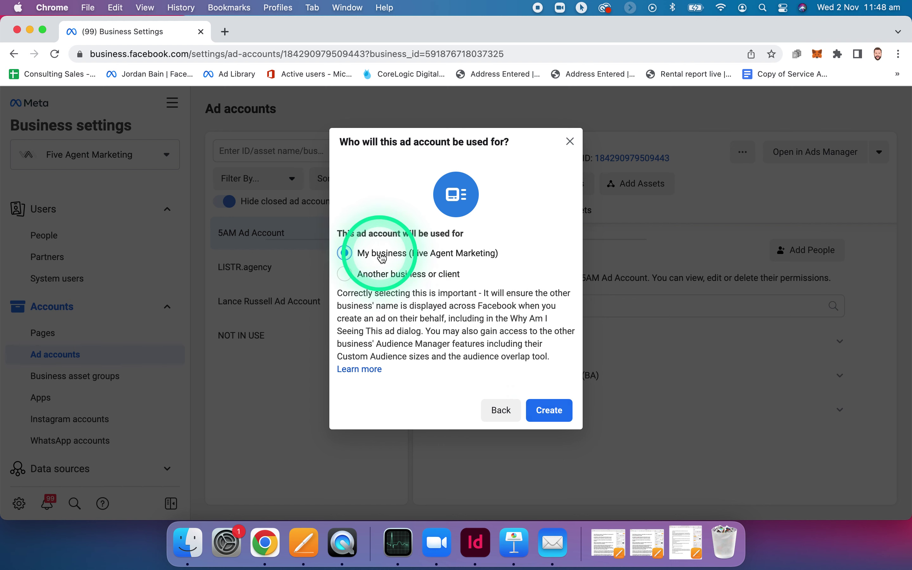
left_click(571, 141)
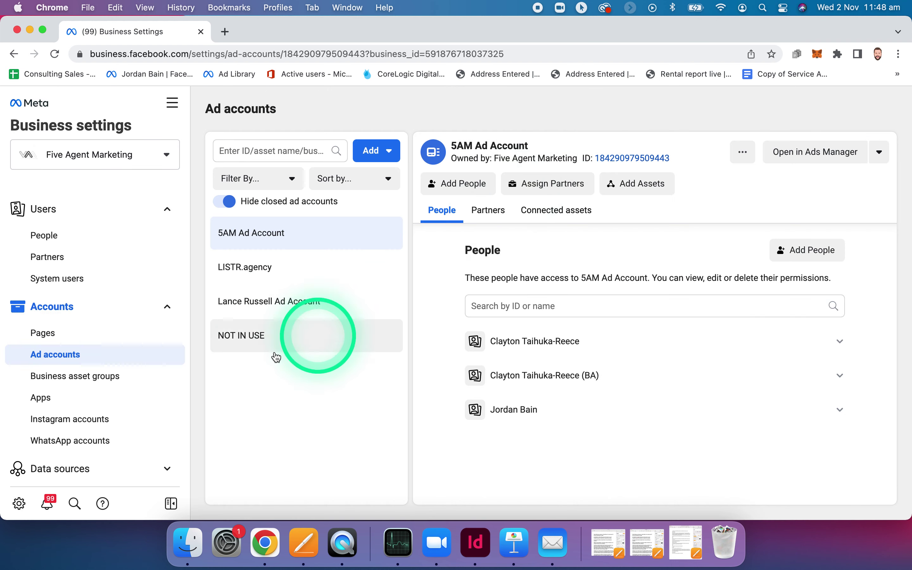
View the NOT IN USE ad account's details, check People and Pages, then return to Ad accounts.
left_click(271, 345)
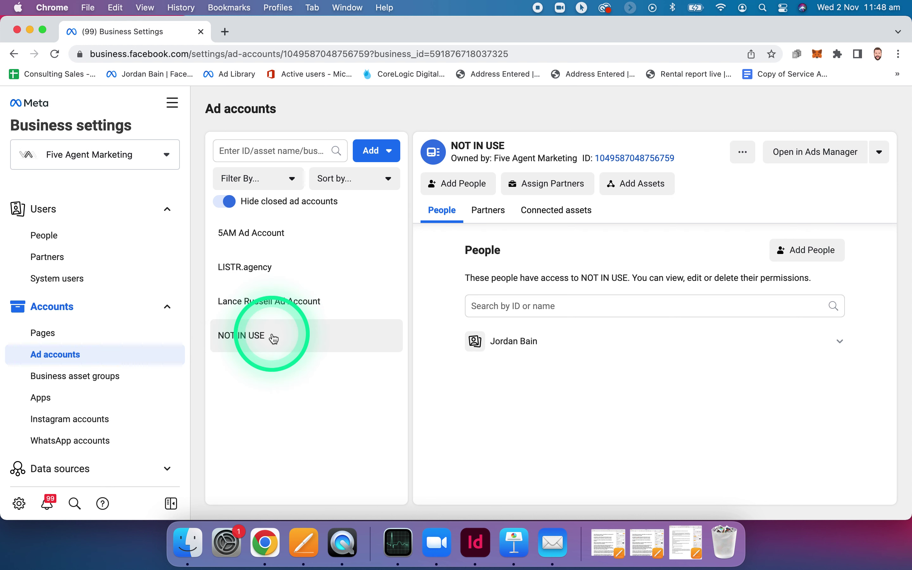
left_click(73, 239)
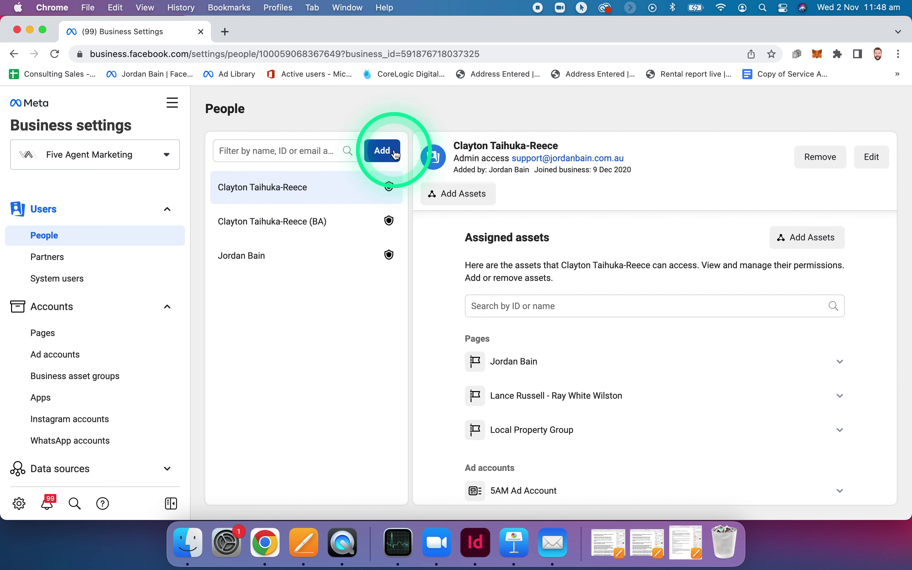
left_click(69, 341)
left_click(60, 354)
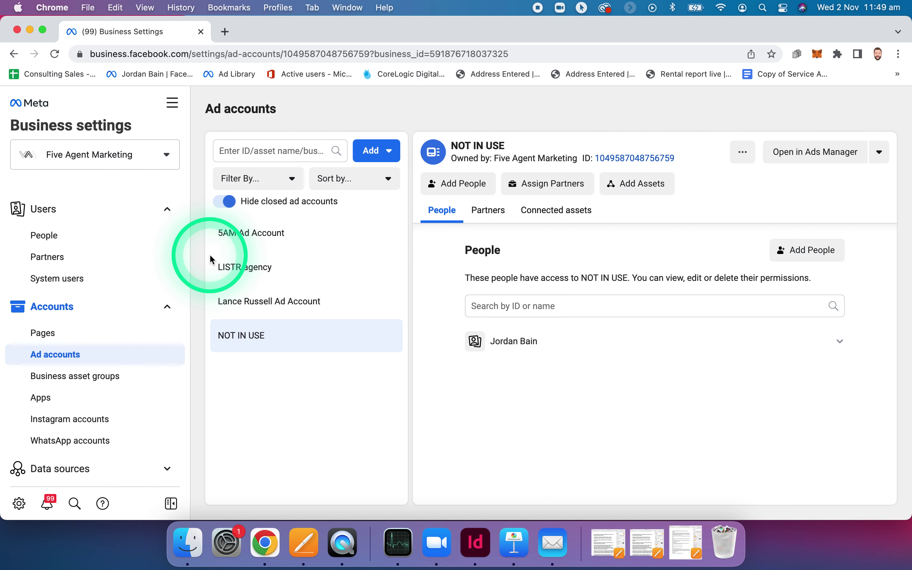
scroll(86, 351, "down", 2)
scroll(87, 351, "up", 2)
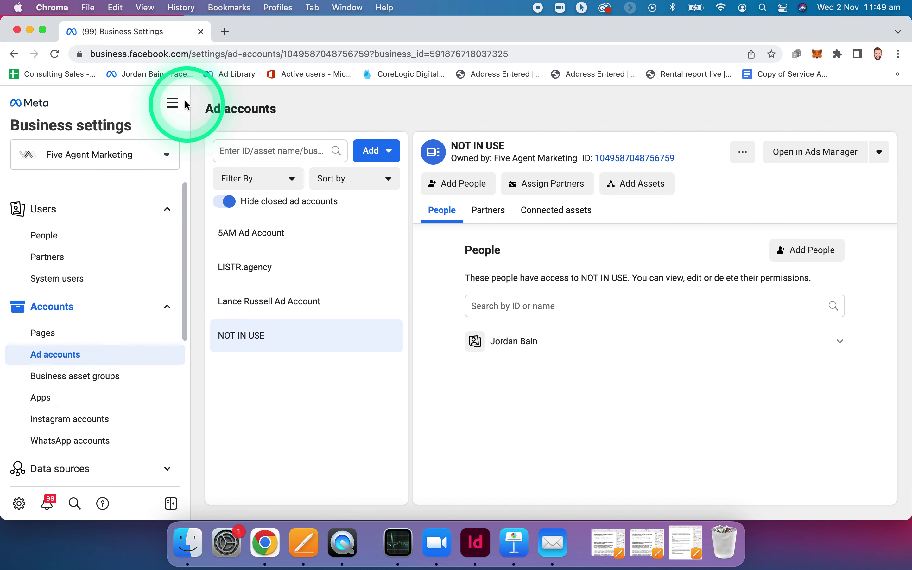
left_click(176, 105)
Launch Ads Manager from All tools and go to the Campaigns table.
left_click(245, 174)
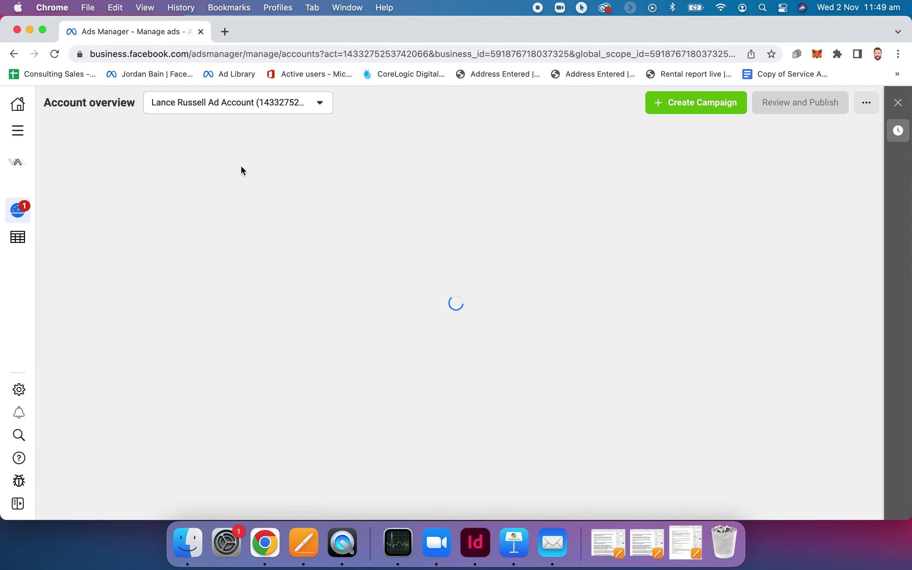
left_click(242, 168)
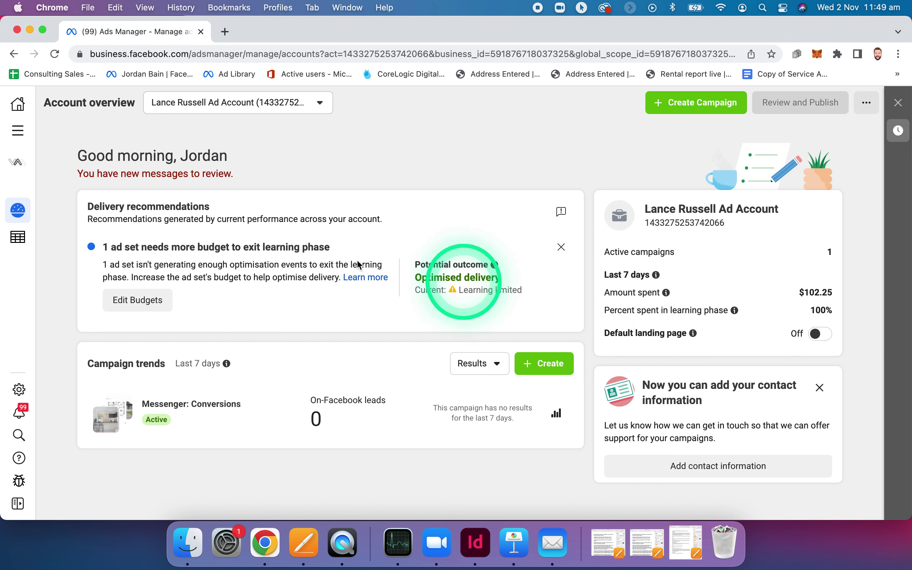
left_click(26, 240)
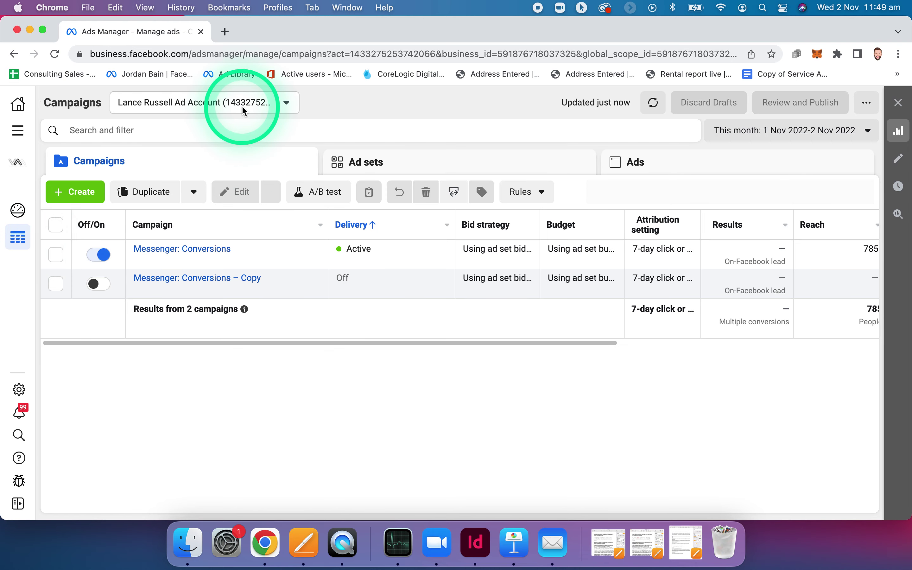
Search the ad account picker for 'not i' and select the NOT IN USE account.
left_click(242, 105)
type("5am")
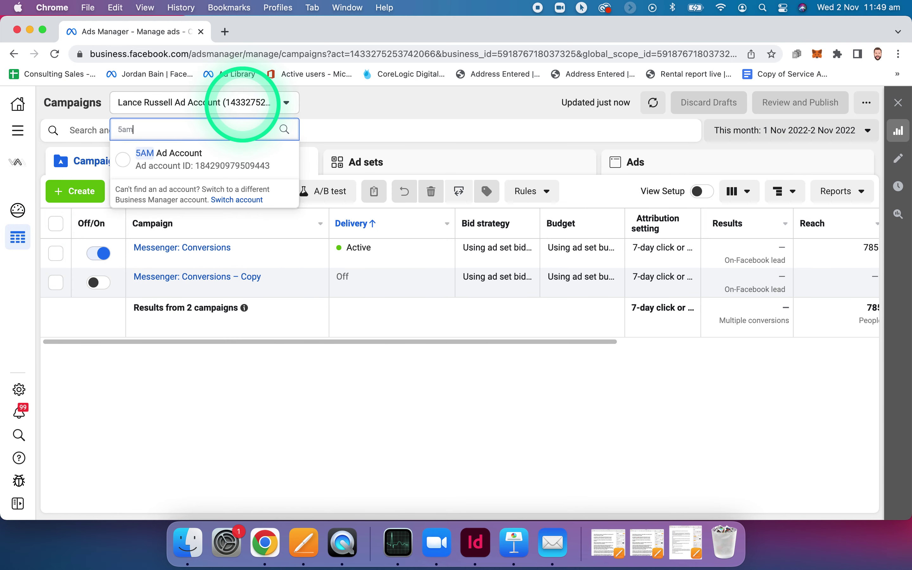
key("BackSpace")
key("BackSpace")
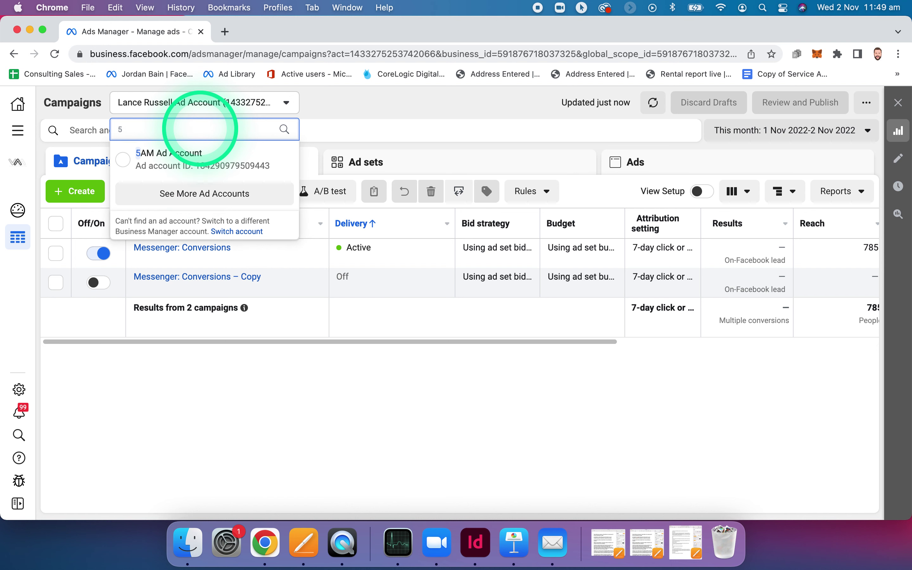
key("BackSpace")
type("not i")
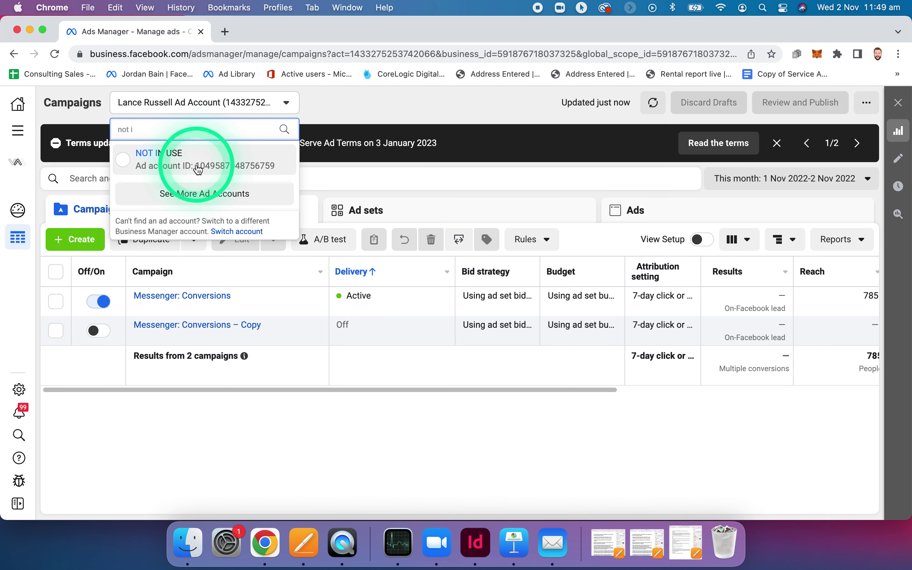
left_click(199, 170)
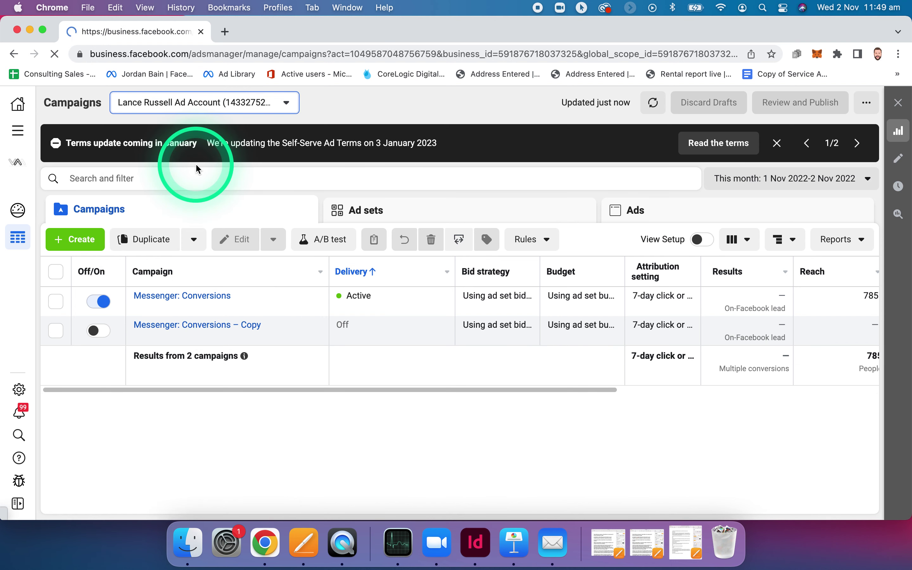
left_click(195, 245)
Cycle through the Campaigns, Ad sets and Ads tabs, confirming each is empty for NOT IN USE.
left_click(286, 303)
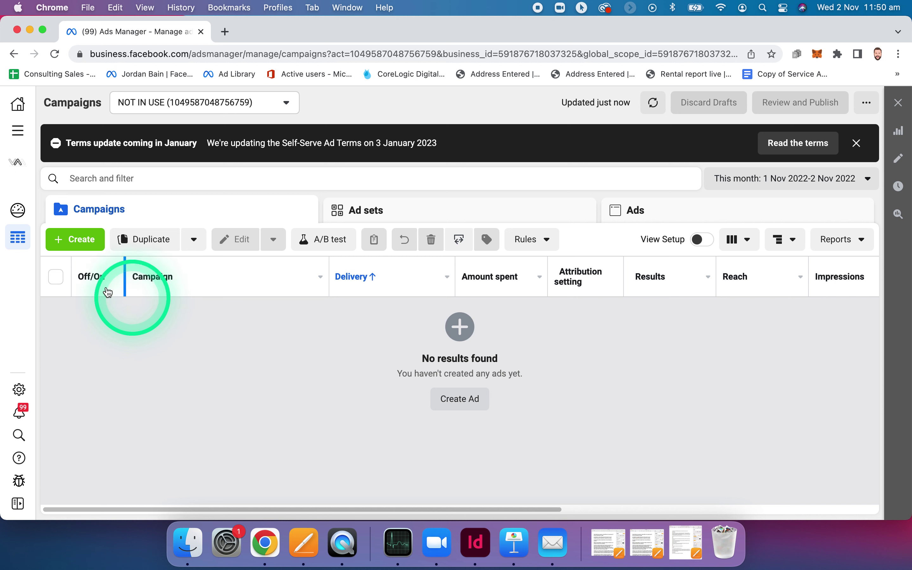
left_click(57, 277)
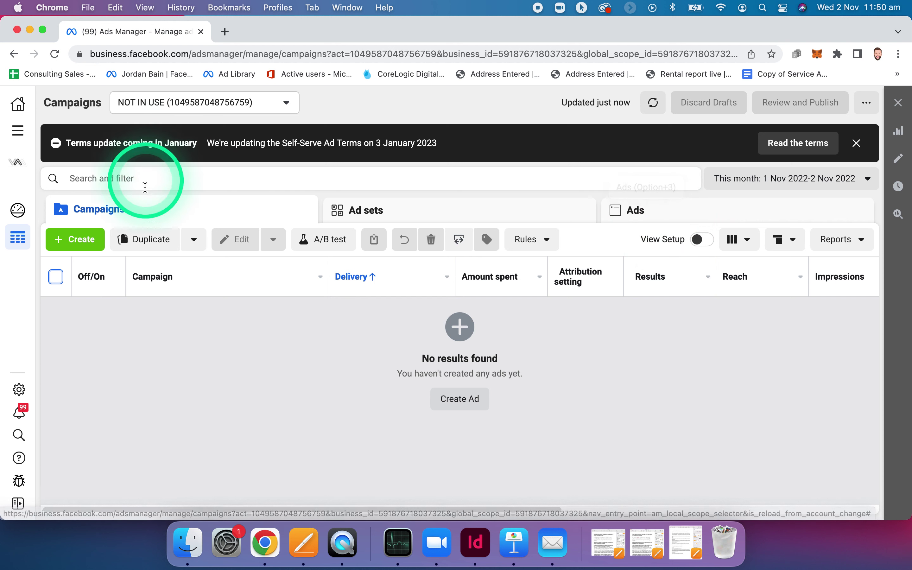
left_click(372, 222)
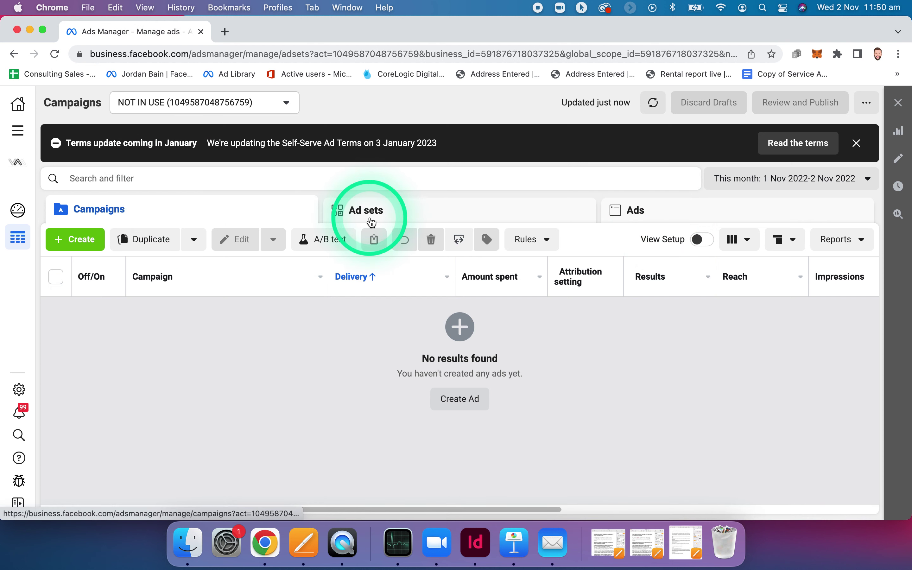
left_click(678, 219)
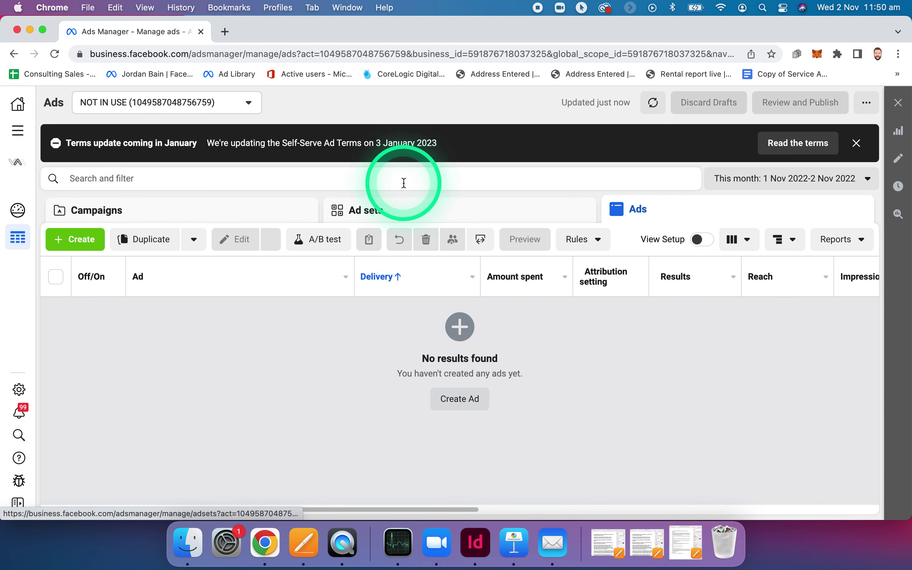
left_click(175, 209)
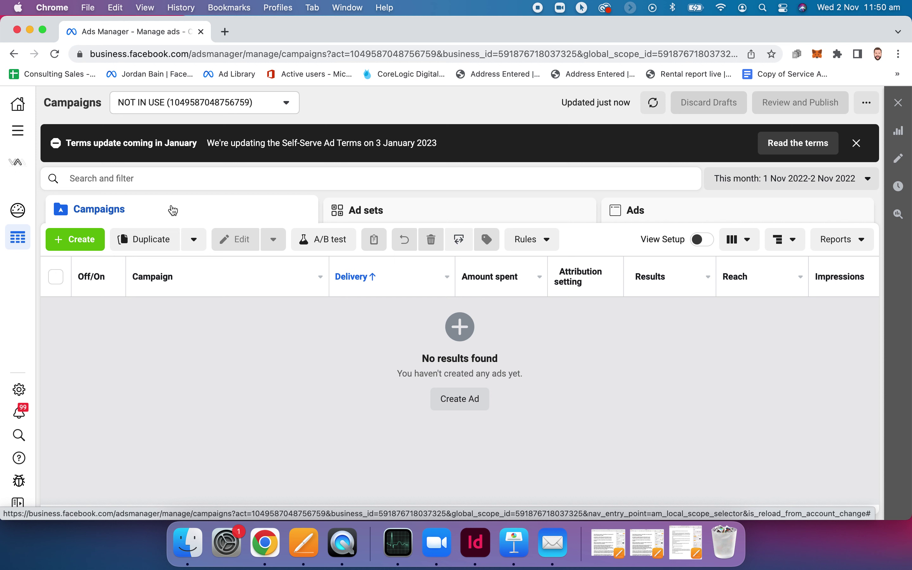
left_click(130, 209)
left_click(396, 209)
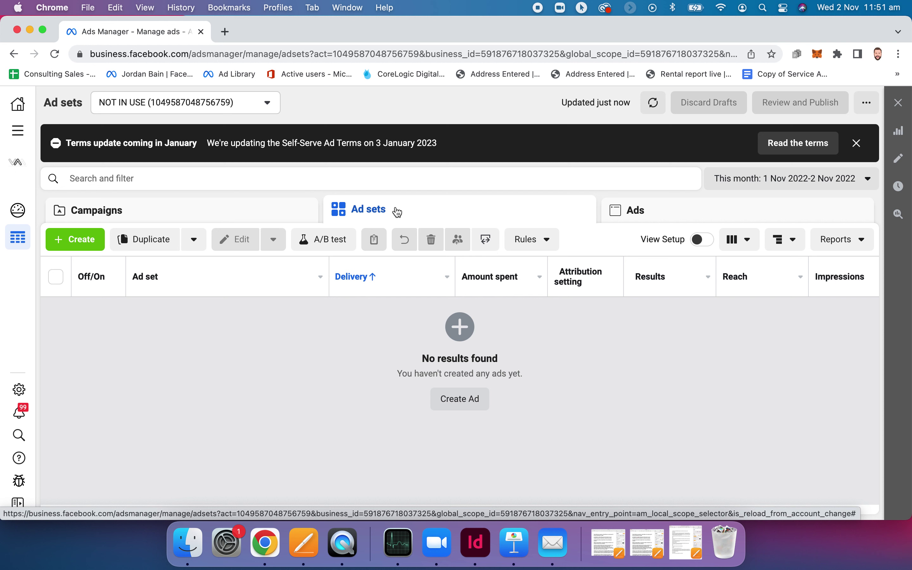
left_click(382, 212)
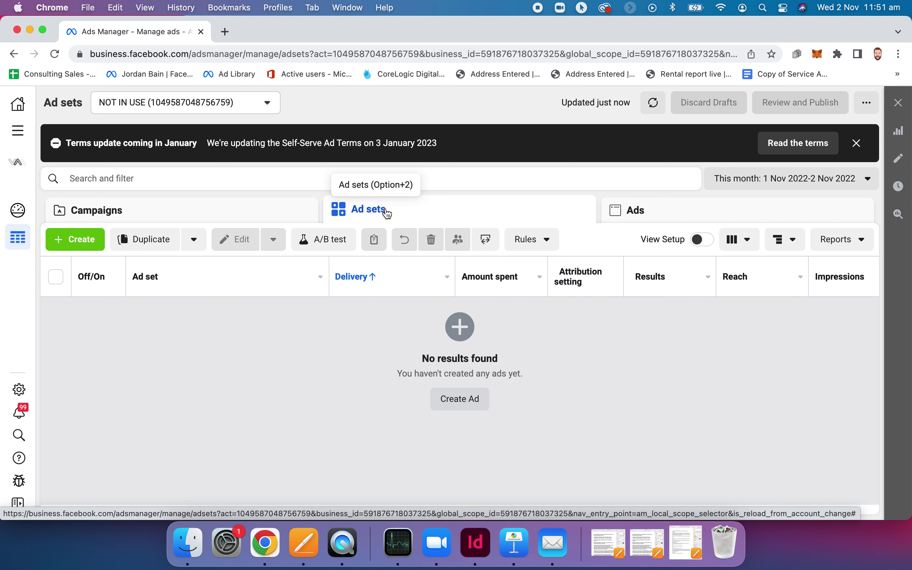
left_click(636, 213)
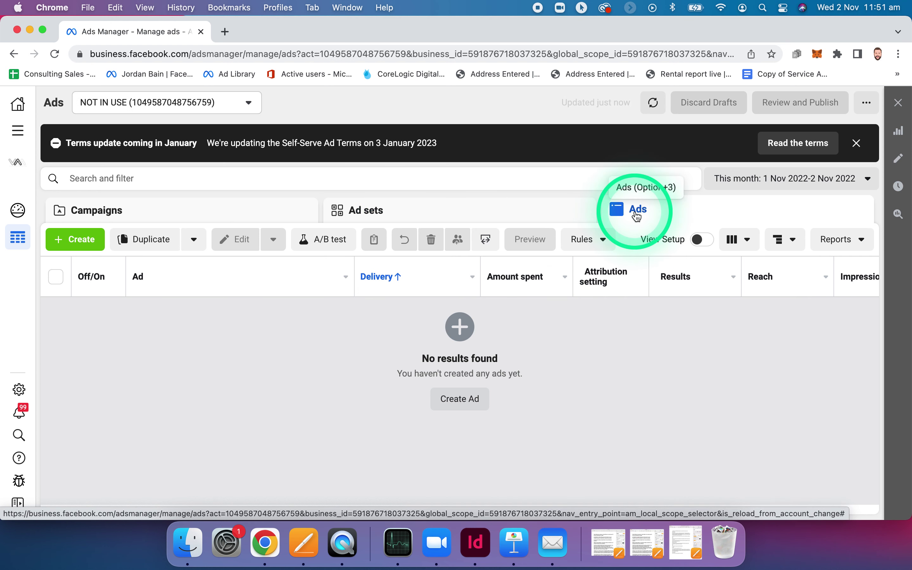
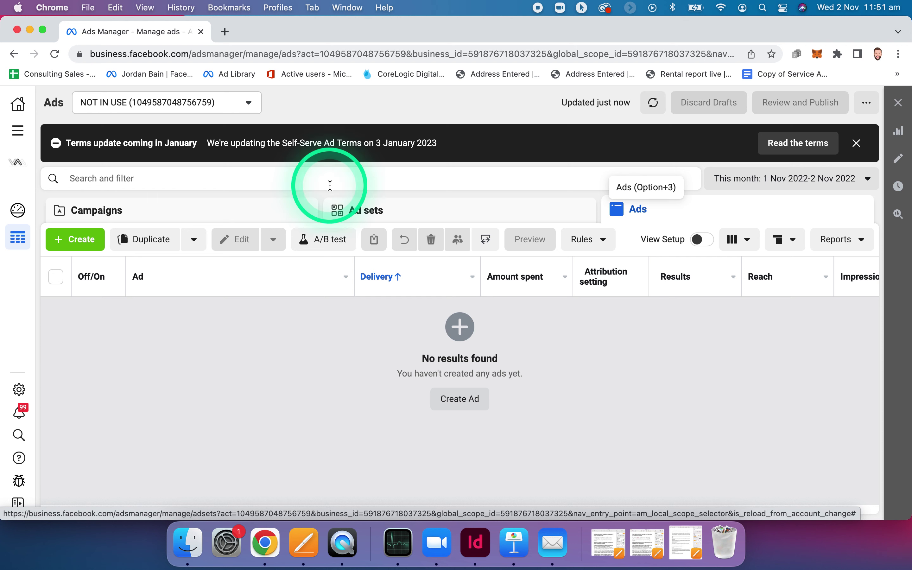
From the Campaigns tab, create a new draft campaign with the Leads objective.
left_click(216, 209)
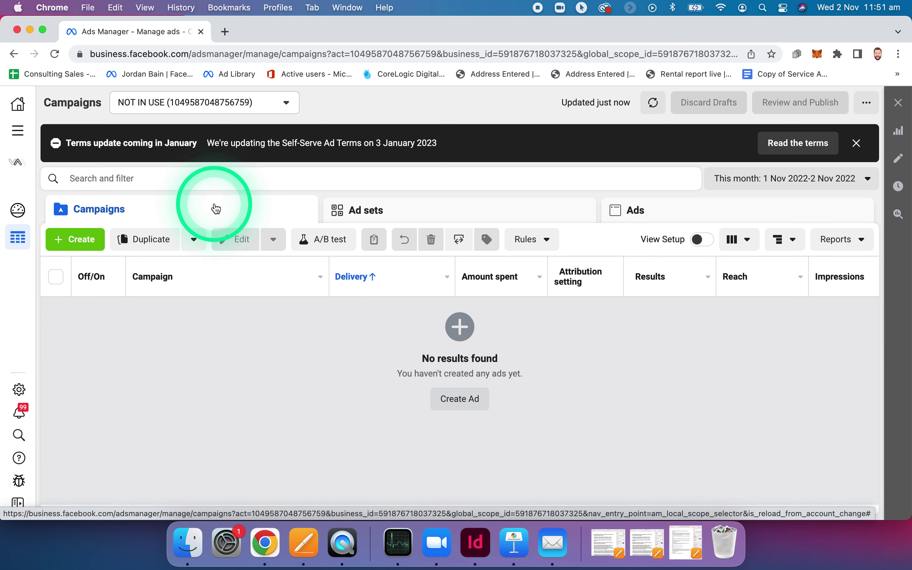
left_click(81, 243)
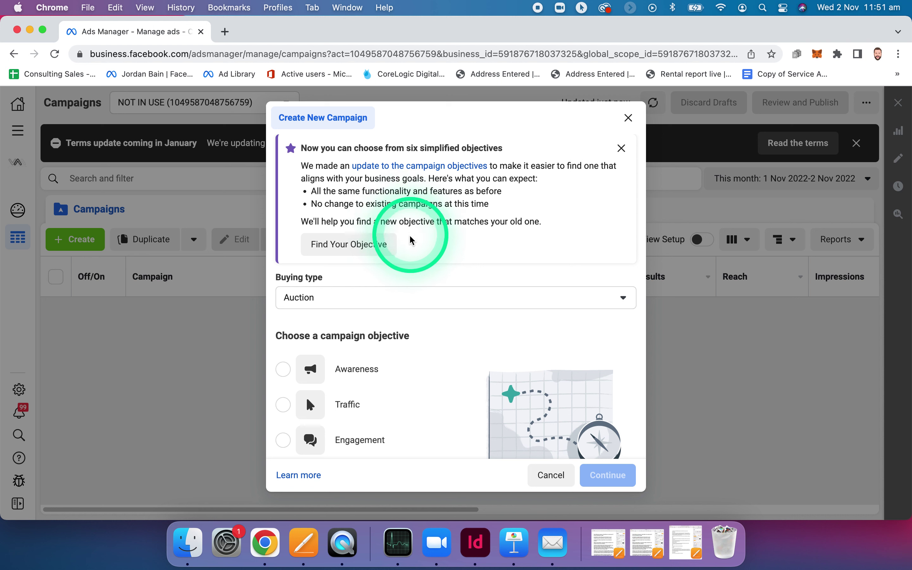
scroll(402, 254, "down", 2)
scroll(403, 255, "down", 4)
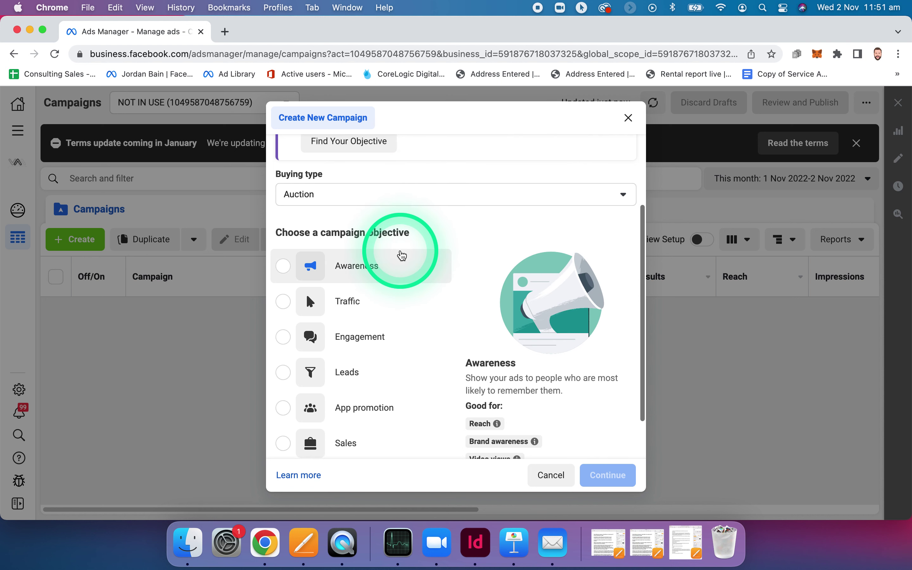
scroll(398, 331, "down", 2)
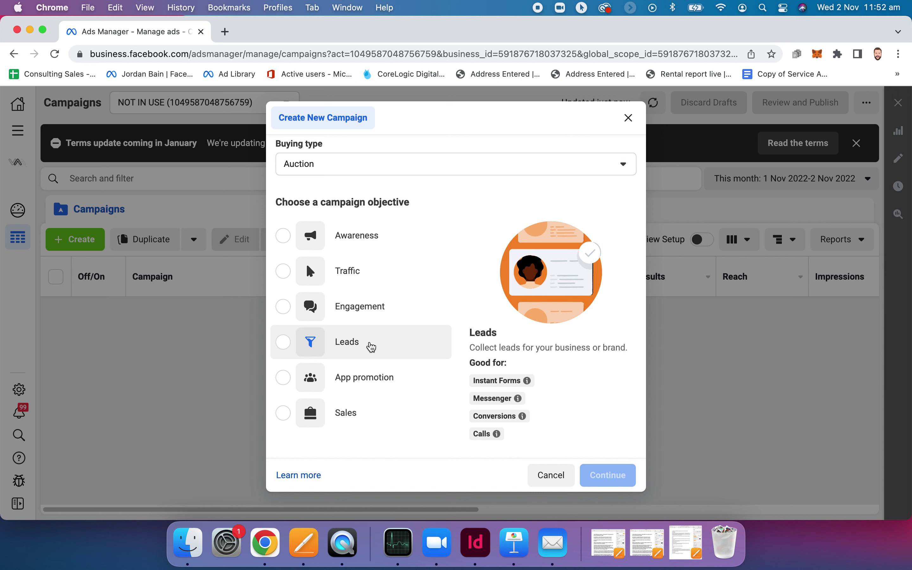
left_click(372, 347)
left_click(332, 343)
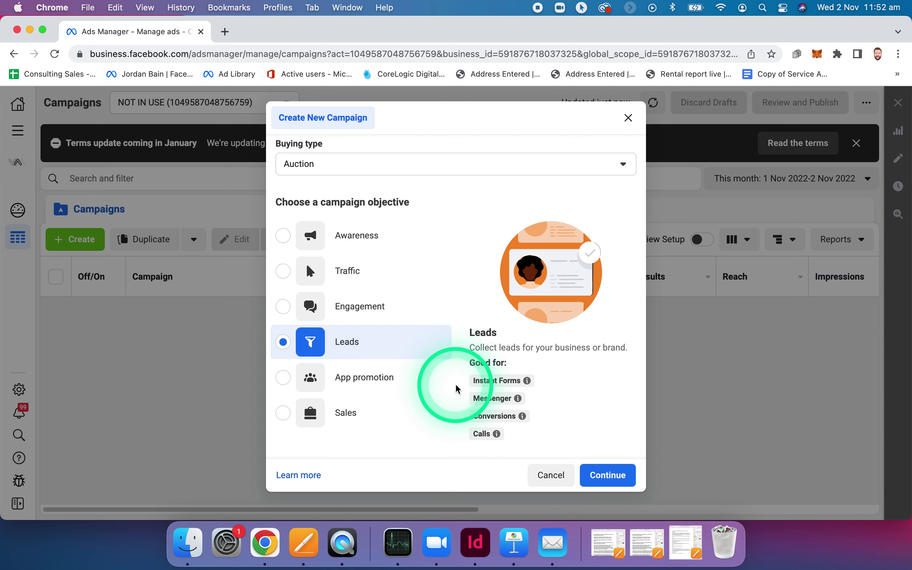
left_click(611, 476)
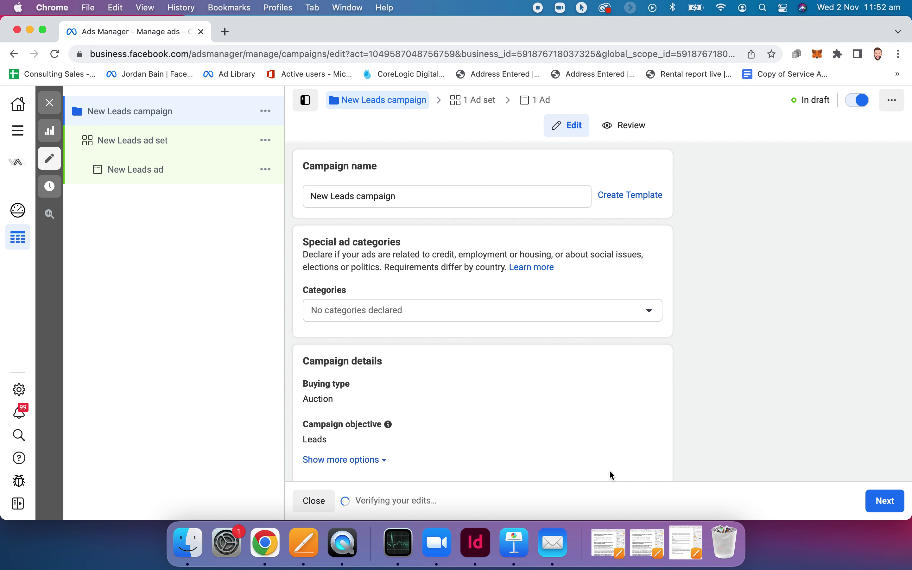
Rename the campaign to 'Lead Generation Campaign'.
left_click_drag(405, 197, 299, 199)
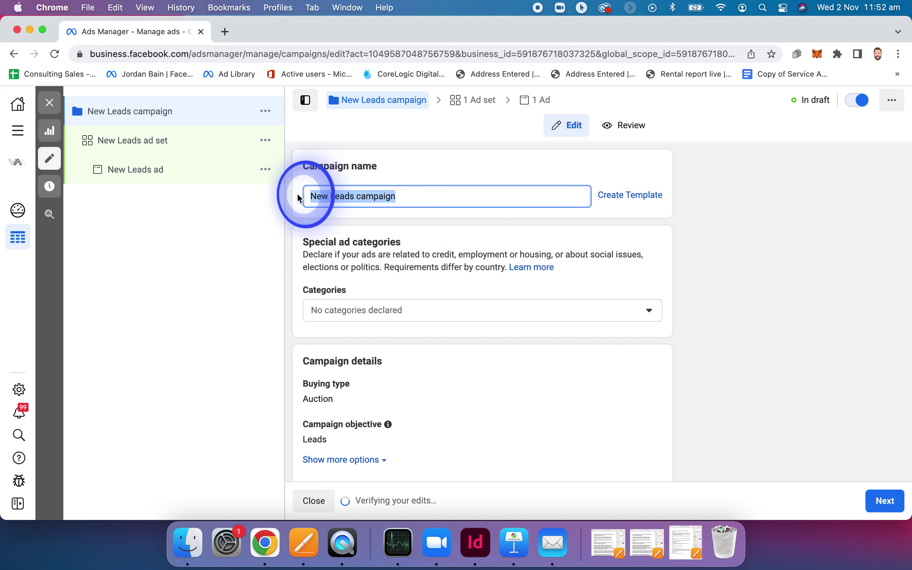
type("Le")
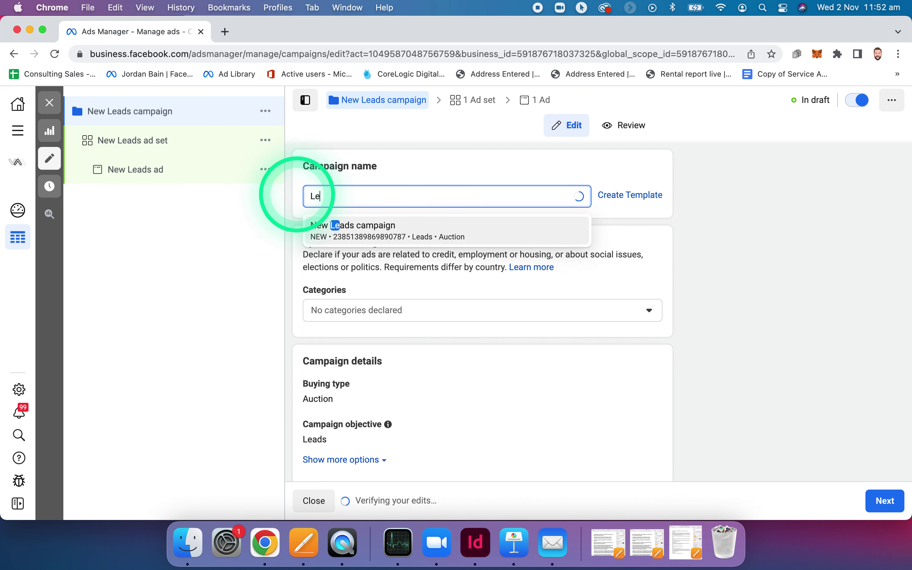
type("ad Generation Cama")
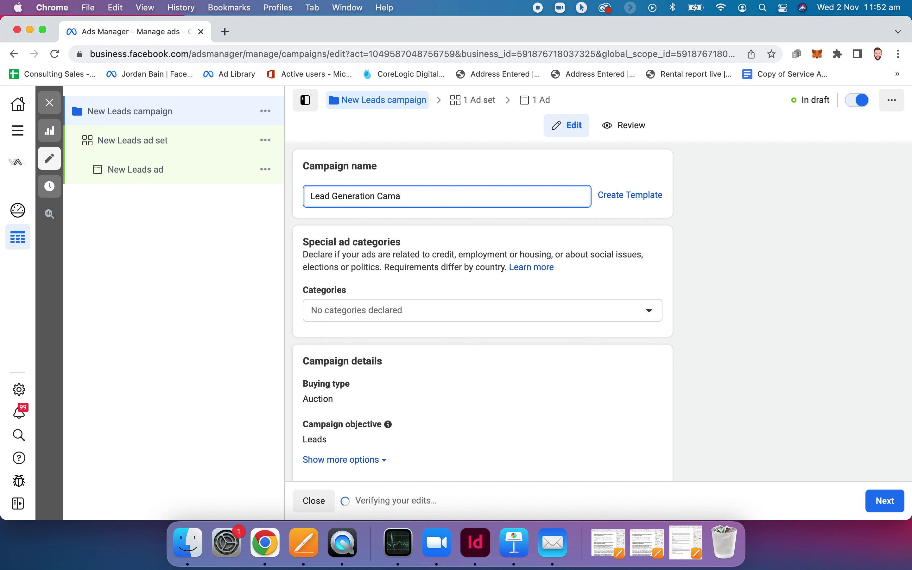
key("BackSpace")
type("paign")
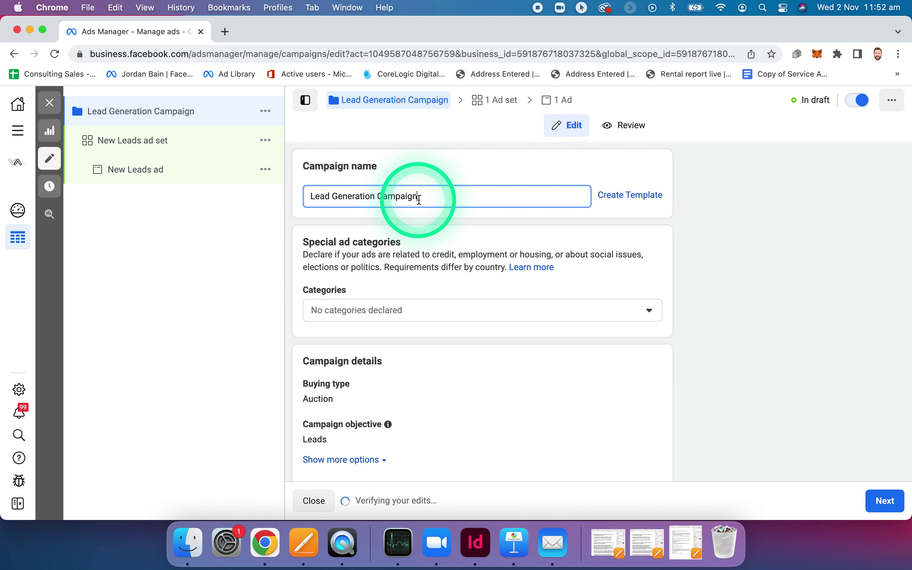
Turn on Advantage campaign budget.
scroll(416, 225, "down", 5)
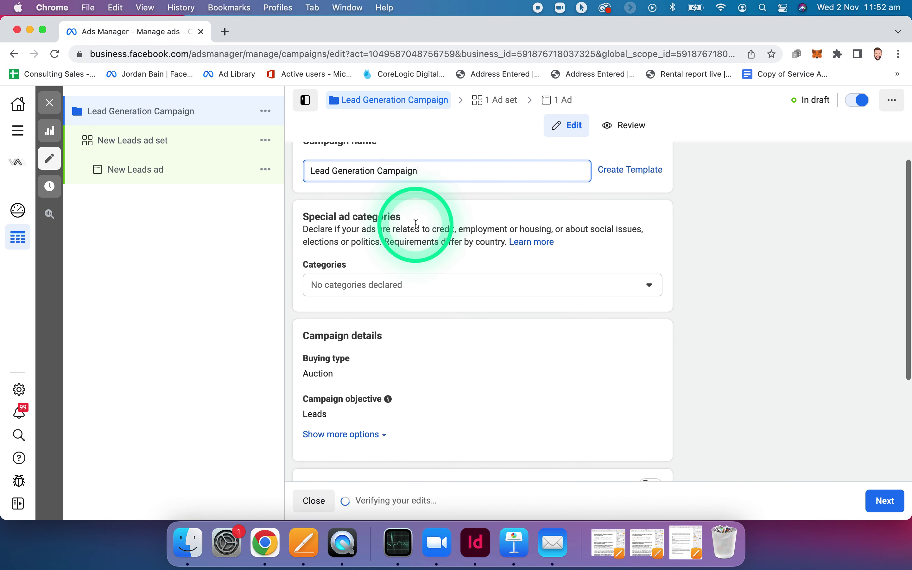
scroll(416, 228, "down", 4)
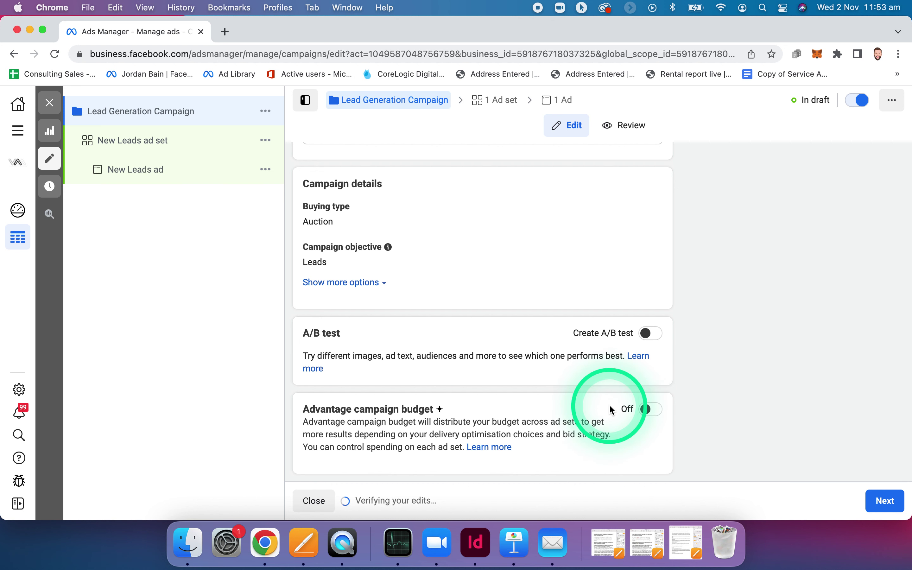
left_click(652, 409)
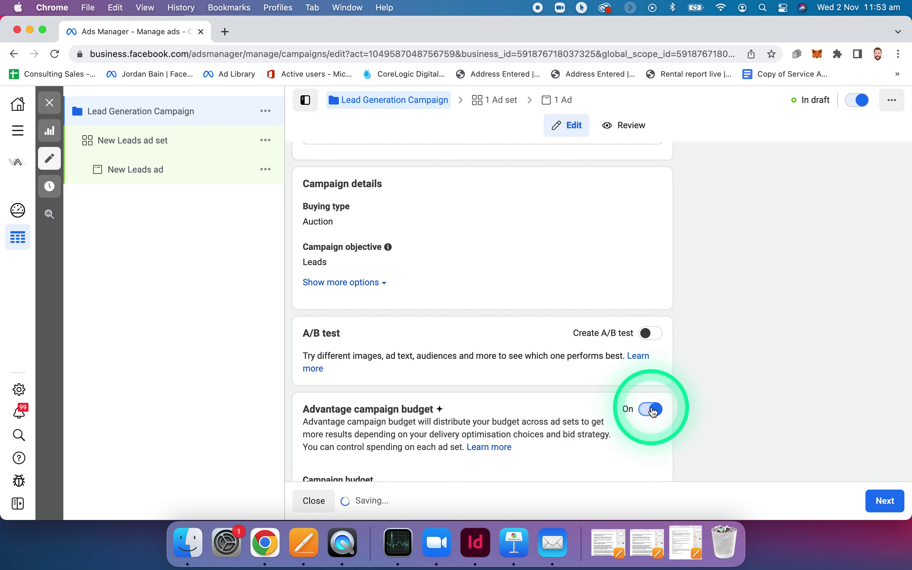
Set the daily campaign budget amount to $10.00 AUD.
scroll(498, 408, "down", 3)
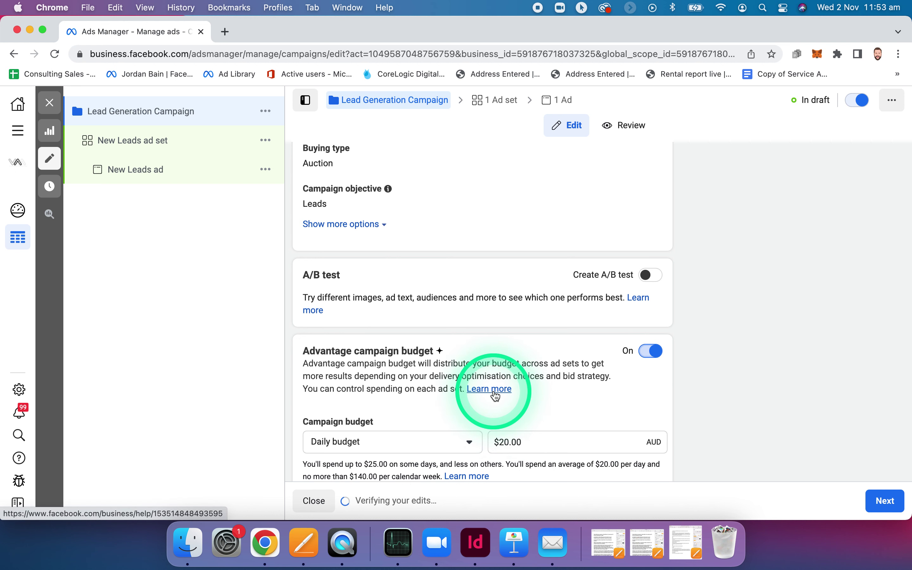
left_click_drag(309, 351, 441, 353)
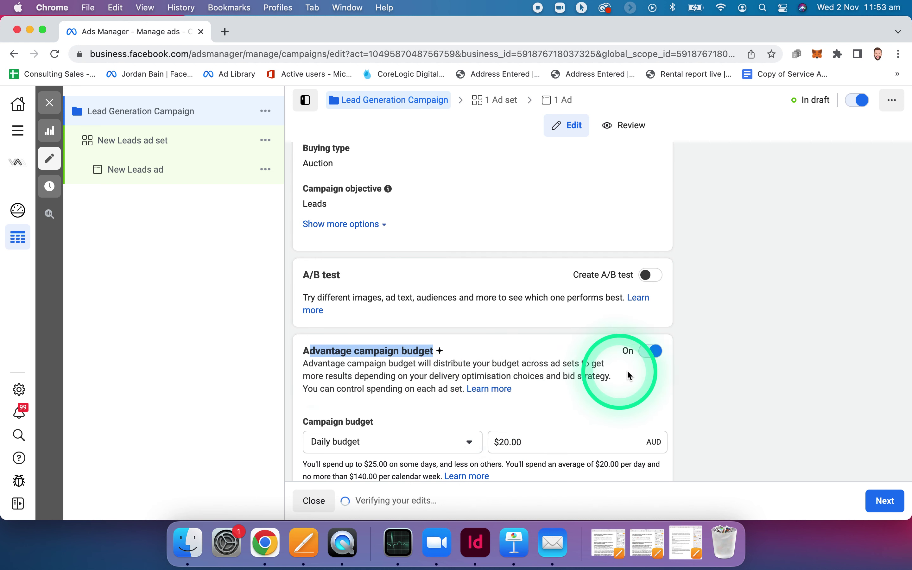
scroll(528, 353, "down", 1)
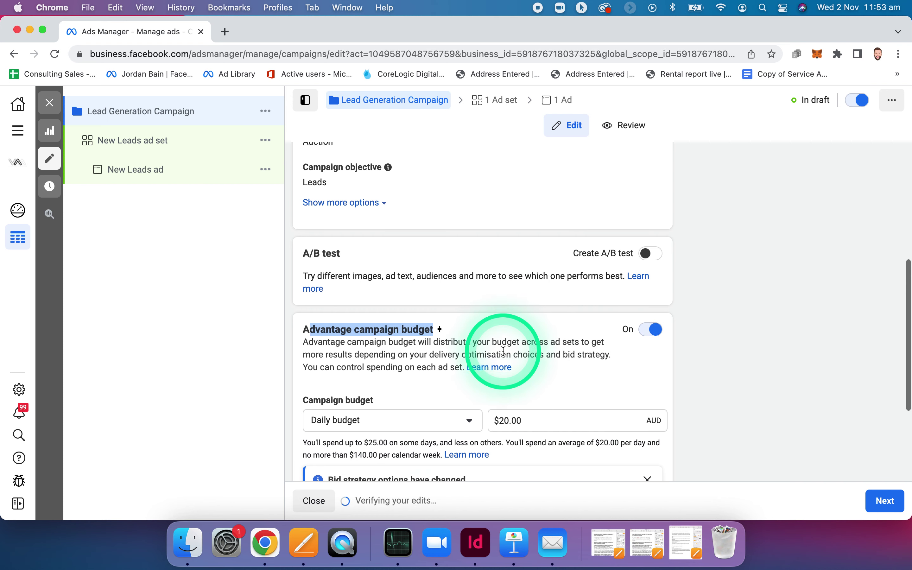
left_click(505, 414)
key("BackSpace")
type("5")
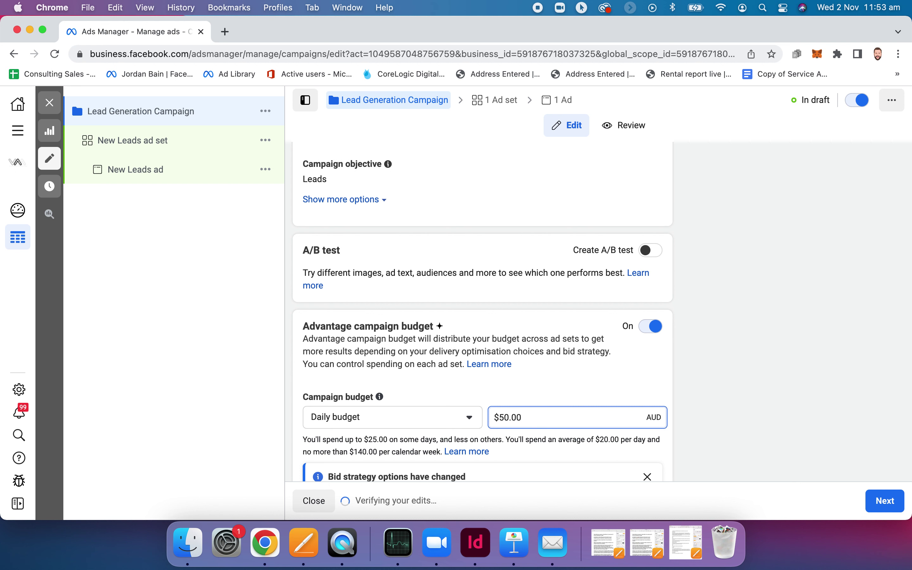
key("BackSpace")
key("Delete")
type("10")
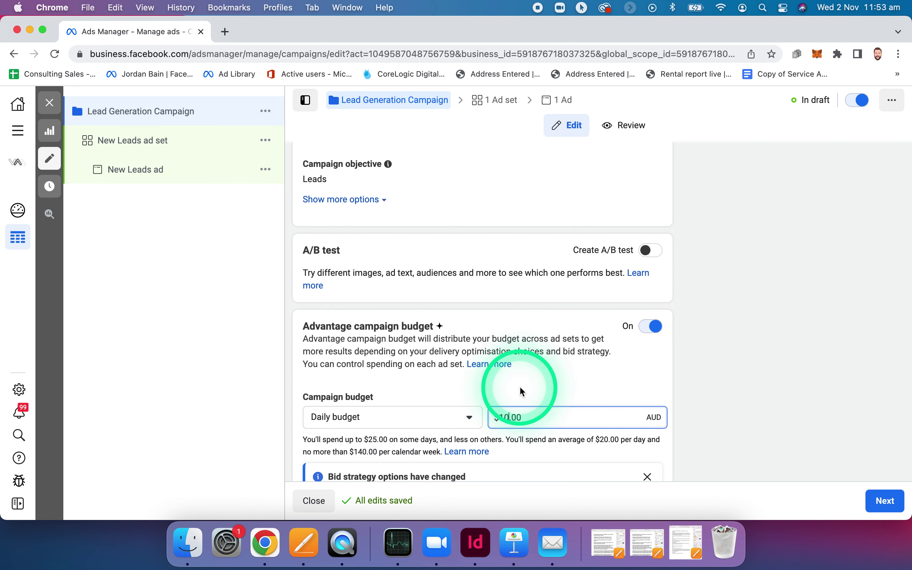
Review the budget section and bring up the daily versus lifetime budget choice.
scroll(520, 387, "down", 4)
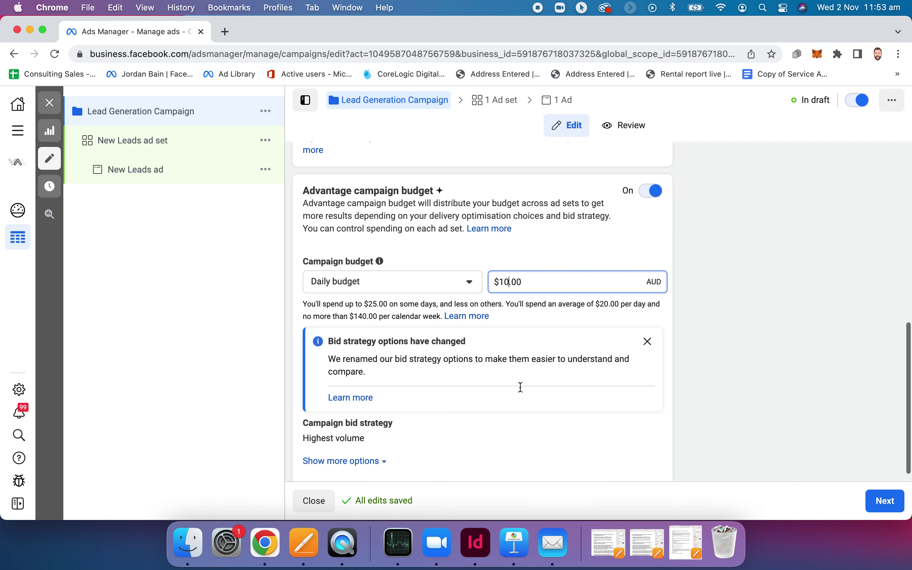
scroll(520, 387, "down", 1)
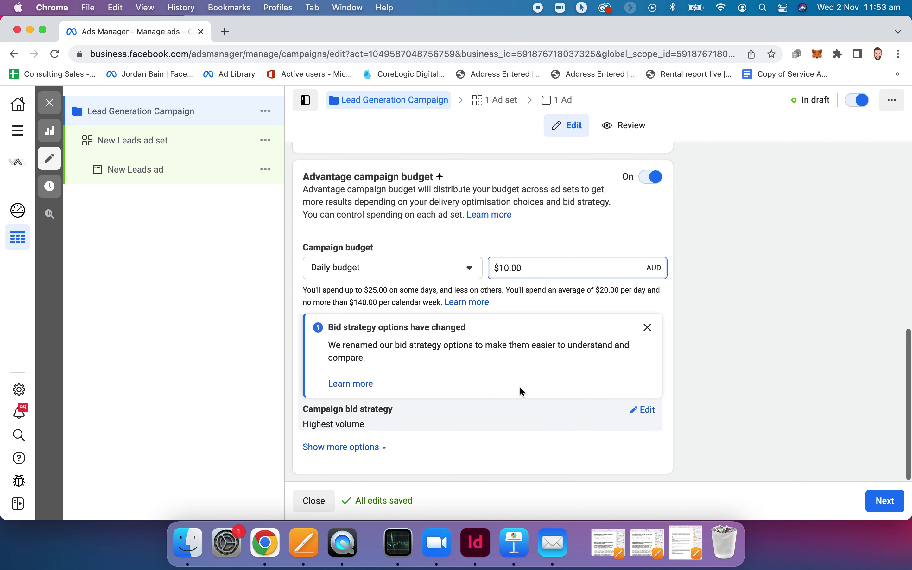
scroll(562, 355, "up", 2)
scroll(562, 355, "up", 10)
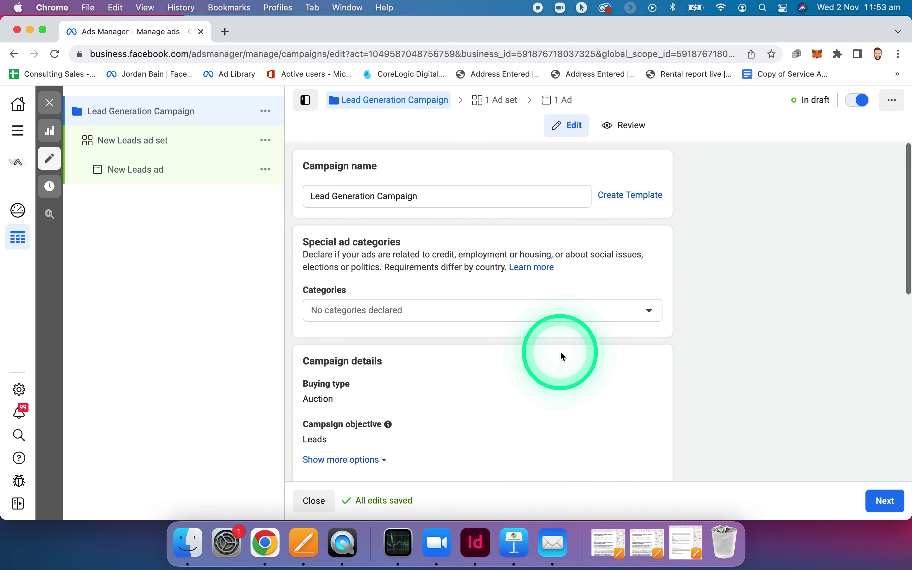
scroll(457, 241, "down", 1)
scroll(457, 241, "down", 10)
left_click_drag(331, 321, 482, 334)
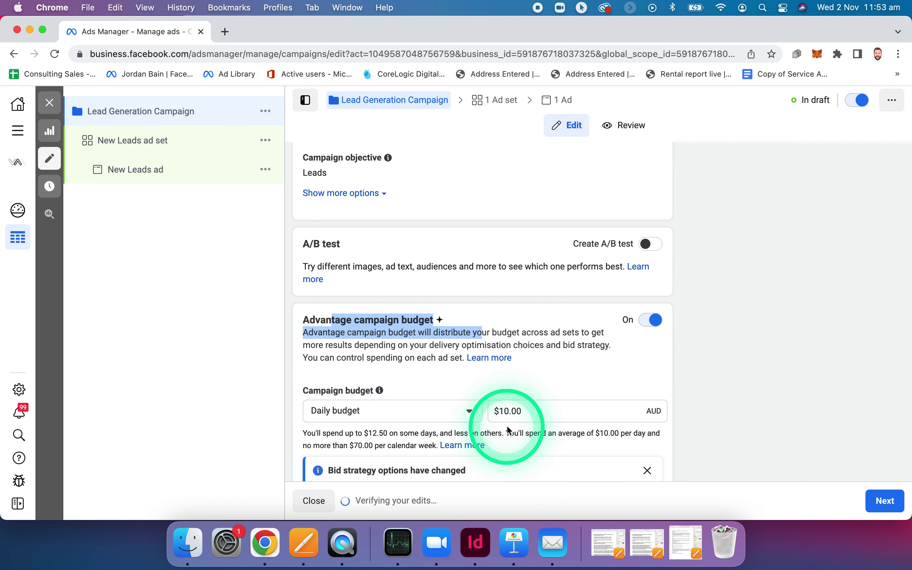
left_click(469, 413)
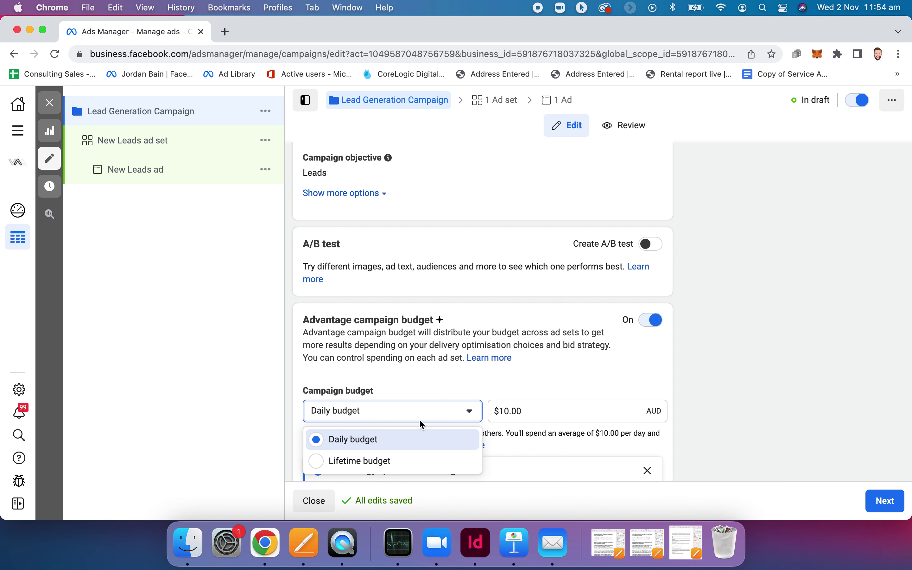
Keep Daily budget as the budget type and go to the New Leads ad set settings.
left_click(420, 417)
left_click(421, 411)
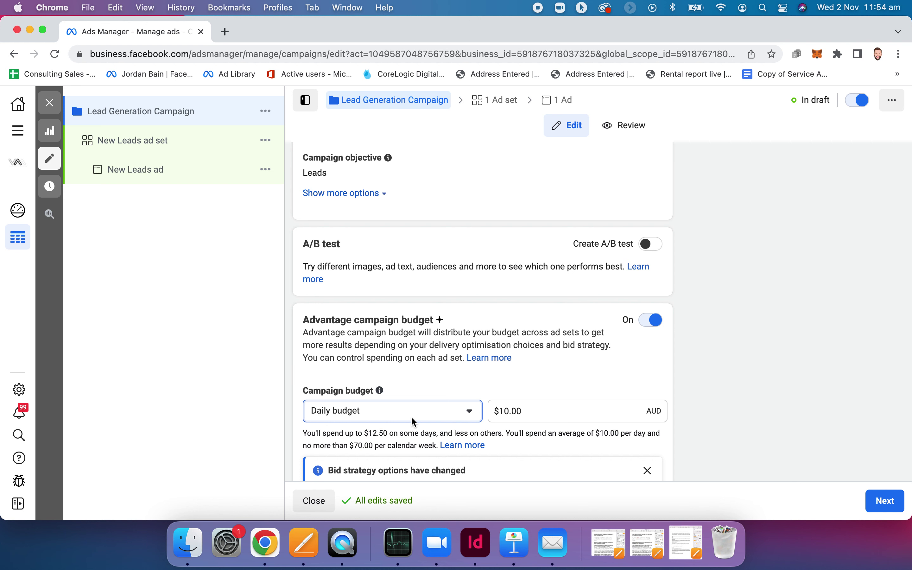
left_click(352, 281)
left_click(162, 141)
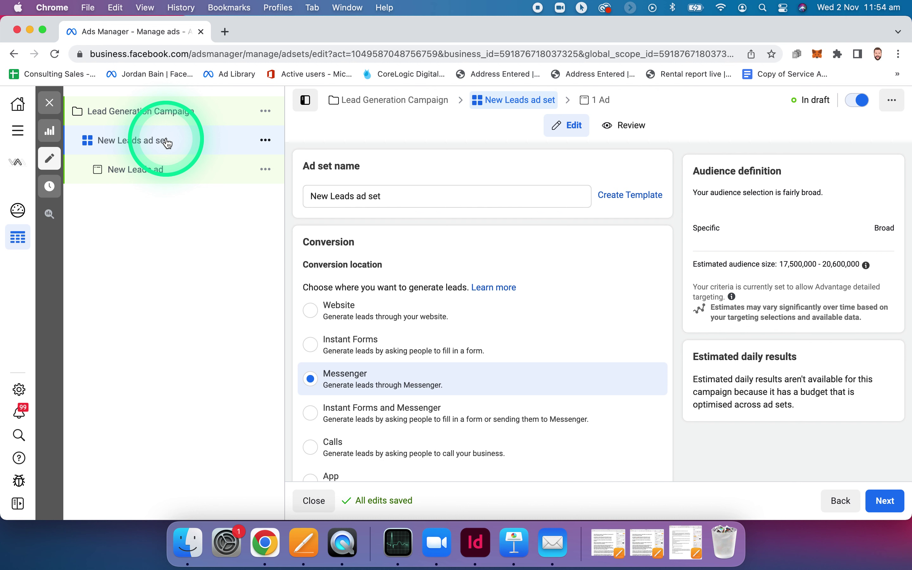
Rename the ad set to 'New Campaign'.
left_click(399, 194)
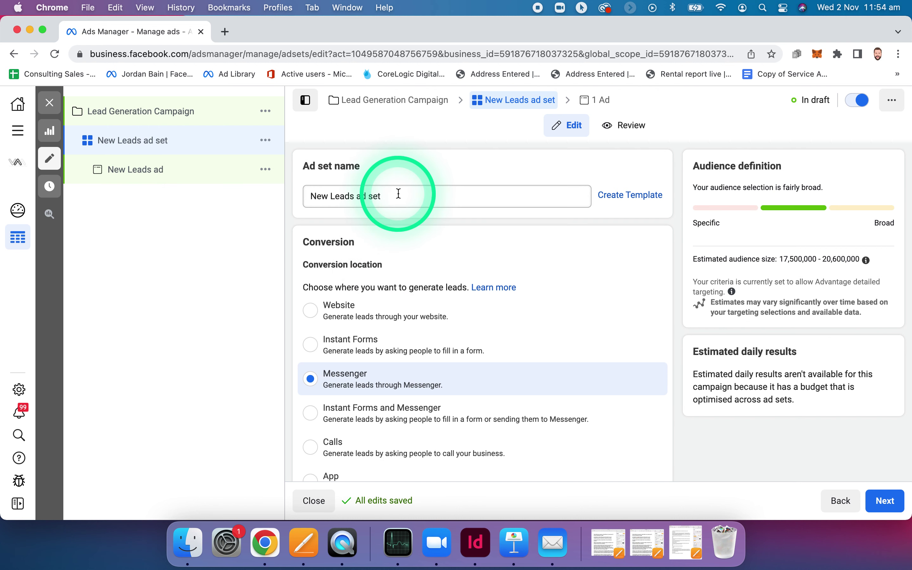
triple_click(399, 194)
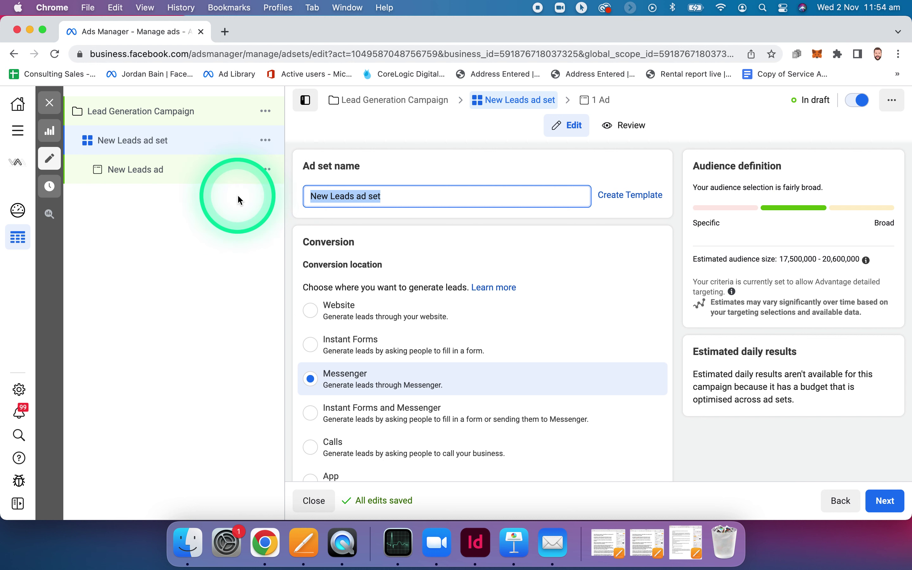
type("New C")
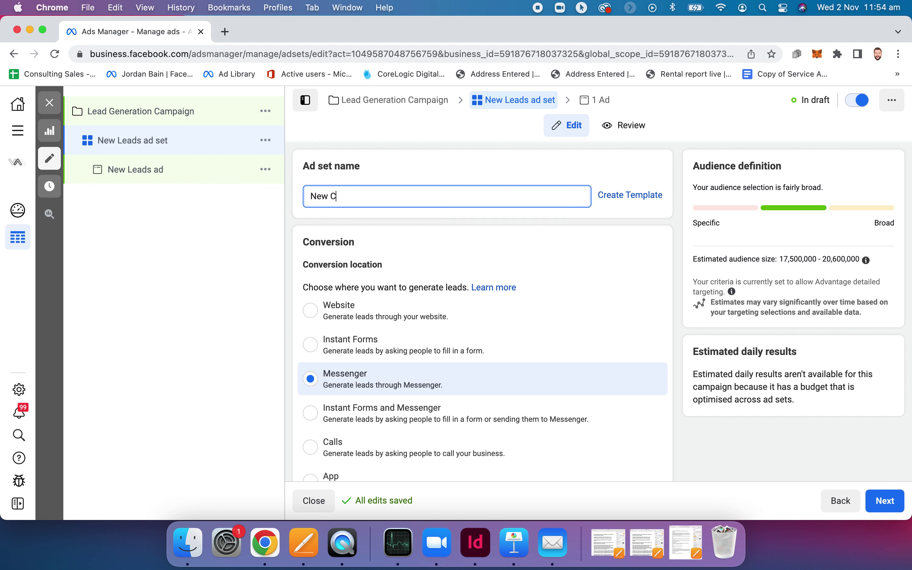
type("ampaign")
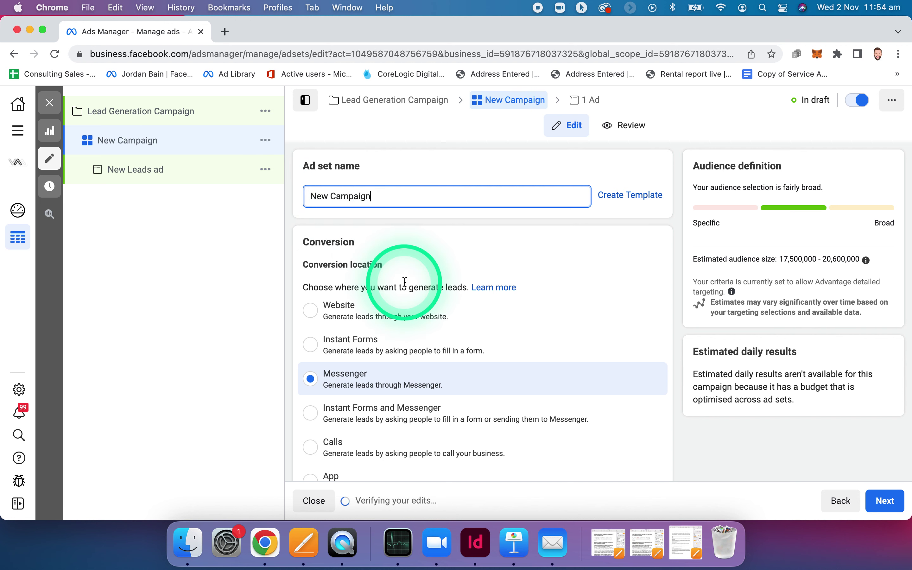
Review the ad set's Conversion location options.
scroll(426, 297, "down", 1)
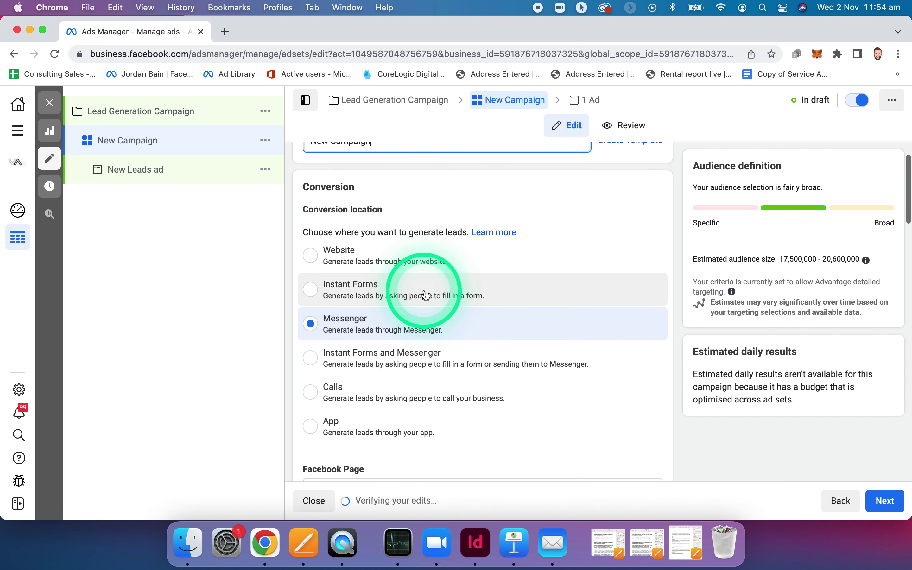
left_click(312, 210)
left_click_drag(311, 210, 391, 208)
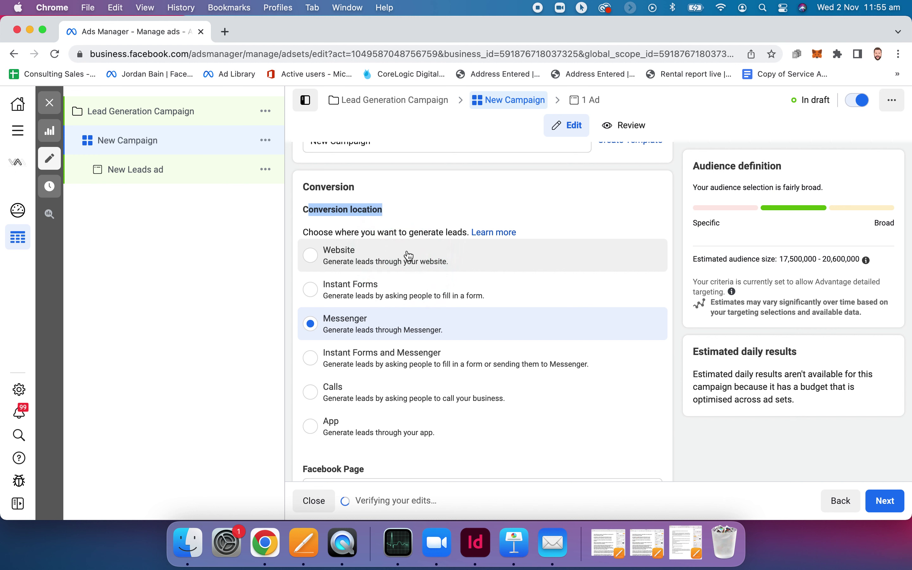
left_click(402, 288)
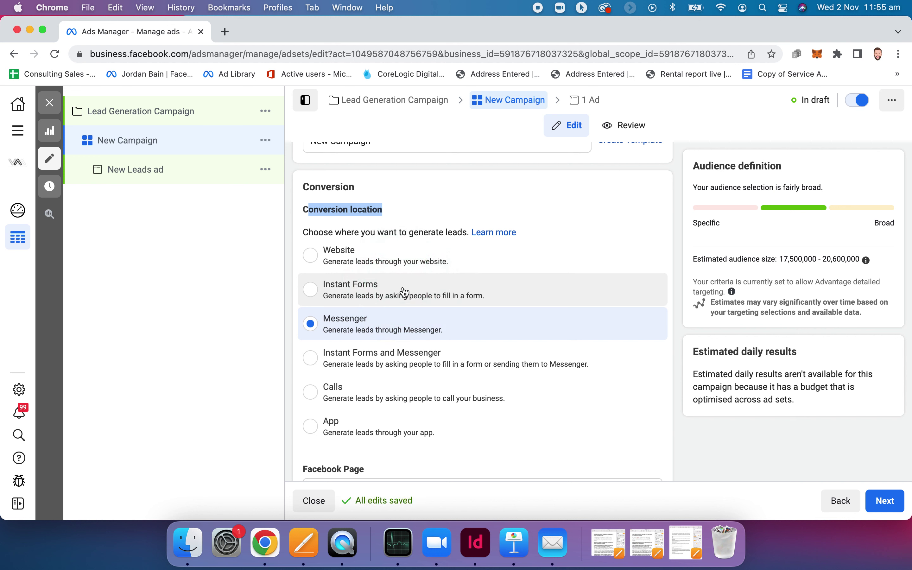
left_click(406, 292)
left_click(394, 360)
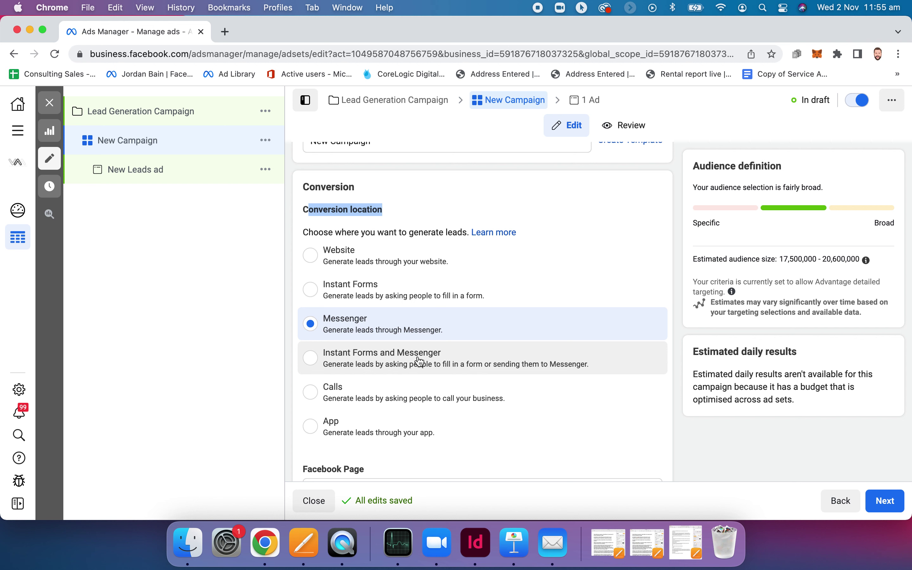
left_click(439, 361)
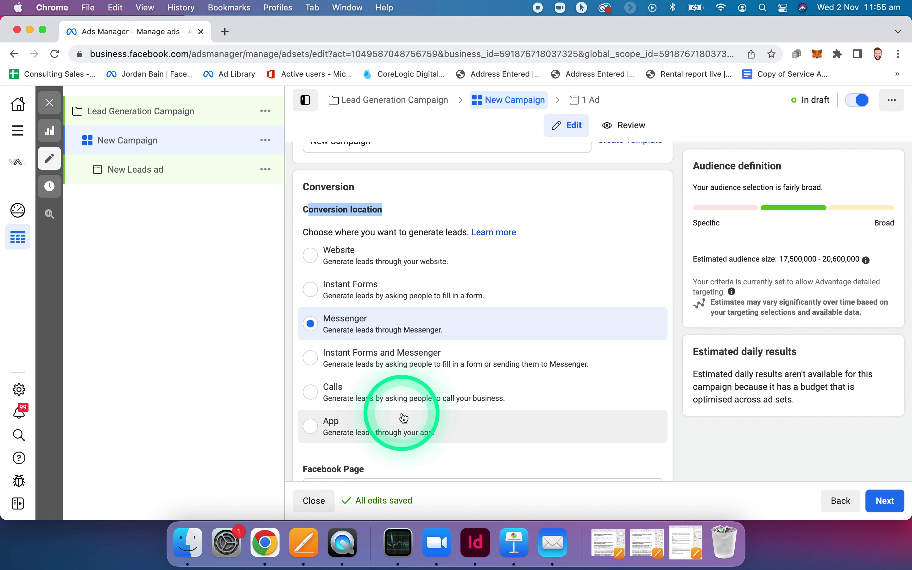
Change the ad set name to 'Messenger Campaign'.
scroll(377, 234, "up", 2)
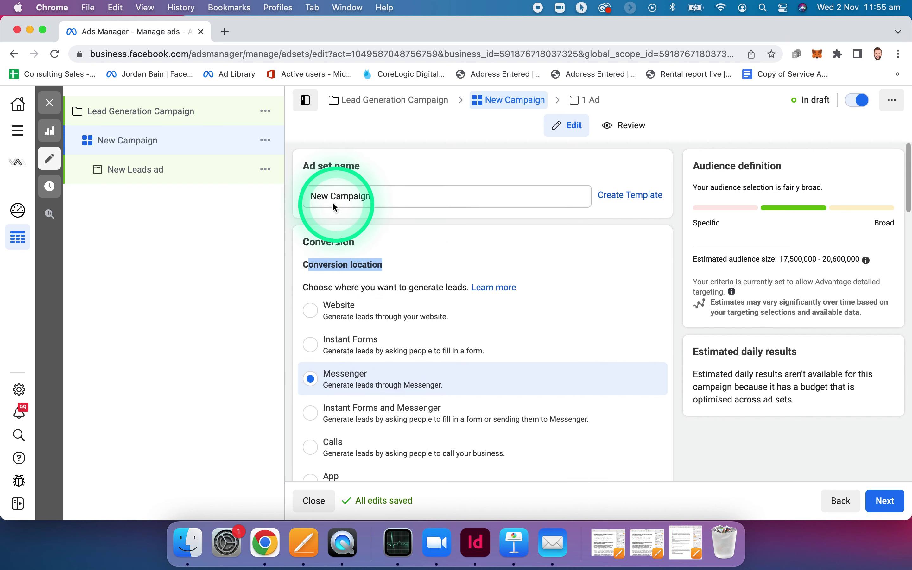
double_click(323, 195)
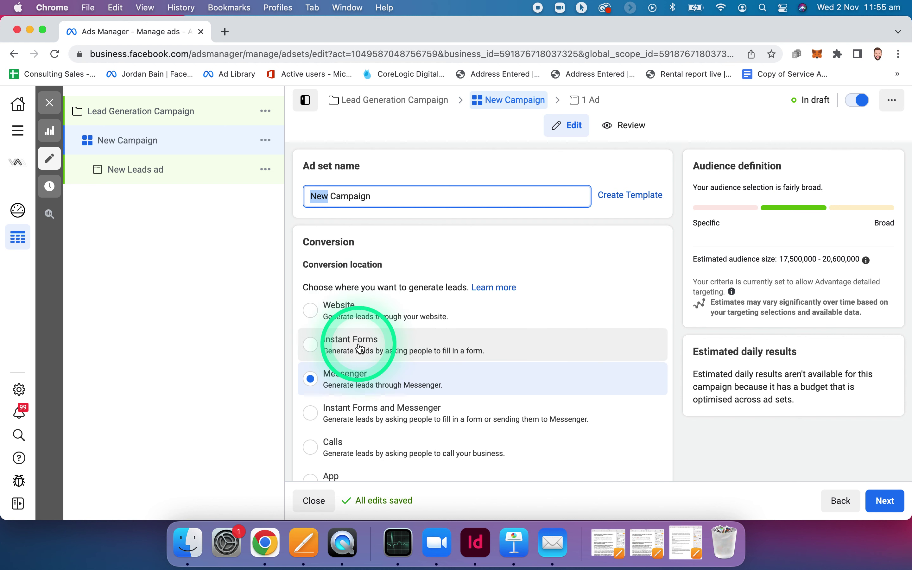
type("Mess")
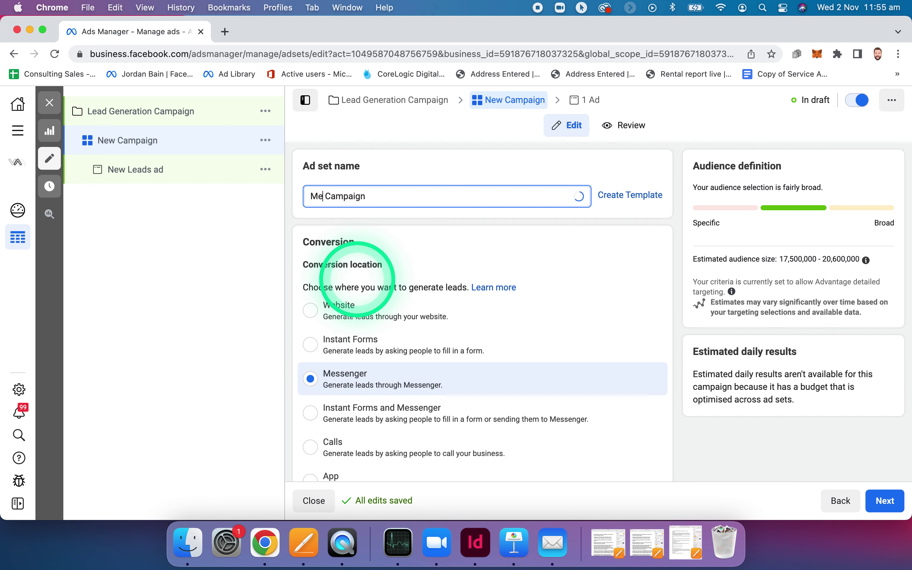
type("enger")
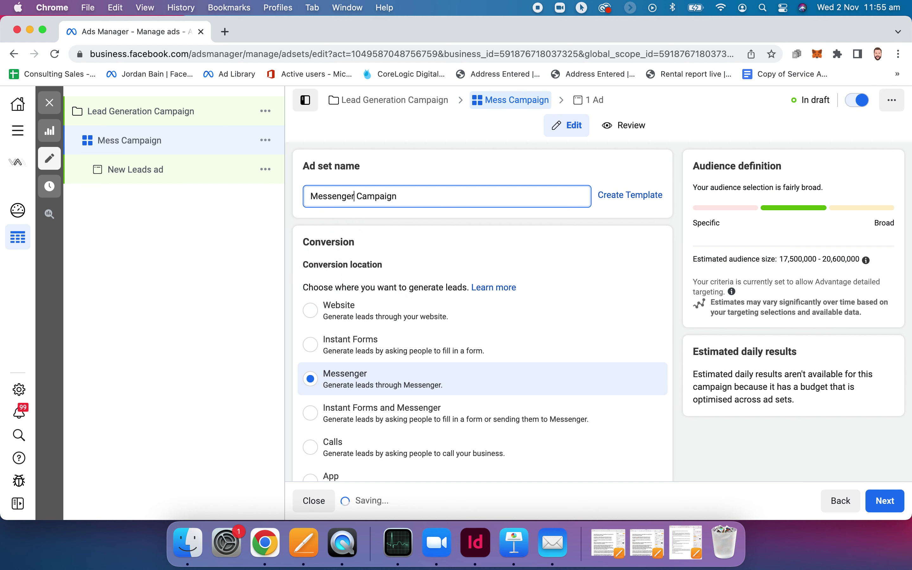
left_click(426, 200)
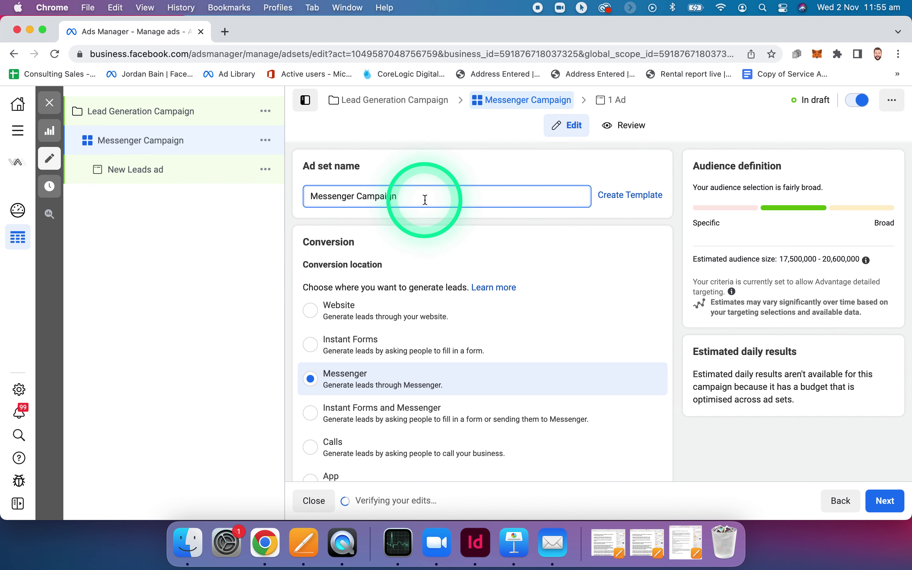
Keep Messenger as conversion location and Leads as the delivery optimisation.
scroll(427, 200, "down", 3)
left_click(356, 301)
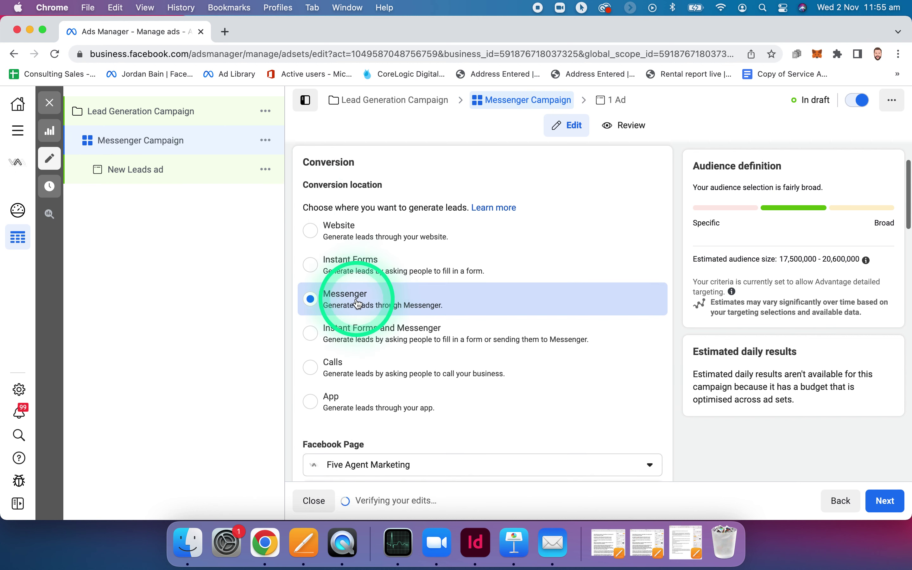
scroll(356, 304, "down", 5)
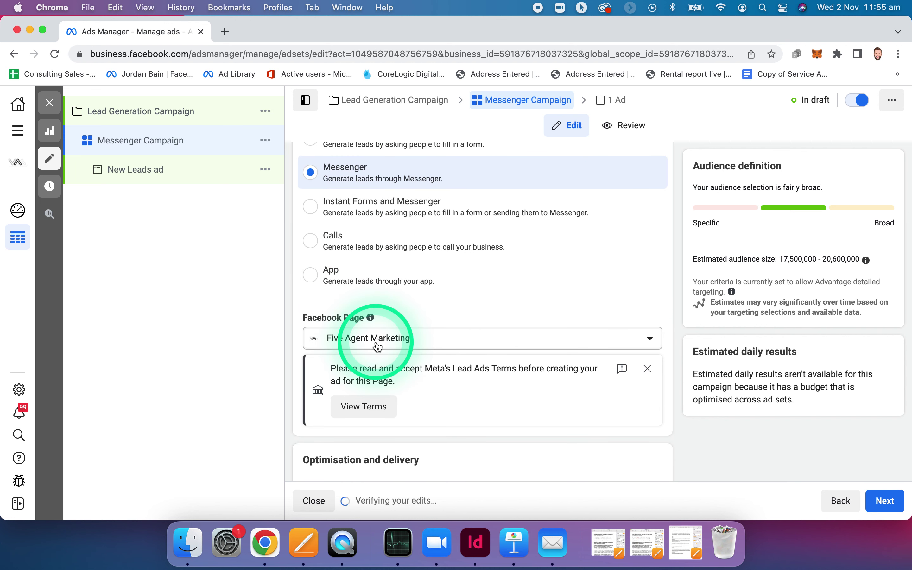
scroll(376, 340, "down", 6)
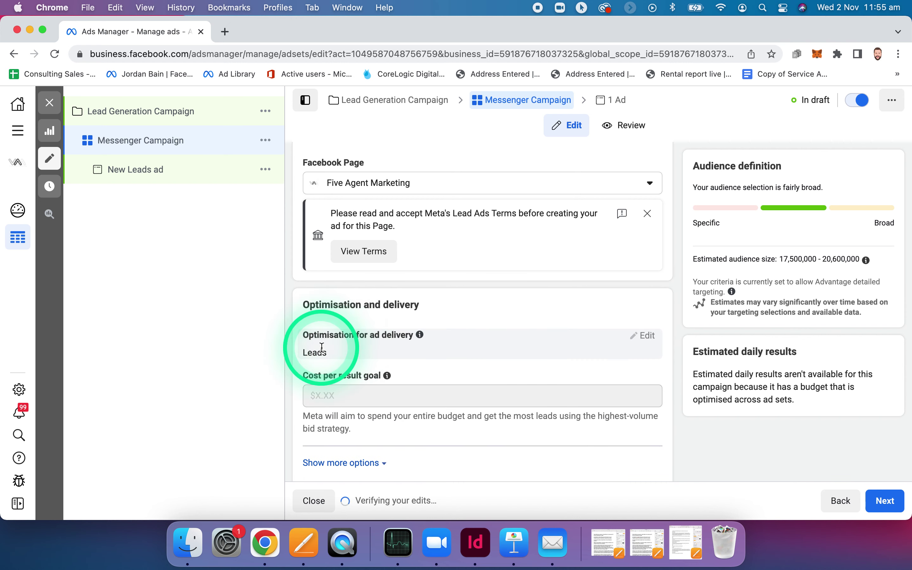
left_click_drag(329, 352, 309, 350)
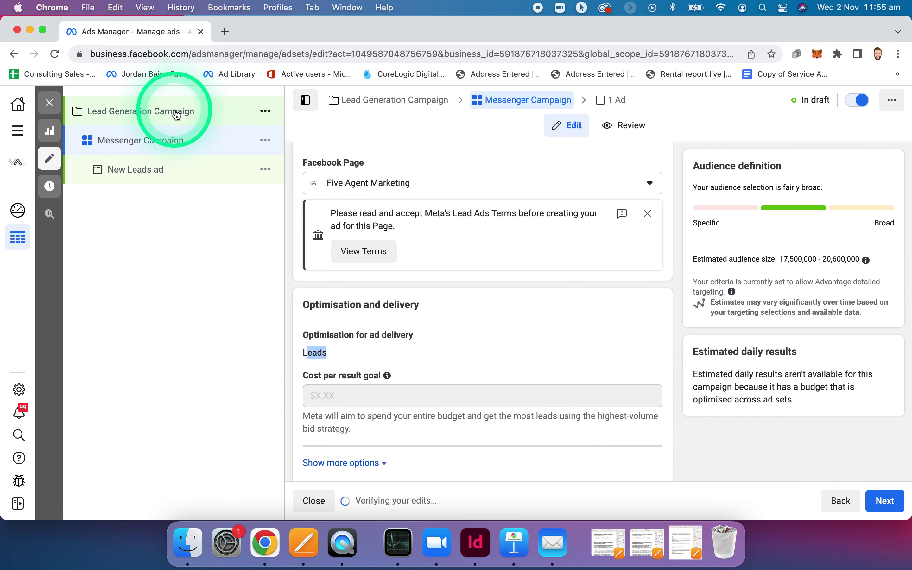
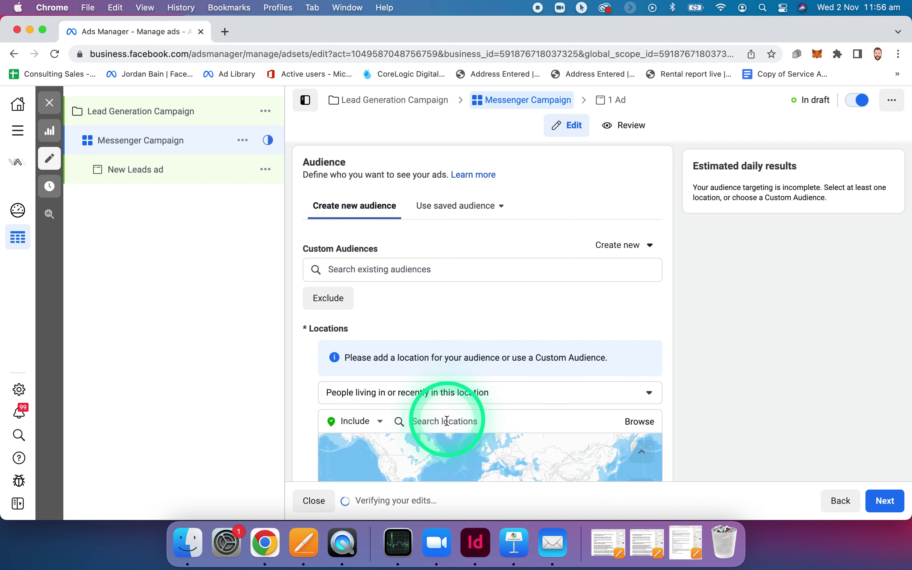
Add postcodes 4550 (Sunshine Coast) and 4519 as target locations and zoom the map onto them.
scroll(448, 421, "down", 2)
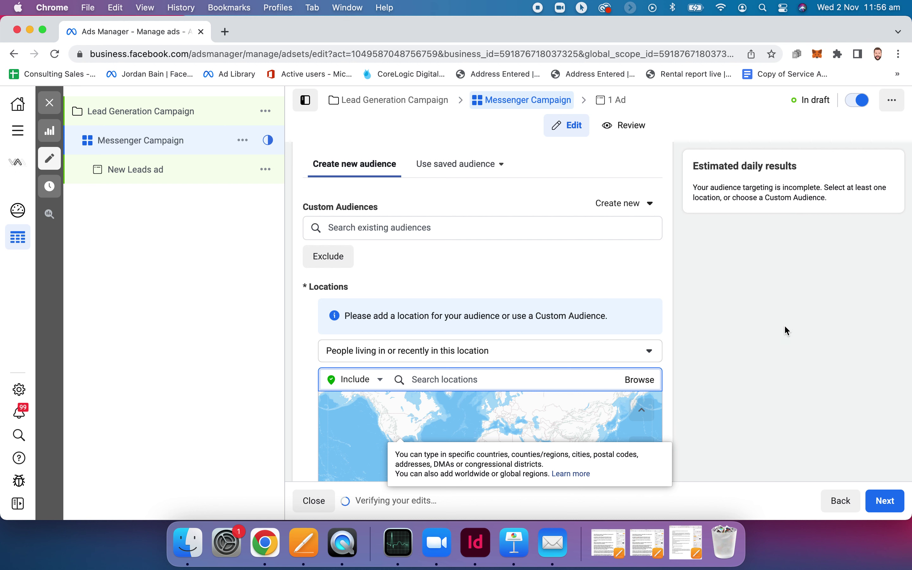
type("4550")
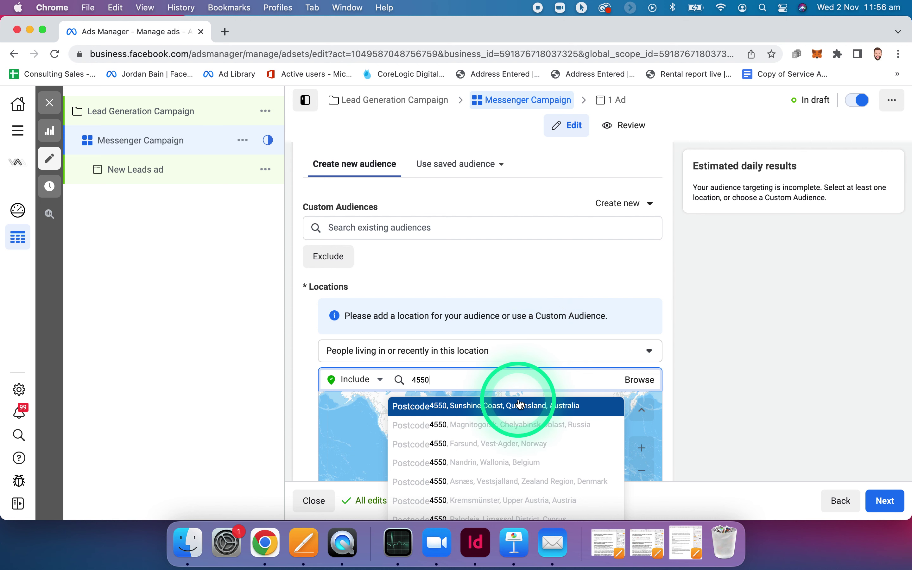
left_click(522, 401)
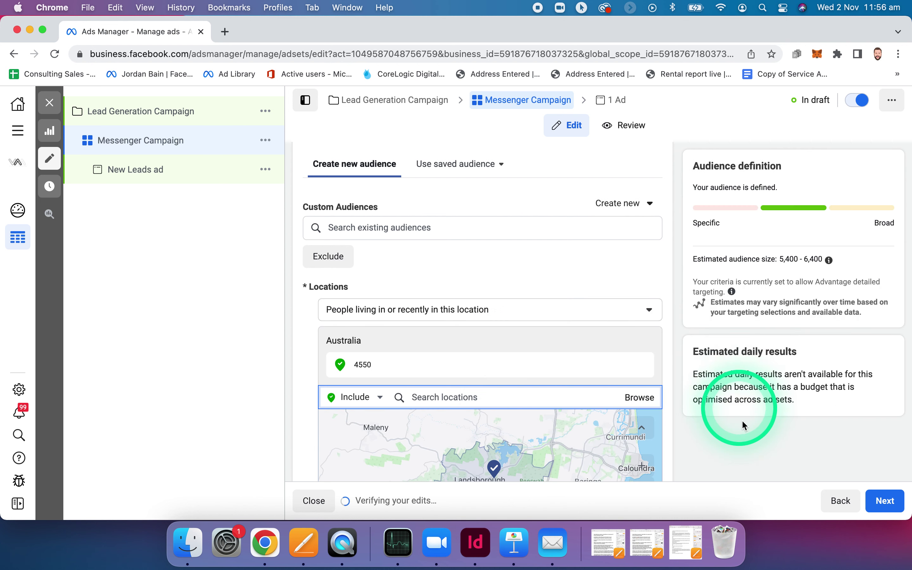
scroll(742, 420, "down", 3)
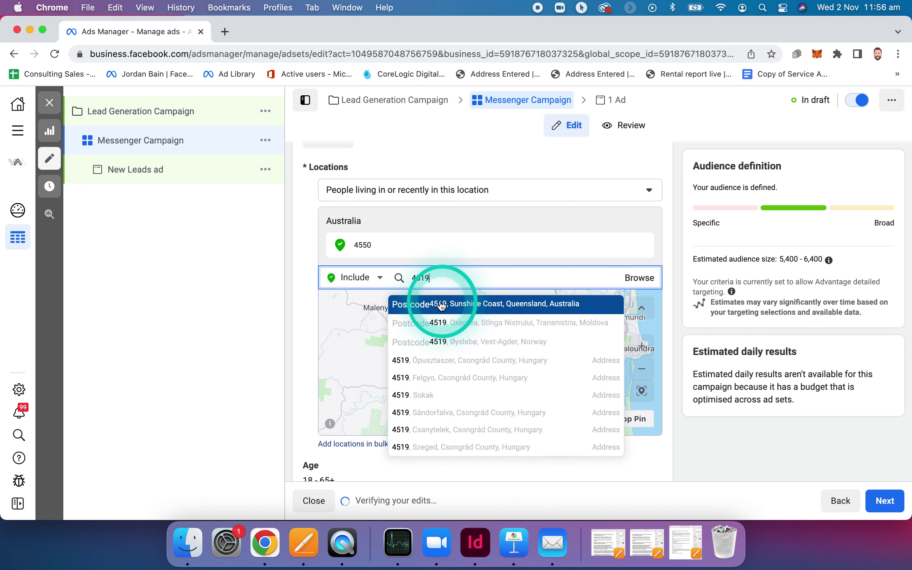
left_click(442, 306)
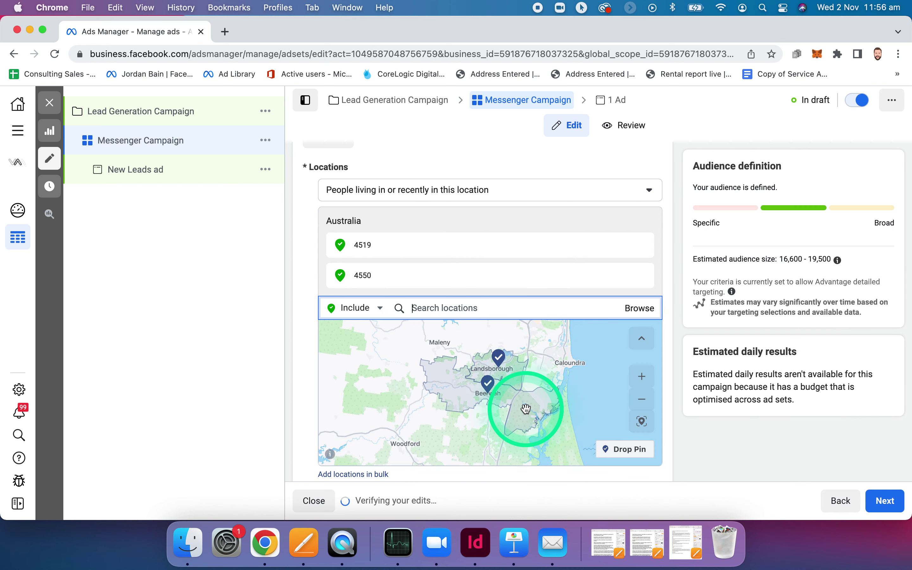
double_click(527, 409)
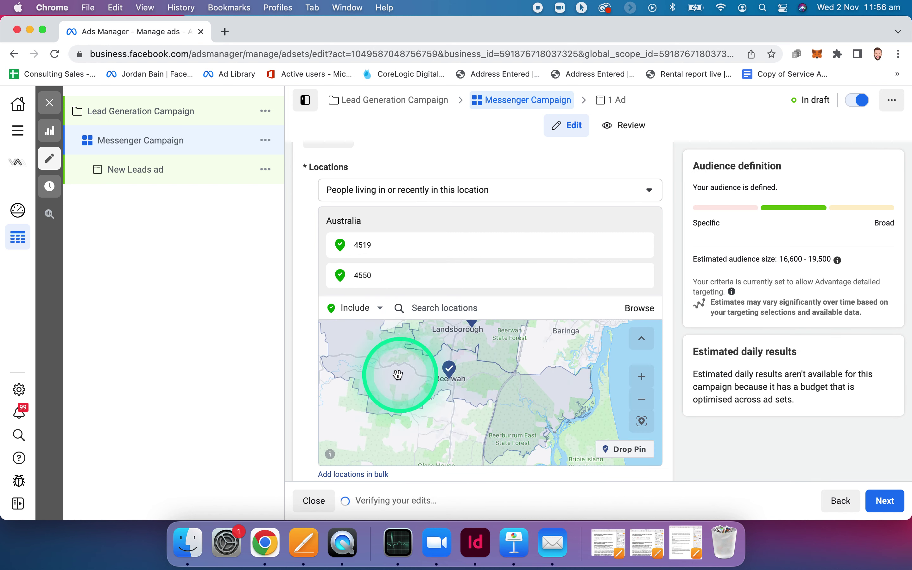
left_click_drag(402, 375, 418, 397)
double_click(407, 382)
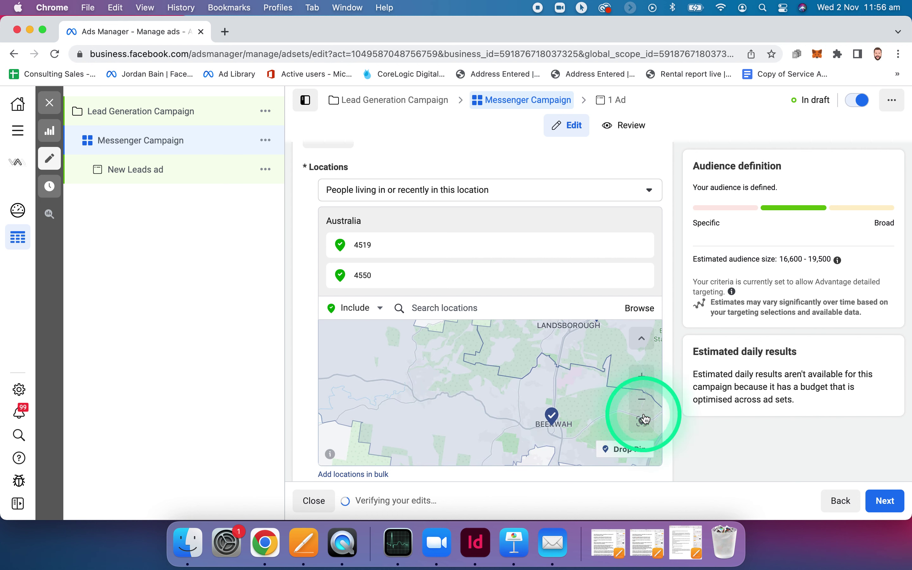
left_click(643, 400)
left_click(644, 401)
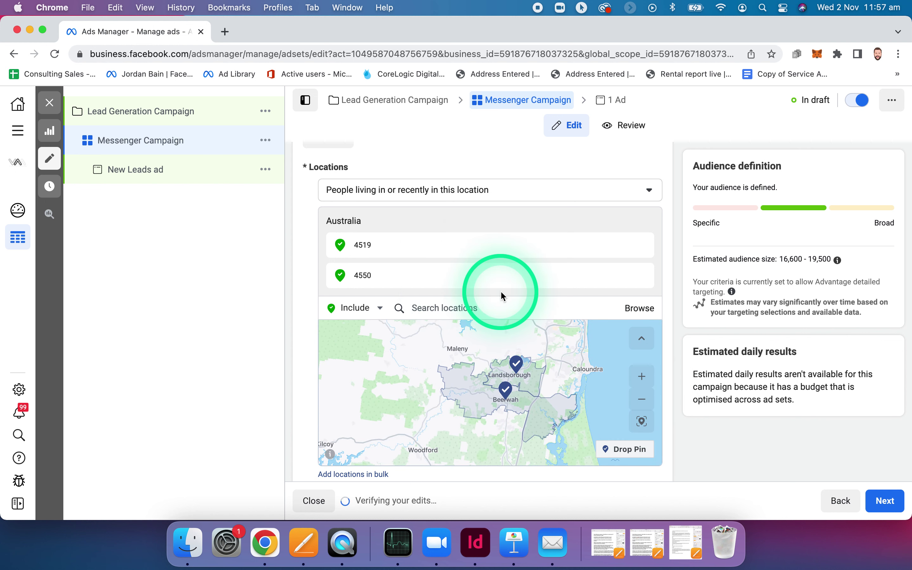
Replace both postcodes with a dropped pin near Caloundra at (-26.8302, 153.0437), radius 16 km.
left_click(643, 277)
left_click(643, 276)
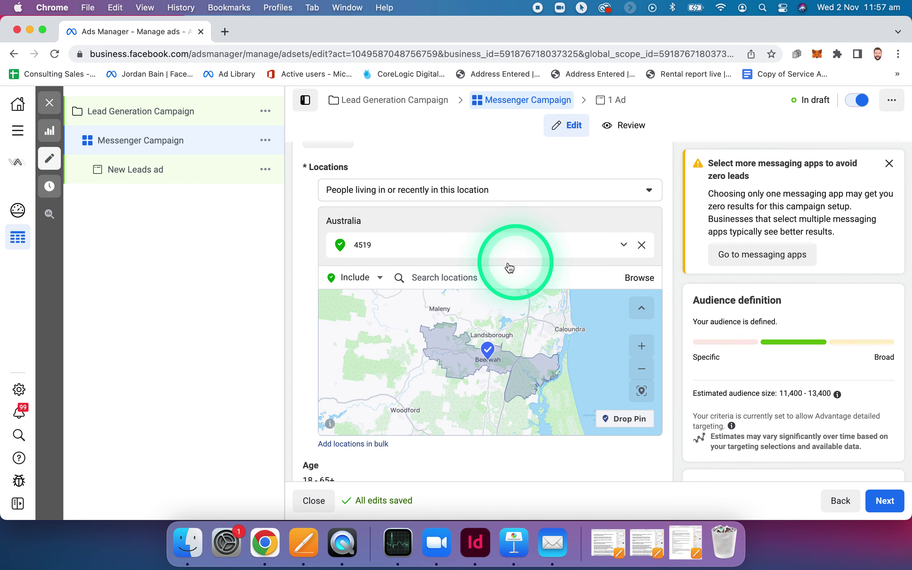
left_click_drag(507, 341, 524, 361)
left_click(620, 402)
left_click(637, 402)
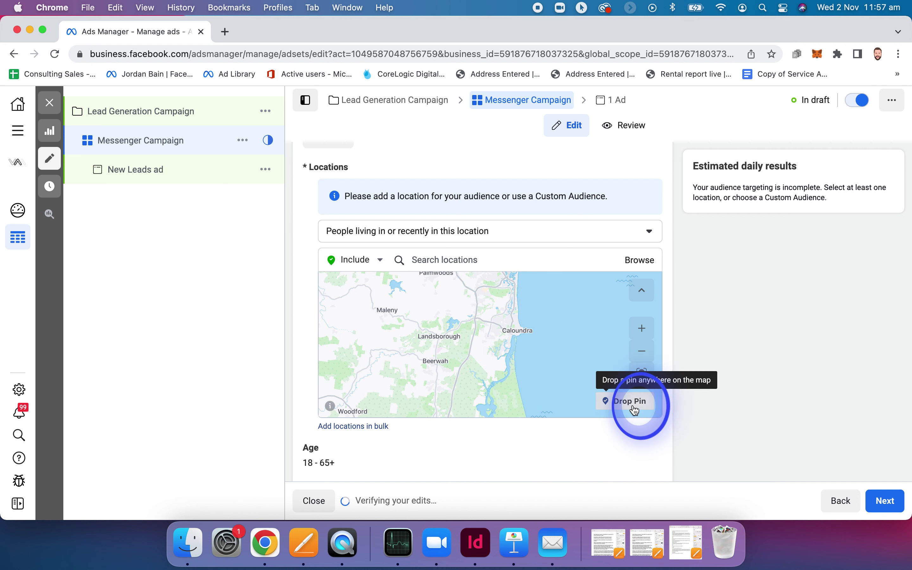
left_click(476, 348)
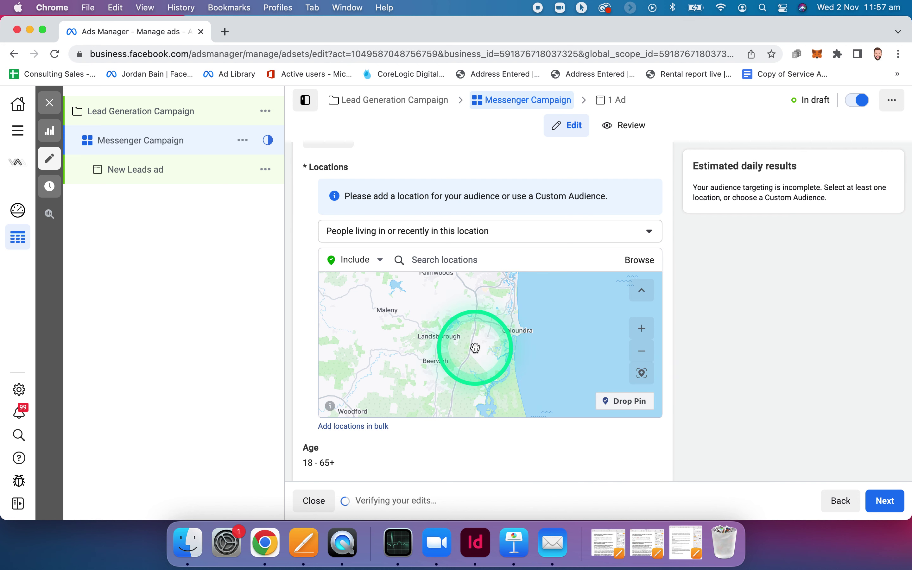
left_click(501, 264)
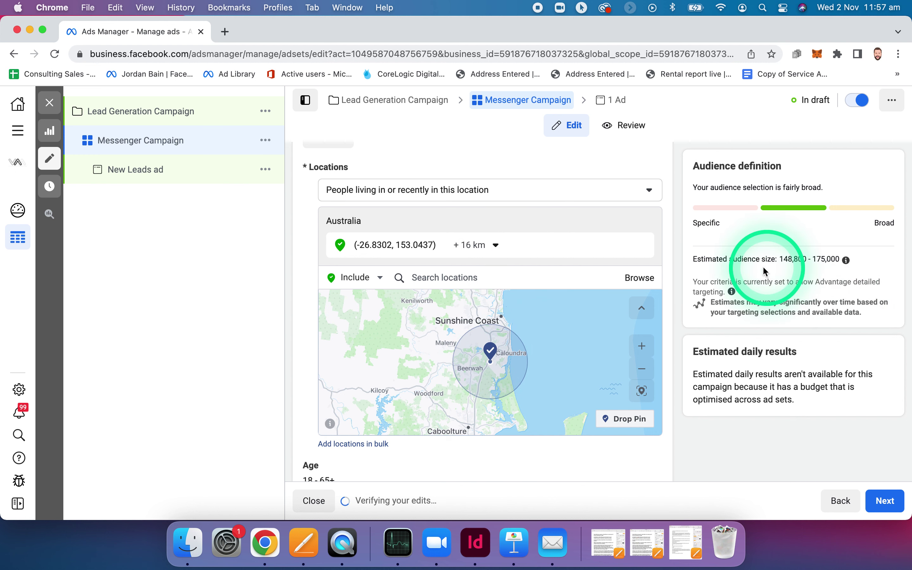
Highlight the new estimated audience size of 148,800 - 175,000.
left_click_drag(702, 259, 846, 262)
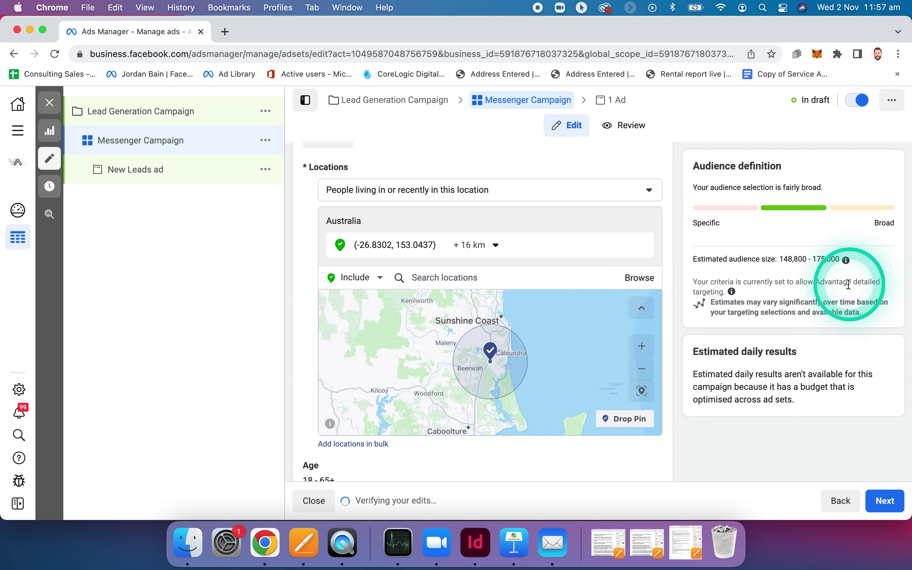
left_click_drag(847, 259, 697, 260)
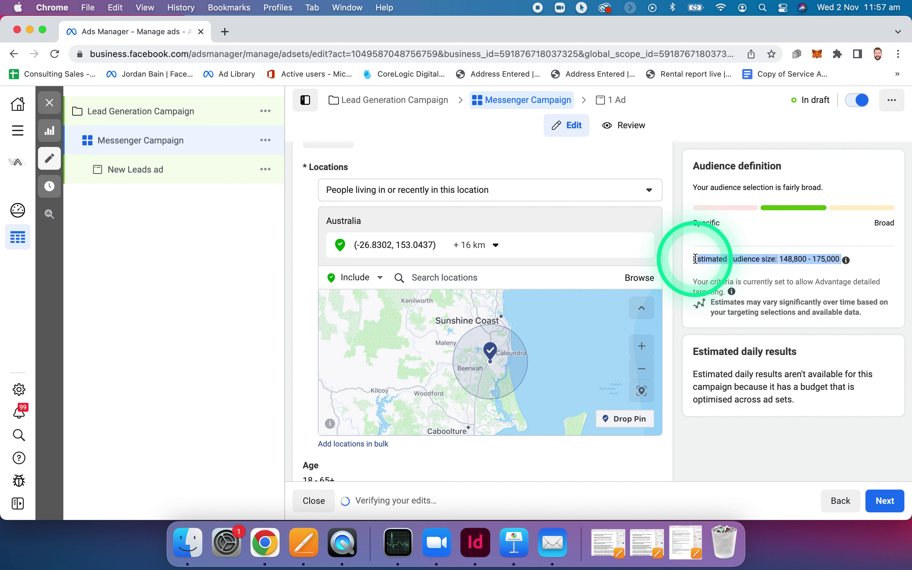
left_click(696, 260)
left_click_drag(698, 259, 840, 269)
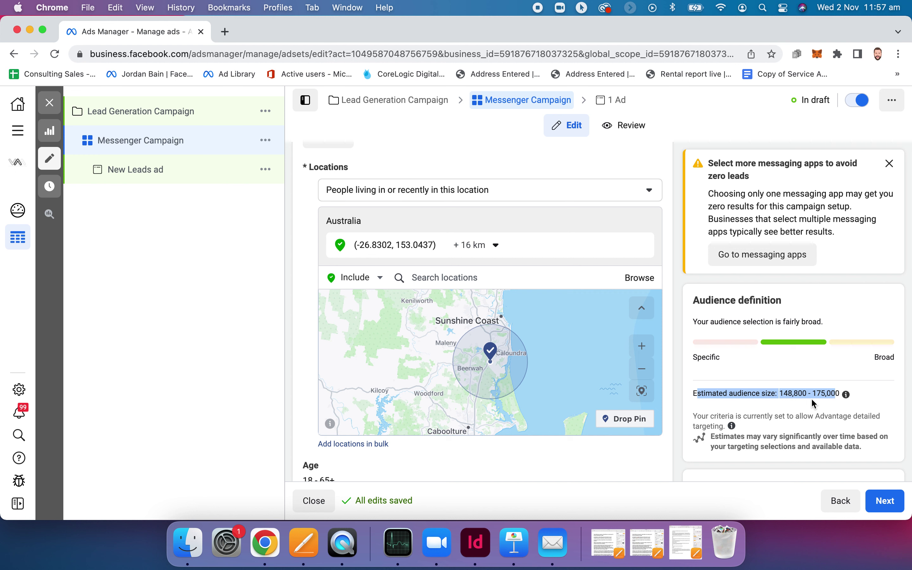
left_click_drag(750, 390, 789, 391)
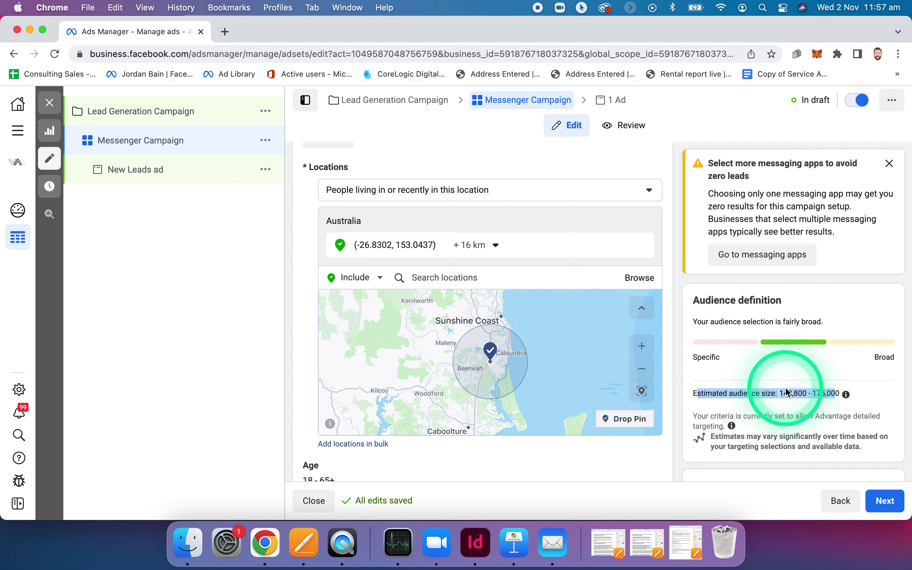
left_click_drag(814, 394, 749, 389)
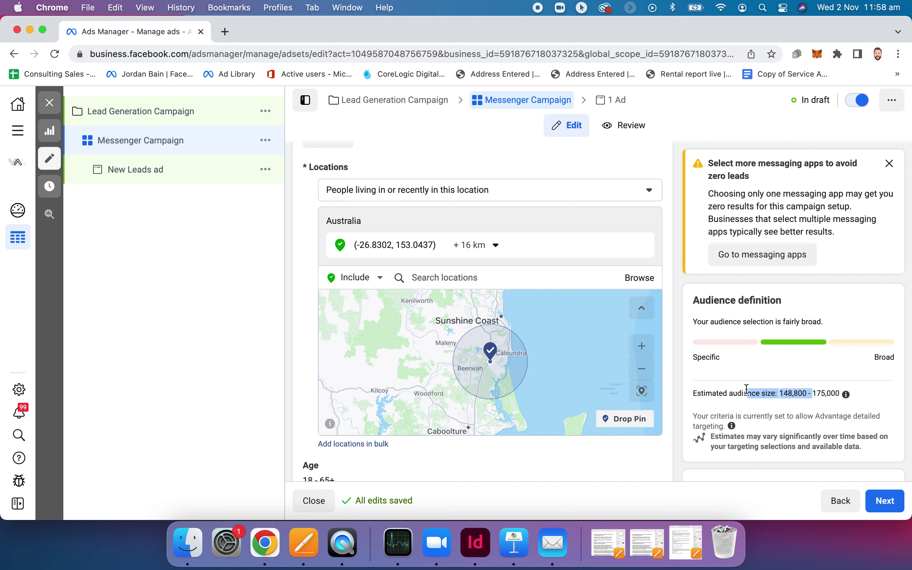
left_click_drag(836, 393, 733, 388)
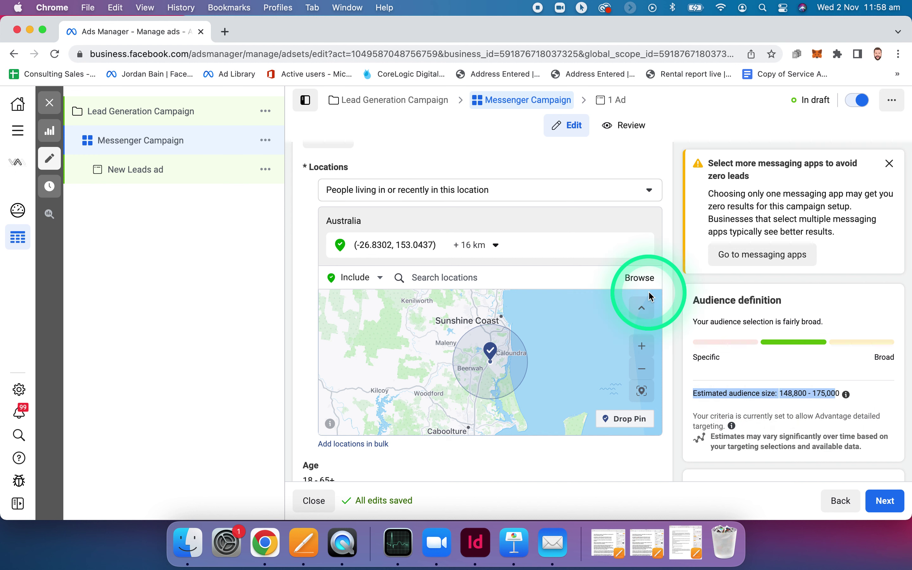
Shrink the pin radius to 10 km, bringing the audience to 83,500 - 98,200.
left_click(497, 257)
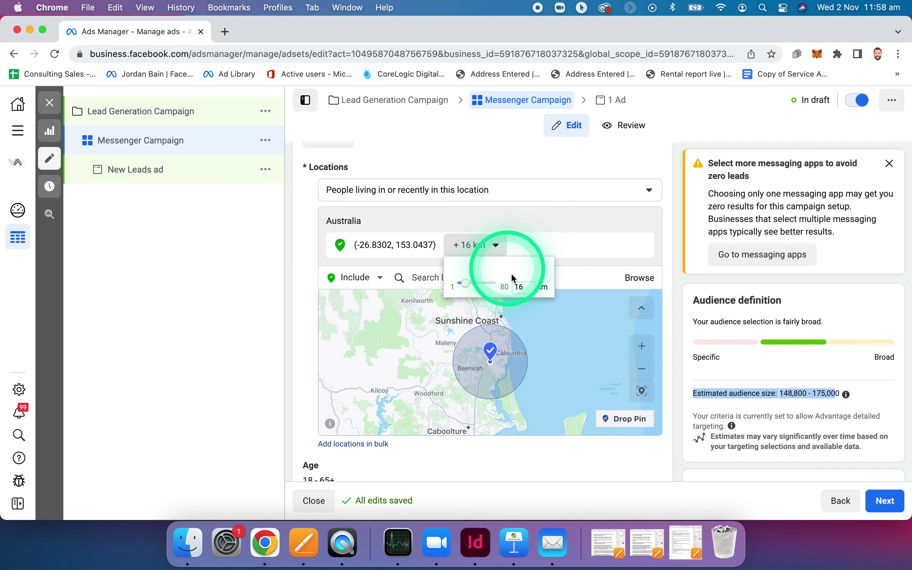
left_click(525, 285)
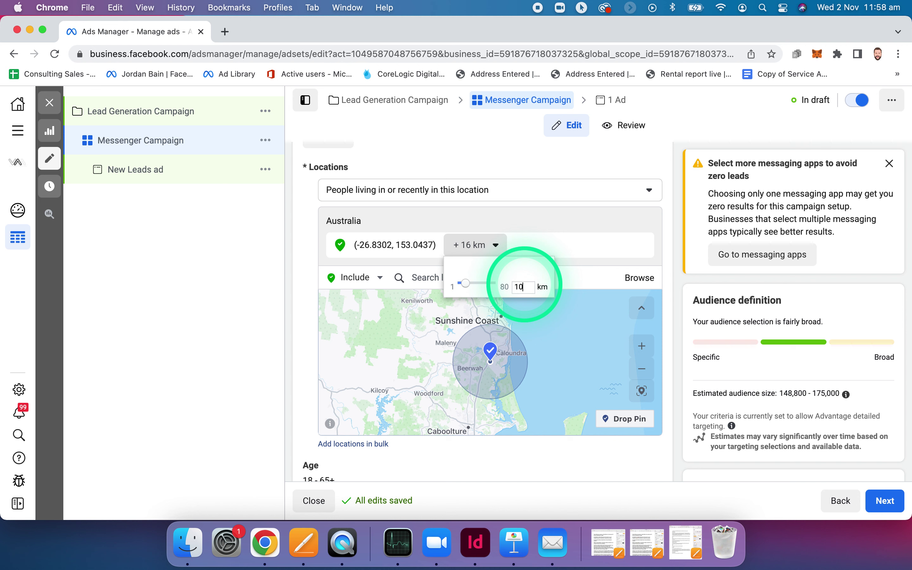
key("Return")
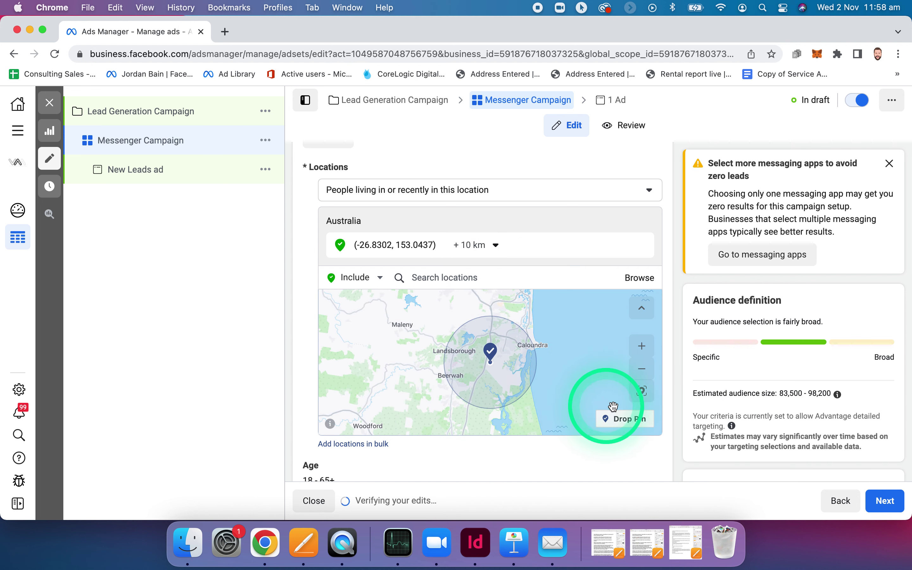
left_click_drag(785, 393, 826, 392)
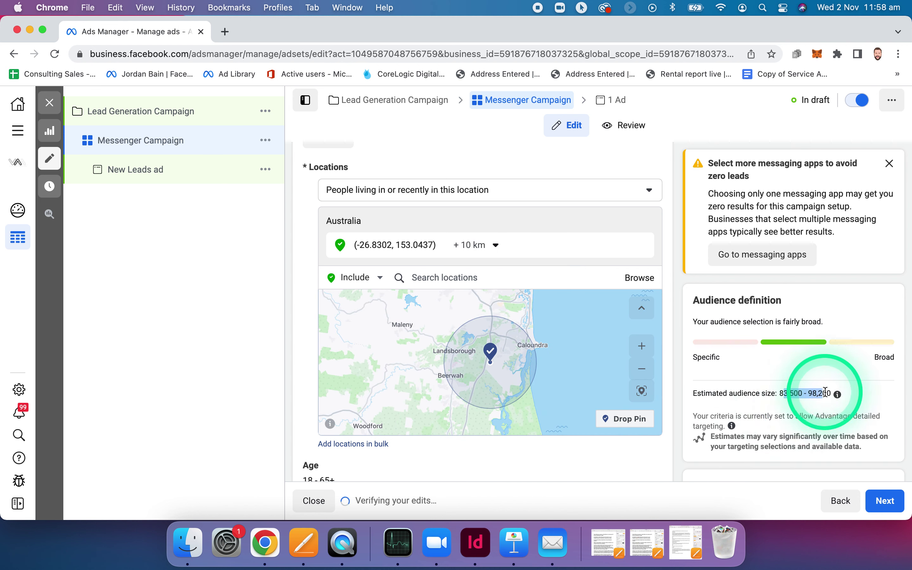
Bring up the choice of which people in the location to target.
left_click(452, 407)
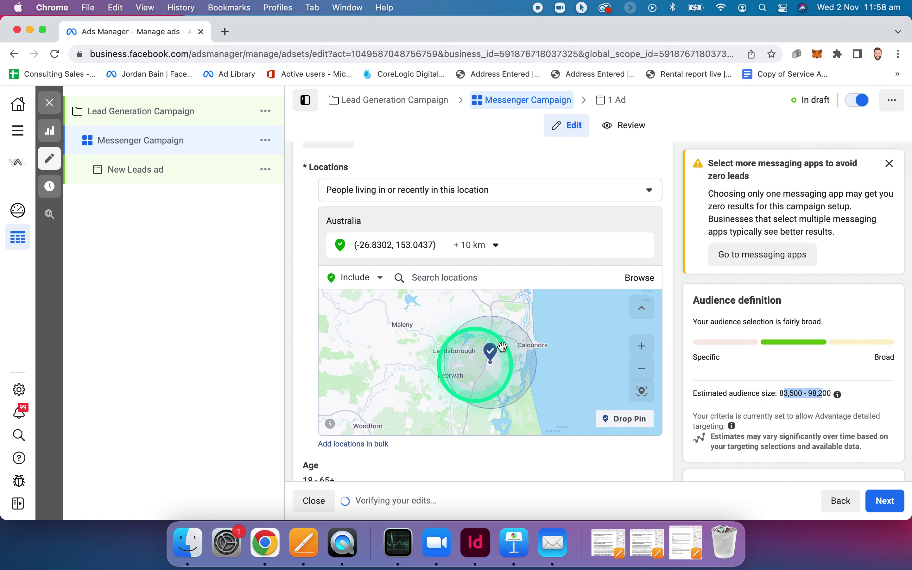
scroll(554, 363, "down", 2)
scroll(554, 362, "up", 2)
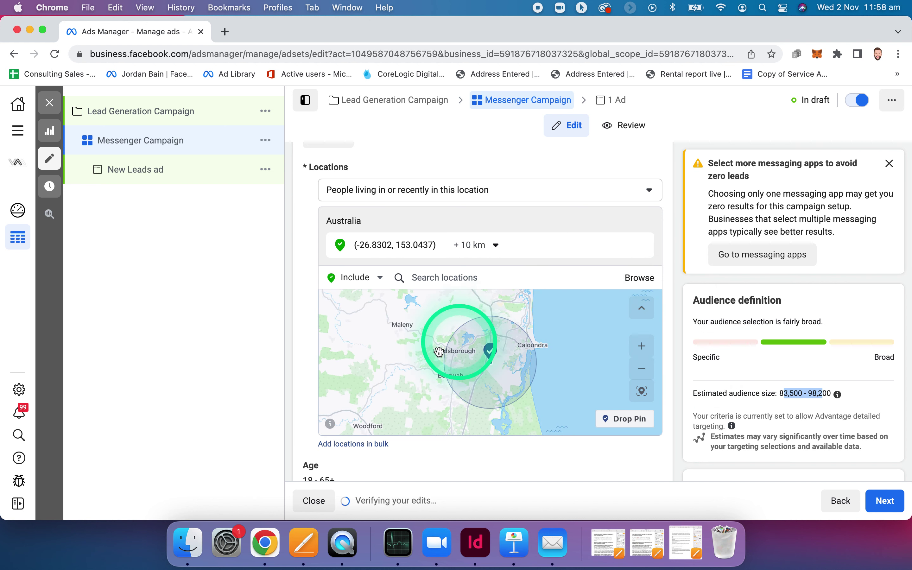
left_click(474, 193)
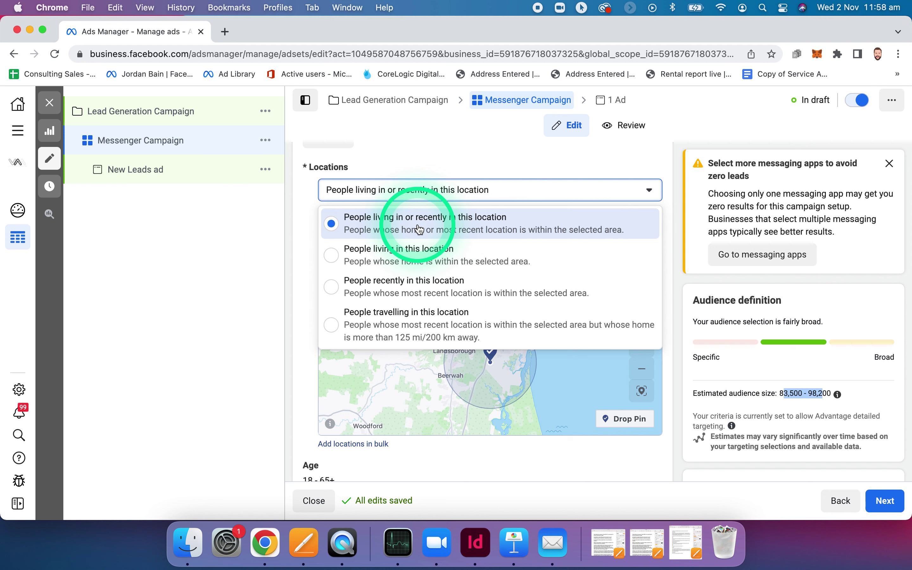
Try targeting only people living in the pinned location and check the audience estimate.
left_click(421, 257)
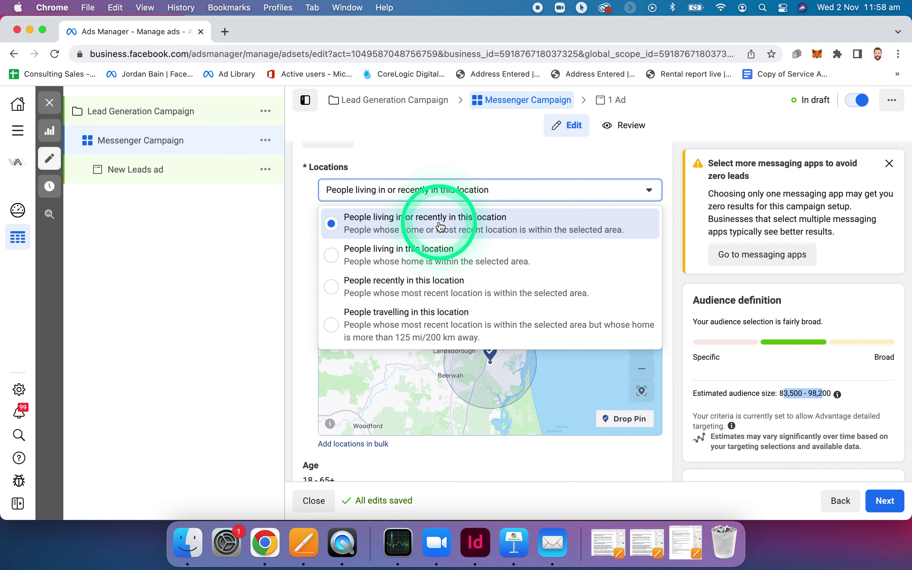
left_click(419, 223)
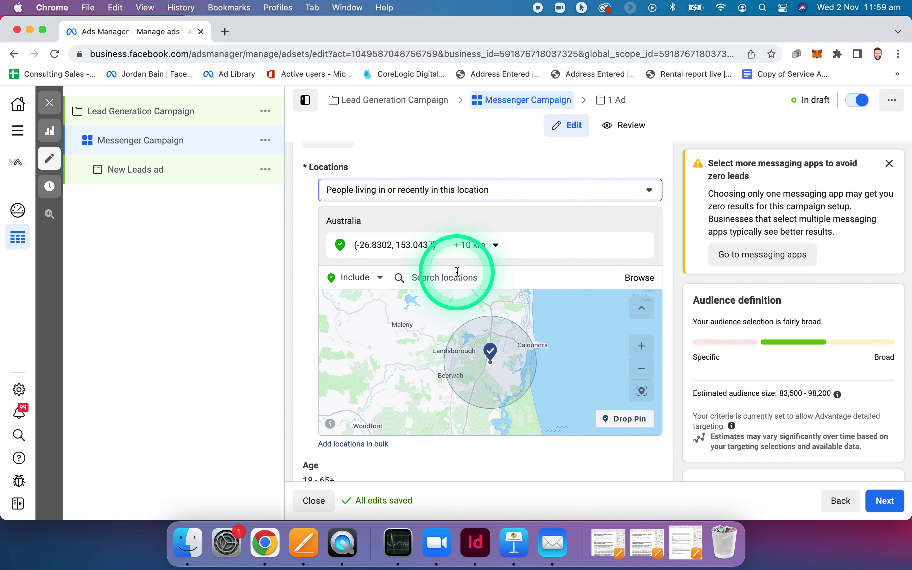
left_click(474, 192)
left_click(460, 253)
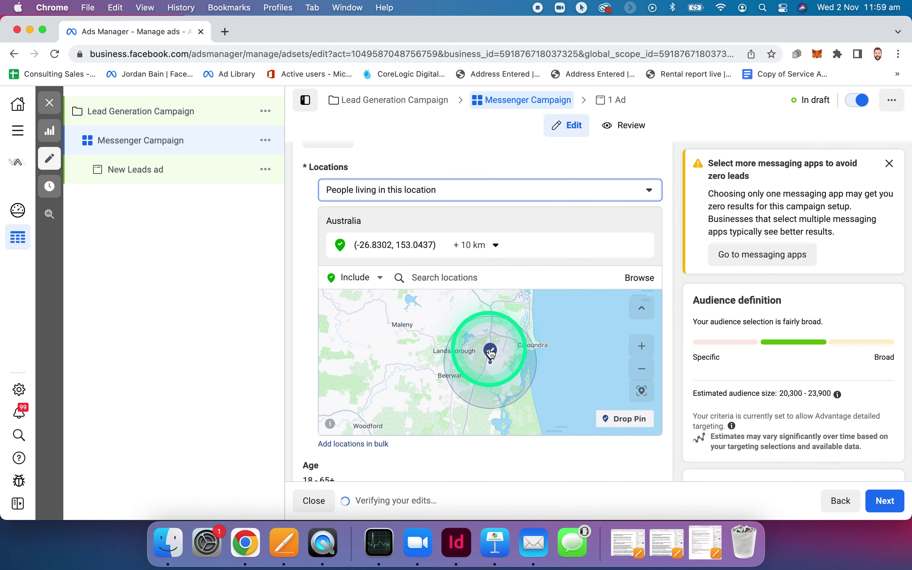
left_click_drag(831, 393, 771, 390)
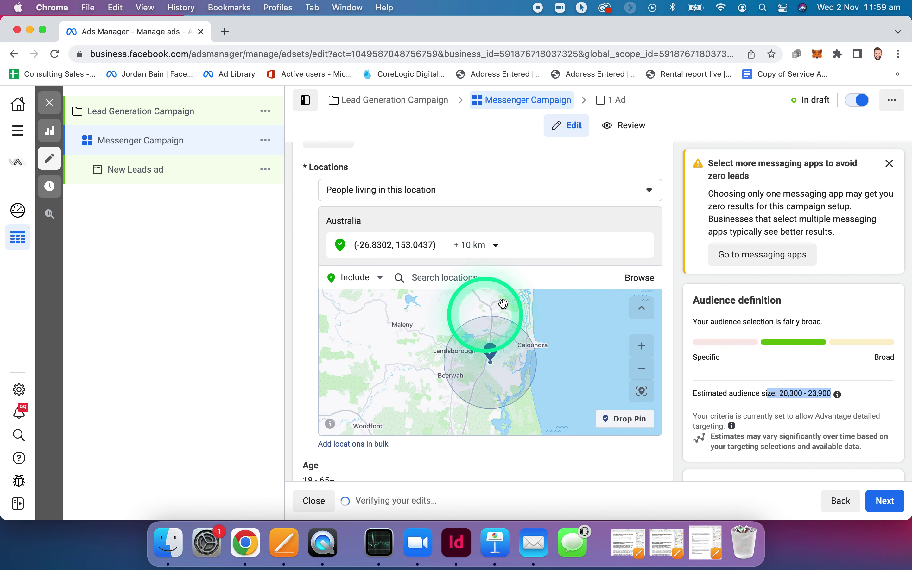
Switch back to people living in or recently in this location.
left_click(484, 190)
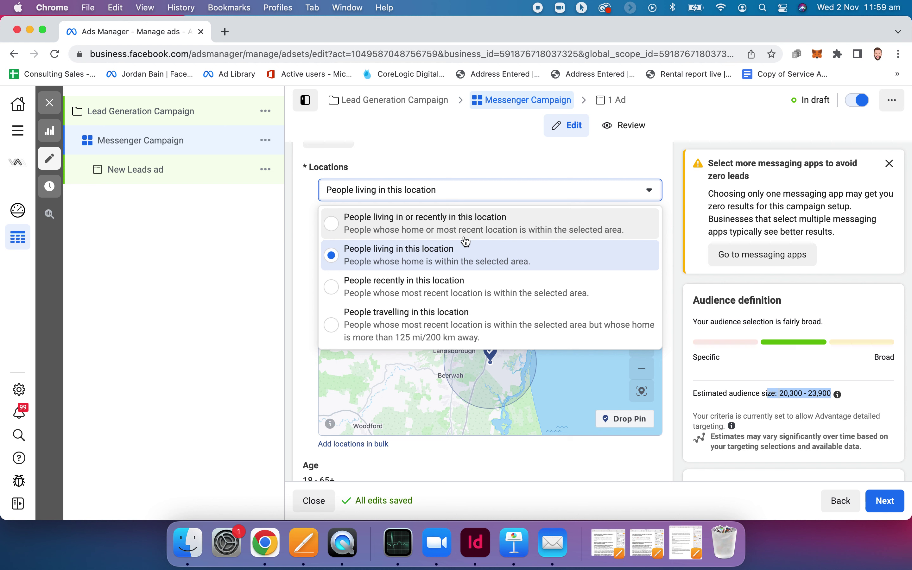
mouse_move(464, 218)
left_mouse_down()
mouse_move(448, 257)
mouse_move(428, 256)
mouse_move(459, 224)
left_mouse_up()
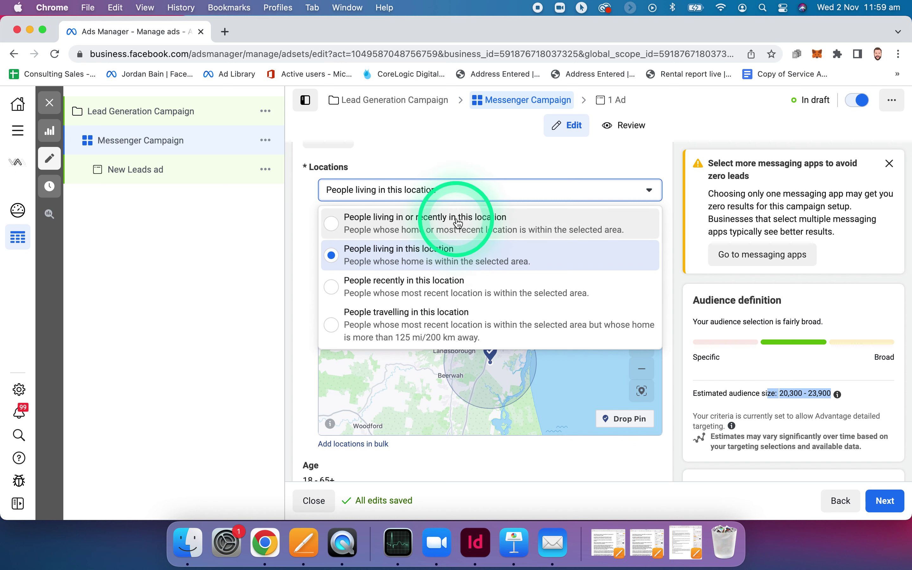
left_click(459, 223)
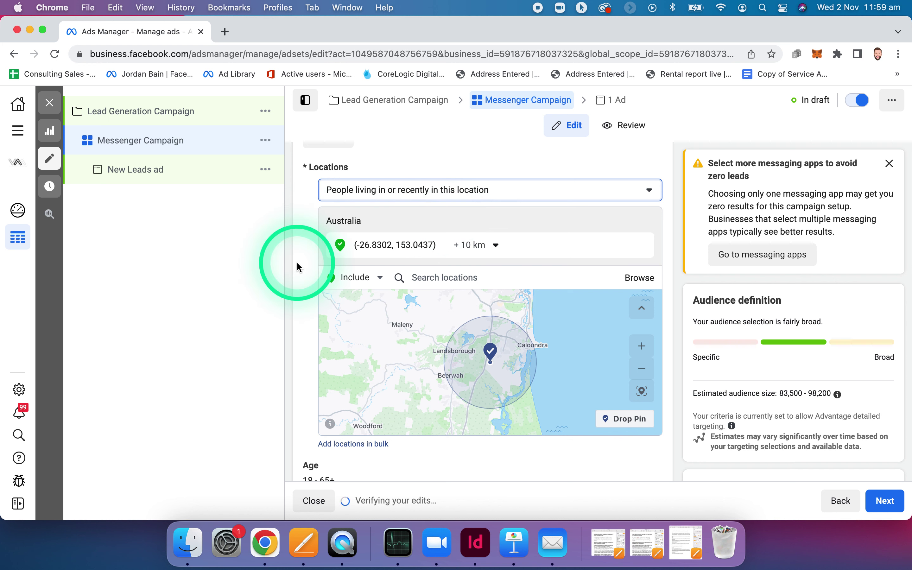
Raise the minimum age to 25 (range 25–65+), dropping the audience to 71,100–83,700.
scroll(300, 267, "down", 5)
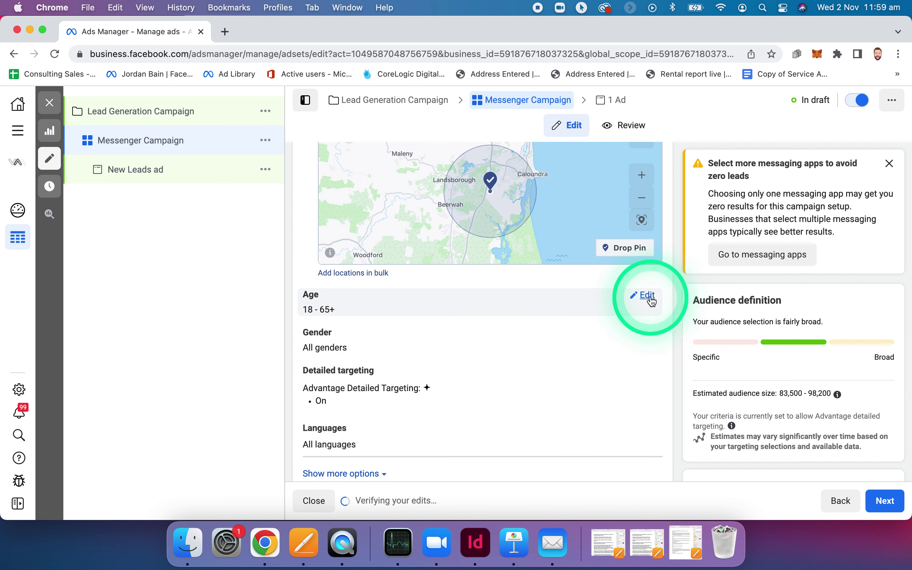
left_click(645, 297)
left_click(350, 310)
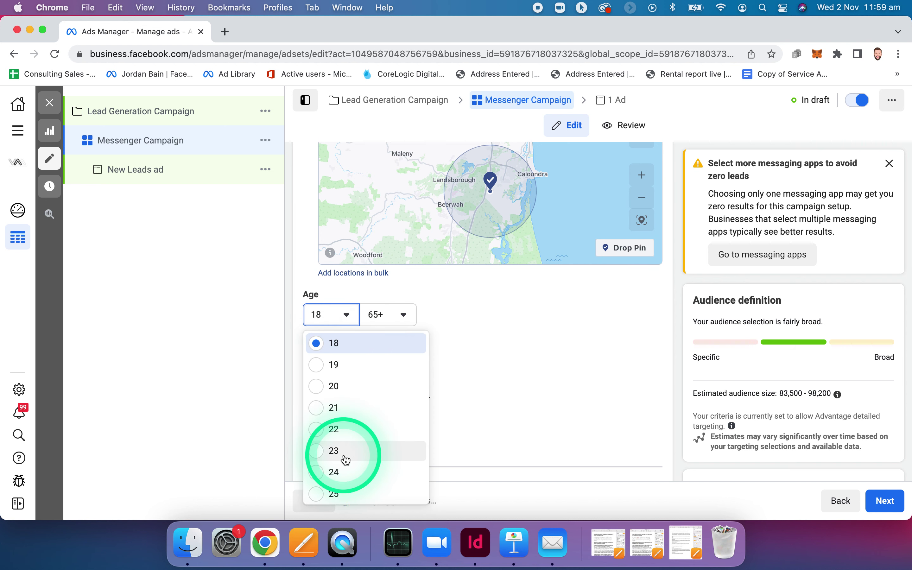
scroll(346, 460, "down", 2)
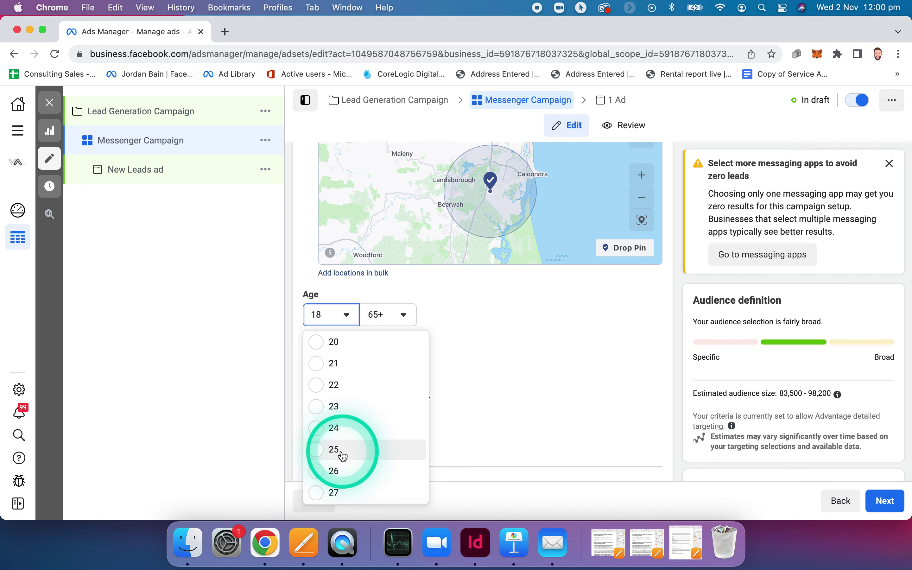
left_click(341, 450)
left_click(508, 382)
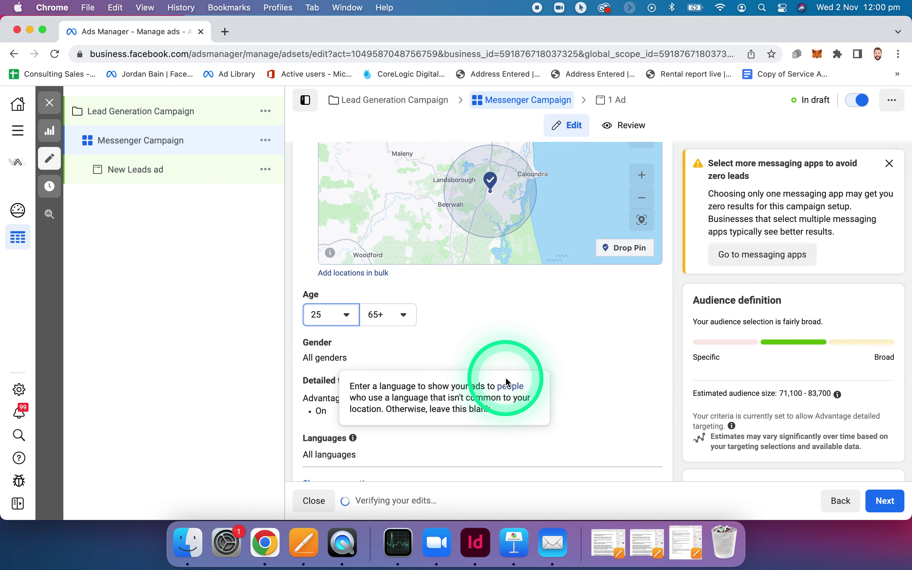
left_click_drag(832, 393, 785, 393)
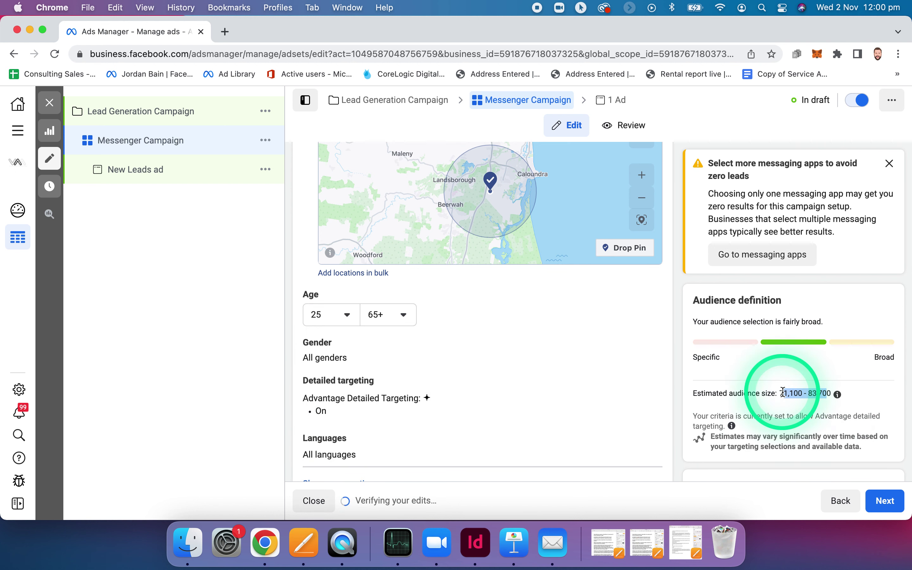
left_click(490, 392)
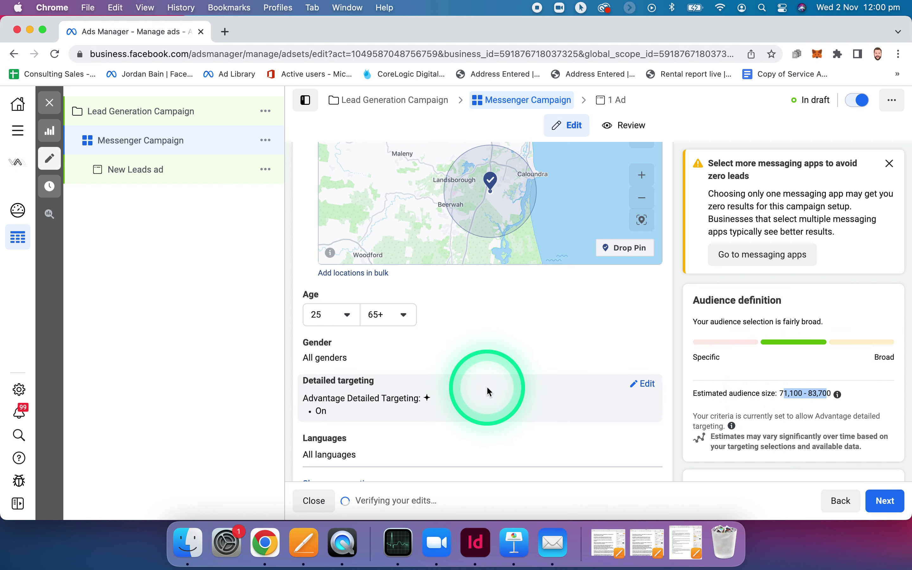
scroll(489, 392, "down", 2)
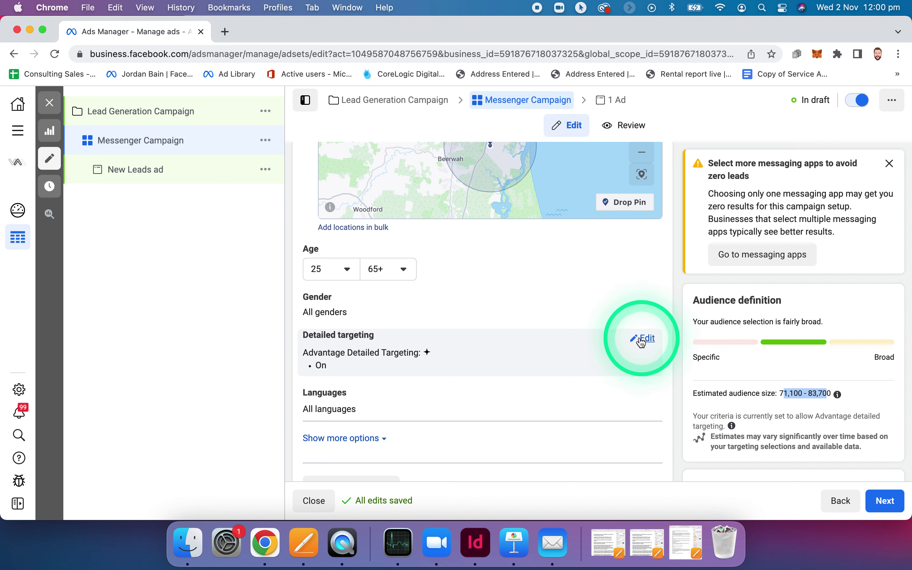
Add realestate.com.au as a Detailed targeting interest.
left_click_drag(307, 335, 379, 334)
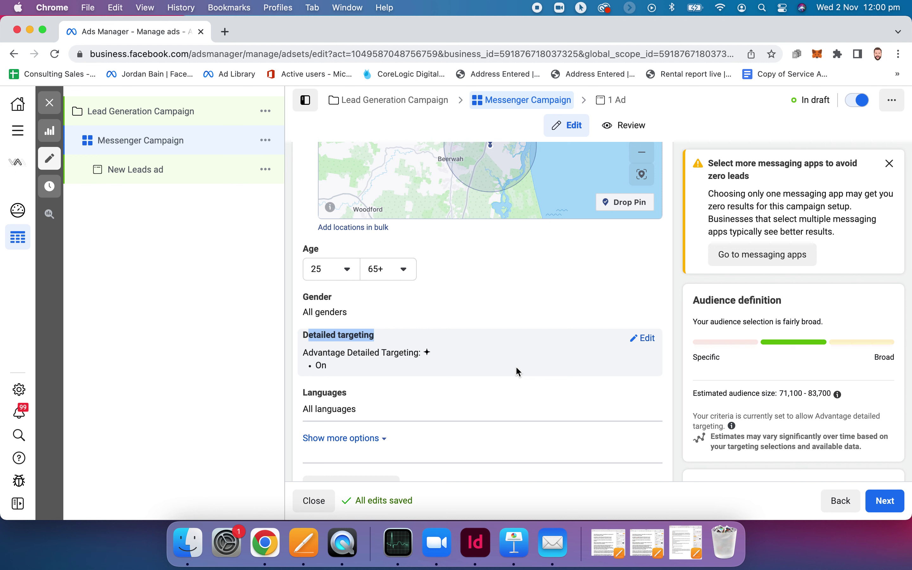
left_click(647, 339)
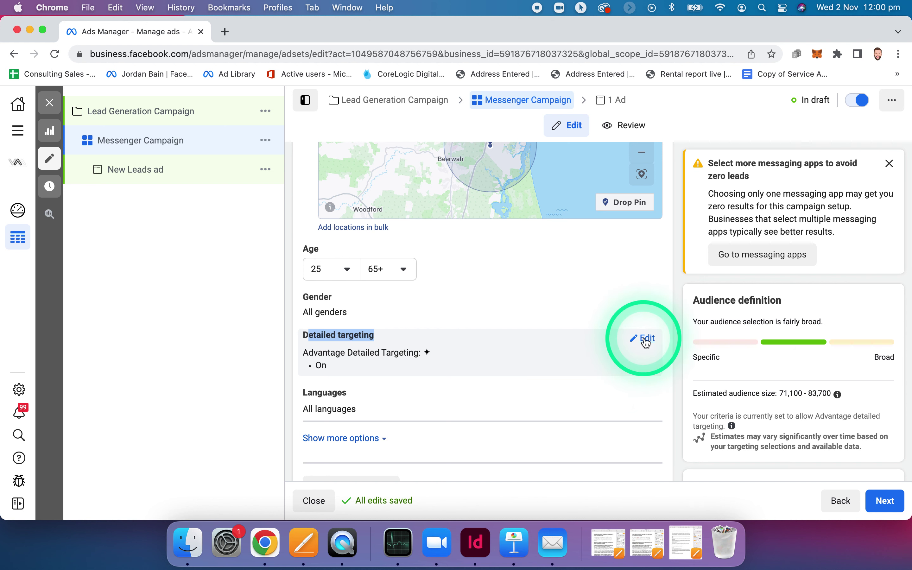
left_click(646, 339)
left_click(515, 335)
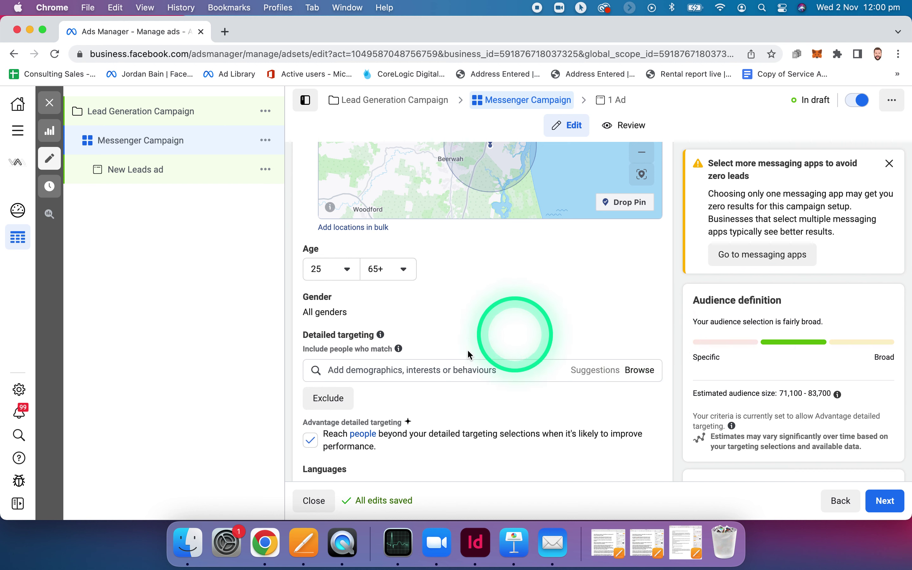
left_click(446, 370)
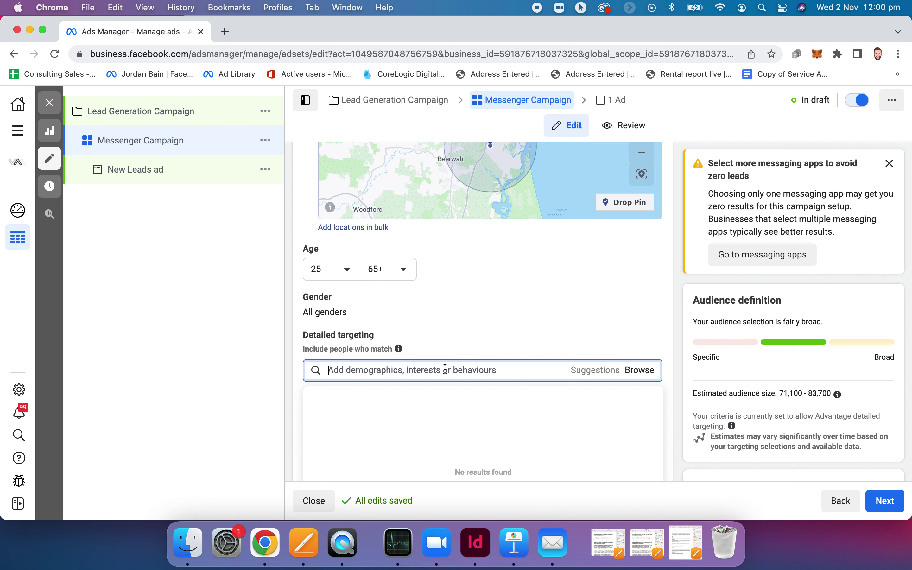
type("reales")
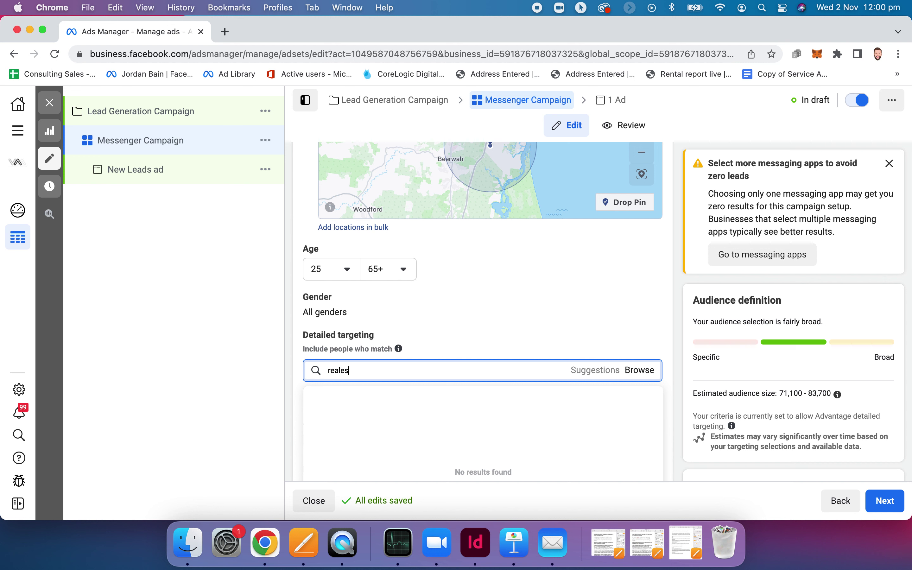
type("tate.com.a")
type("y")
type("u")
left_click(462, 360)
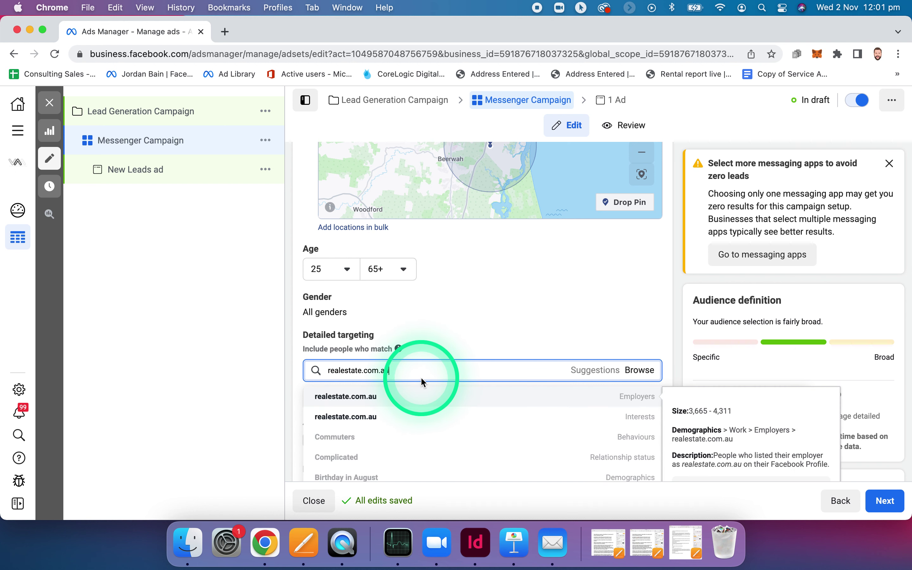
left_click(646, 422)
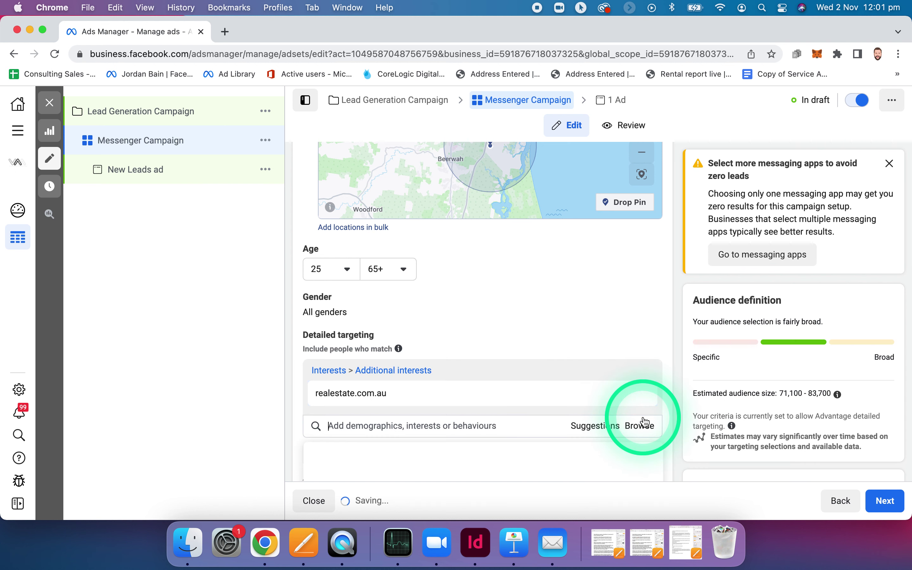
Add Trade Me and Ray White as targeted interests.
left_click(436, 434)
type("tr")
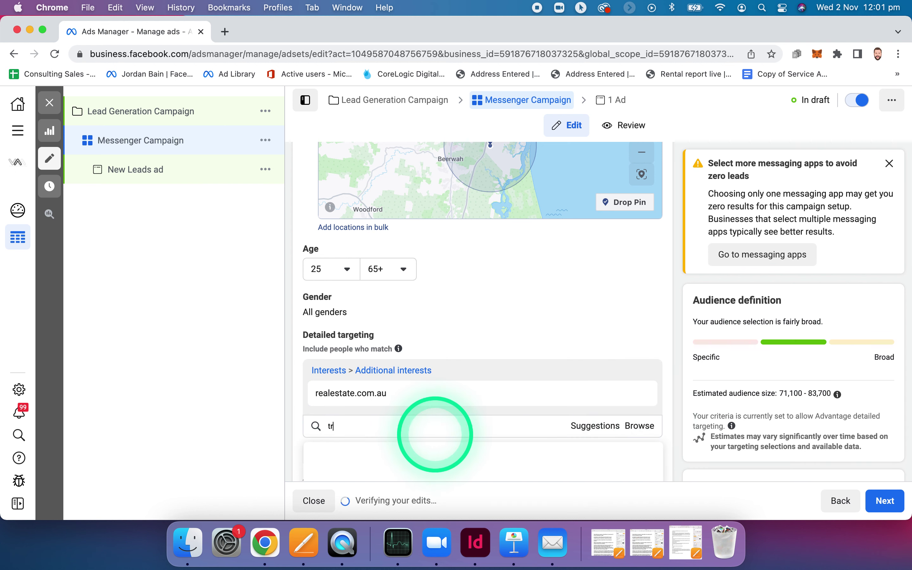
type("ademe")
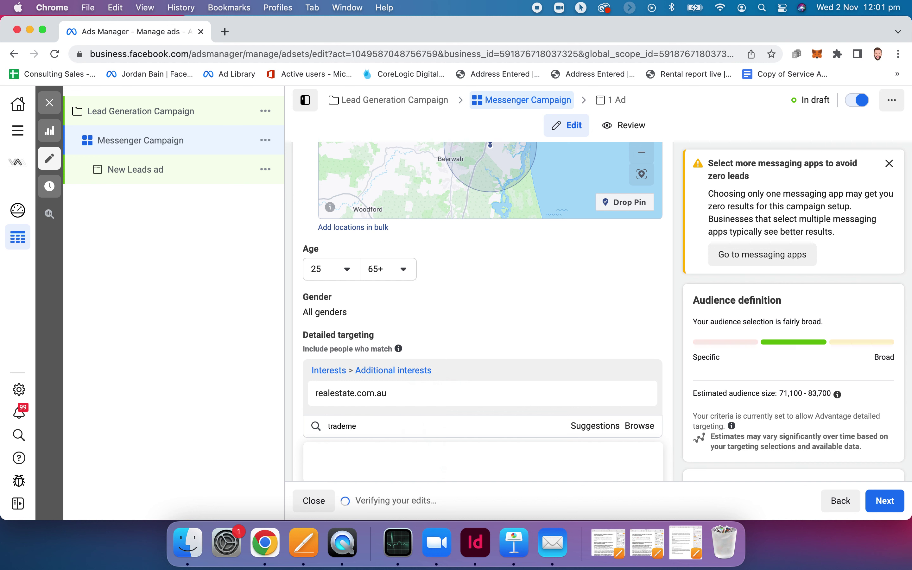
left_click(436, 427)
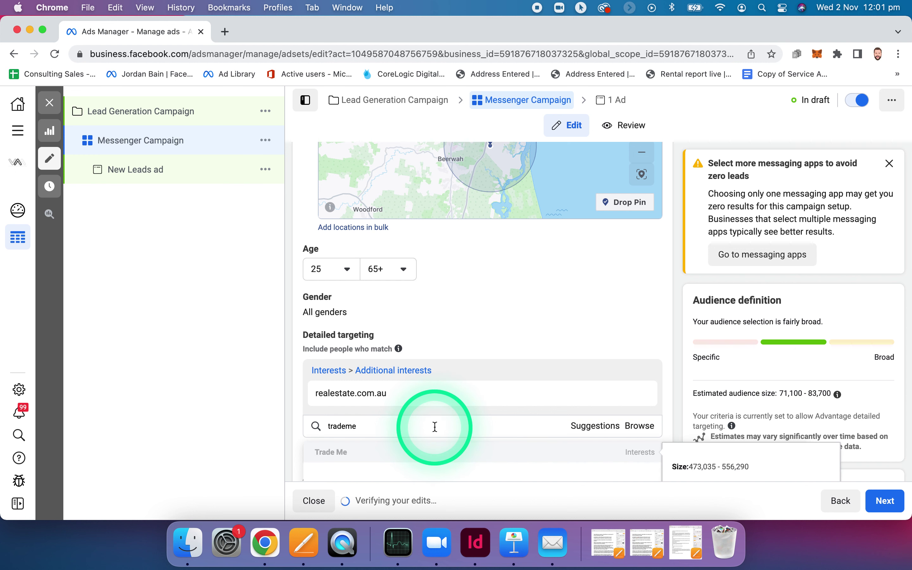
left_click(434, 449)
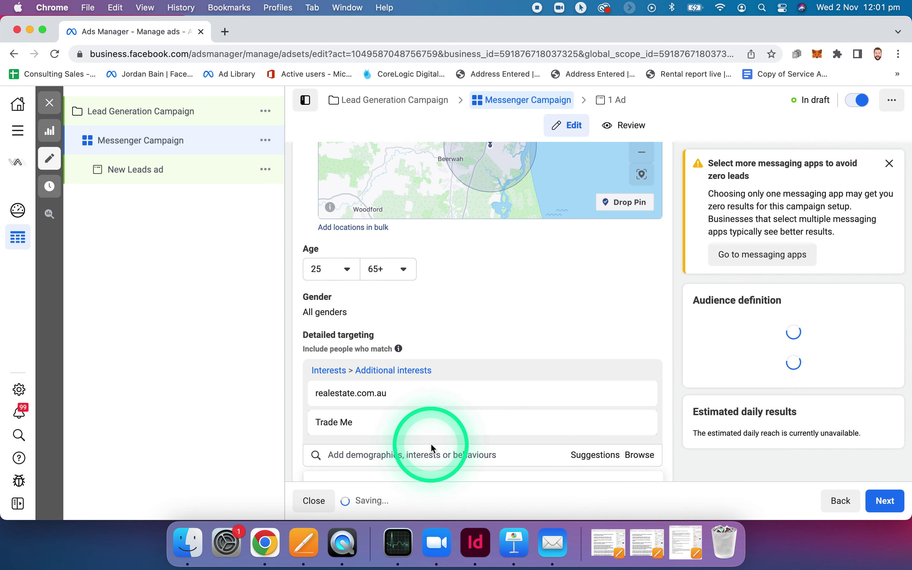
scroll(444, 385, "down", 2)
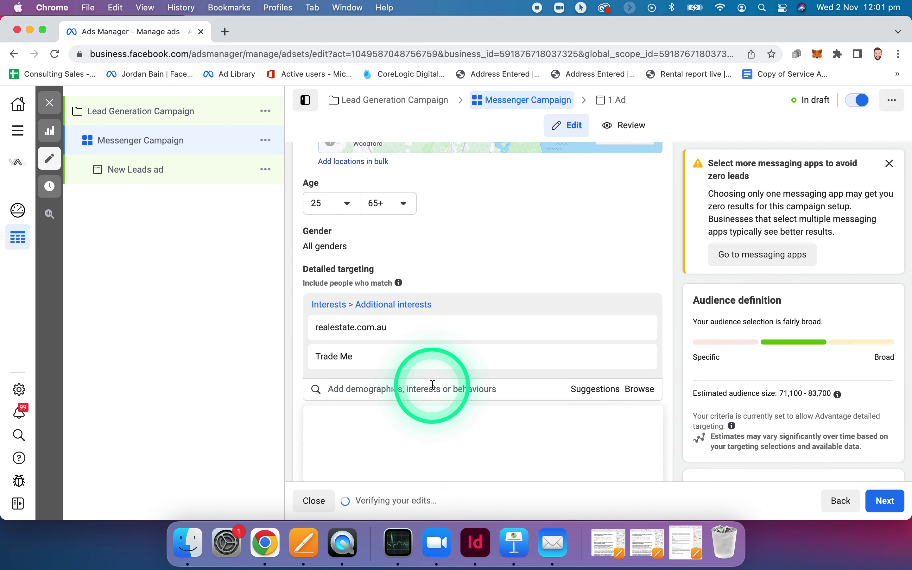
type("ra")
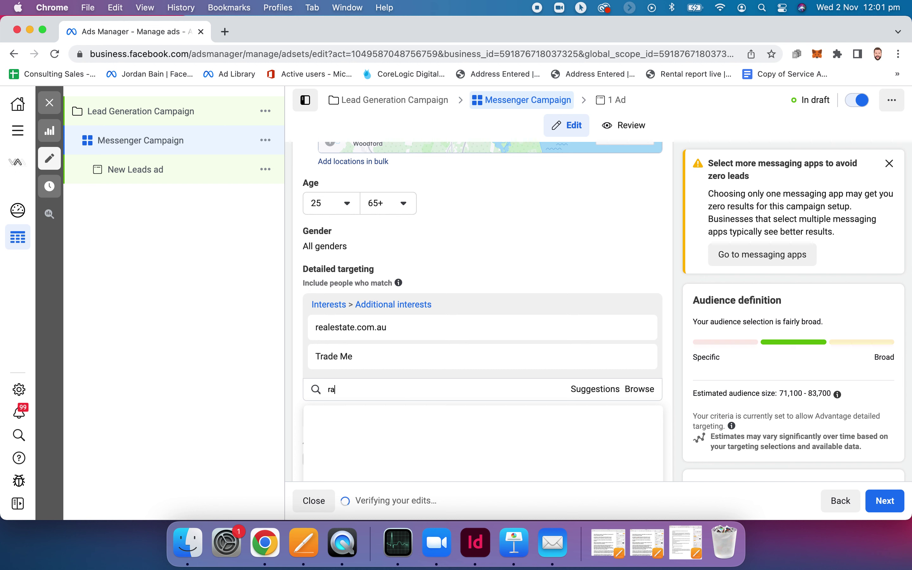
type("y white")
left_click(431, 384)
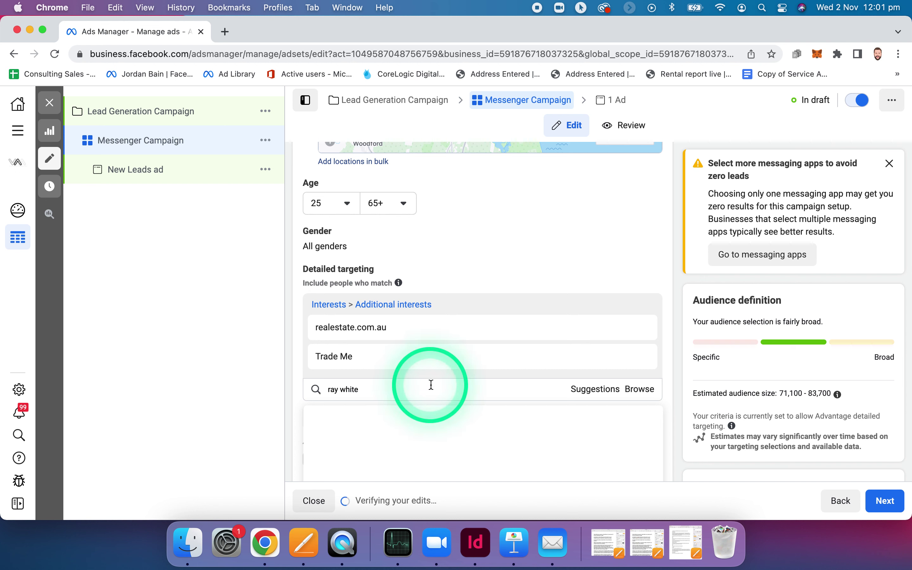
left_click_drag(389, 401, 379, 404)
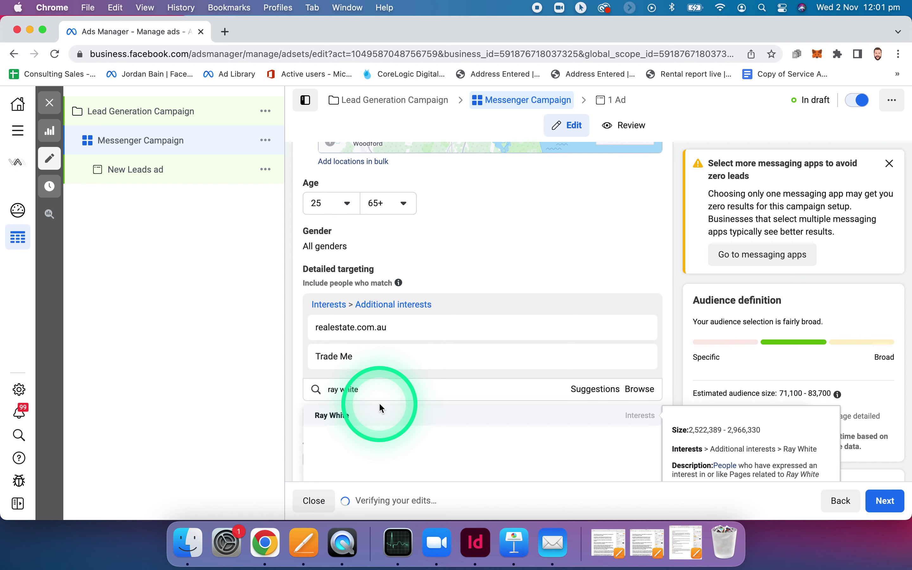
left_click(367, 418)
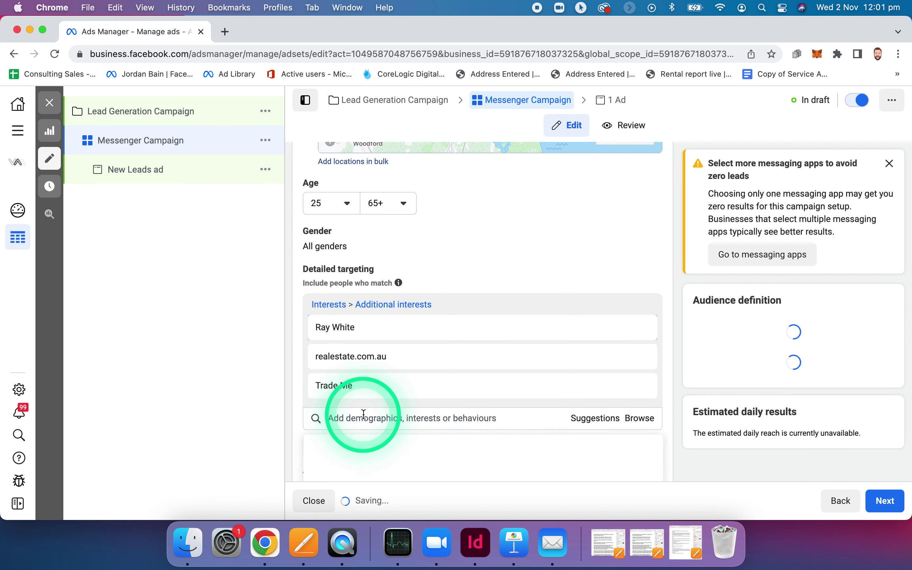
Add Harcourts as an interest and search for 'century 21'.
type("harcourts")
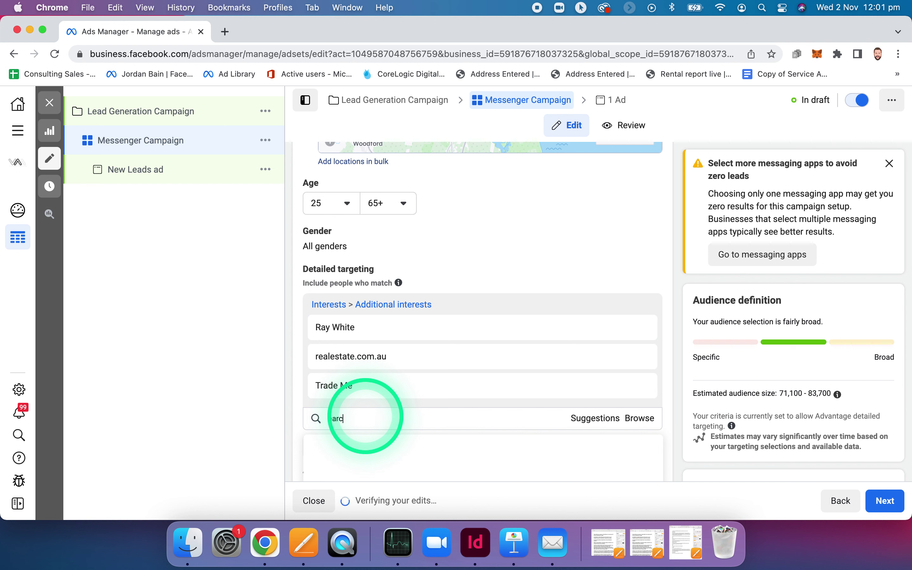
left_click(358, 445)
type("century 21")
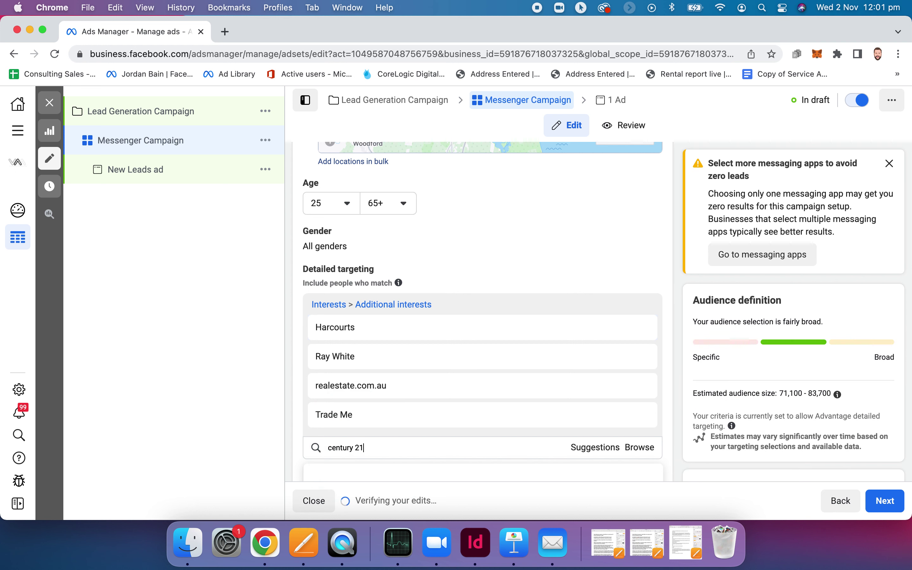
scroll(365, 448, "down", 2)
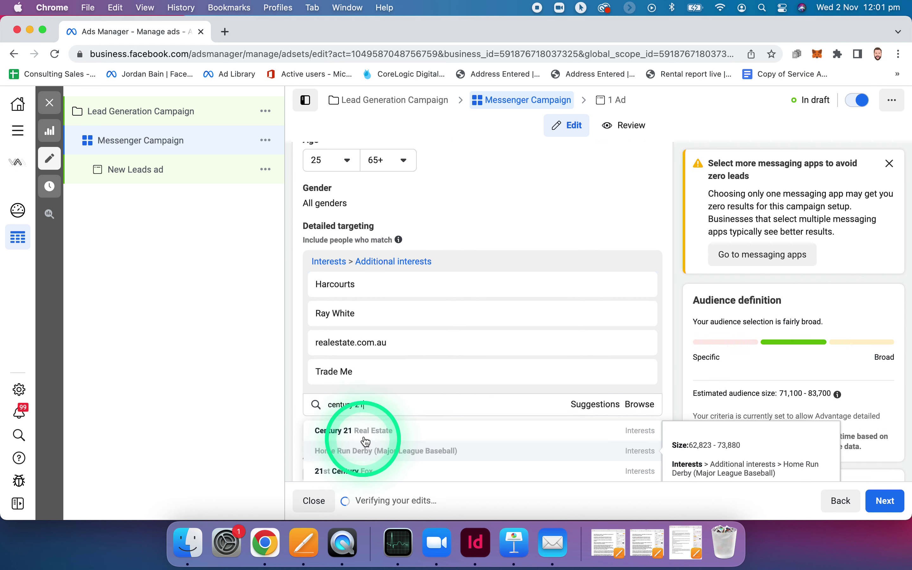
Add Century 21 Real Estate and Real estate appraisal as targeted interests.
left_click(369, 432)
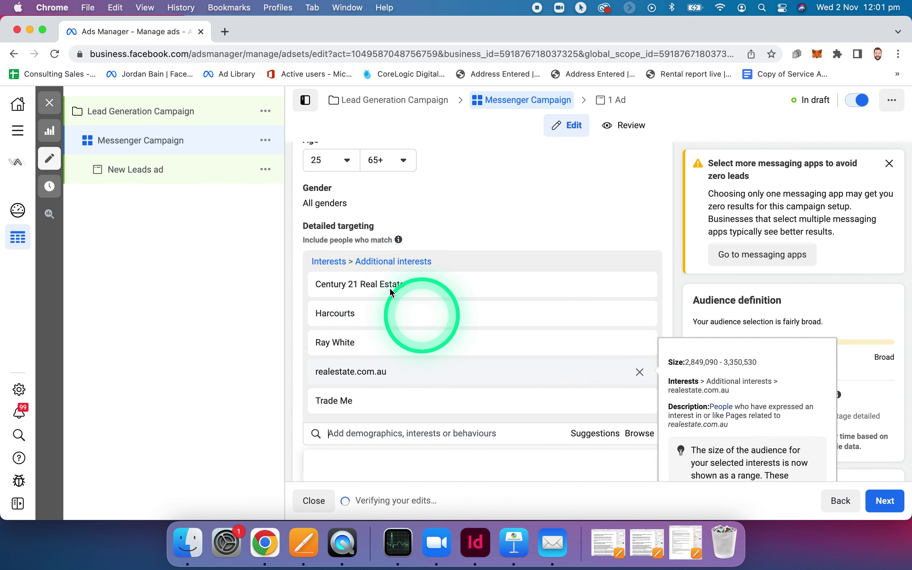
left_click(385, 439)
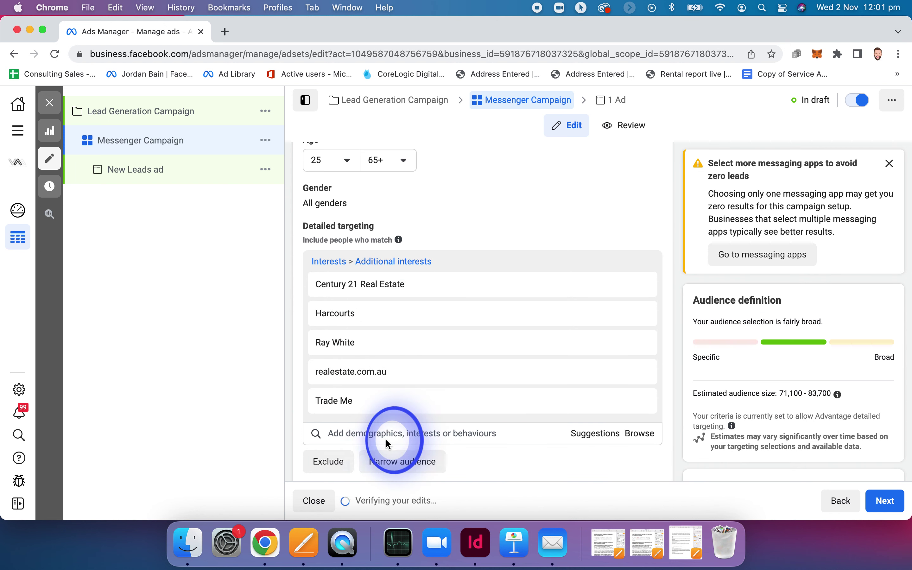
type("real")
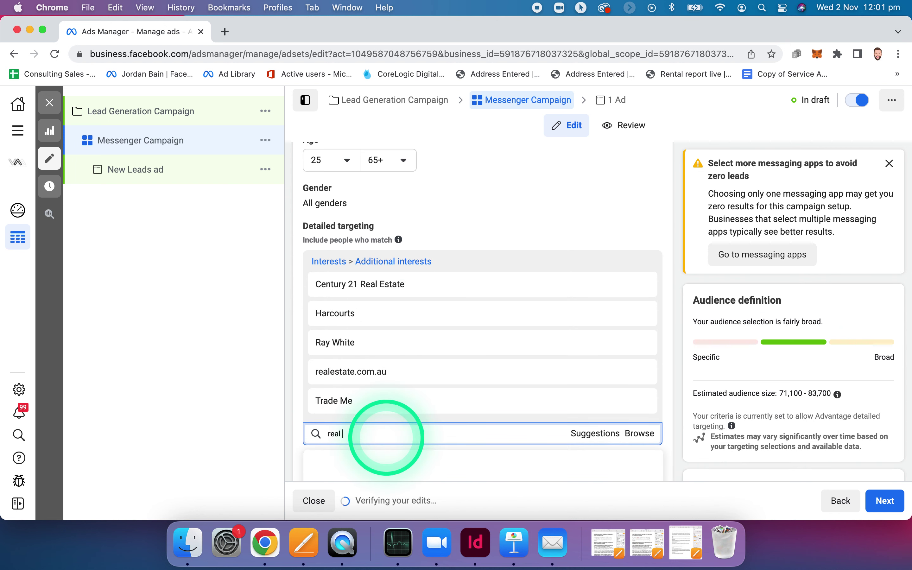
type(" estate app")
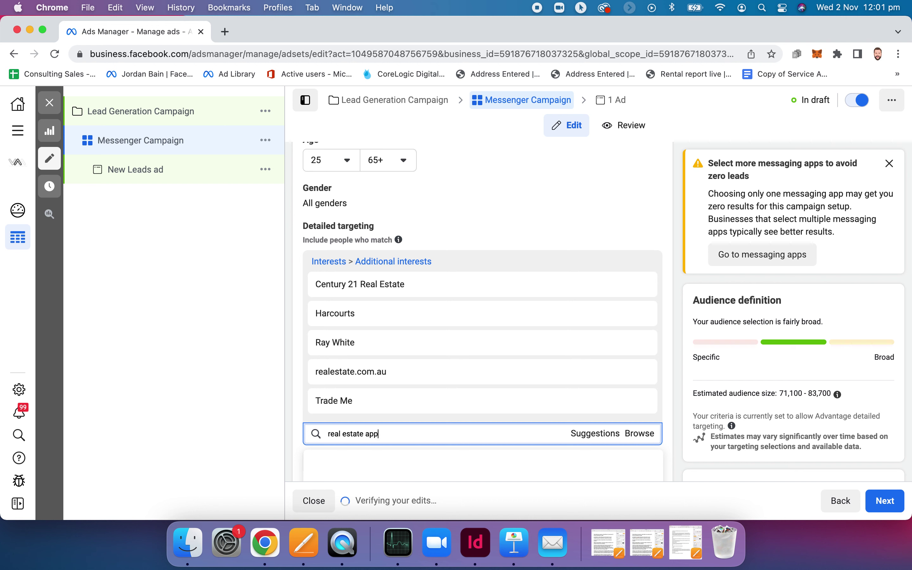
left_click(388, 437)
left_click(377, 460)
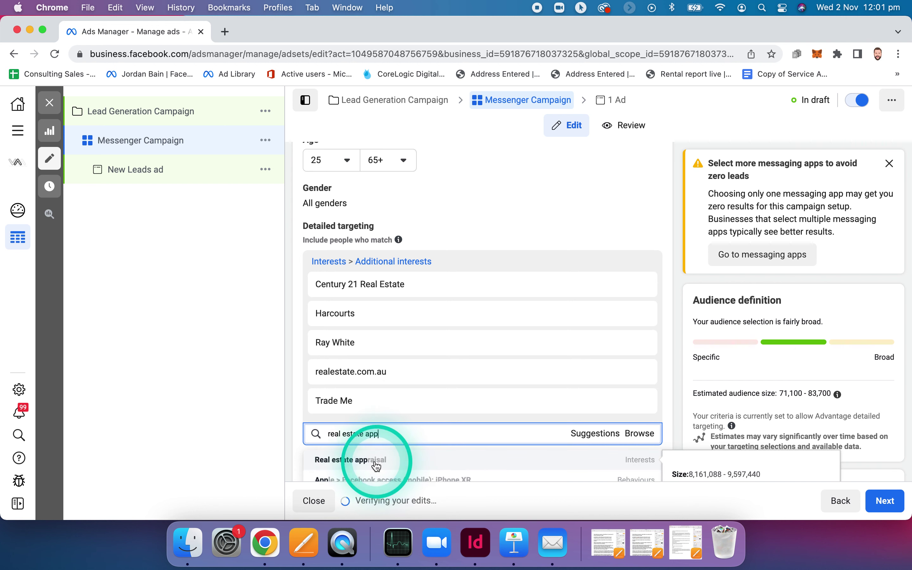
Add For sale by owner as an interest and discard an unwanted 'property' search.
type("for sale by owner")
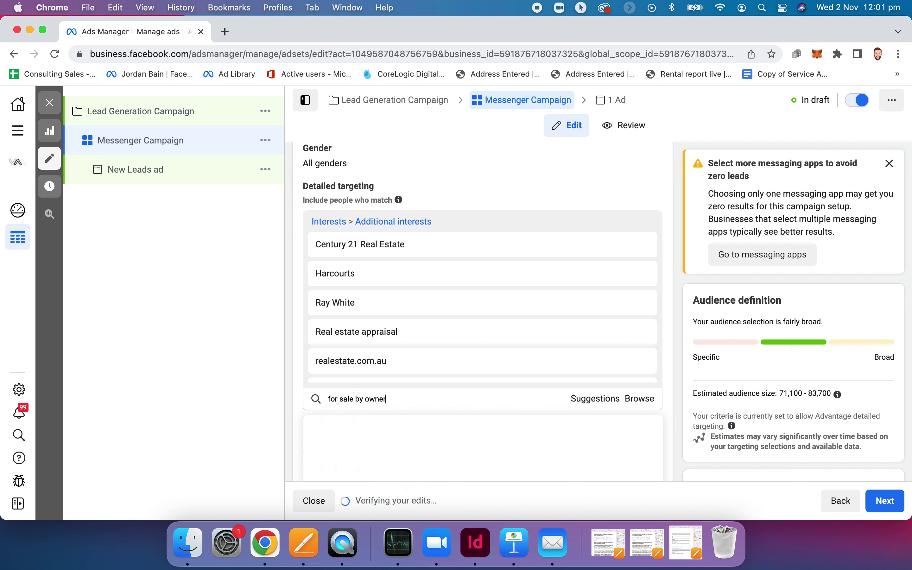
left_click(373, 431)
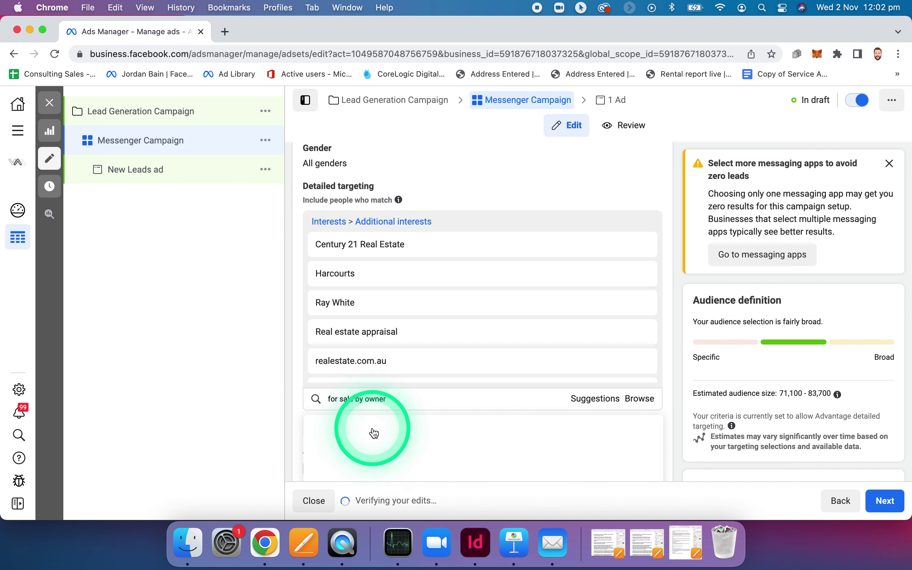
left_click(375, 428)
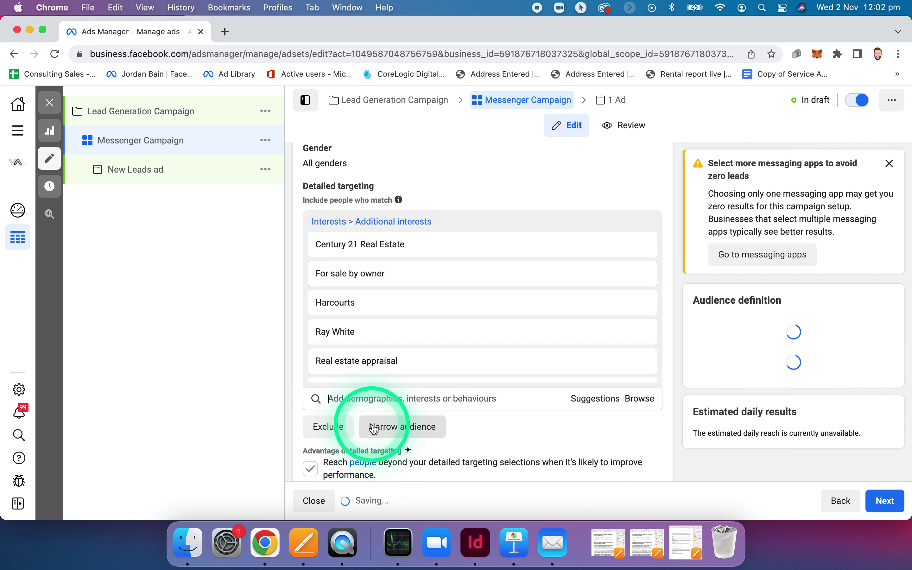
left_click(405, 399)
type("prop")
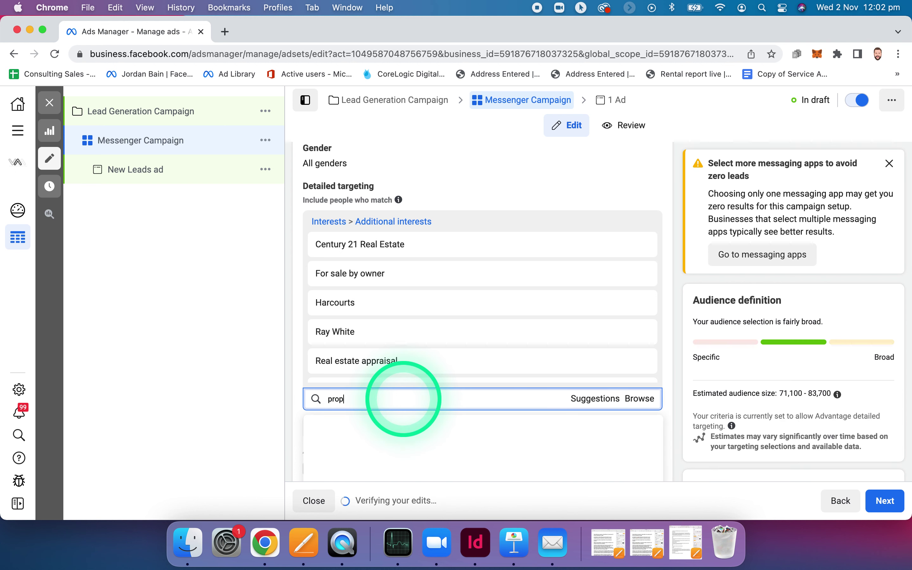
type("erty")
left_click(375, 425)
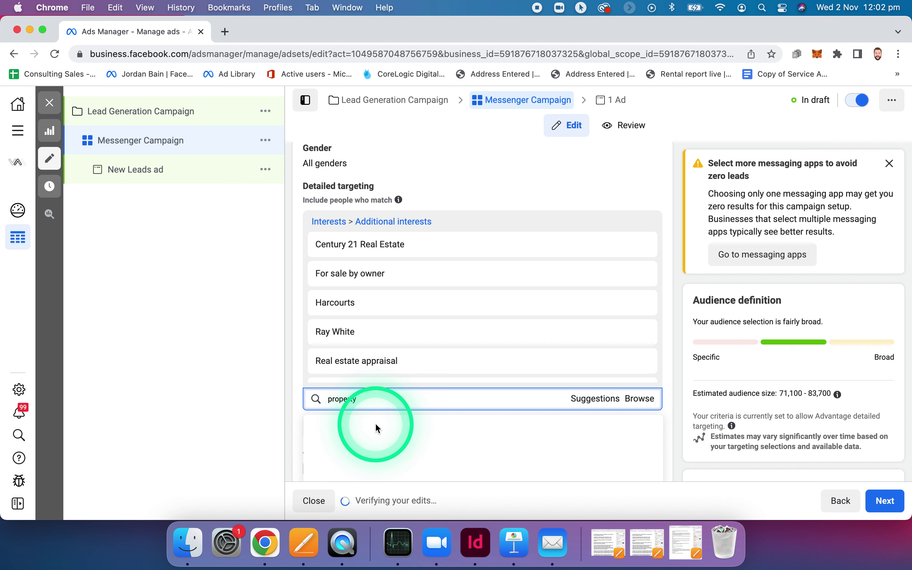
left_click(366, 398)
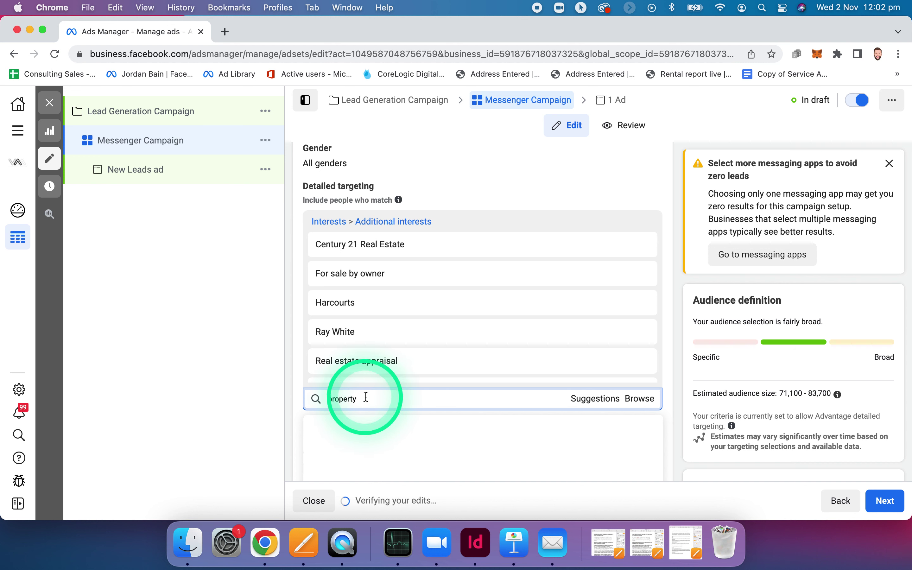
key("BackSpace")
key("BackSpace")
key("BackSpace")
key("BackSpace")
key("BackSpace")
key("BackSpace")
key("BackSpace")
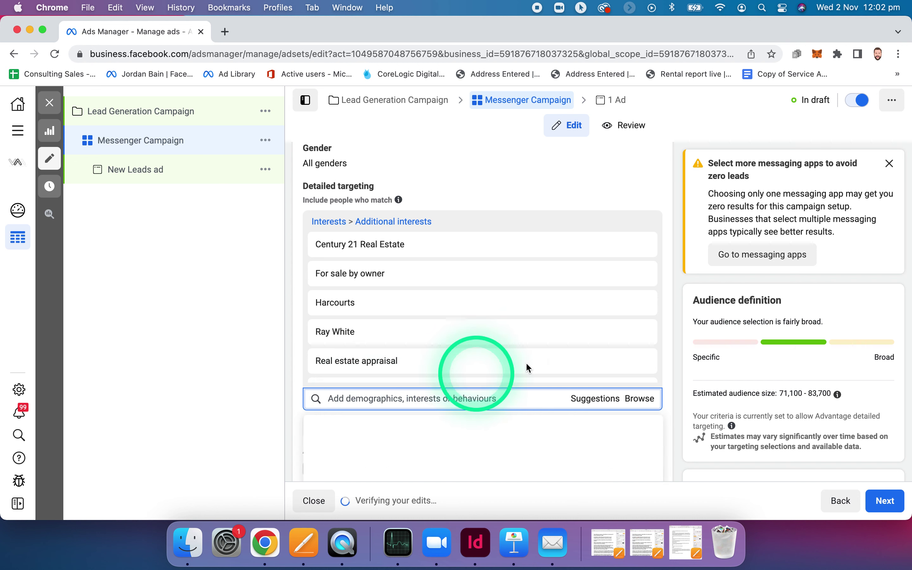
mouse_move(400, 288)
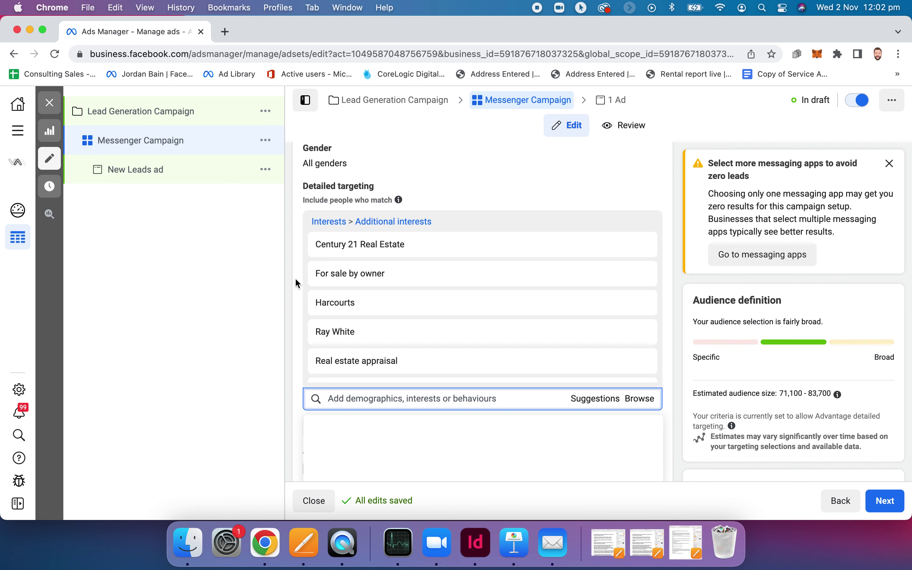
scroll(357, 318, "down", 3)
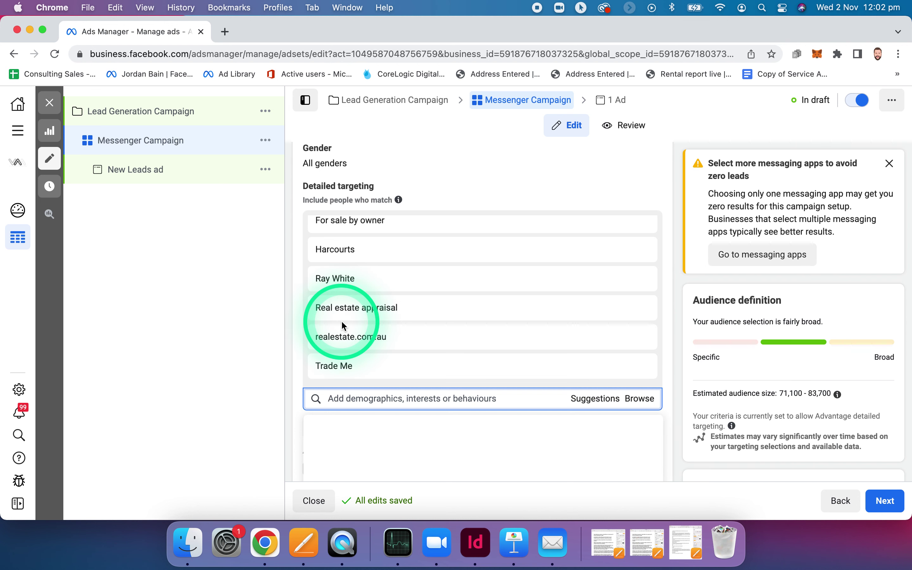
left_click(300, 339)
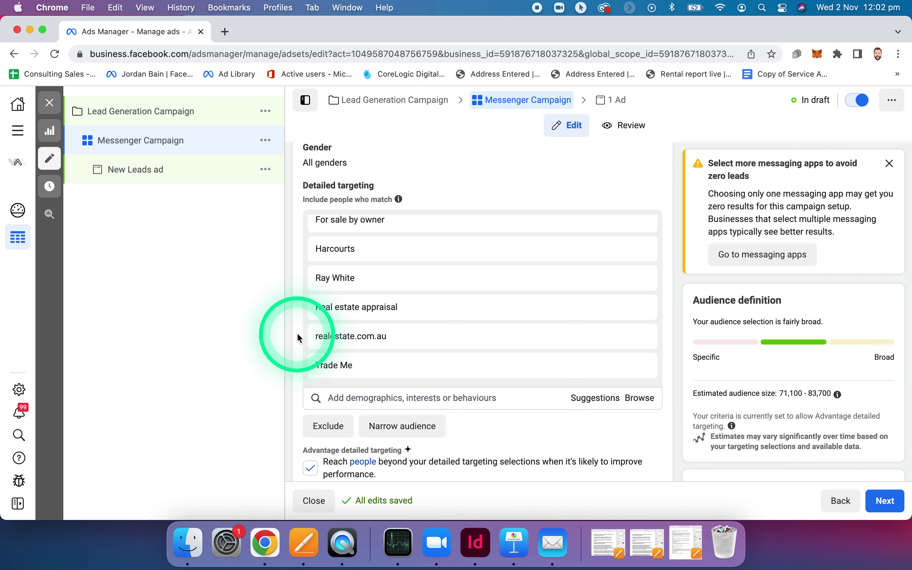
scroll(300, 339, "down", 2)
scroll(303, 368, "down", 1)
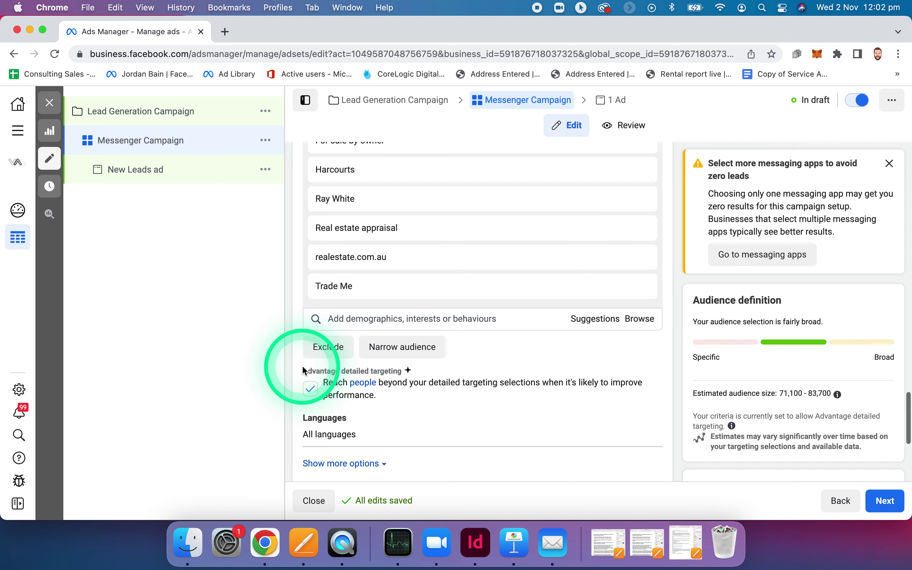
scroll(377, 374, "down", 2)
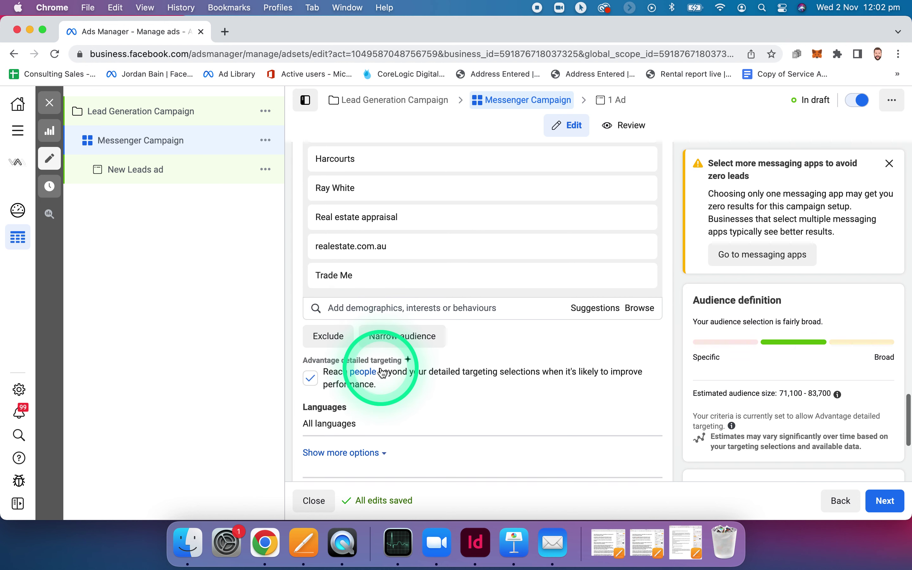
scroll(381, 370, "down", 5)
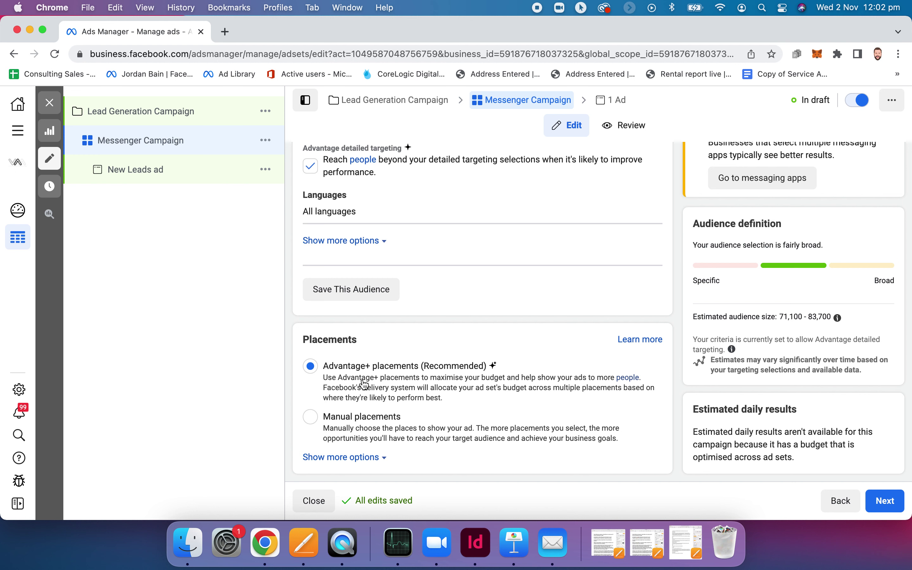
scroll(389, 204, "up", 5)
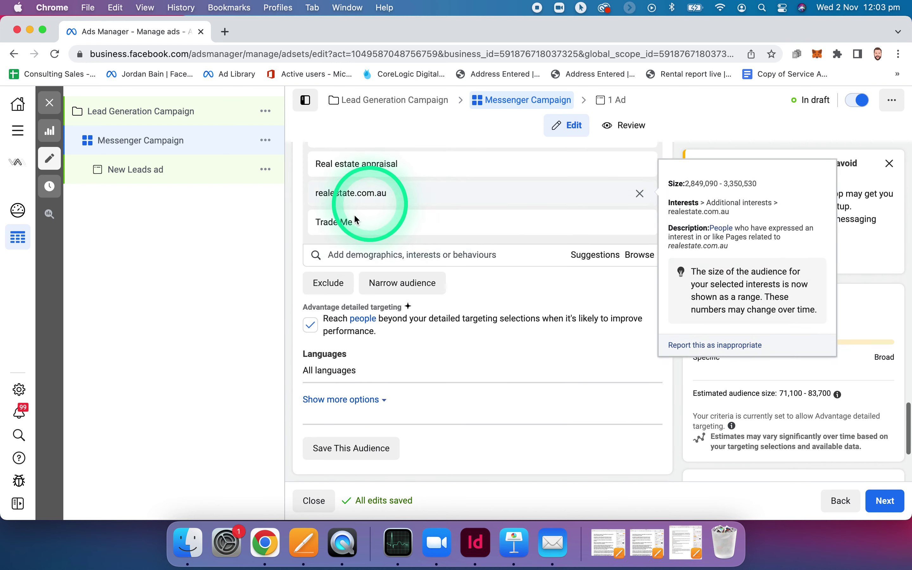
scroll(402, 271, "down", 5)
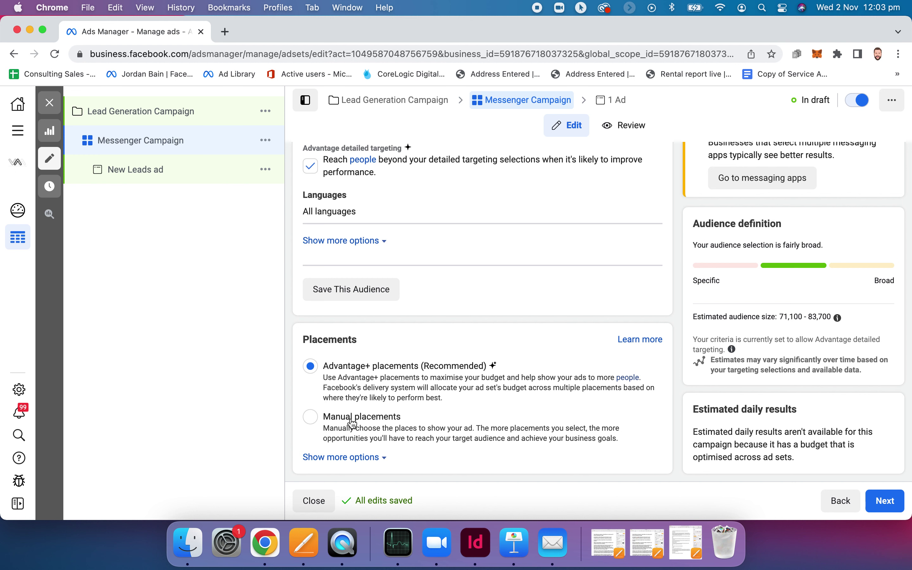
left_click(344, 376)
Rename the New Leads ad to 'AD 1'.
left_click(454, 371)
left_click(248, 193)
left_click(145, 173)
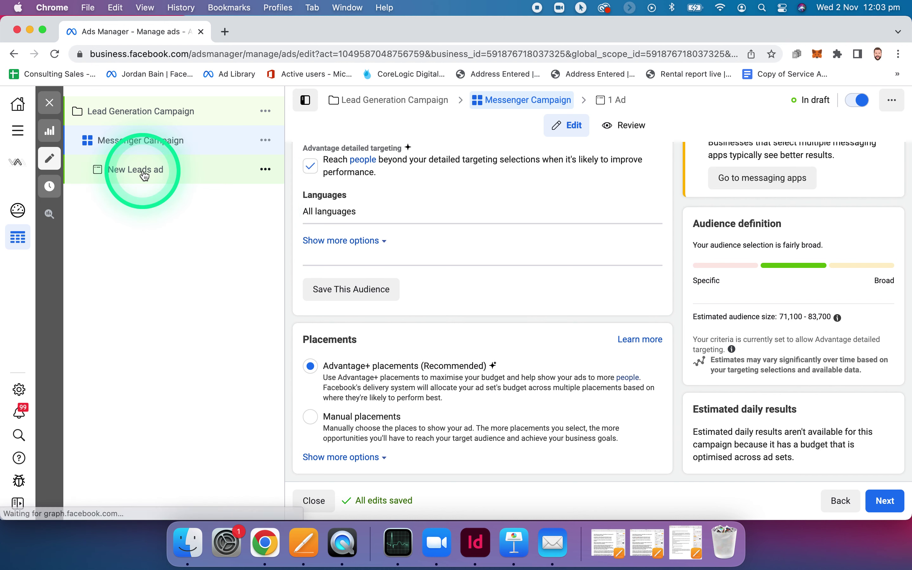
left_click(342, 178)
triple_click(357, 196)
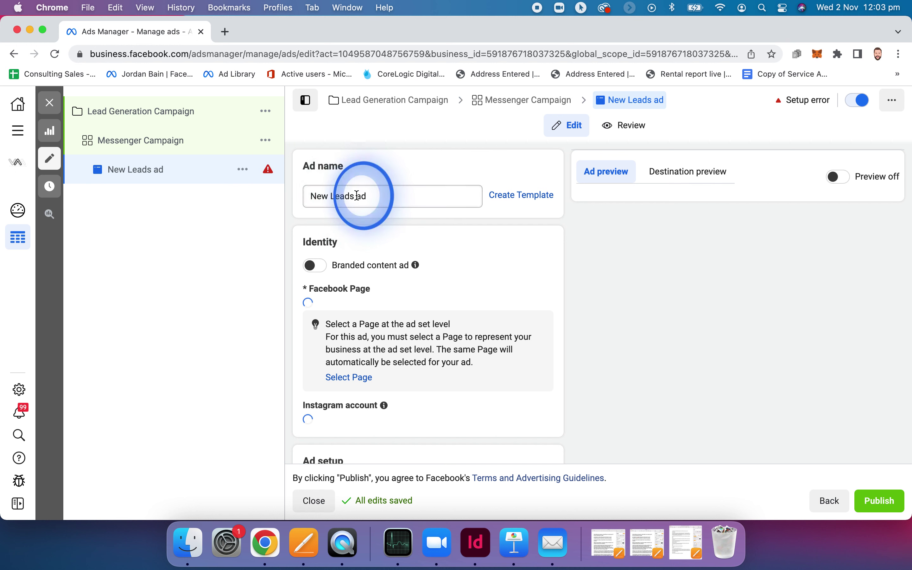
type("AD 1")
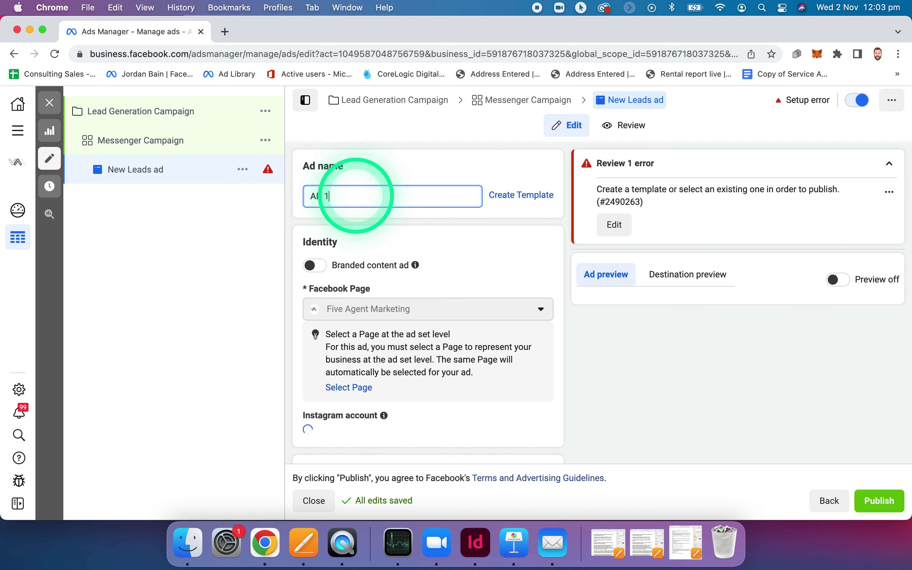
Bring up the Instagram account choices for the ad.
scroll(405, 164, "down", 2)
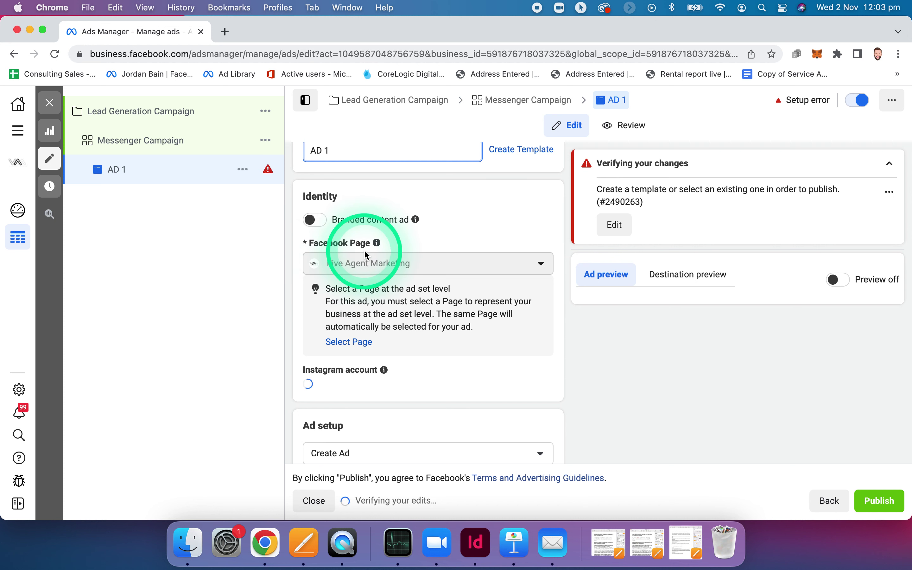
left_click(387, 391)
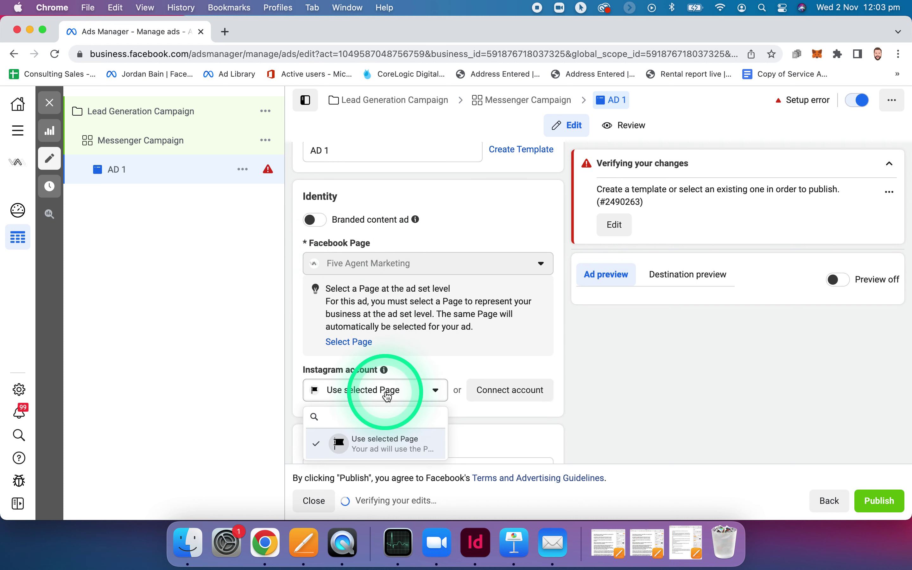
left_click(539, 398)
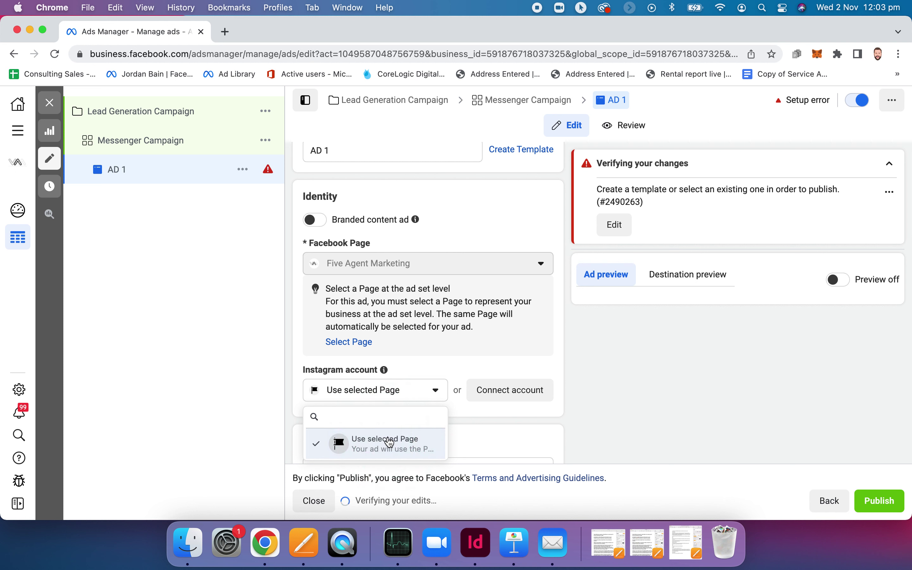
Keep 'Use selected Page' for Instagram and scroll down to the ad Format options.
left_click(389, 443)
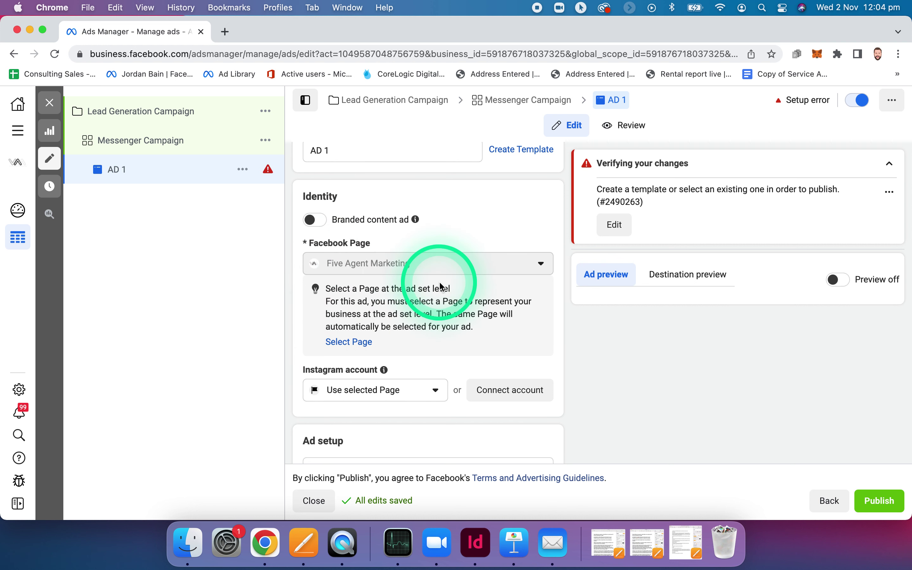
scroll(426, 271, "down", 3)
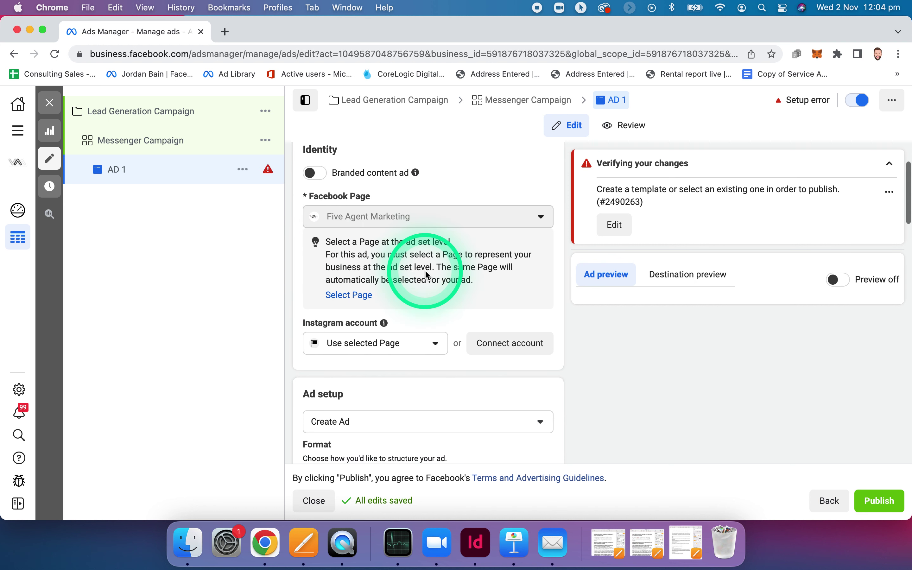
scroll(425, 271, "down", 12)
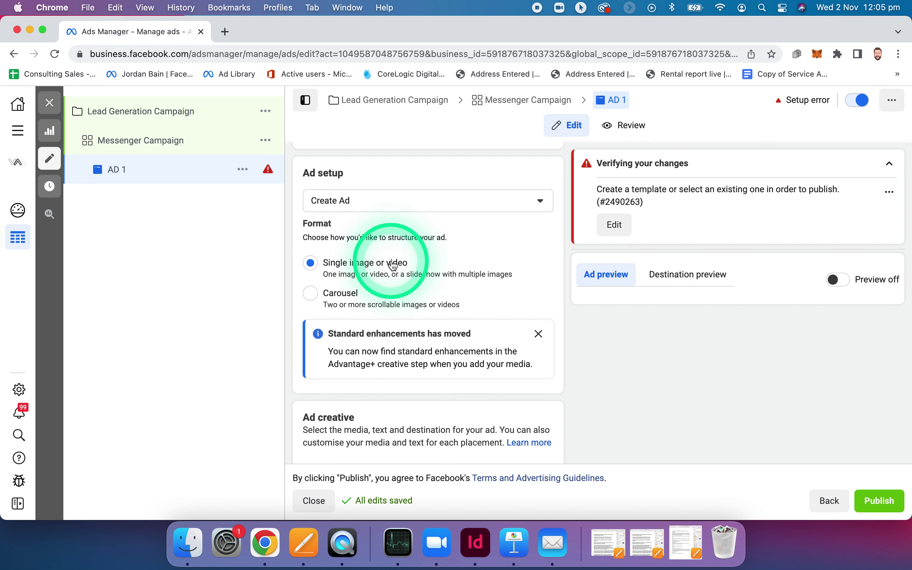
scroll(393, 266, "down", 5)
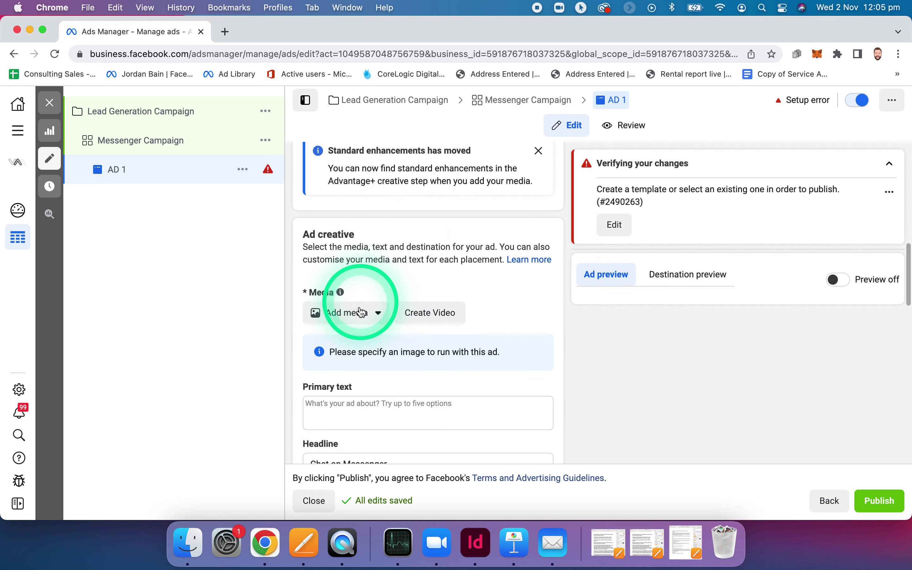
Browse the account's image library for ad media.
left_click(363, 310)
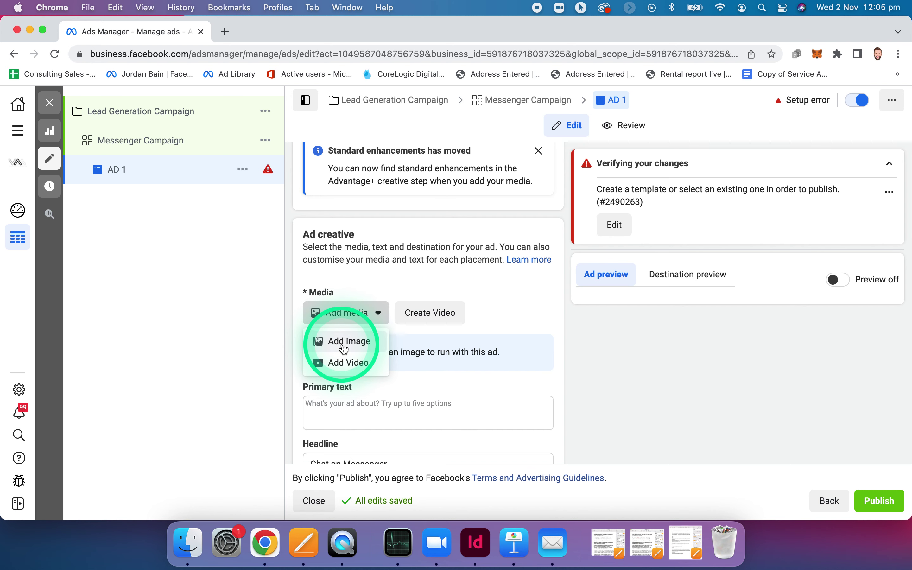
left_click(345, 341)
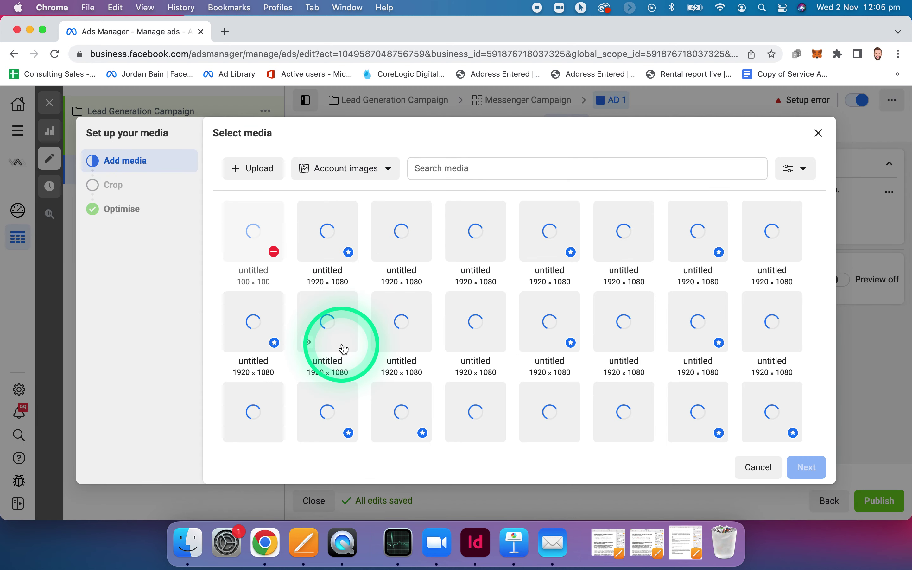
mouse_move(274, 251)
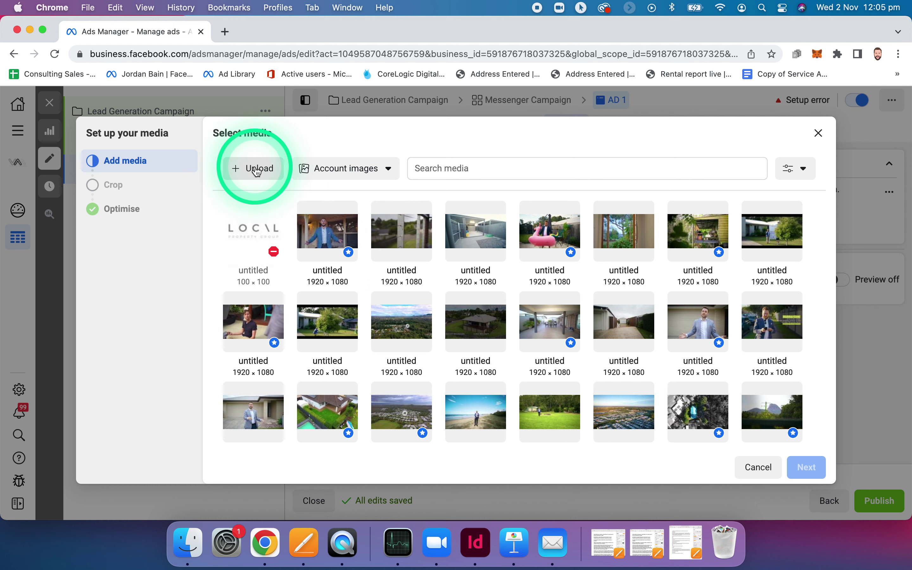
scroll(443, 307, "down", 15)
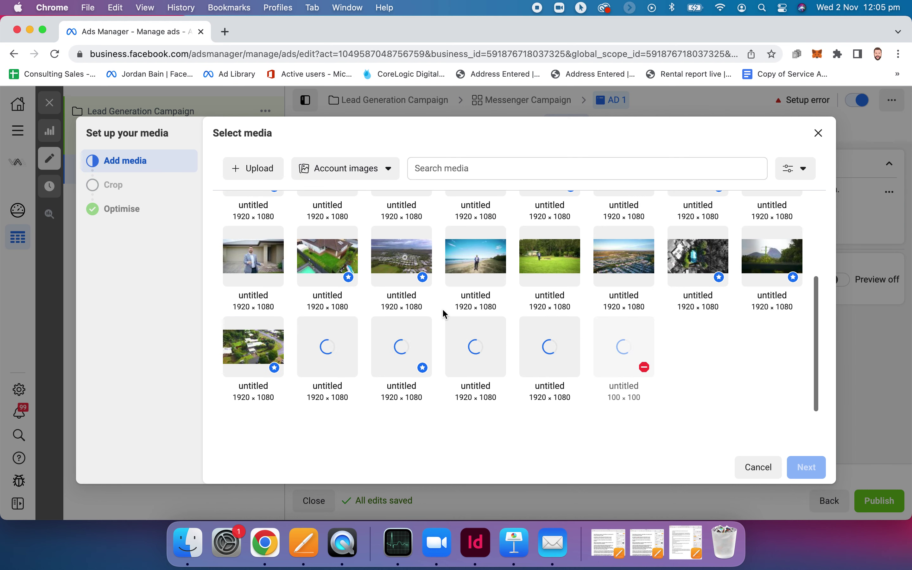
scroll(446, 314, "down", 2)
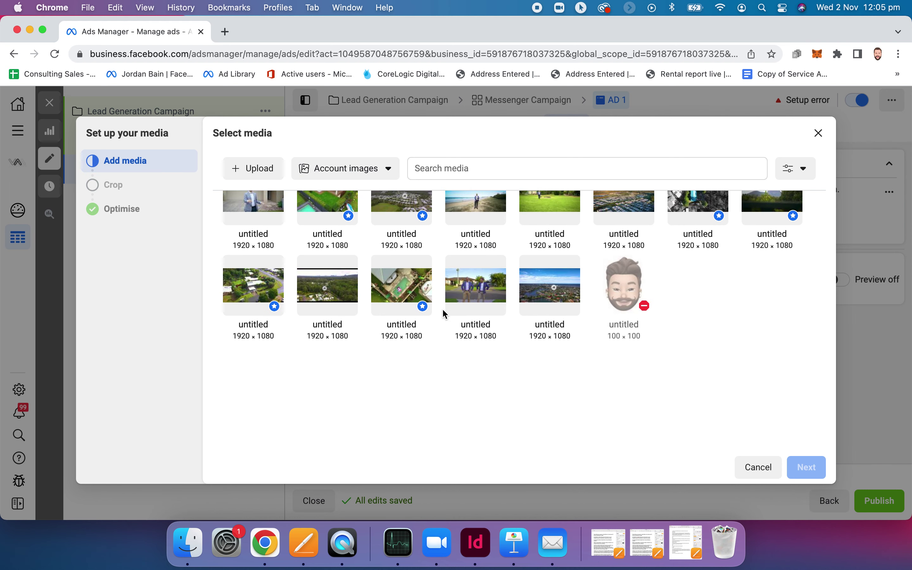
left_click(550, 326)
scroll(560, 327, "up", 5)
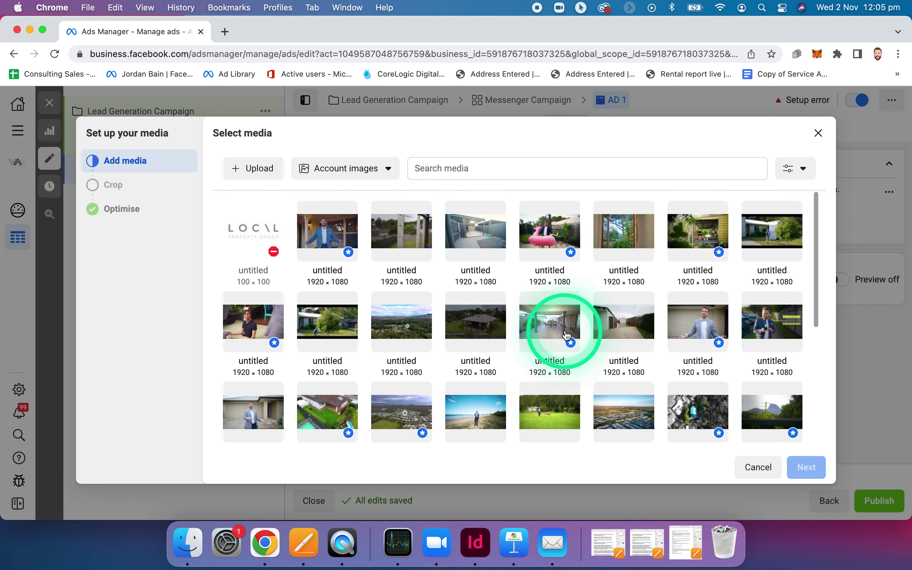
Keep Account images as the source and start uploading a new photo.
left_click(344, 169)
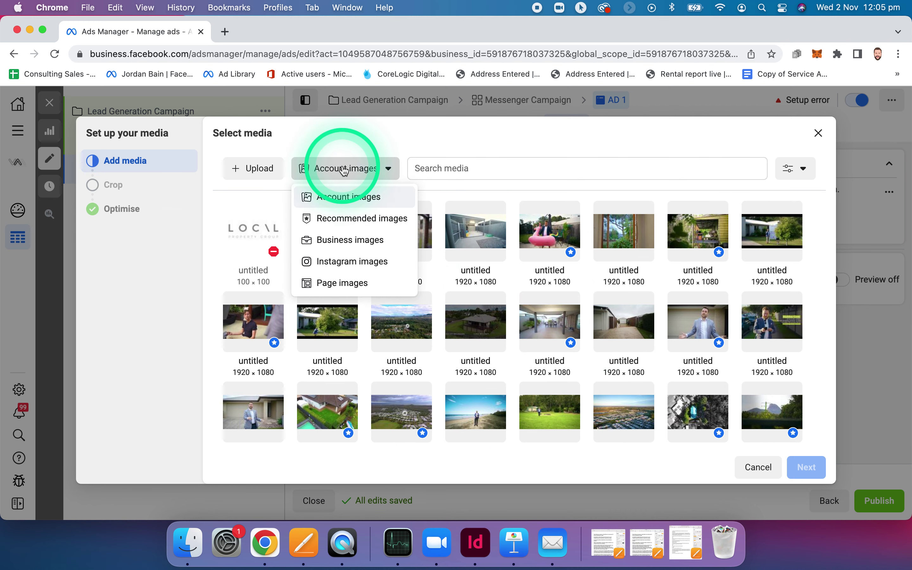
left_click(338, 197)
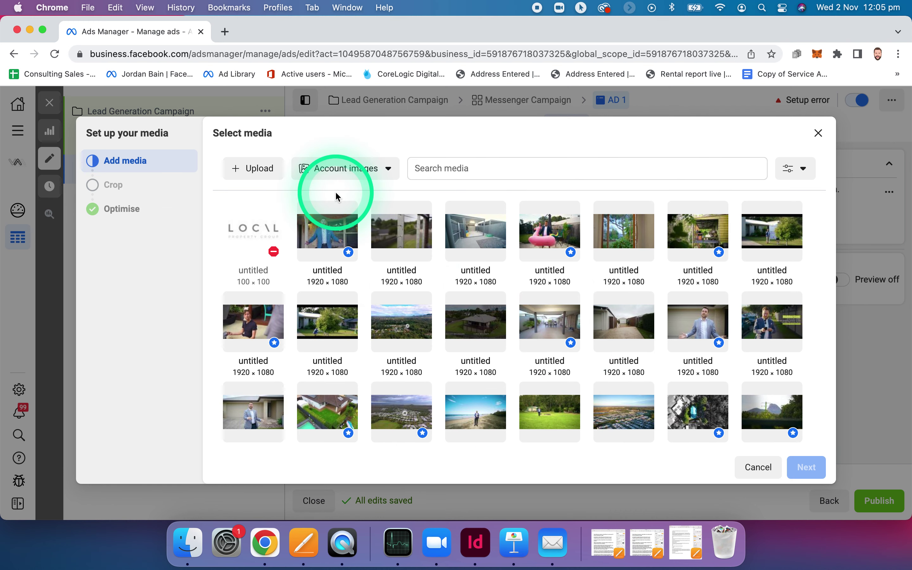
left_click(254, 170)
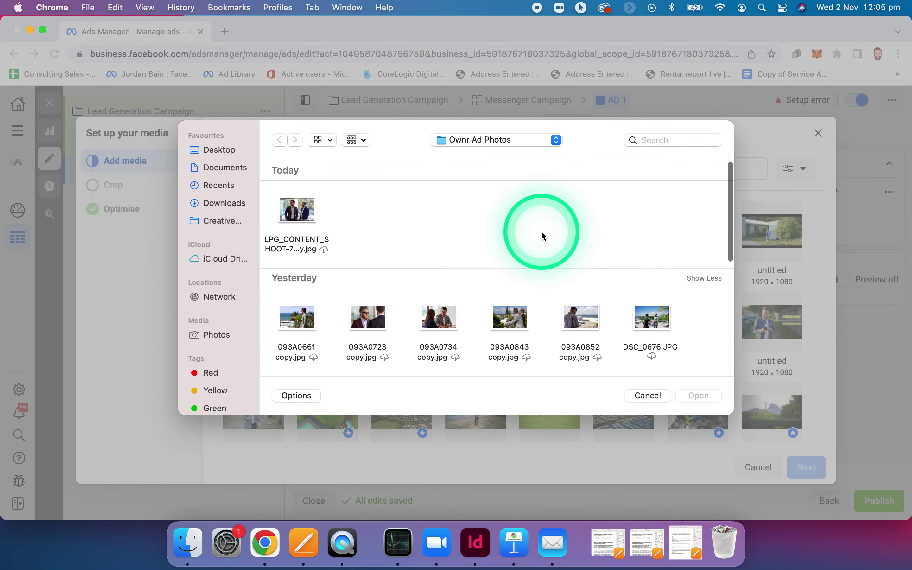
Upload LPG_CONTENT_SHOOT-7 copy.jpg and select the two-men-in-suits photo as the ad's image.
left_click(282, 208)
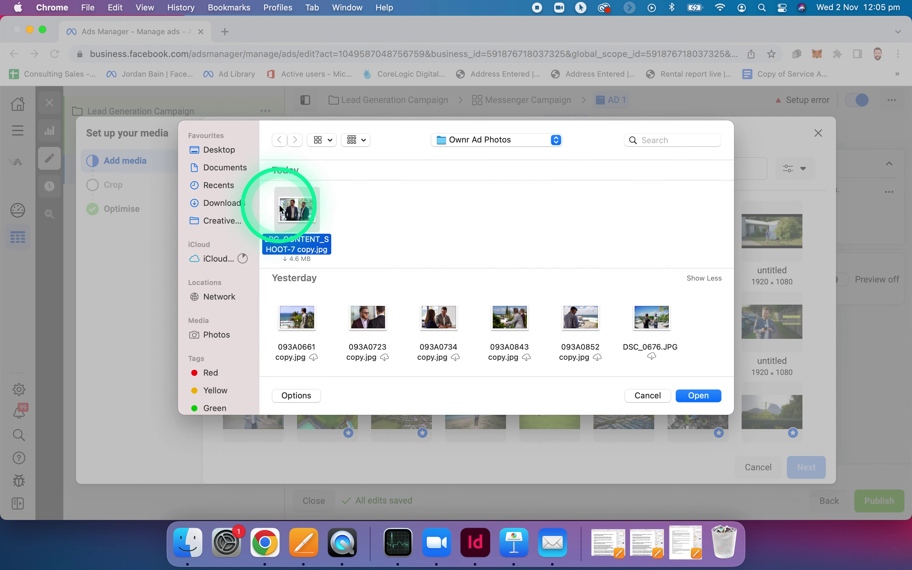
key("Return")
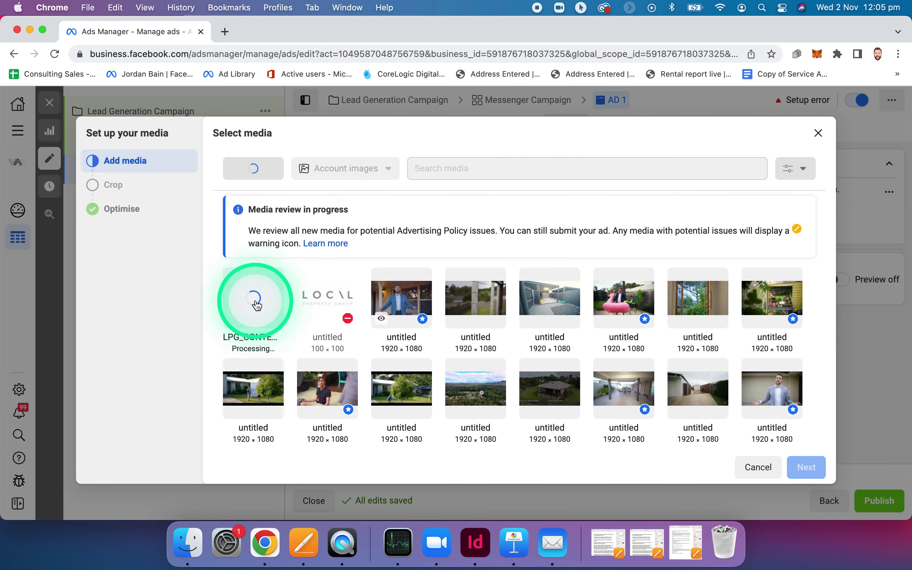
left_click(258, 305)
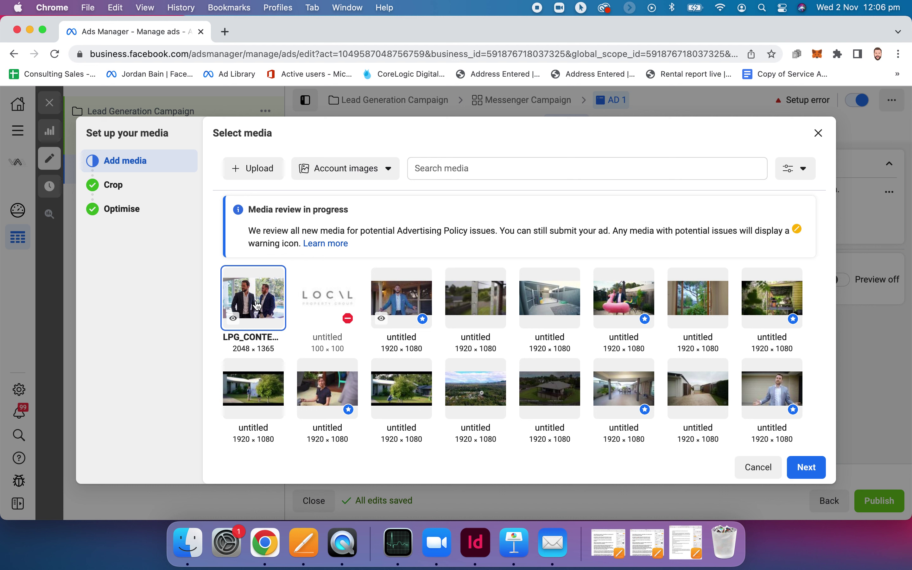
left_click(246, 305)
left_click(271, 288)
left_click(279, 290)
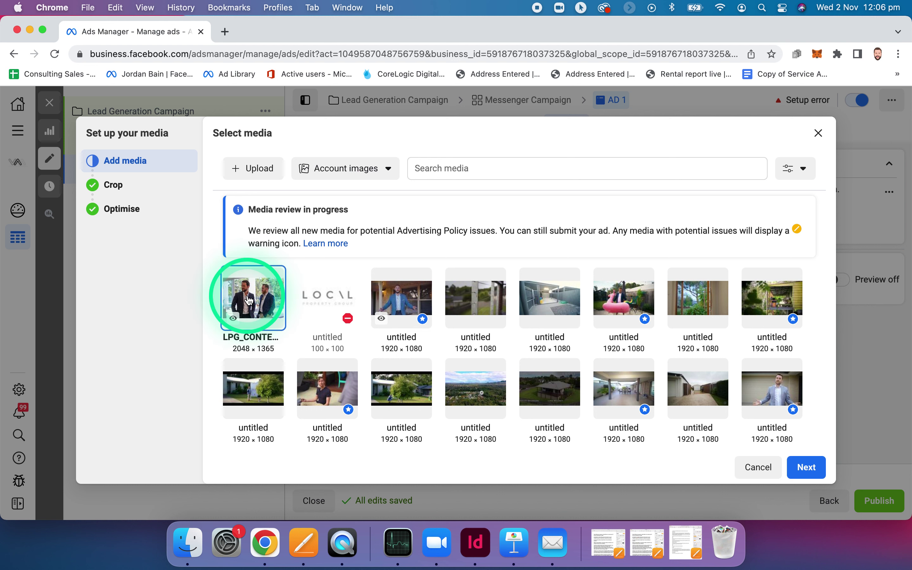
left_click(431, 341)
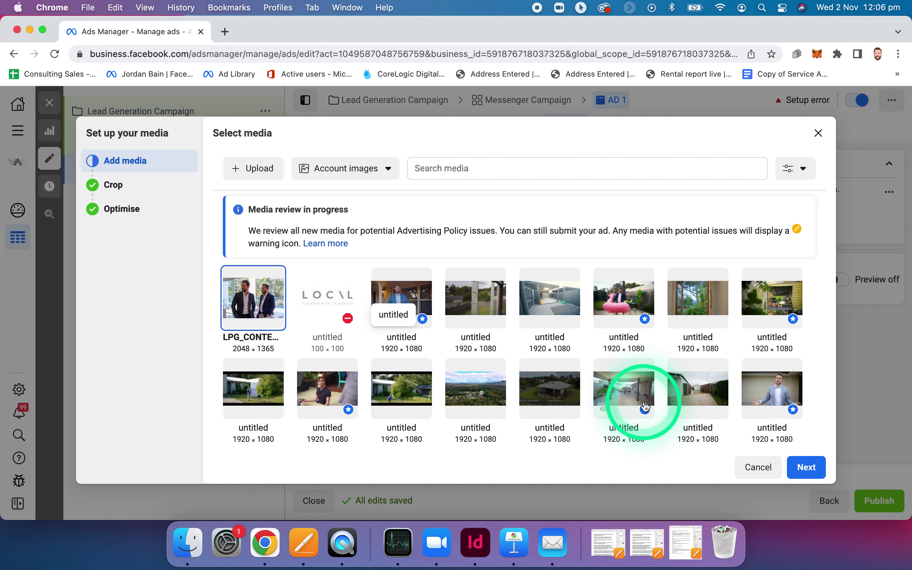
Shift the Feeds crop right so both men are framed, and apply it.
left_click(808, 468)
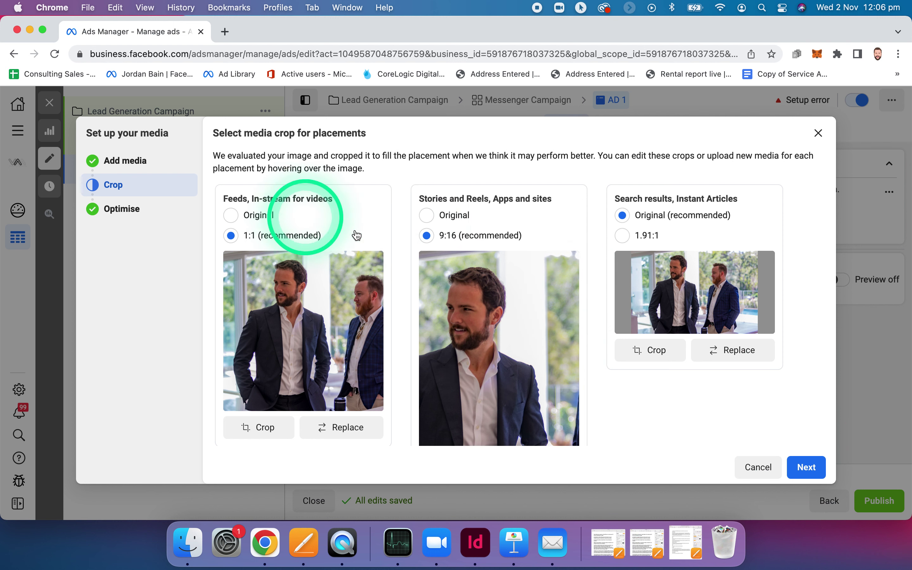
scroll(436, 247, "down", 3)
scroll(426, 238, "up", 3)
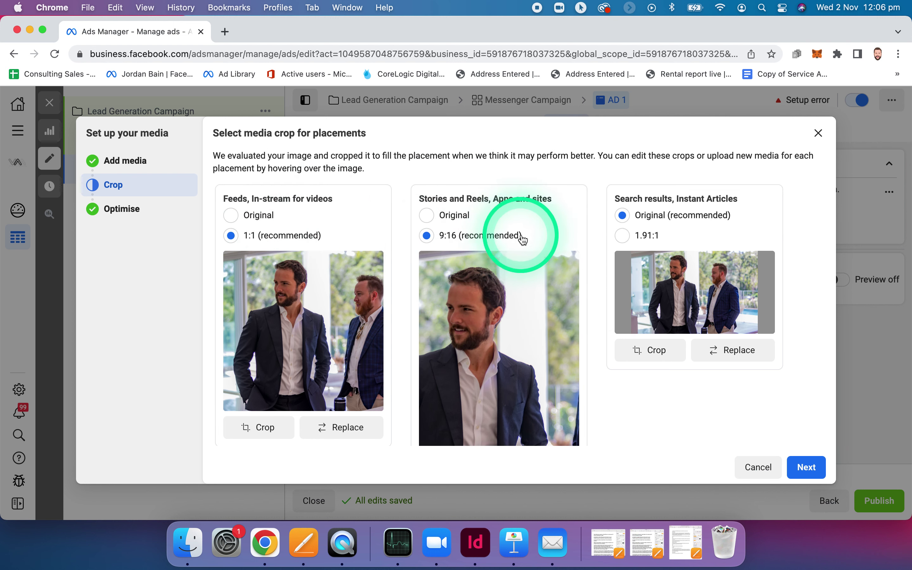
scroll(490, 242, "down", 3)
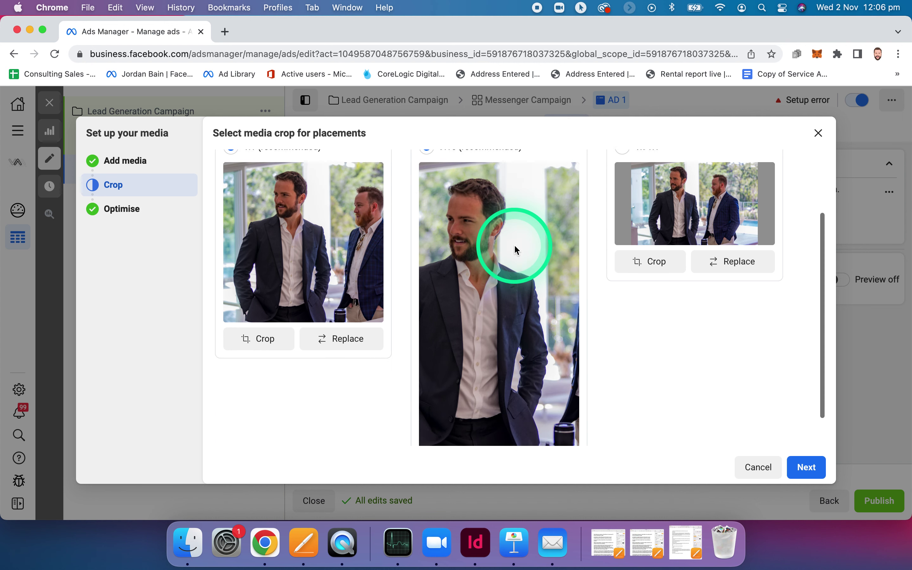
left_click(258, 339)
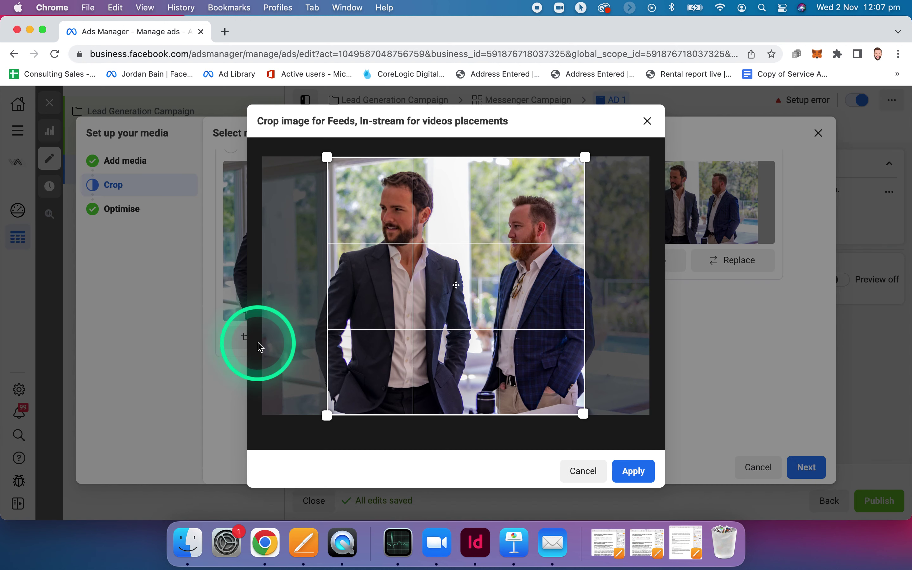
left_click_drag(430, 291, 448, 289)
left_click(634, 471)
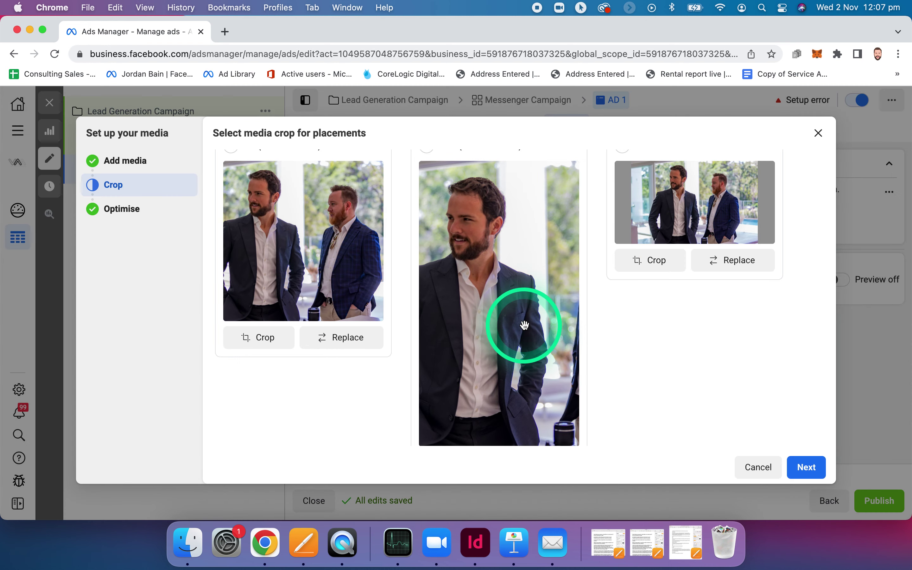
Shift the Stories and Reels crop left onto the left man, apply it, and continue.
scroll(449, 381, "down", 2)
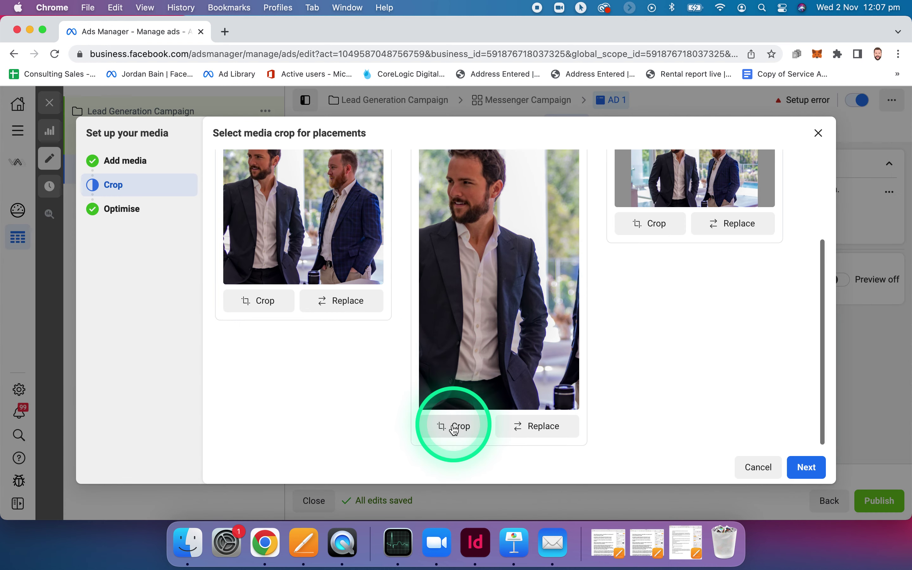
left_click(452, 429)
left_click_drag(499, 315, 437, 320)
left_click(645, 473)
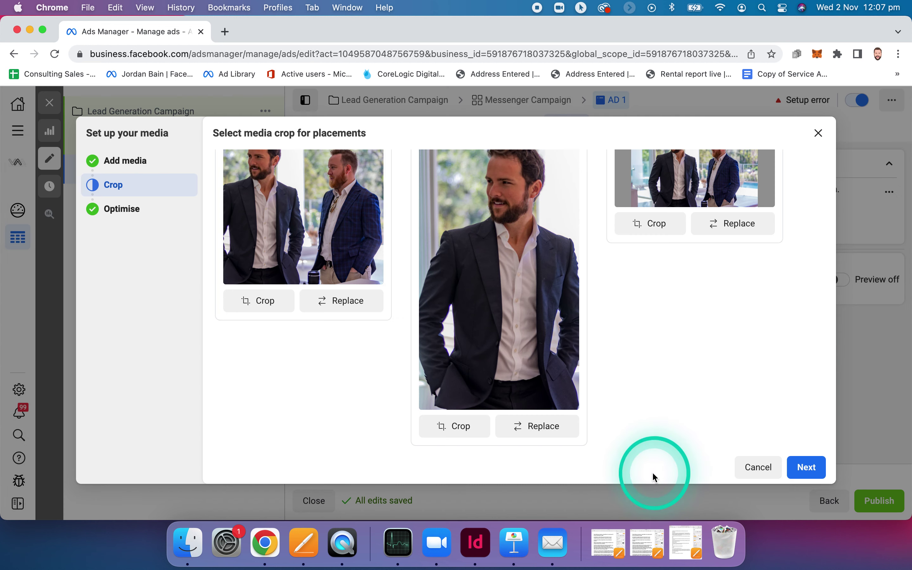
left_click(806, 467)
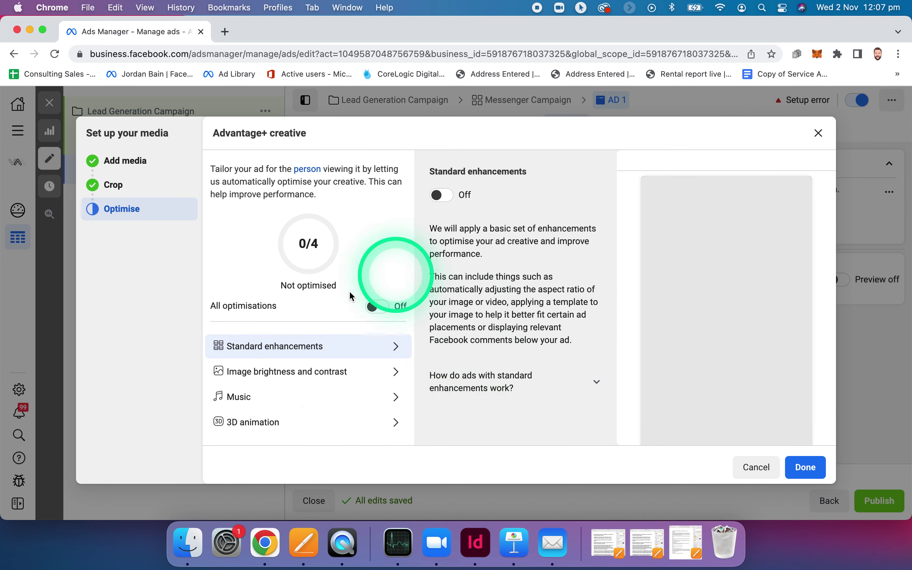
Finish the media setup so all placements show the new photo, and collapse the verification panel.
left_click(815, 467)
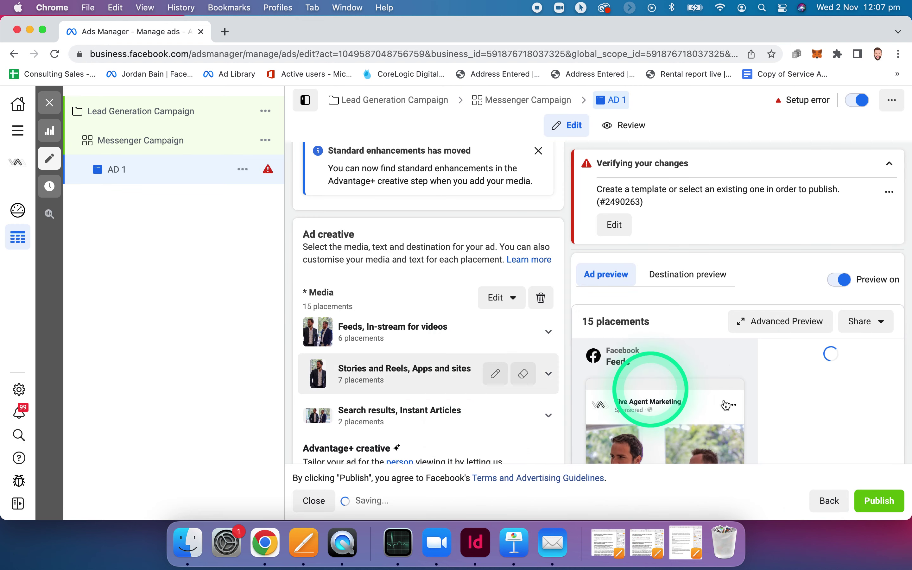
left_click(884, 157)
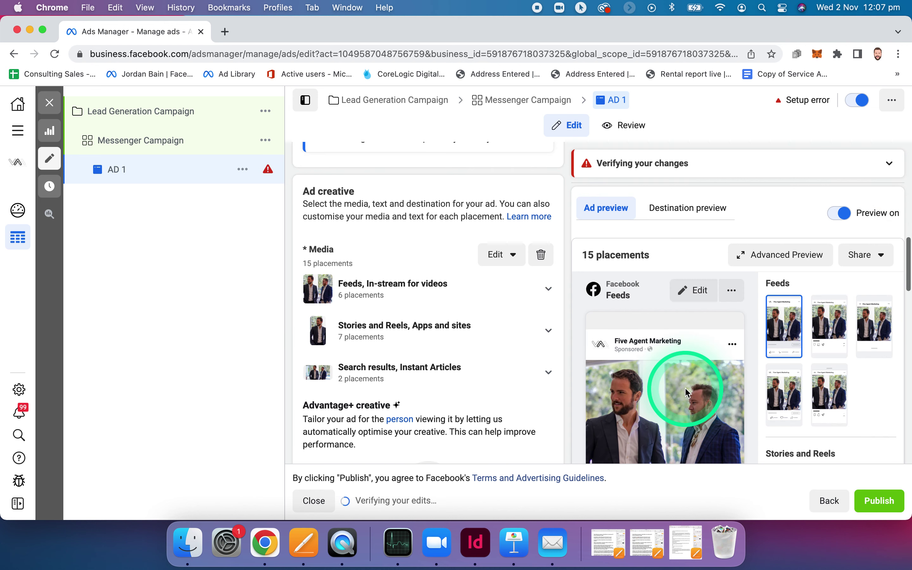
scroll(766, 336, "down", 3)
scroll(772, 343, "up", 3)
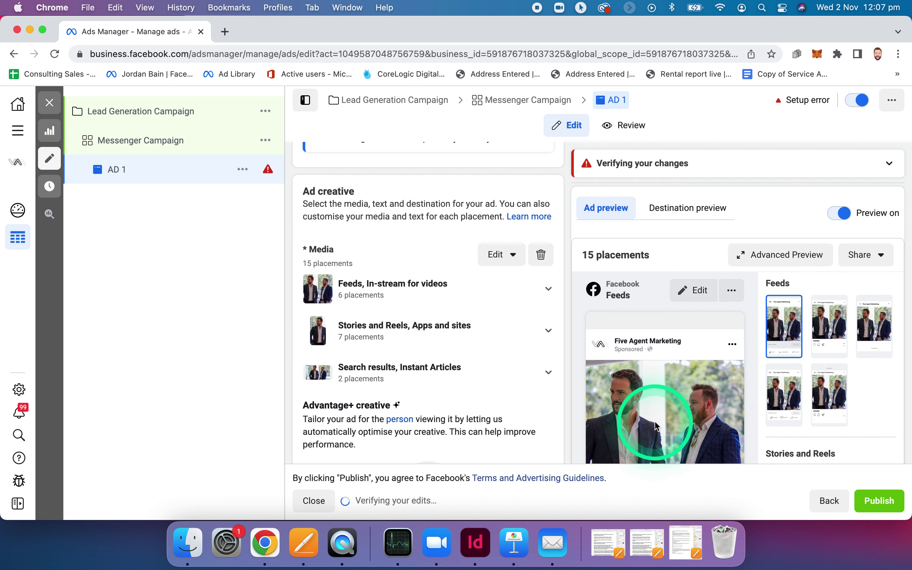
scroll(474, 388, "down", 8)
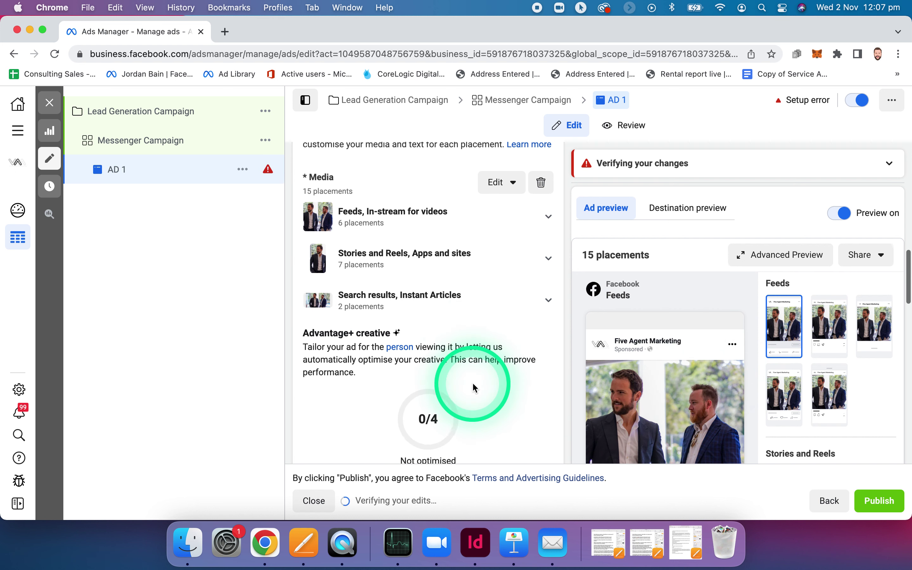
left_click(425, 308)
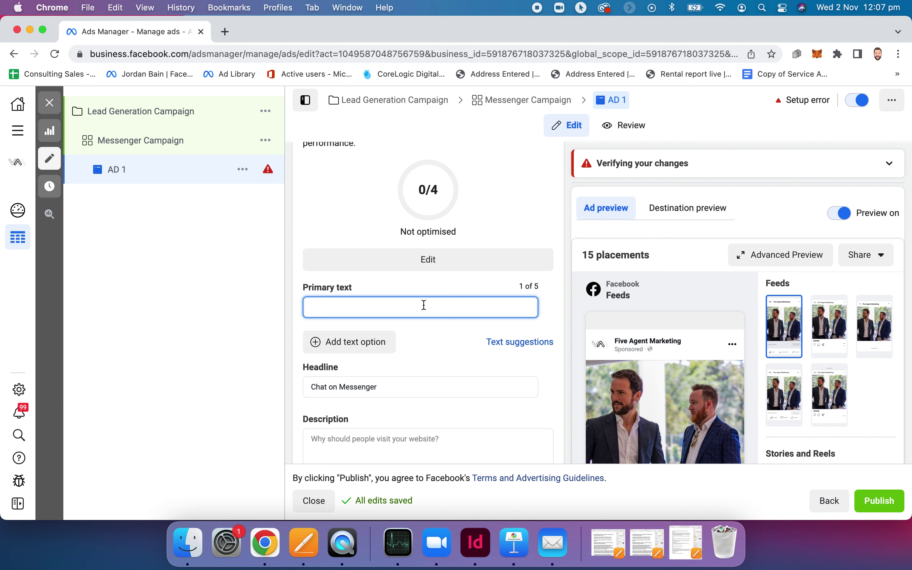
Rewrite the primary text to offer an updated market appraisal, ending 'please click below👇'.
type("If you're thinking of selling,")
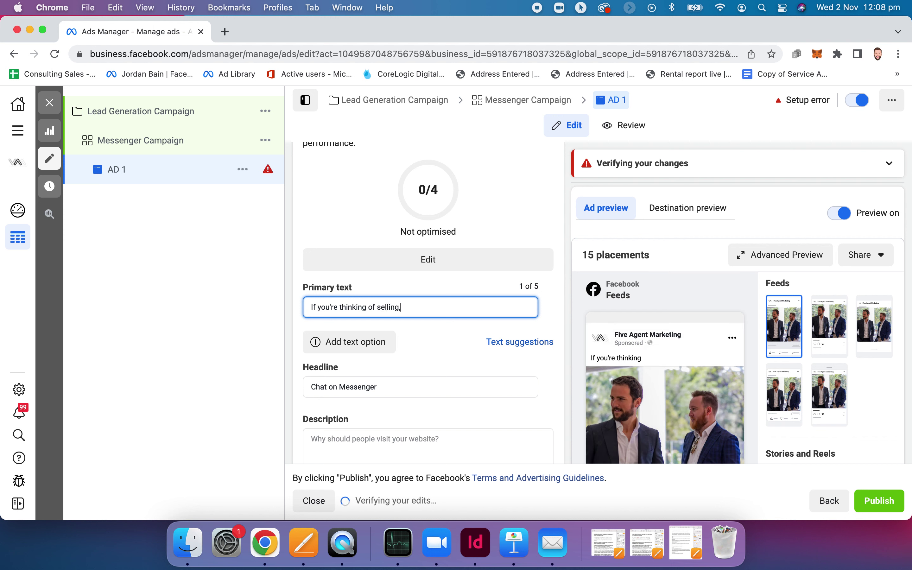
key("BackSpace")
type("and need an updated market appraisa")
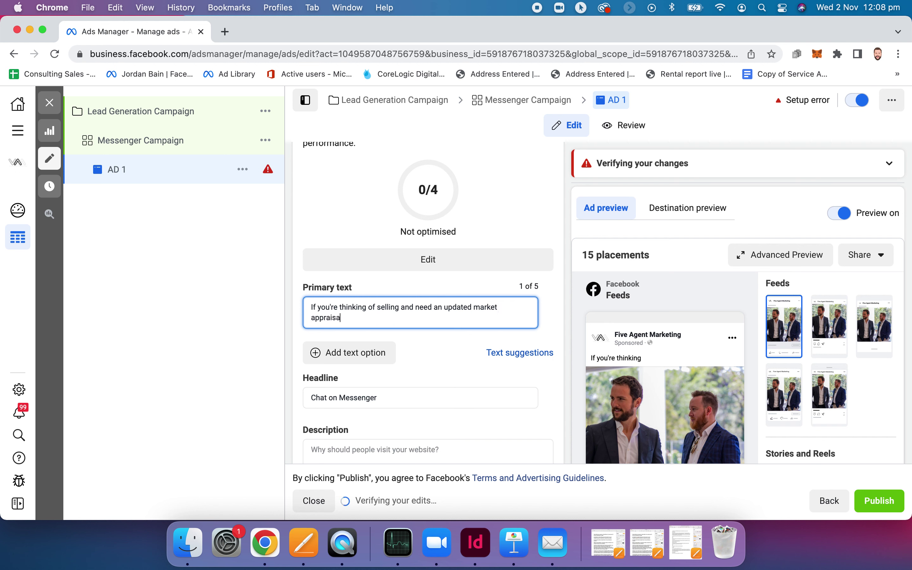
type("l on your property, please click below")
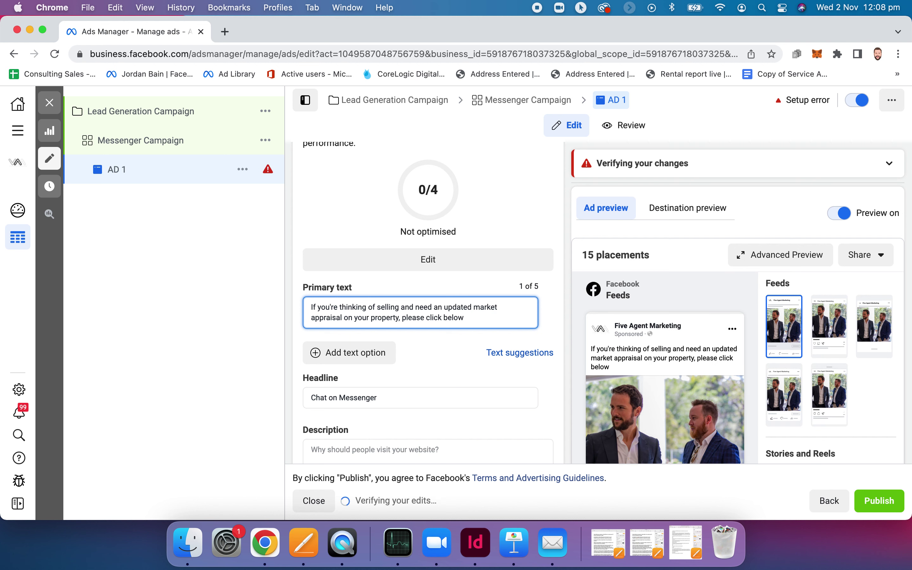
type("👇")
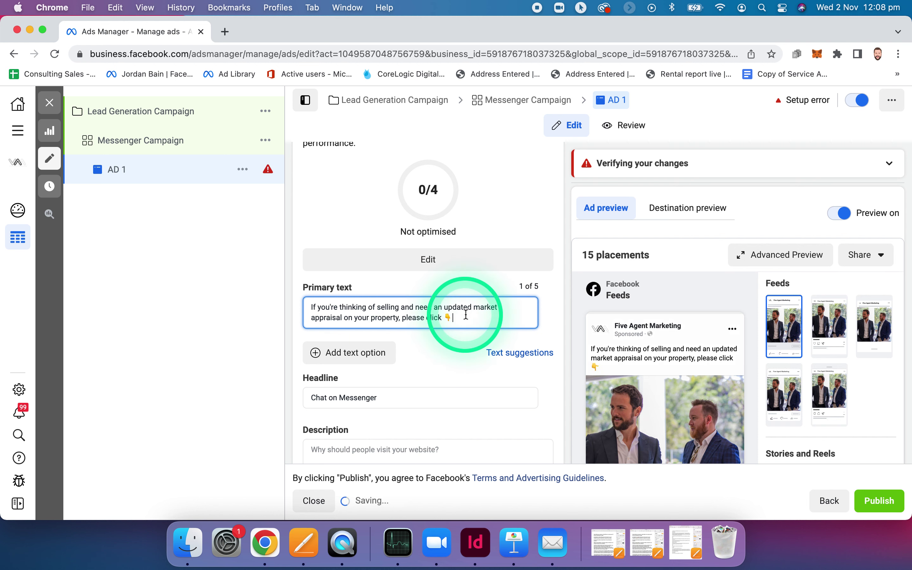
type(" below")
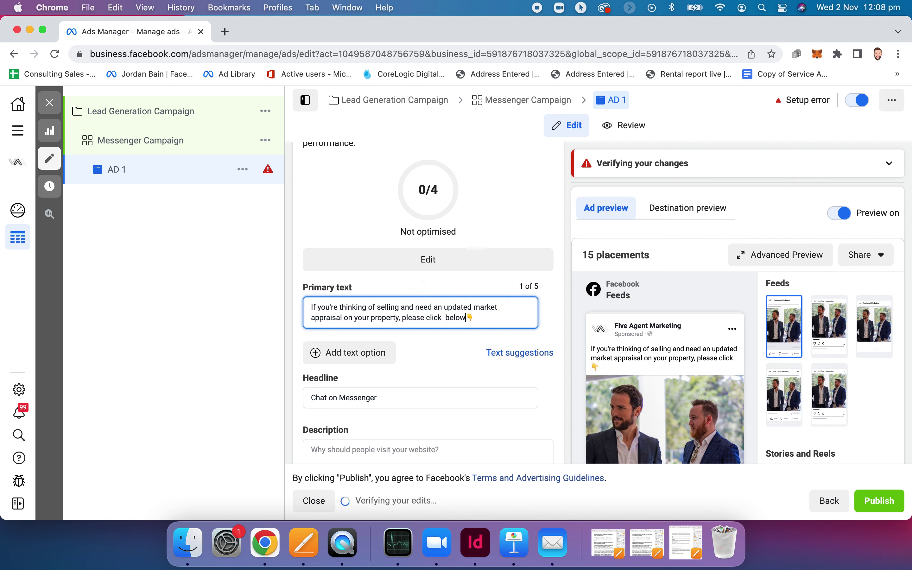
left_click(445, 317)
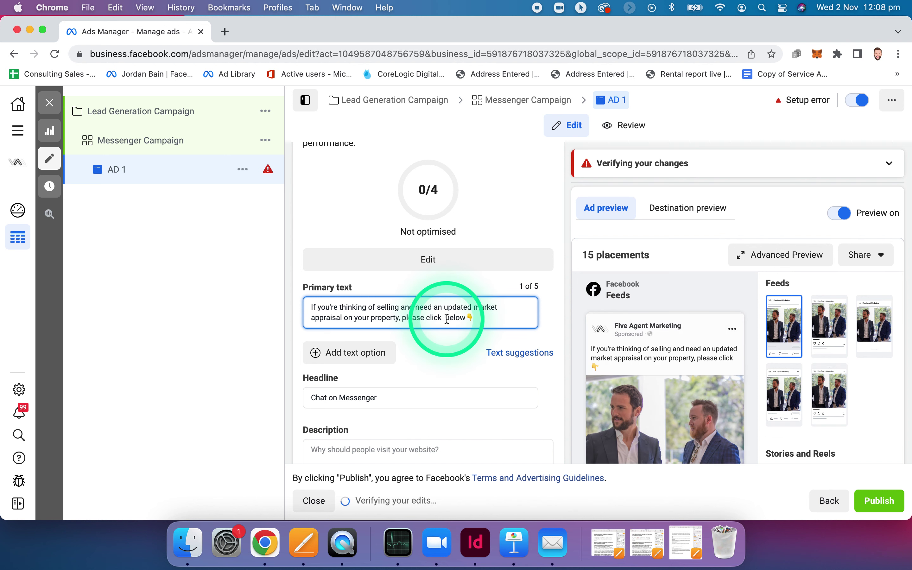
key("BackSpace")
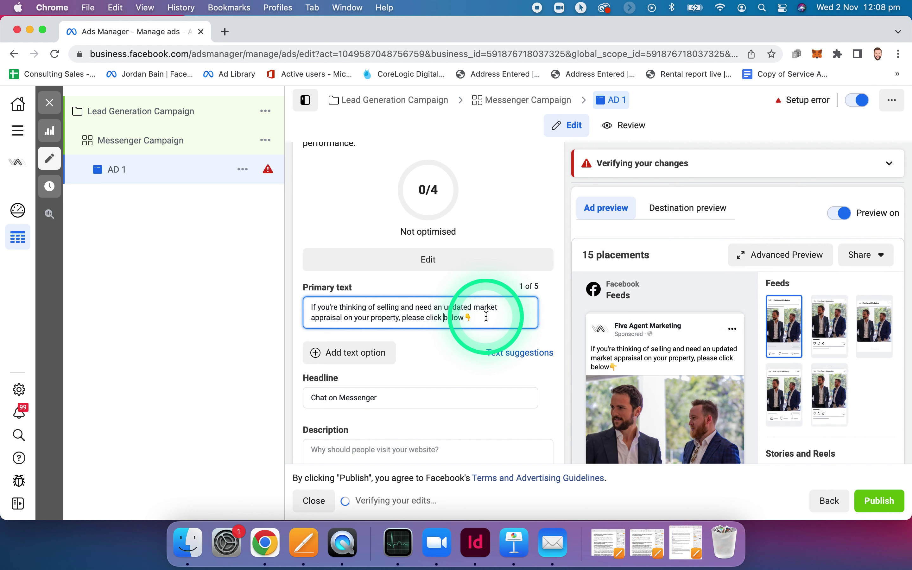
left_click(403, 398)
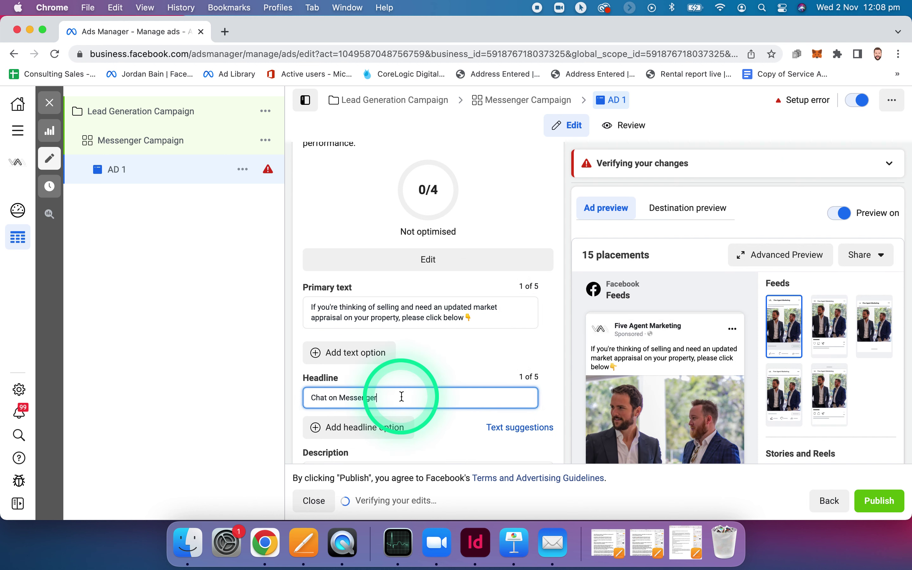
Replace the headline with 'Appraisal Sent to Your Mobile phone📱'.
triple_click(402, 397)
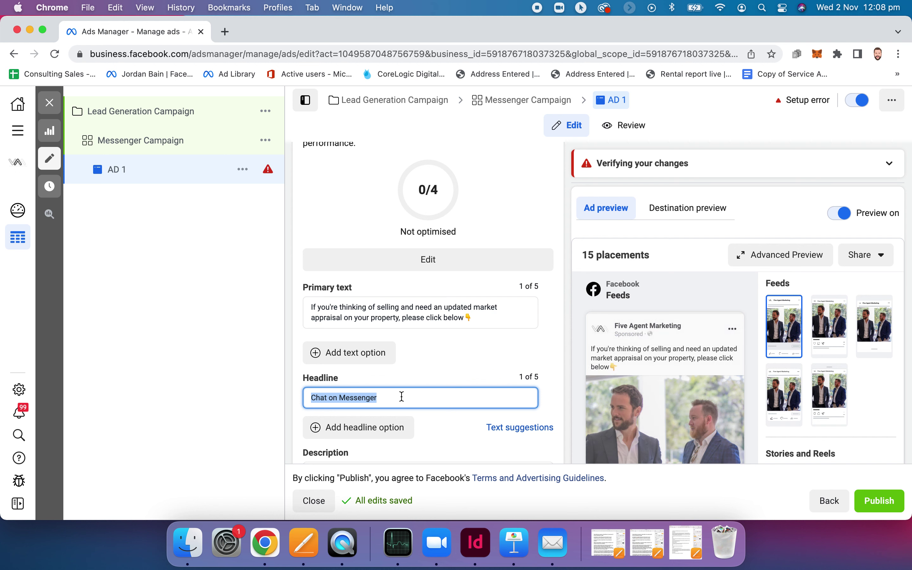
type("T")
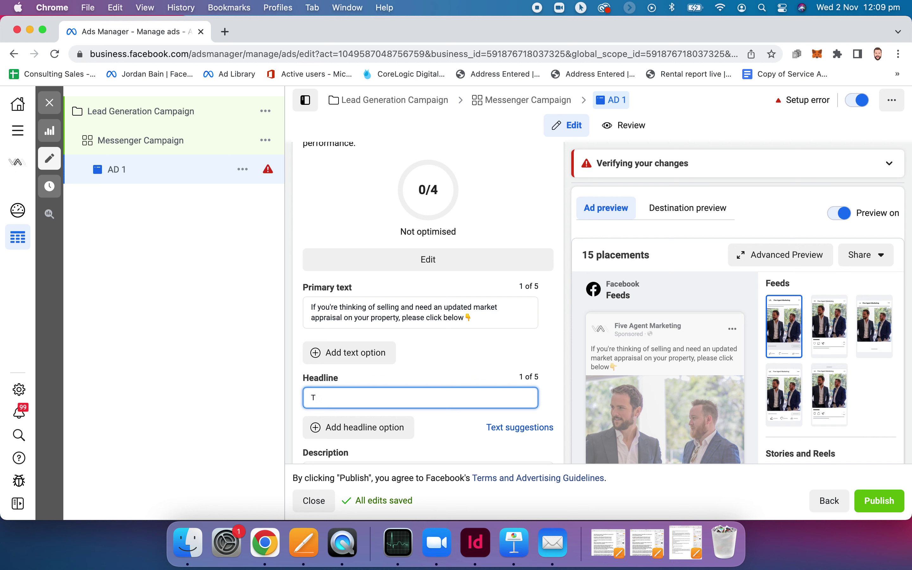
key("BackSpace")
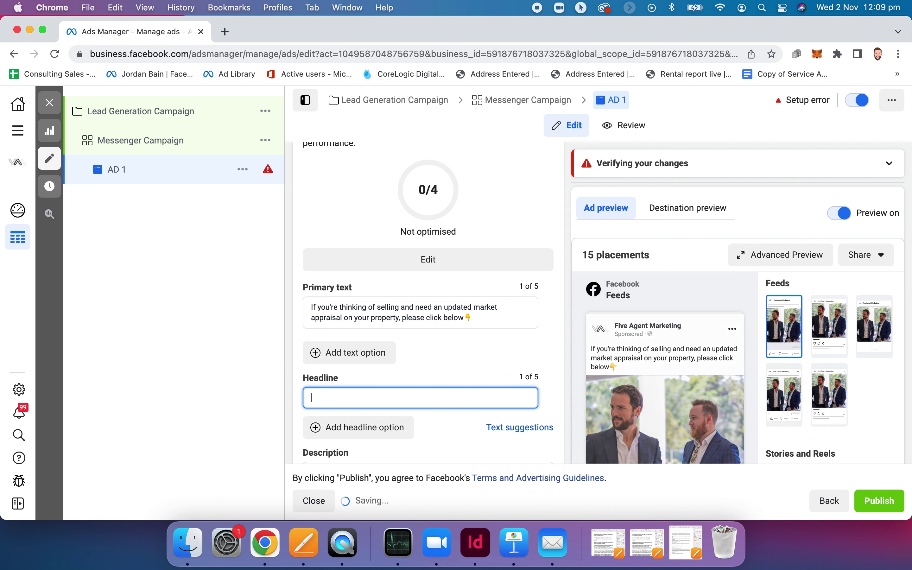
type("Appraisal Sent to Your ")
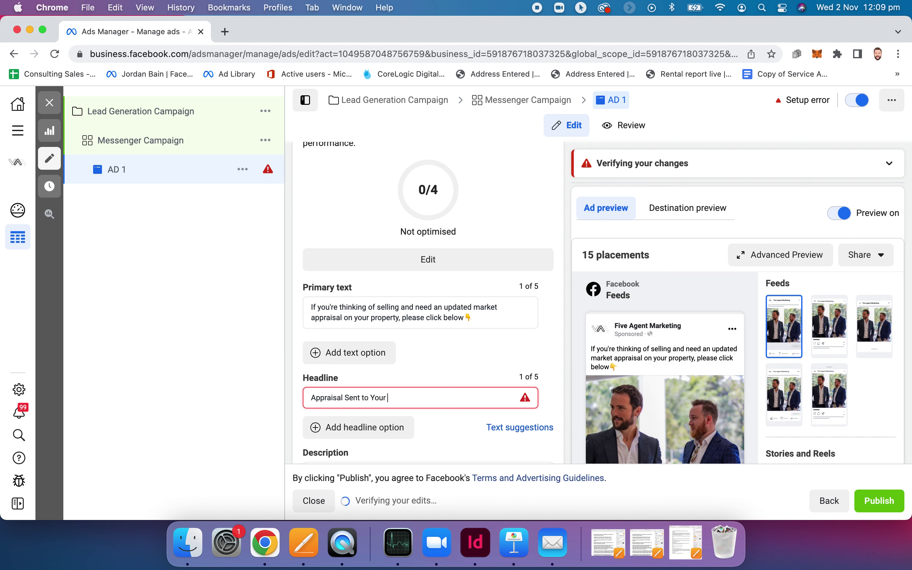
type("Mobile phone")
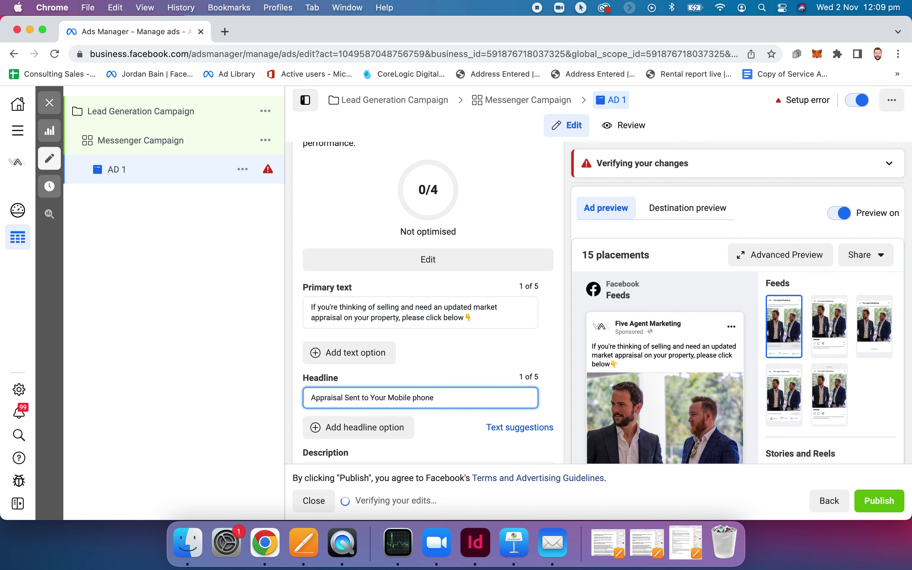
type("📱")
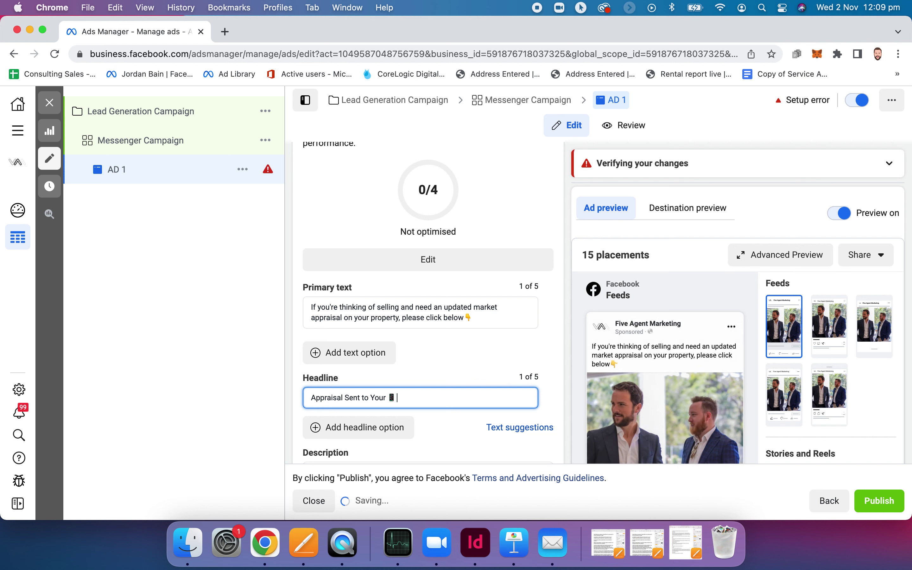
scroll(428, 301, "down", 1)
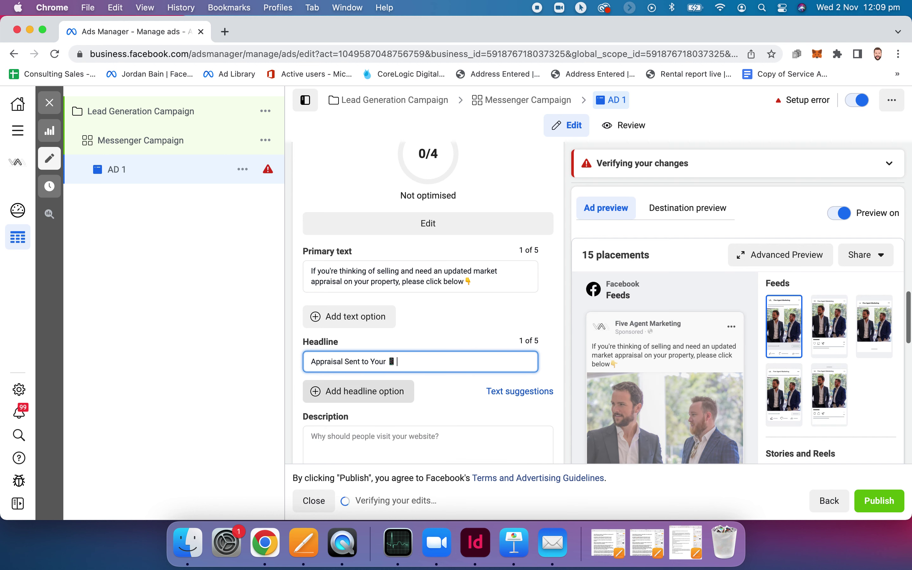
scroll(428, 301, "down", 2)
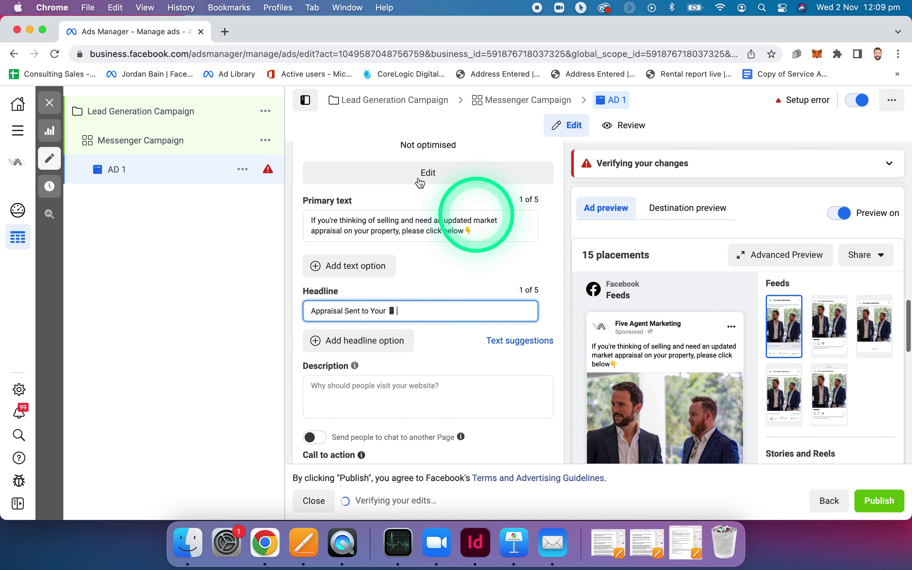
left_click(393, 378)
Leave the Description empty and start creating a new message template.
scroll(392, 386, "down", 2)
scroll(392, 389, "down", 2)
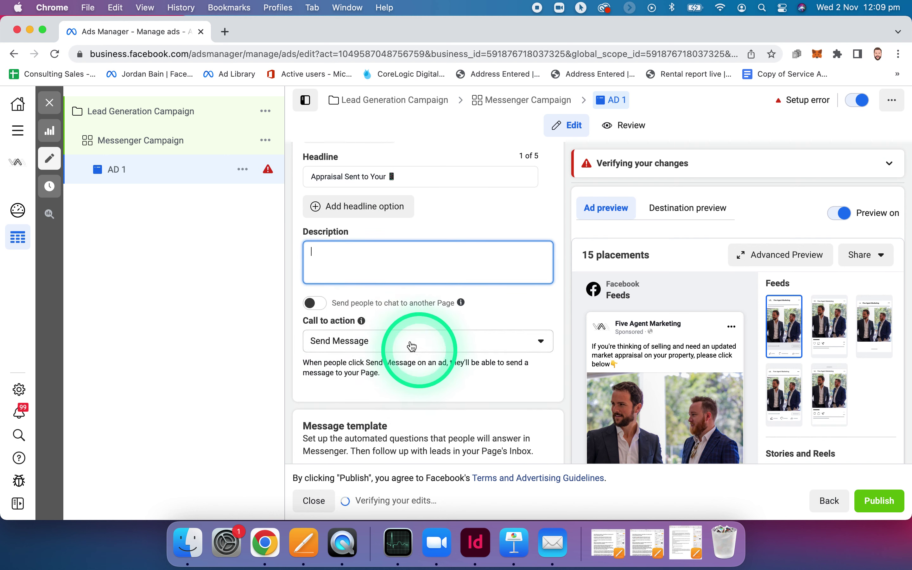
left_click(314, 323)
left_click_drag(313, 324, 349, 350)
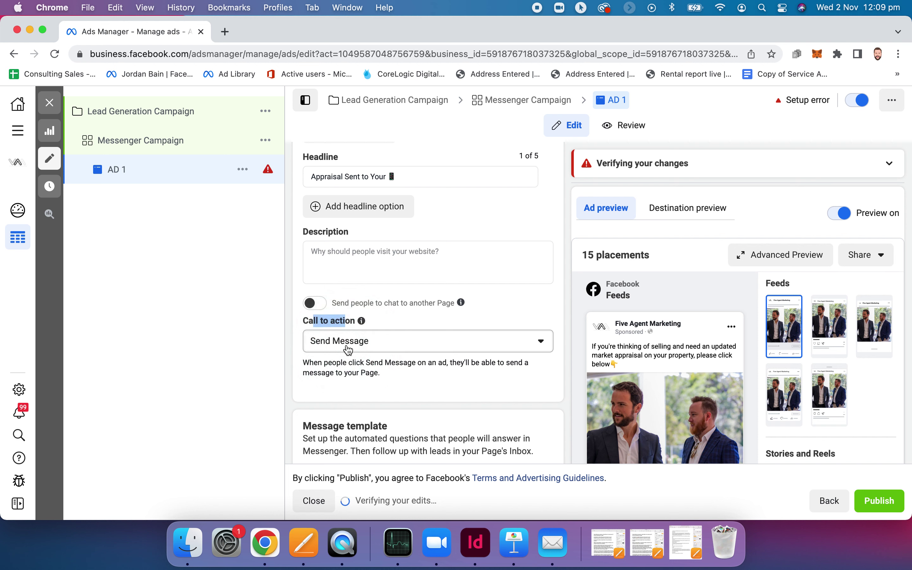
scroll(349, 350, "down", 10)
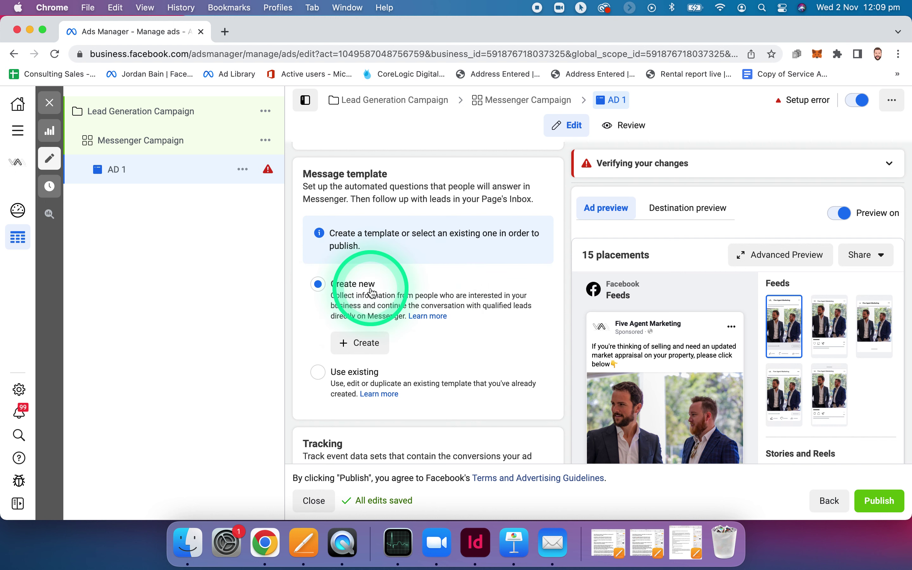
left_click(362, 343)
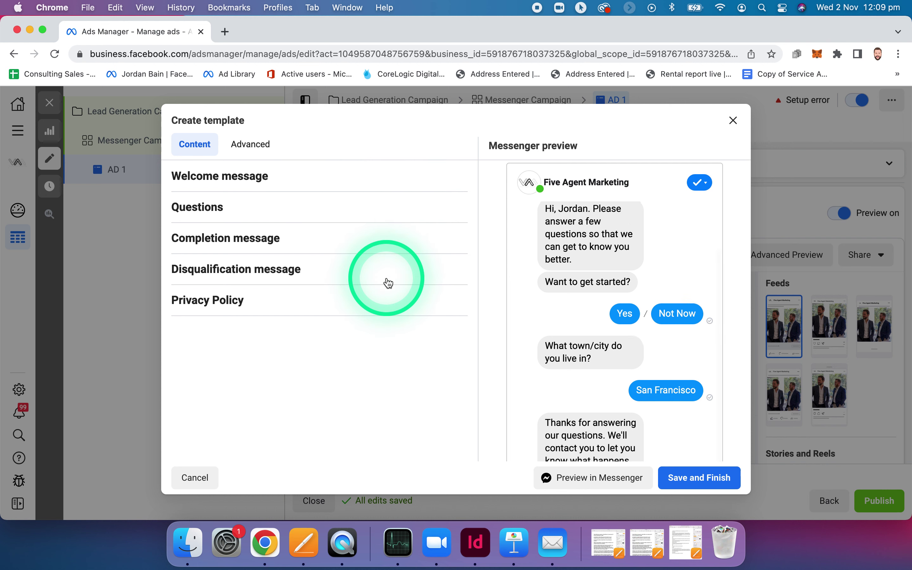
Review the template's welcome message, then show its question list.
left_click(254, 180)
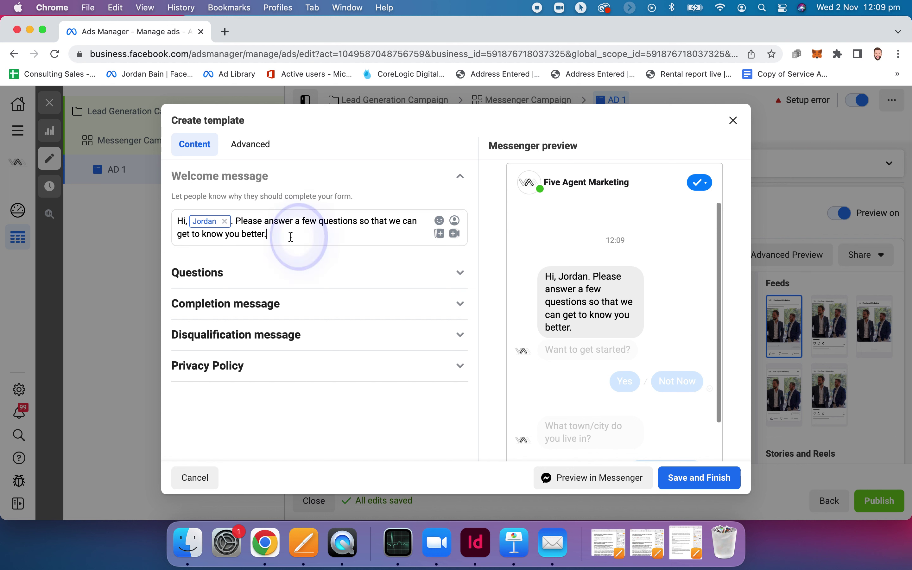
left_click_drag(291, 237, 264, 222)
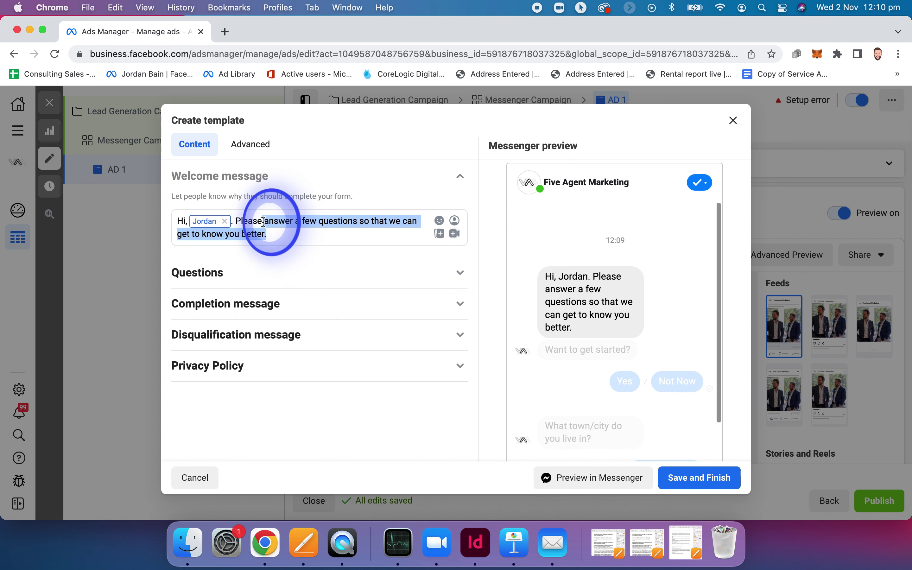
left_click(278, 234)
left_click(258, 270)
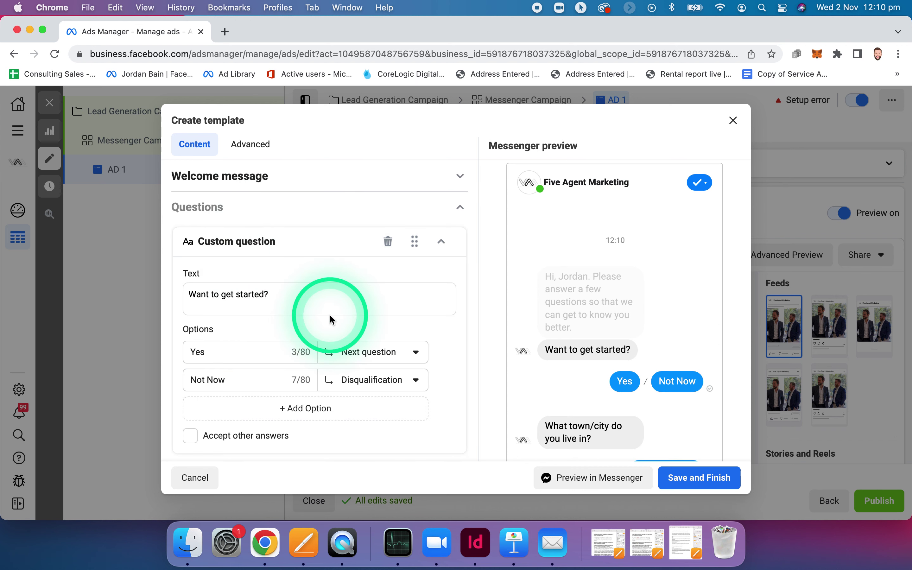
Delete the 'Want to get started?' question and add a single Town/City question.
left_click(286, 292)
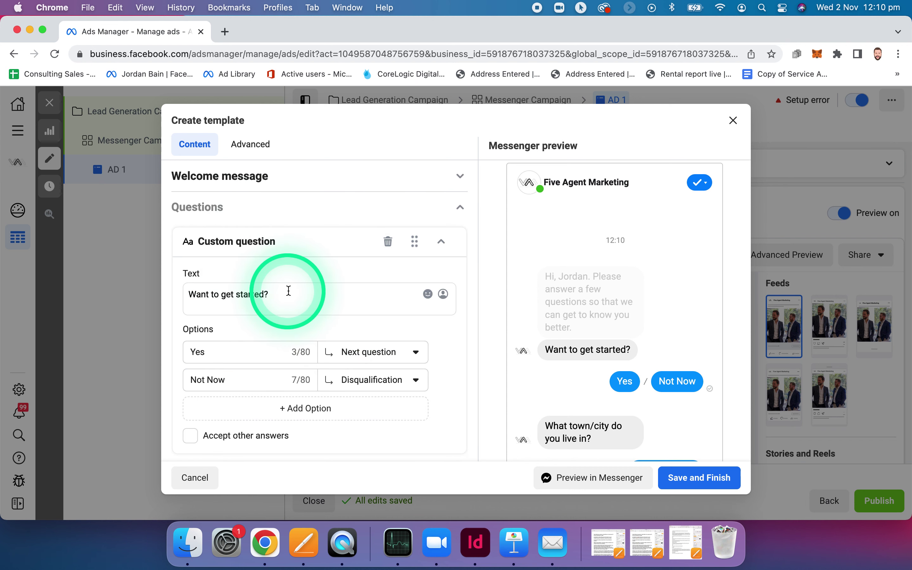
left_click(389, 242)
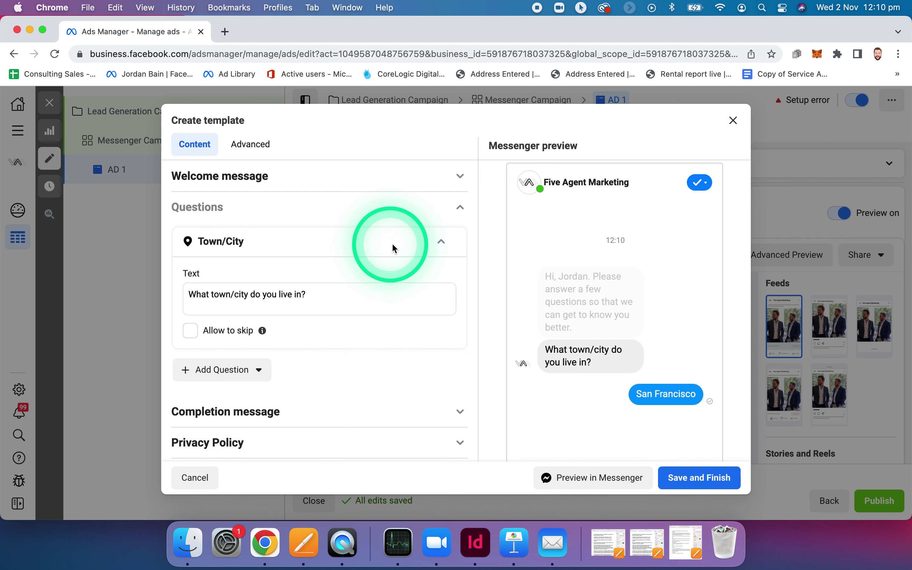
left_click(246, 372)
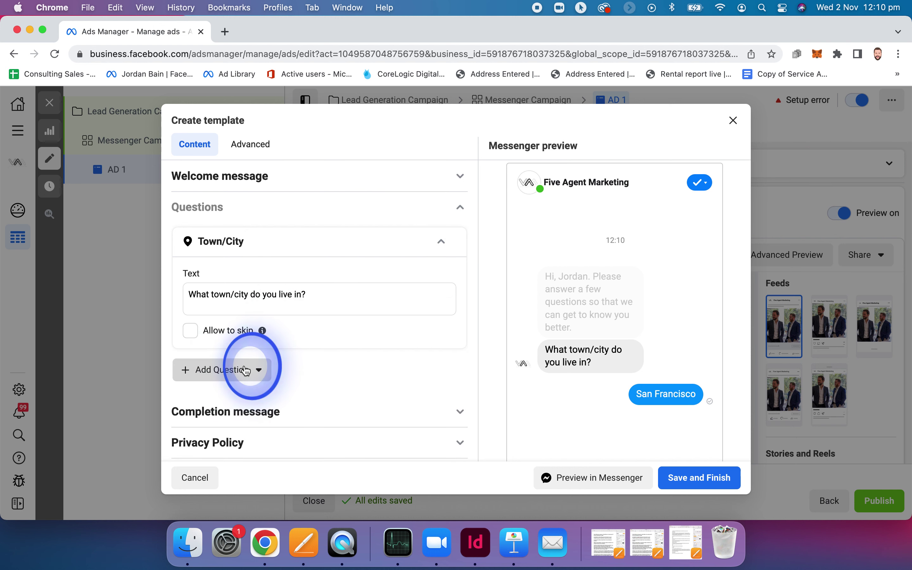
mouse_move(242, 194)
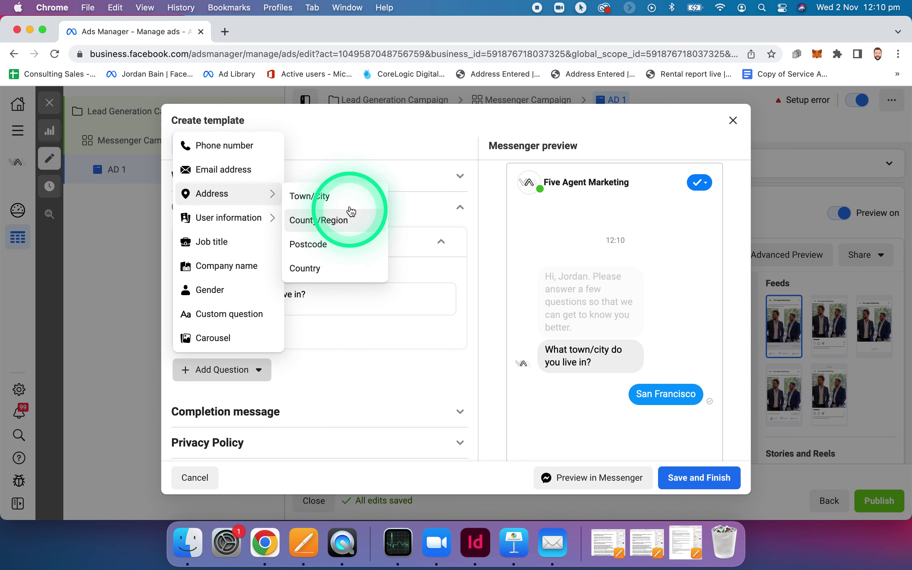
left_click(341, 202)
mouse_move(275, 332)
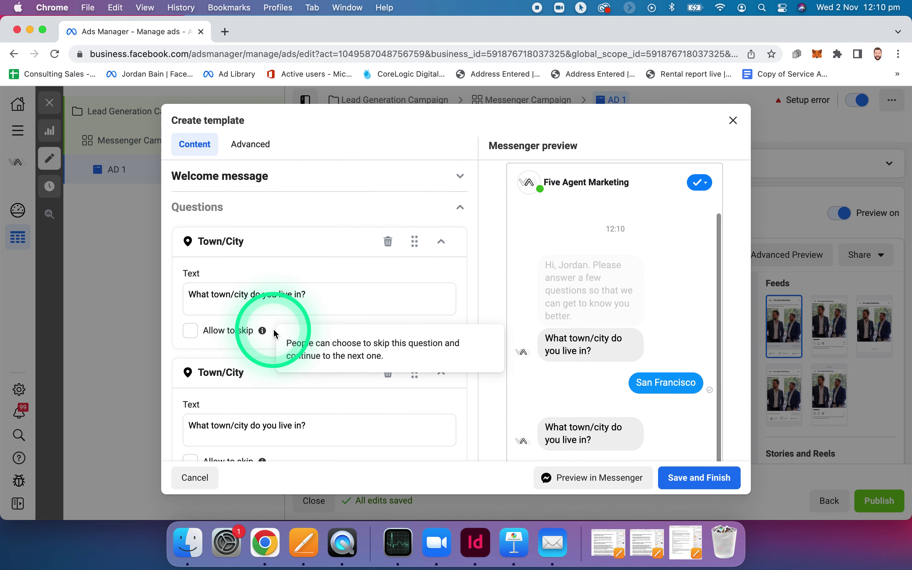
left_click(396, 375)
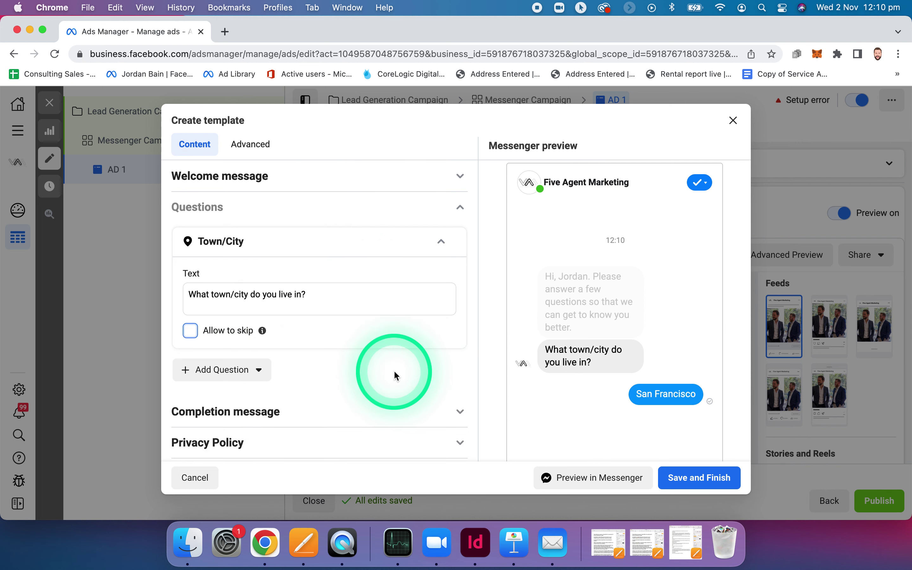
Add Phone number and Email address questions after Town/City.
left_click(222, 370)
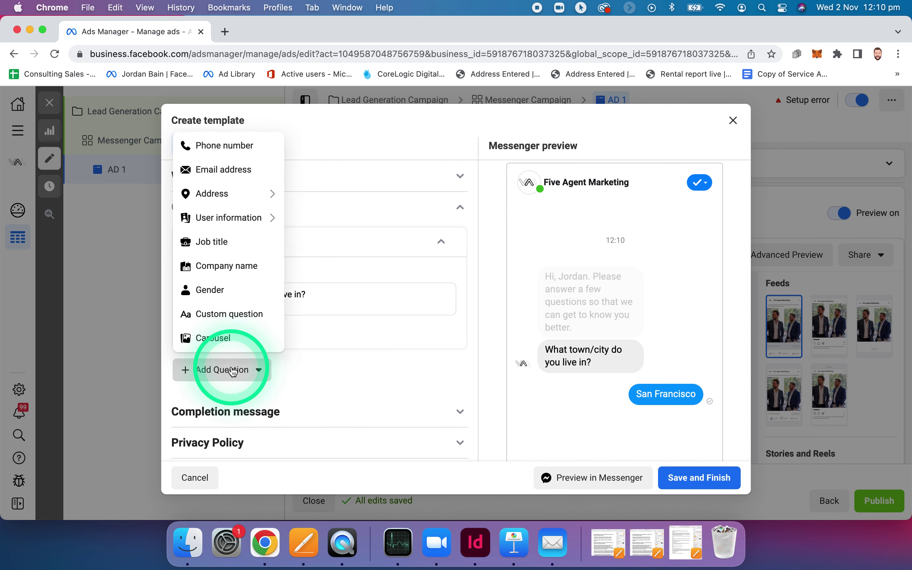
mouse_move(243, 200)
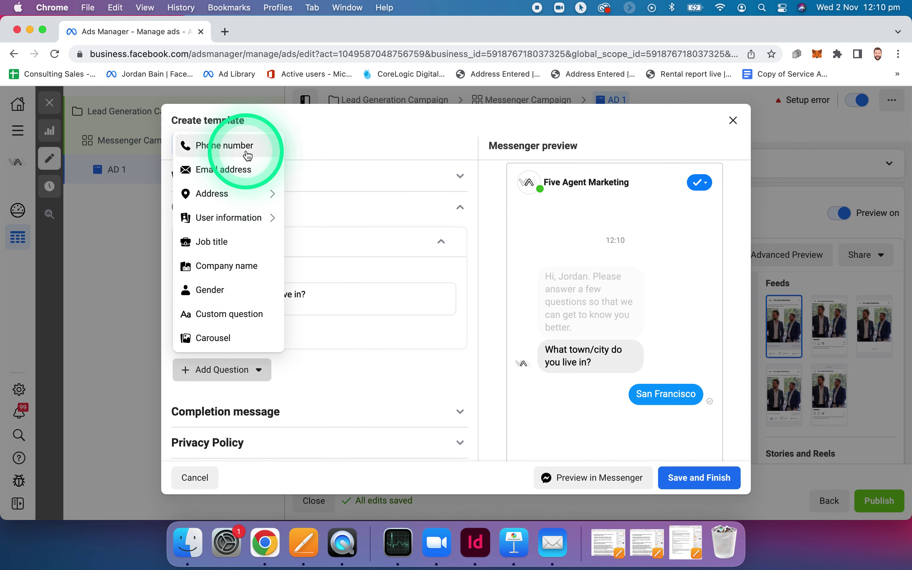
left_click(224, 147)
scroll(218, 305, "down", 1)
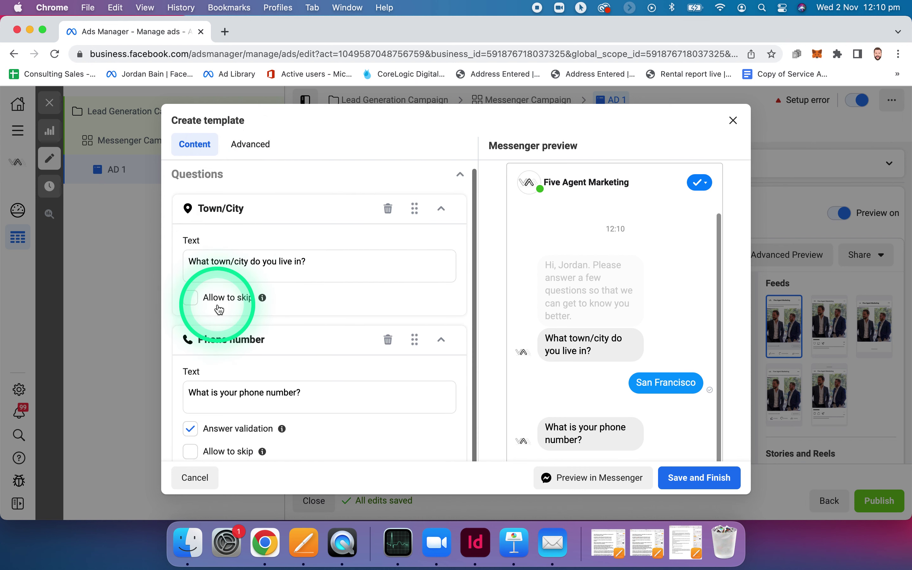
scroll(220, 308, "down", 4)
left_click(218, 358)
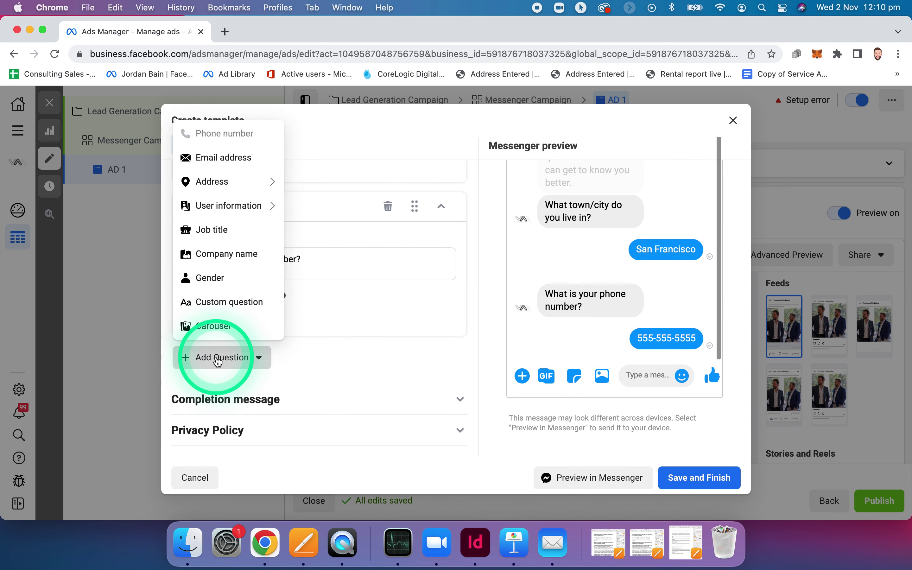
left_click(234, 158)
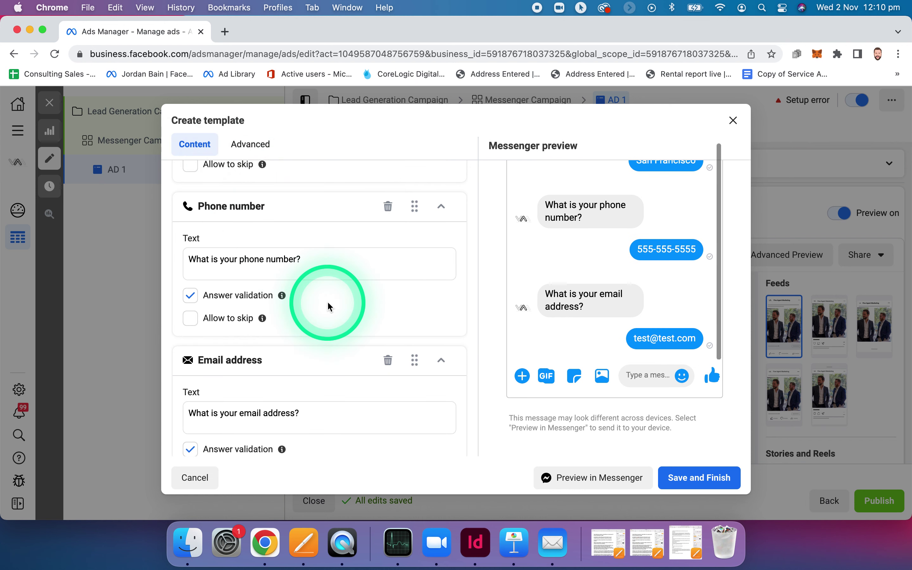
scroll(327, 306, "up", 5)
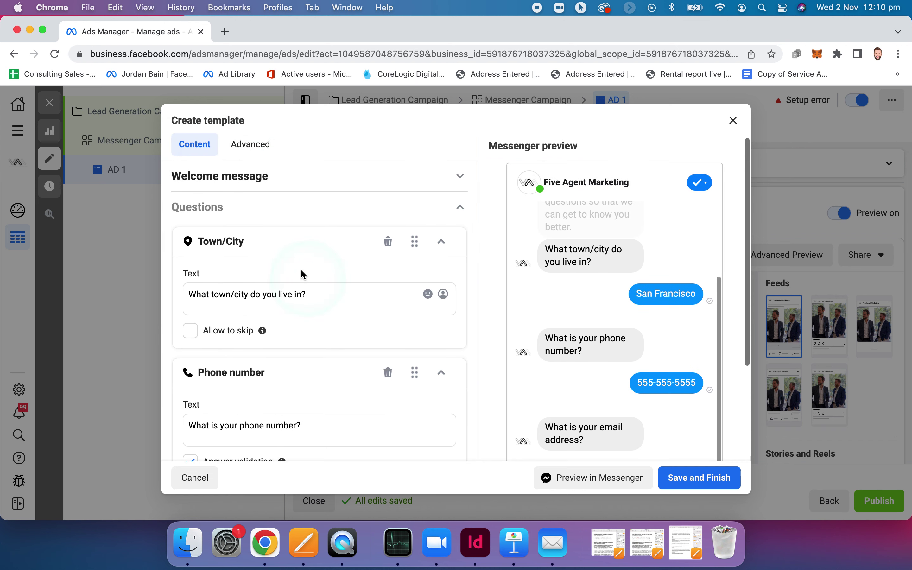
Reword the town/city question to 'What town/suburb do you live in?'.
left_click(297, 271)
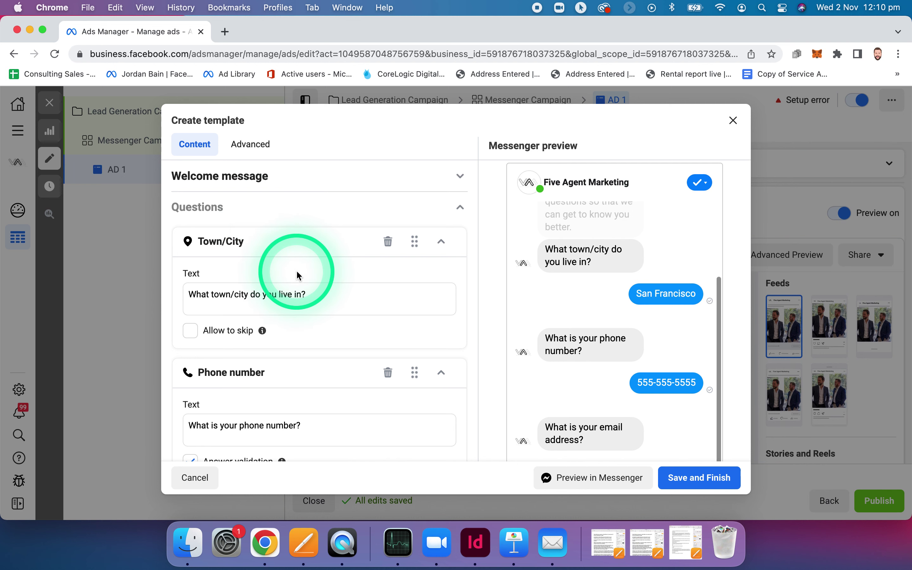
scroll(296, 270, "down", 2)
scroll(297, 272, "up", 2)
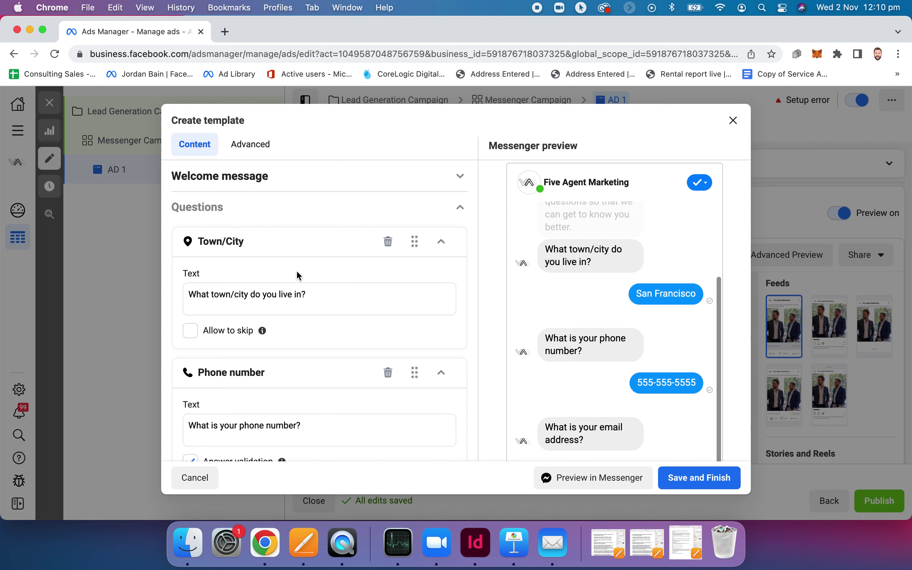
left_click(284, 298)
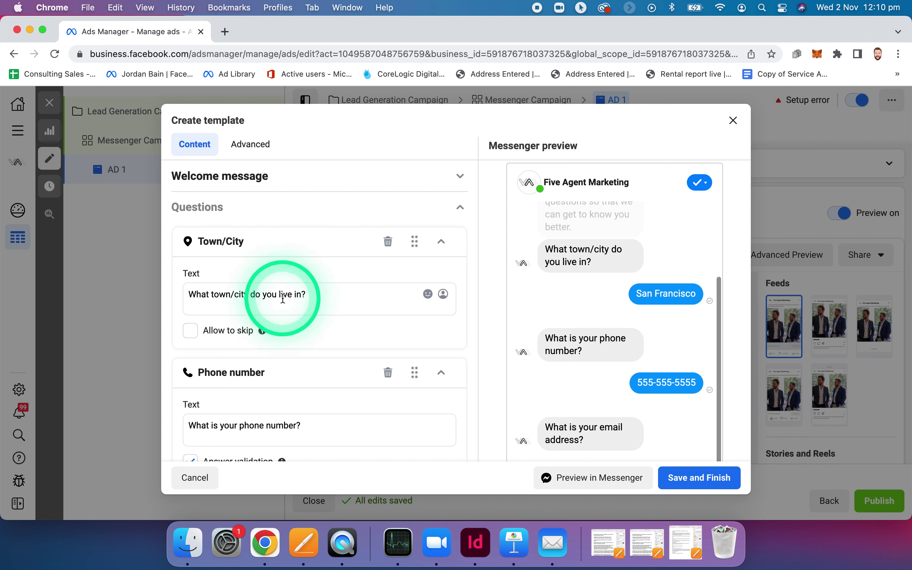
left_click(247, 291)
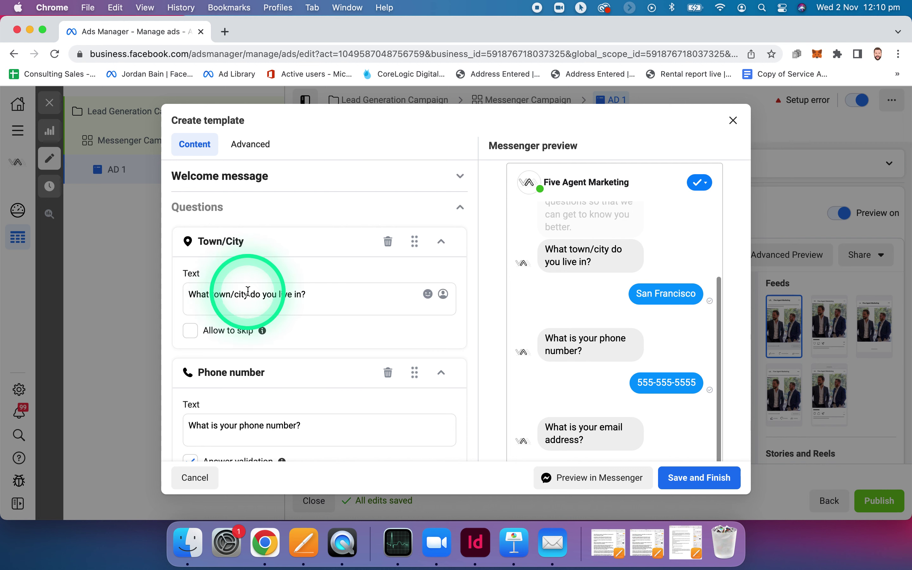
left_click(255, 310)
key("BackSpace")
key("BackSpace")
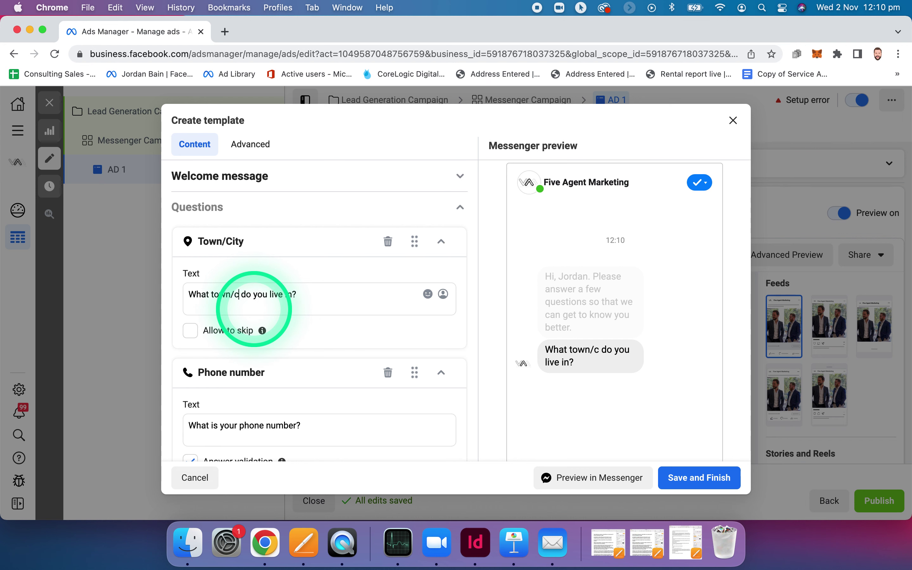
key("BackSpace")
type("suburb")
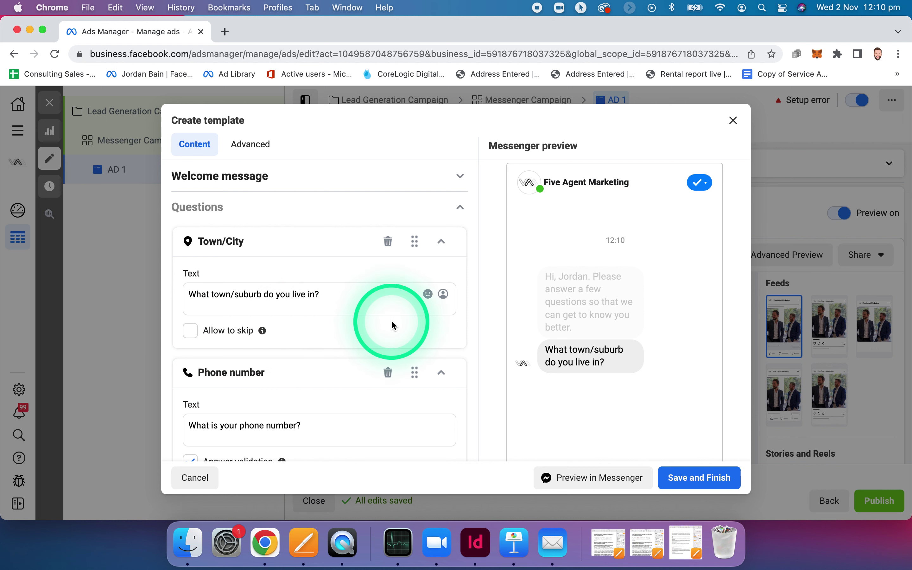
Check the question types without adding any, and expand the Completion message settings.
scroll(392, 322, "down", 1)
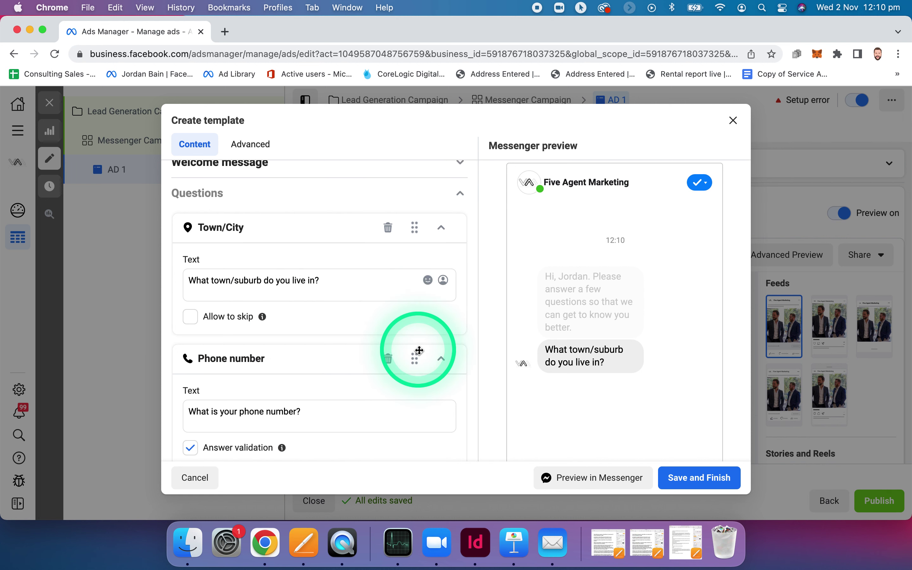
scroll(391, 367, "down", 3)
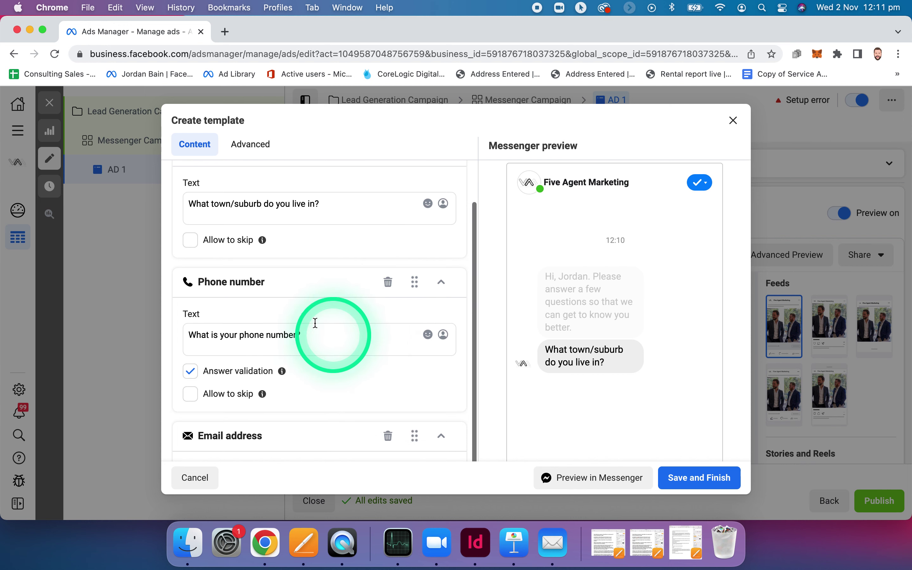
scroll(308, 320, "down", 3)
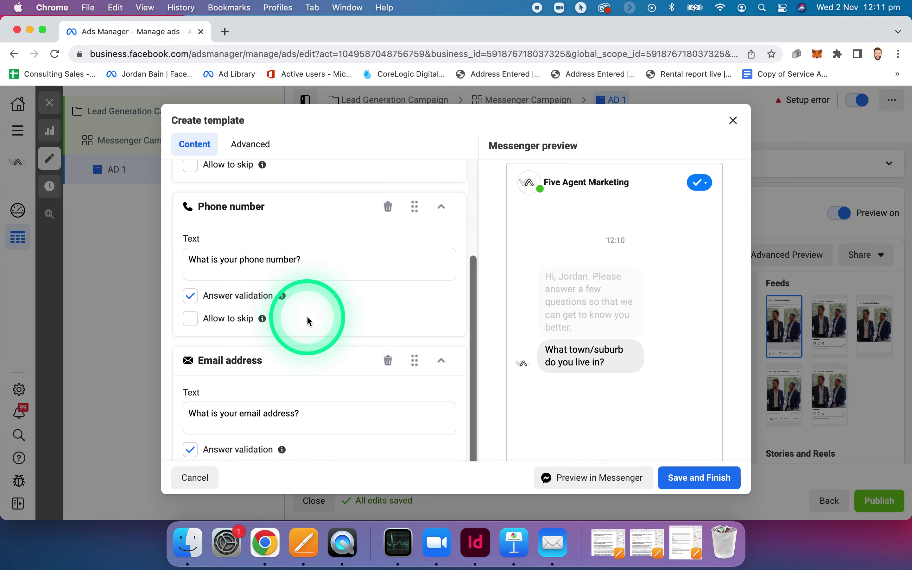
scroll(308, 321, "down", 1)
scroll(324, 386, "down", 5)
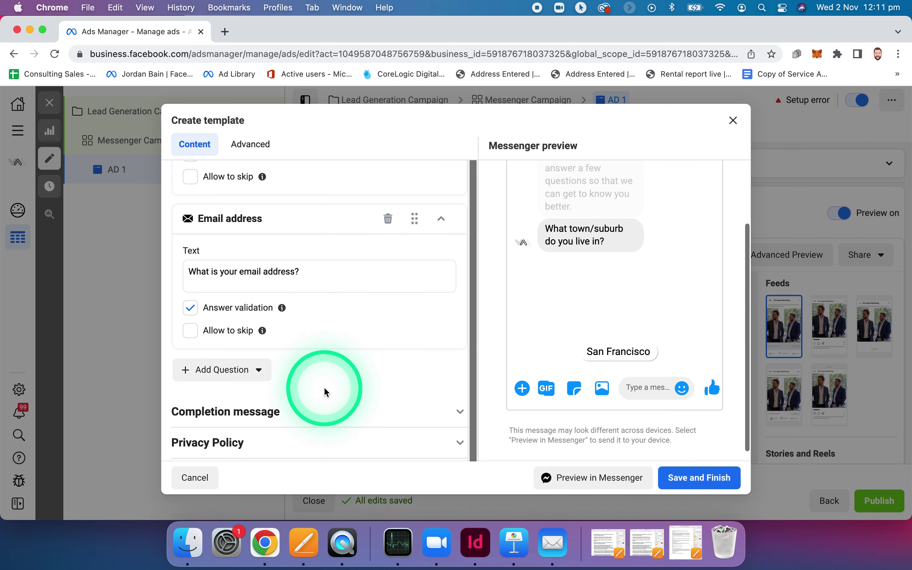
scroll(327, 392, "down", 1)
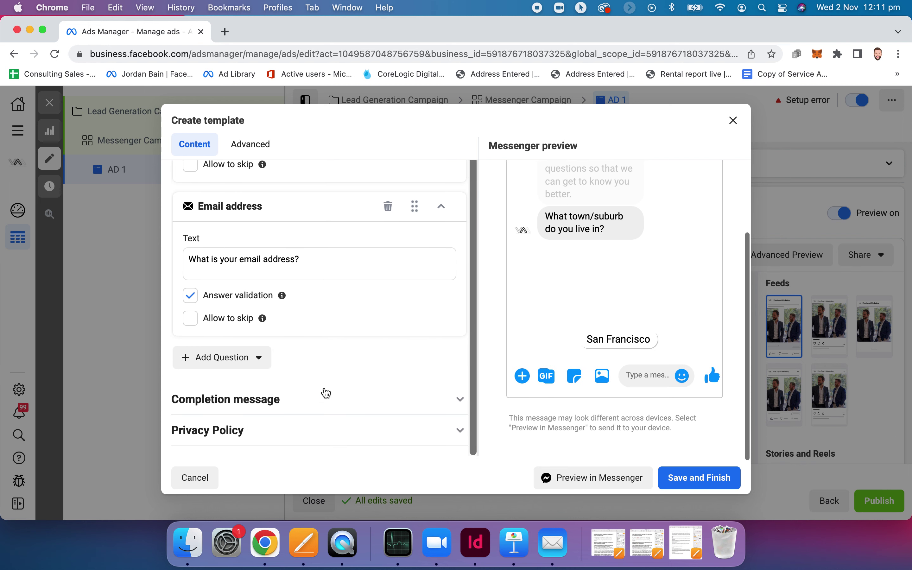
left_click(260, 362)
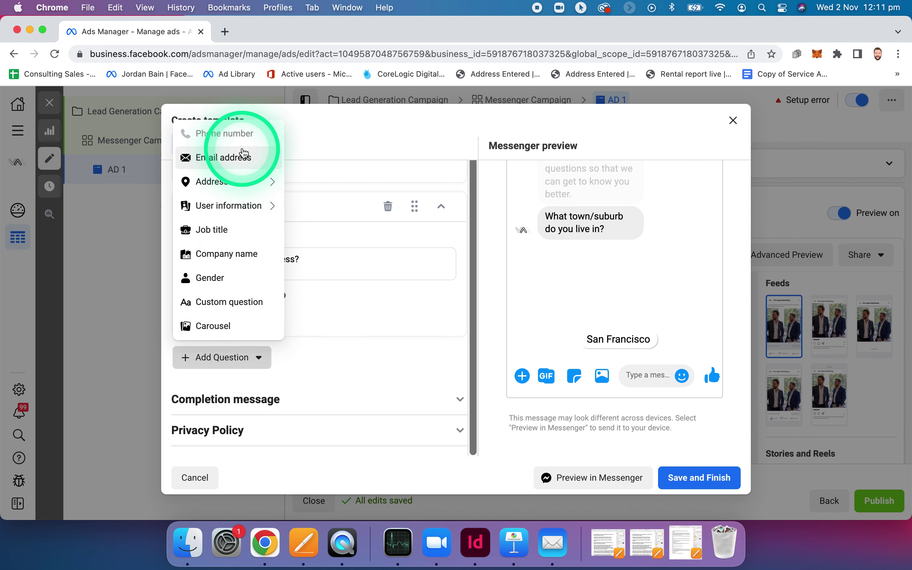
mouse_move(237, 207)
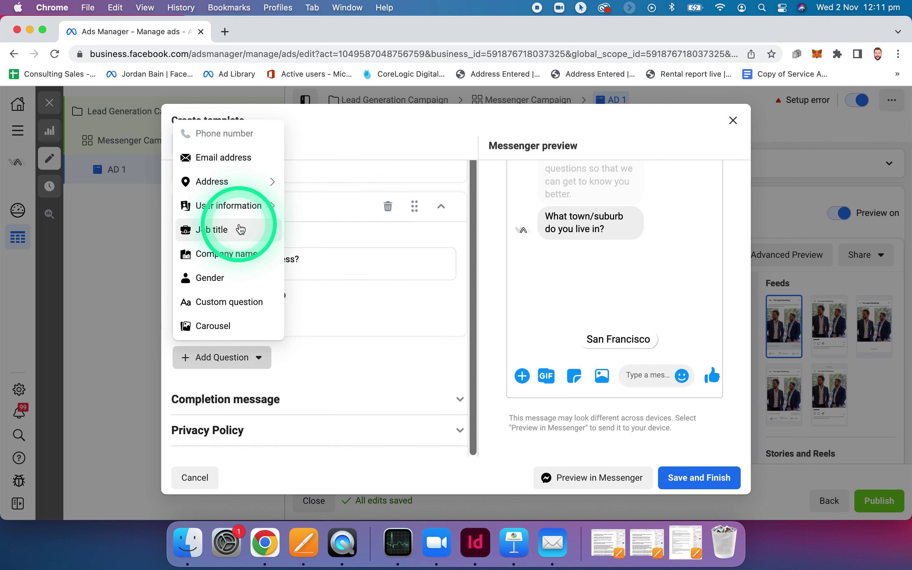
left_click(364, 382)
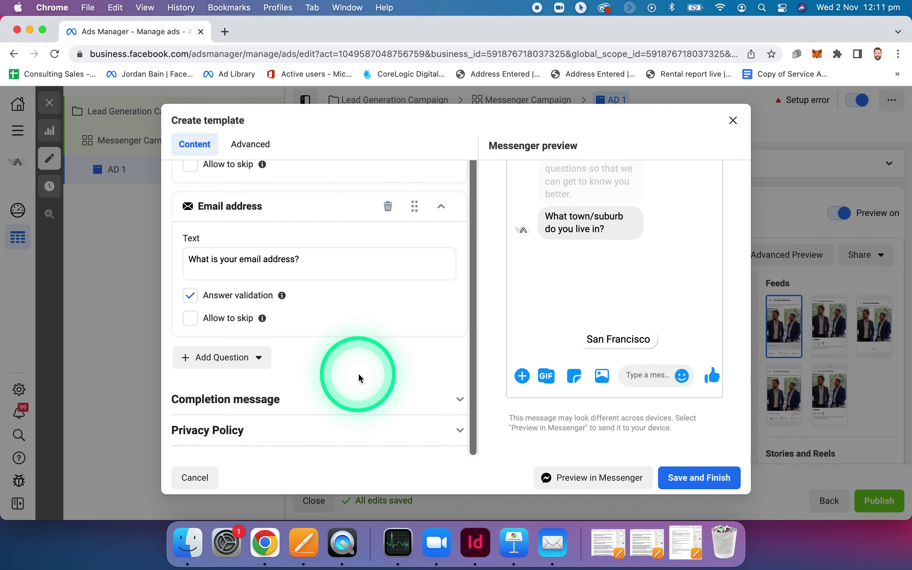
left_click(307, 406)
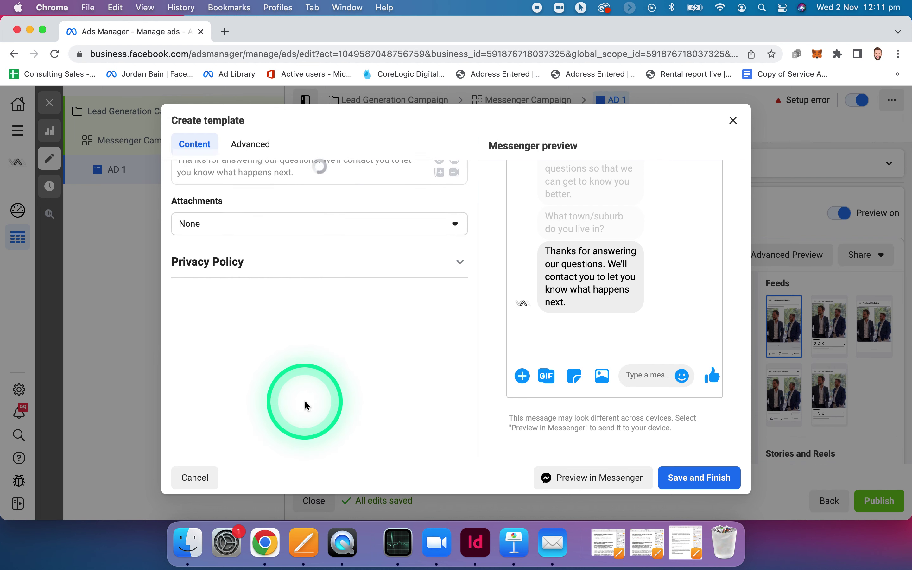
Keep the default 'Thanks for answering our questions' completion message and expand Privacy Policy.
scroll(316, 345, "up", 5)
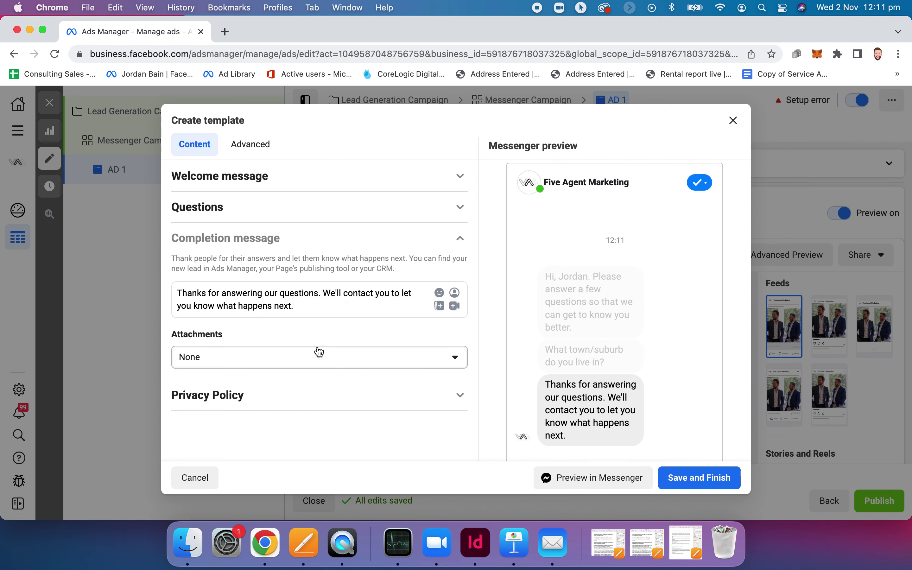
left_click_drag(303, 323, 183, 286)
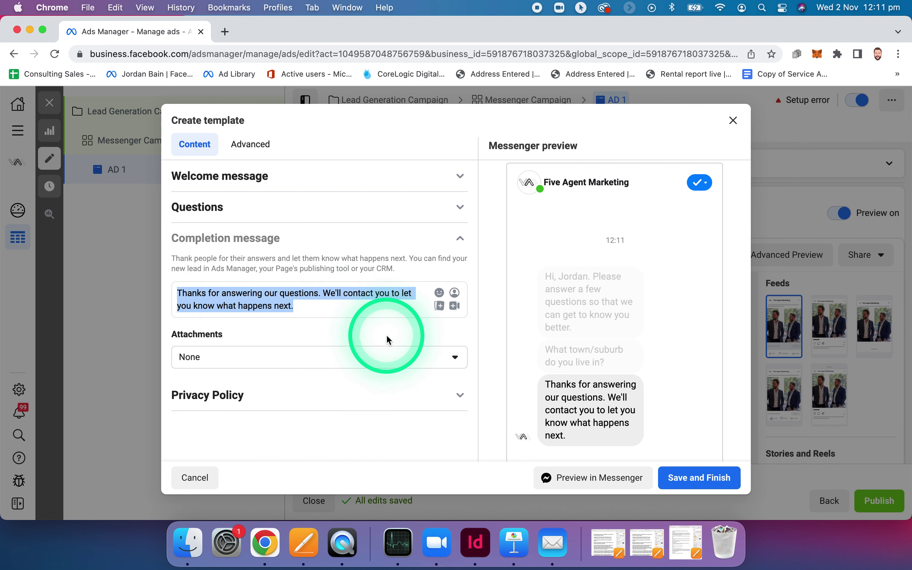
left_click(322, 301)
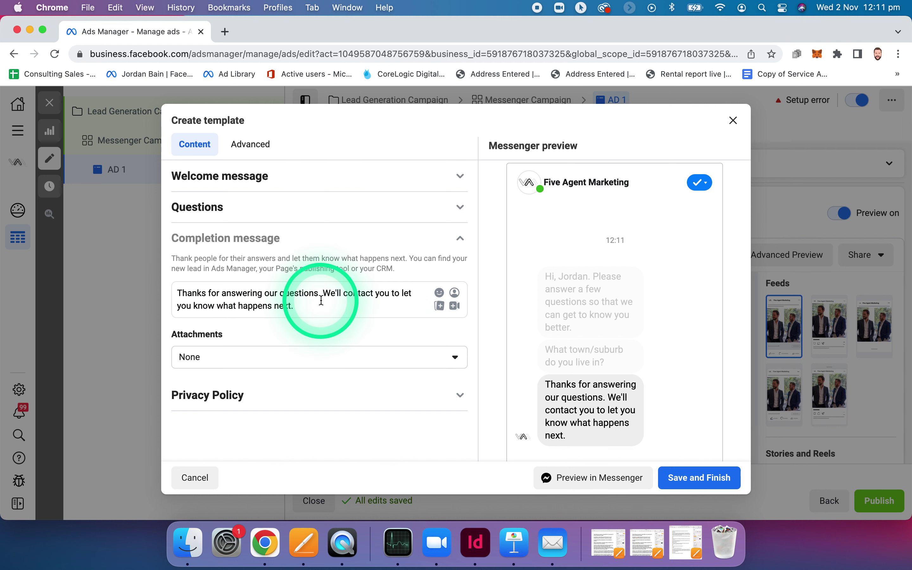
left_click(302, 326)
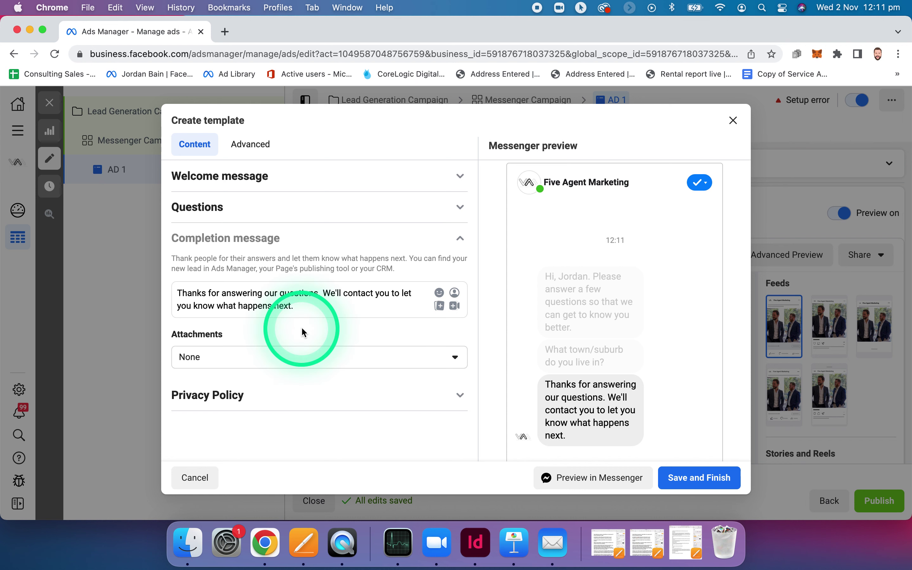
left_click(314, 393)
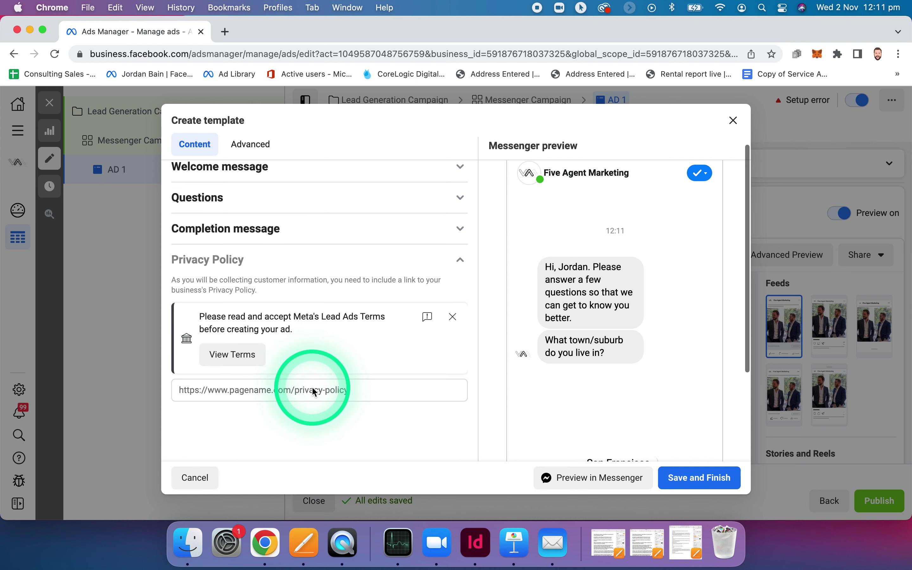
left_click(282, 309)
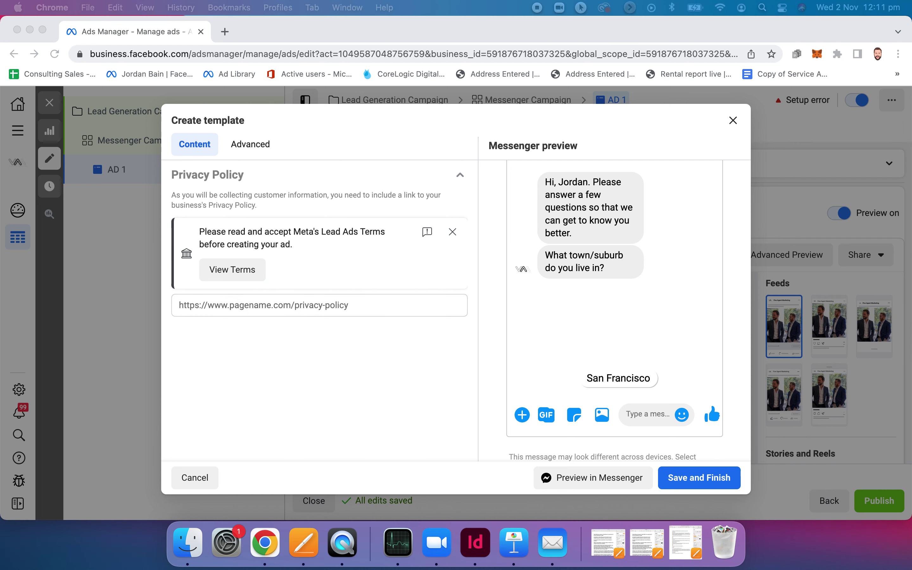
left_click(337, 305)
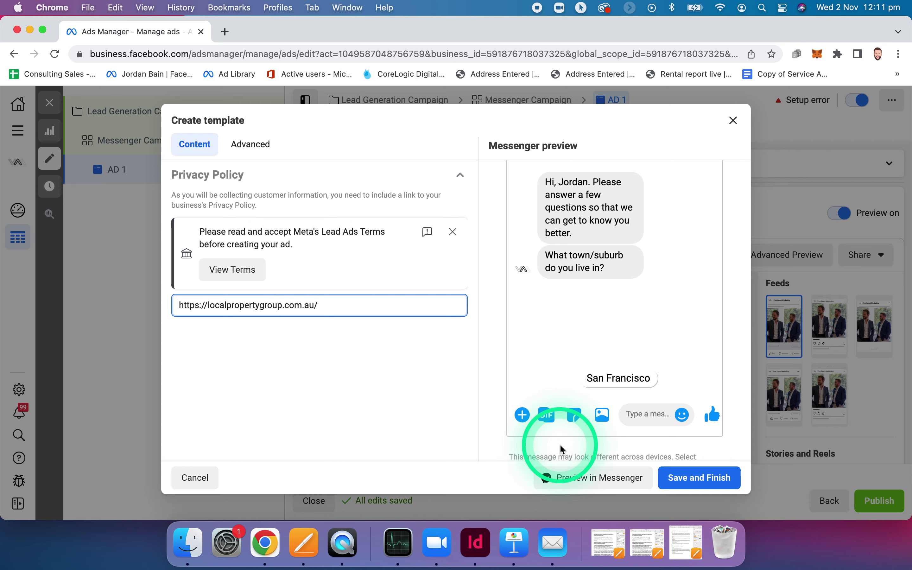
left_click(606, 482)
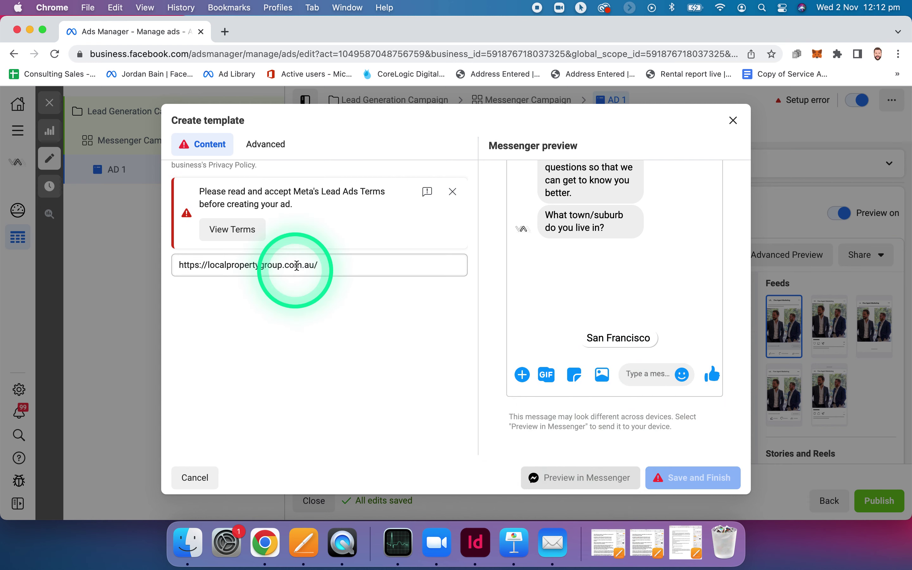
left_click(245, 231)
left_click(581, 436)
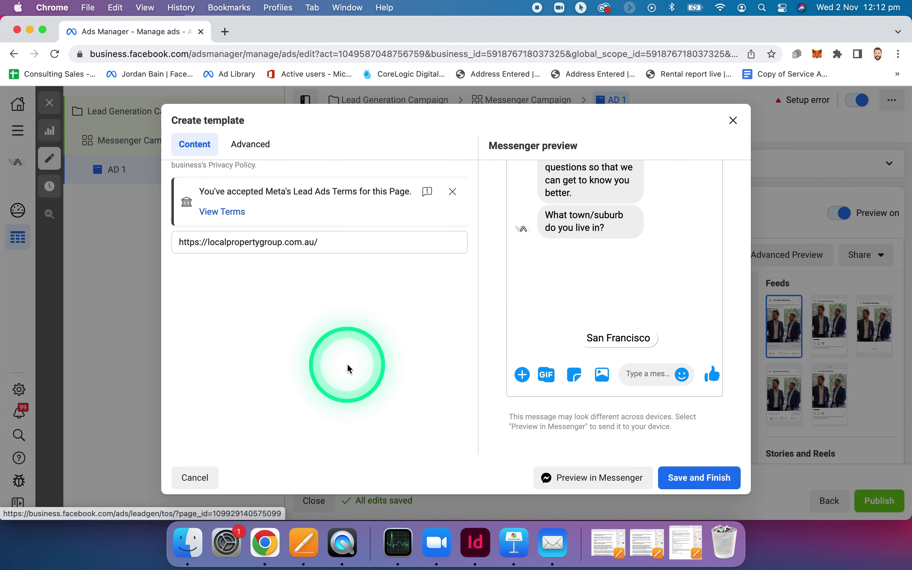
left_click(552, 474)
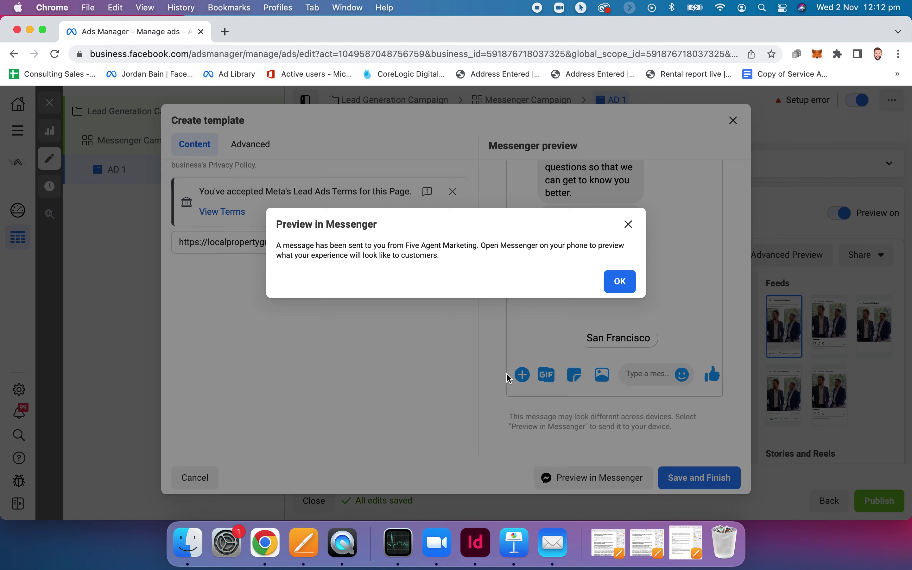
left_click(625, 281)
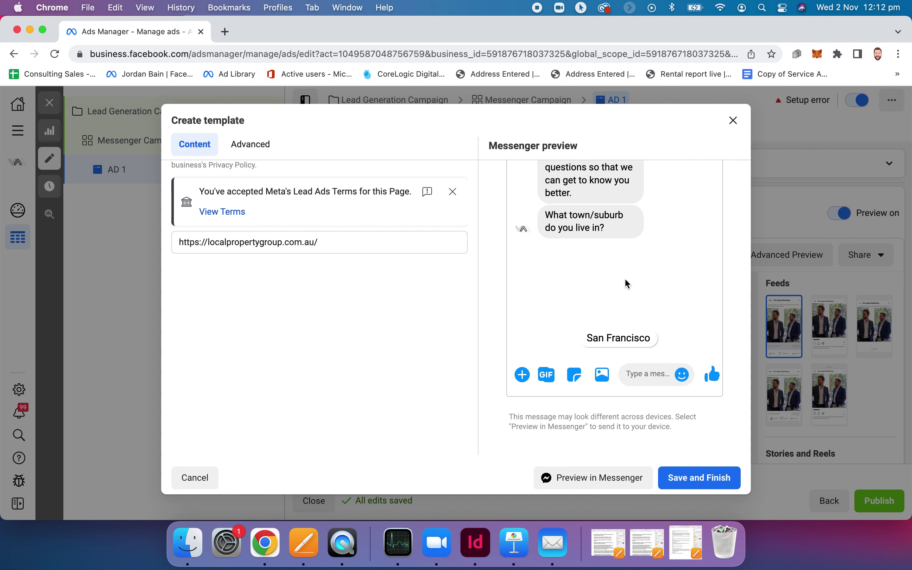
Expand the template's Questions section showing Town/City, Phone number and Email address.
scroll(626, 283, "up", 5)
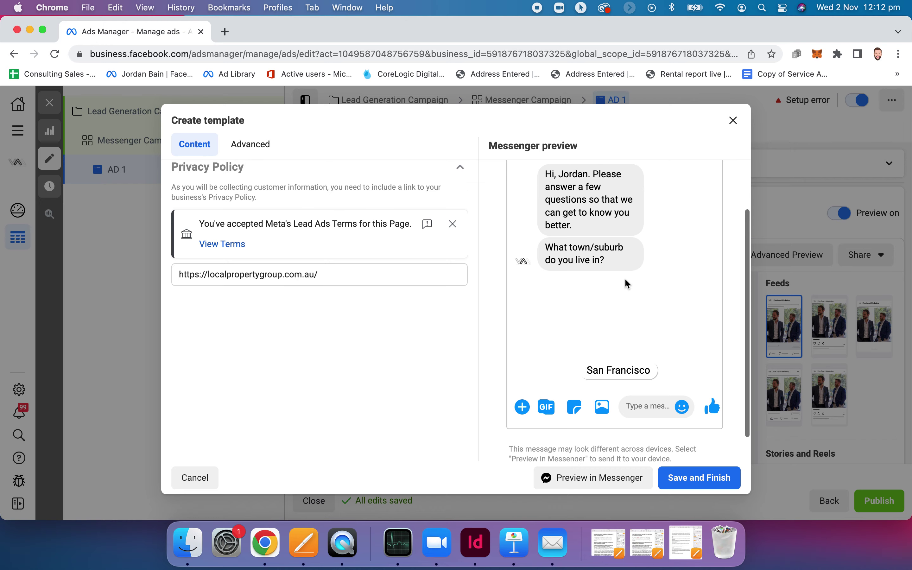
left_click(621, 254)
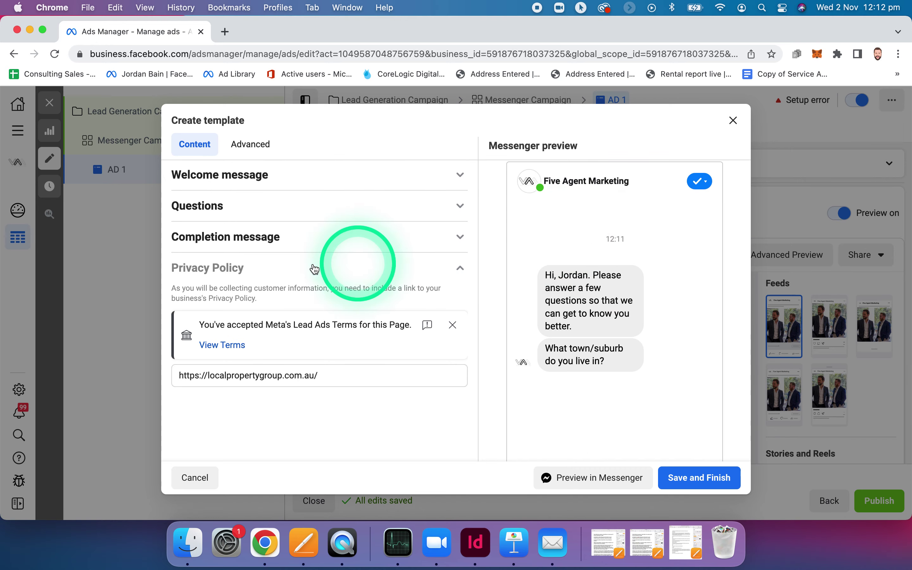
left_click(314, 214)
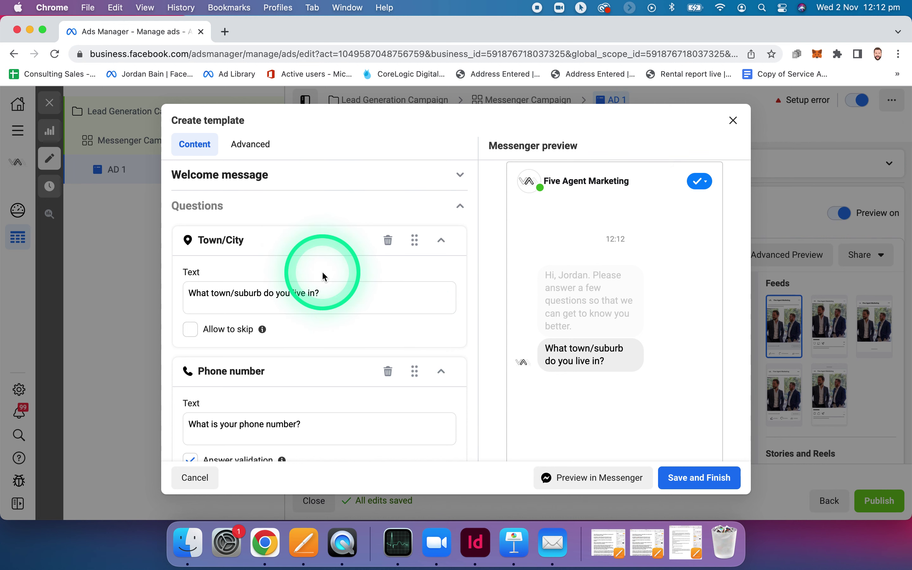
Review the questions, browse the addable question types such as Address, and close without adding one.
scroll(338, 318, "down", 3)
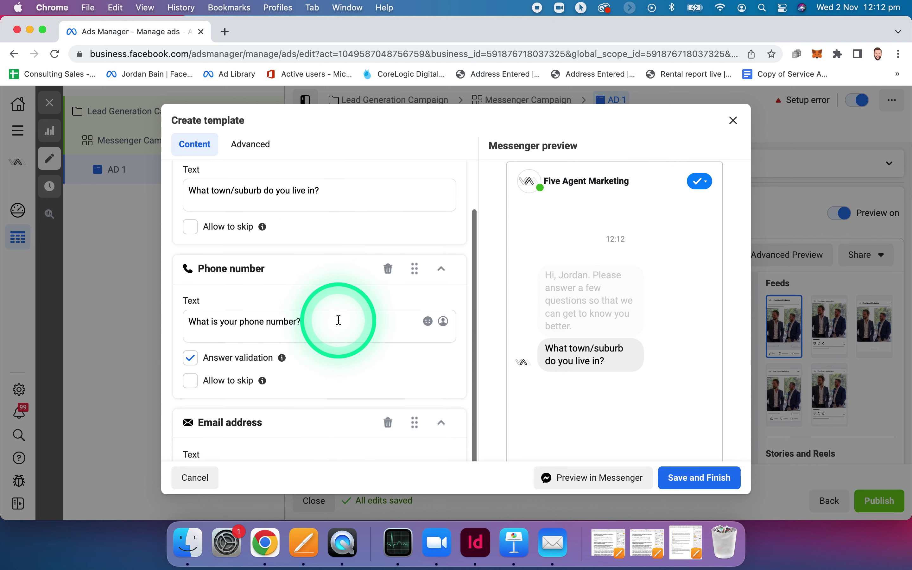
scroll(318, 304, "down", 4)
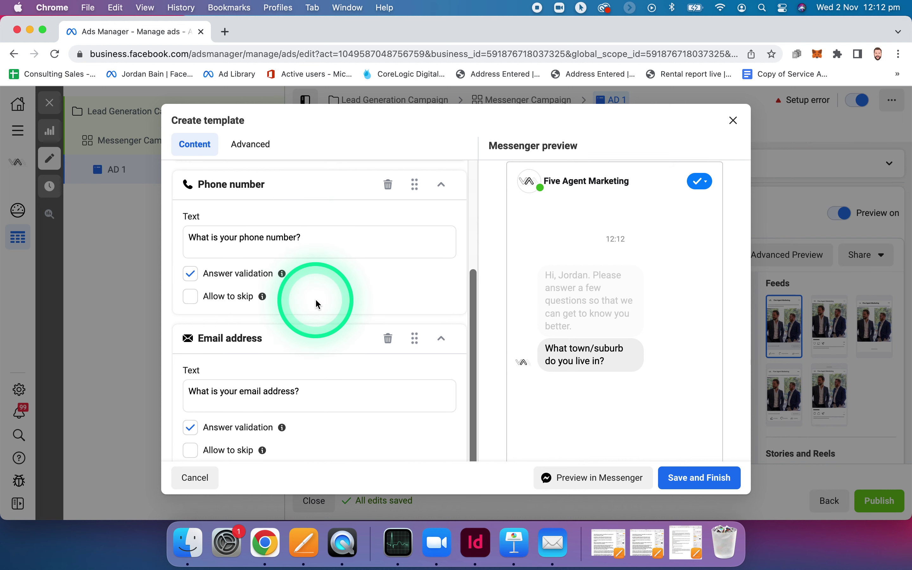
scroll(301, 332, "up", 5)
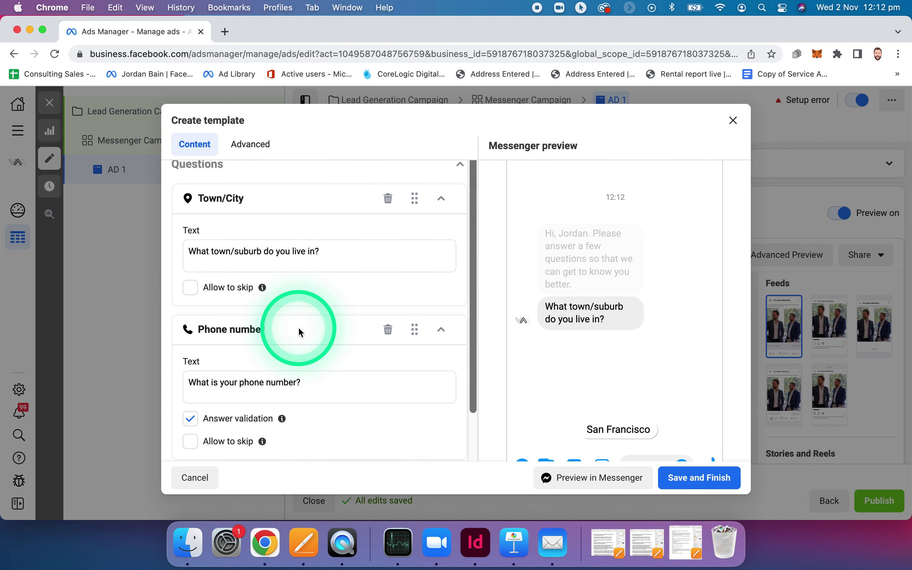
scroll(345, 250, "down", 3)
scroll(345, 250, "down", 2)
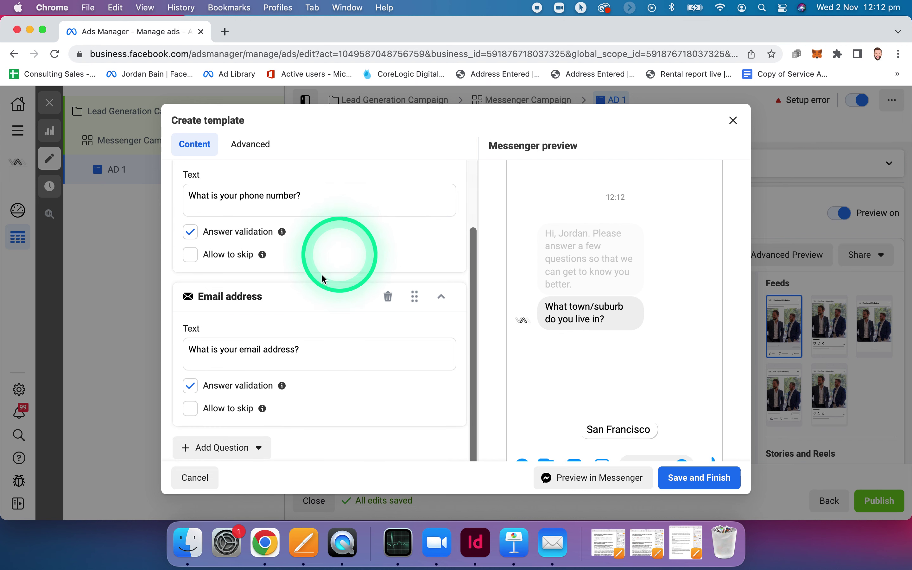
left_click(224, 448)
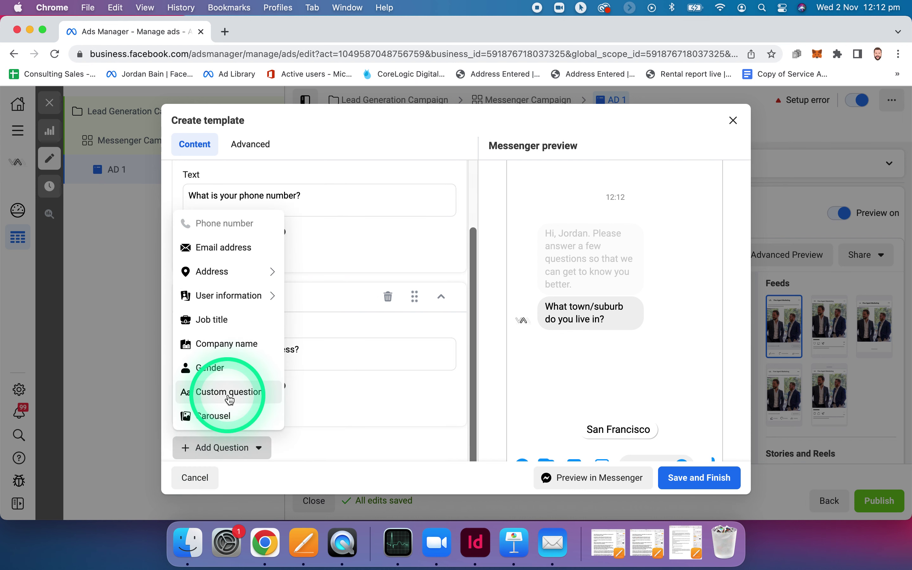
mouse_move(232, 277)
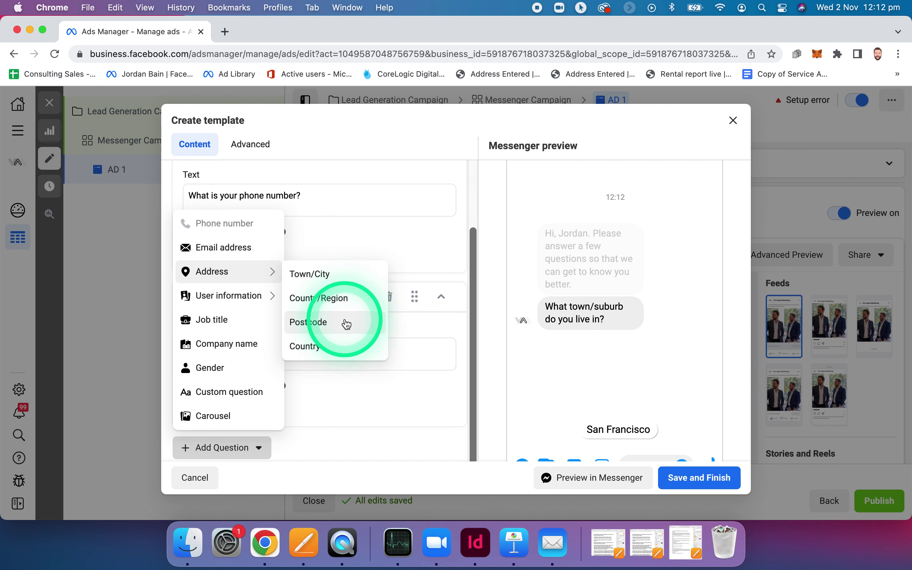
left_click(356, 240)
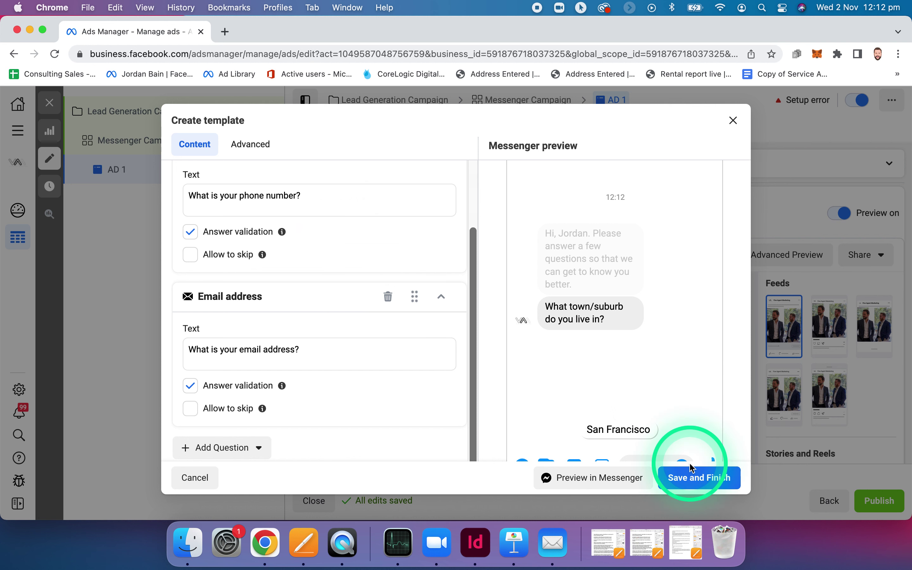
Save and finish the Messenger template and confirm with Got it.
left_click(703, 485)
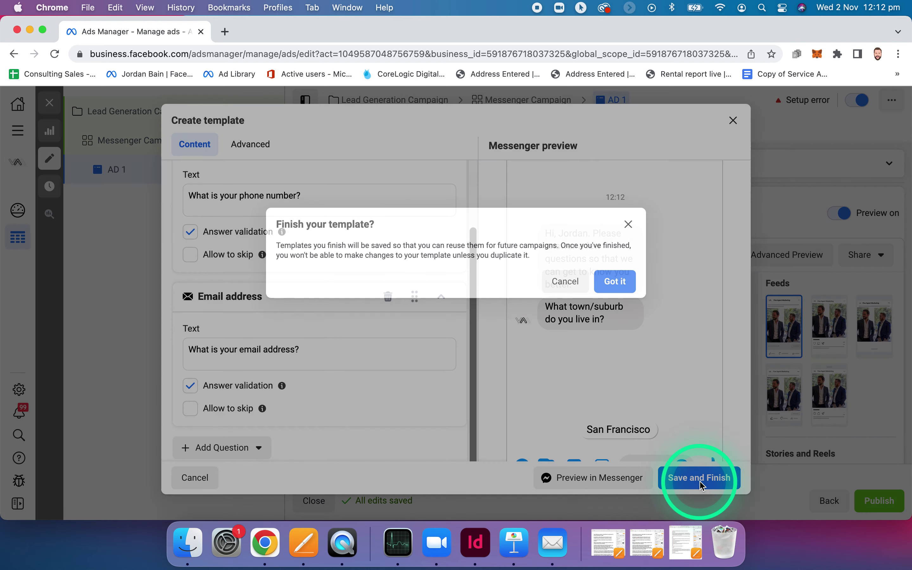
left_click(616, 281)
scroll(459, 296, "down", 6)
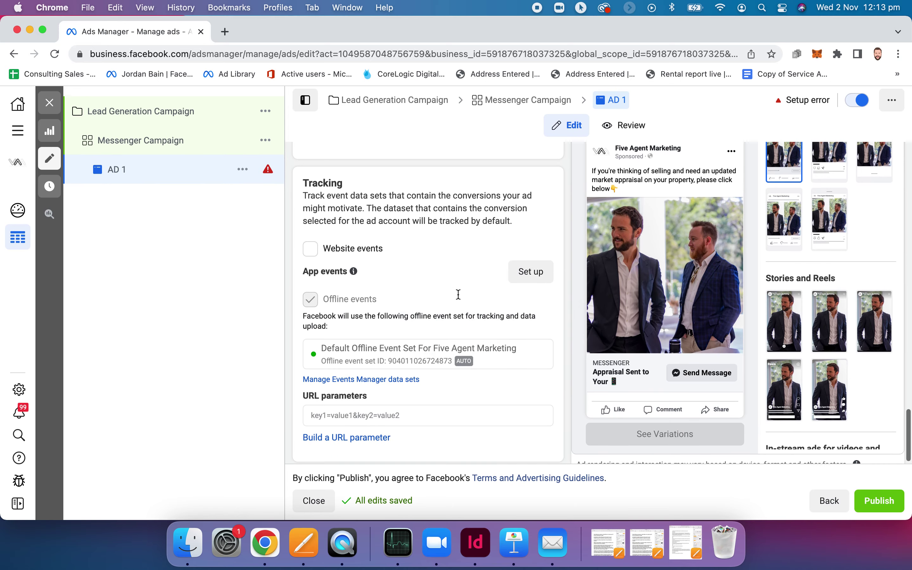
scroll(459, 295, "up", 7)
left_click(403, 386)
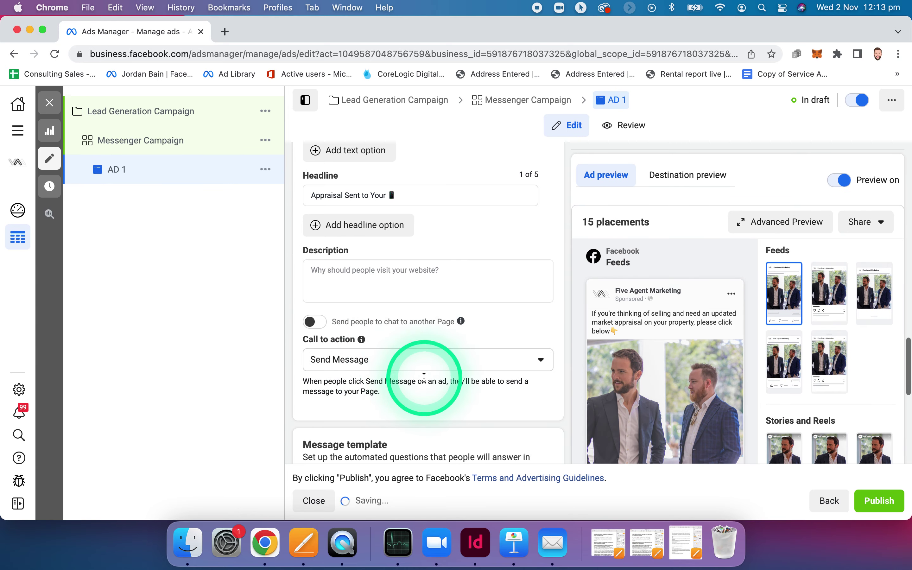
Check the ad's message template and Tracking settings, then close the App events setup page.
scroll(412, 375, "down", 6)
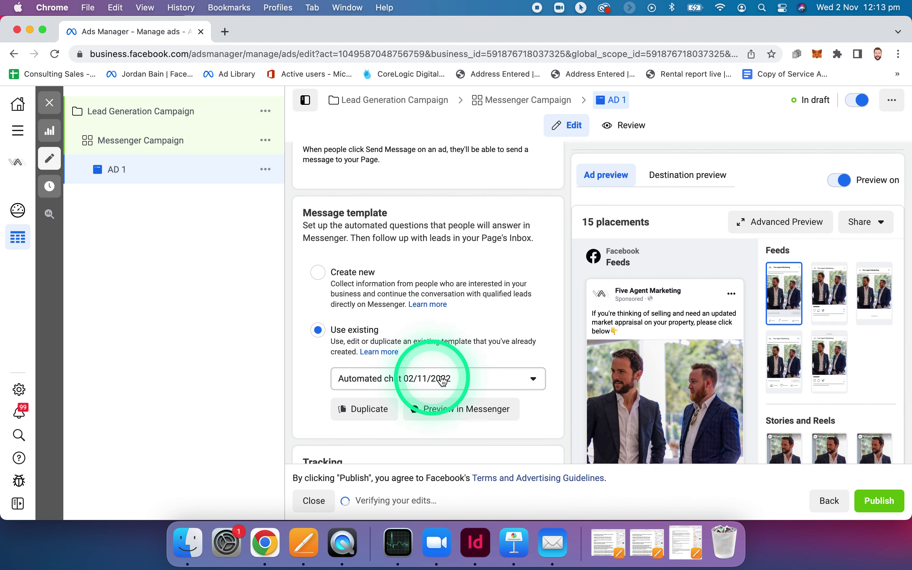
scroll(470, 377, "down", 10)
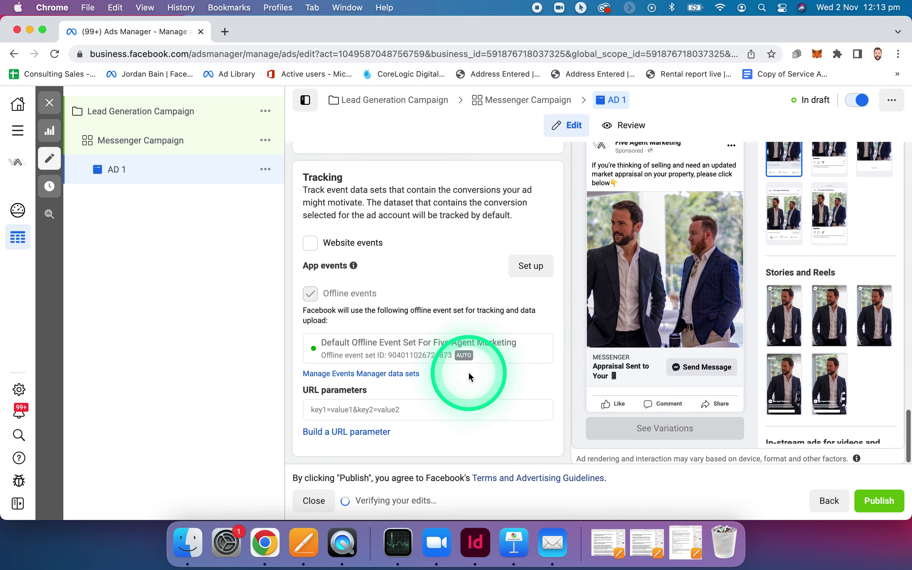
mouse_move(477, 337)
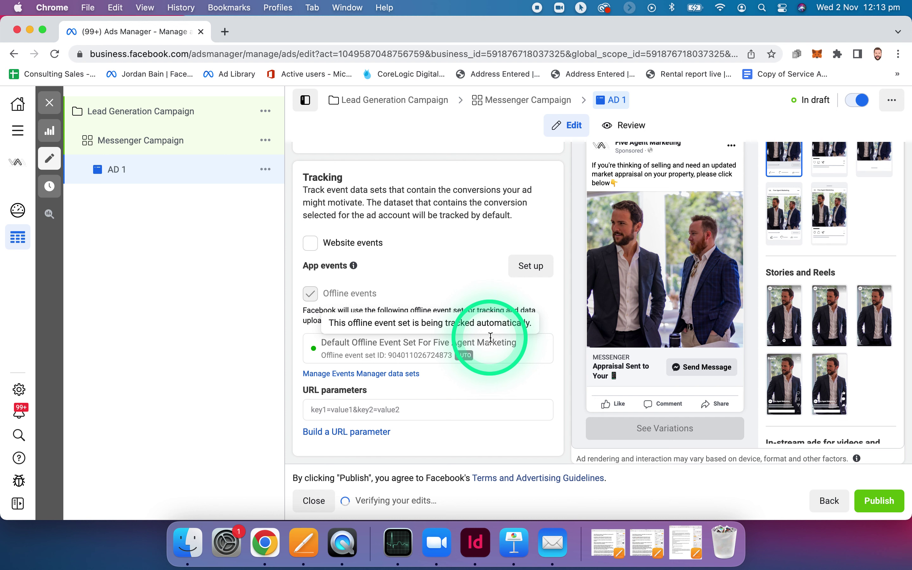
left_click(537, 269)
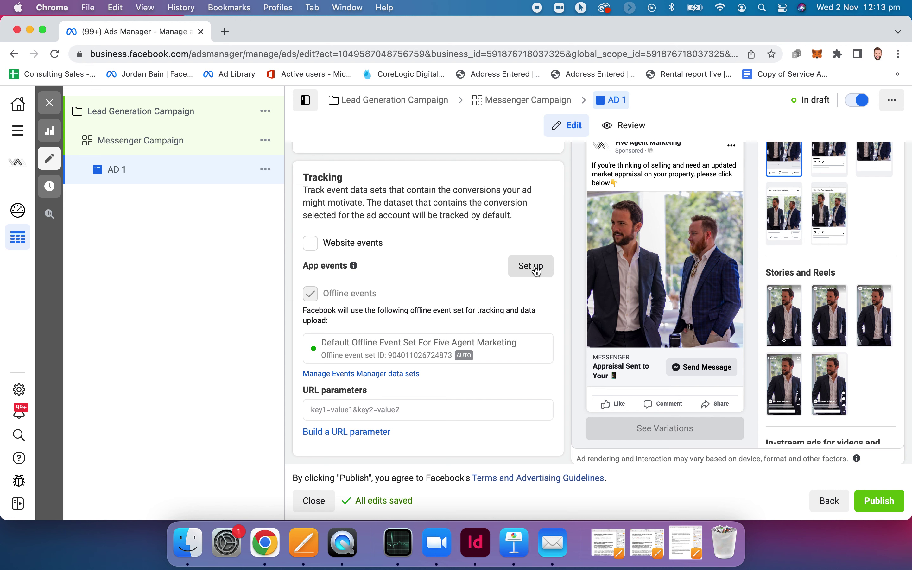
left_click(534, 265)
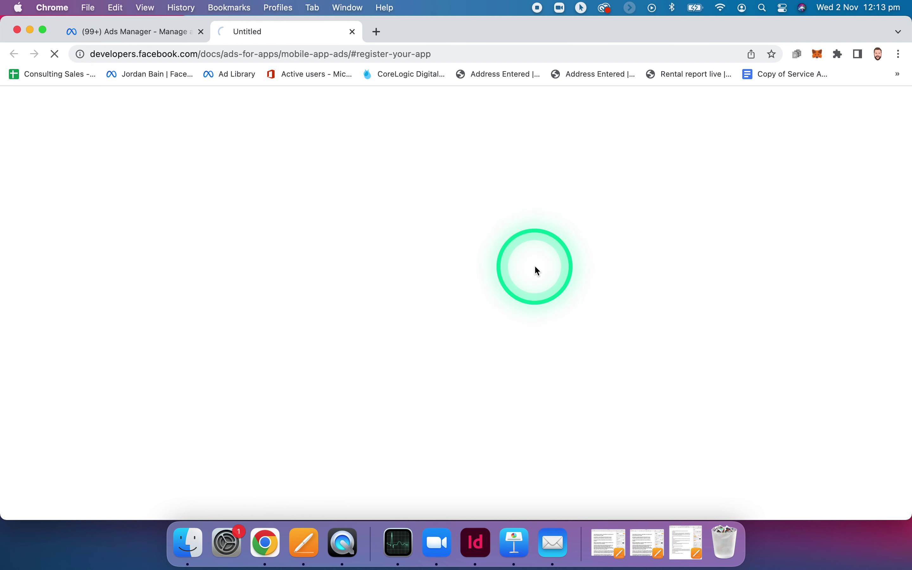
left_click(357, 32)
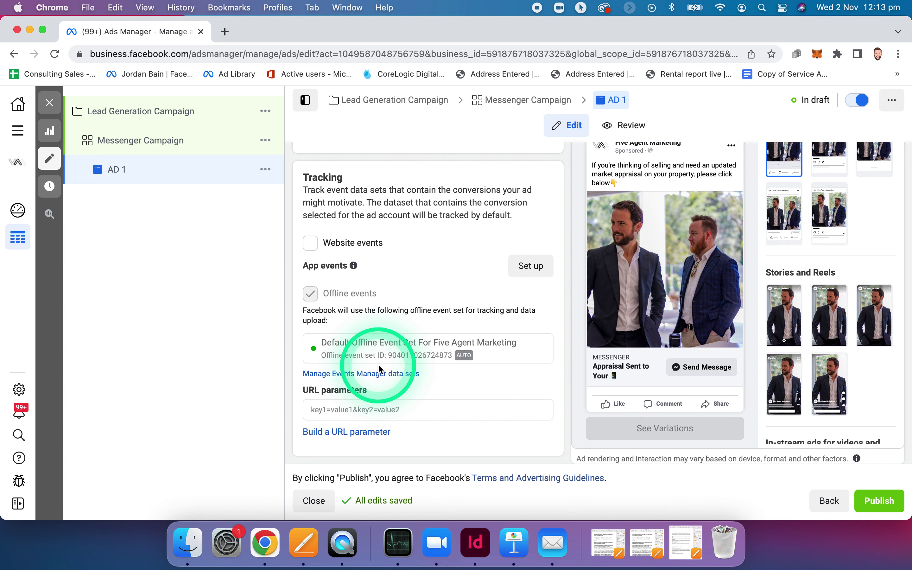
scroll(377, 364, "up", 10)
scroll(378, 364, "up", 5)
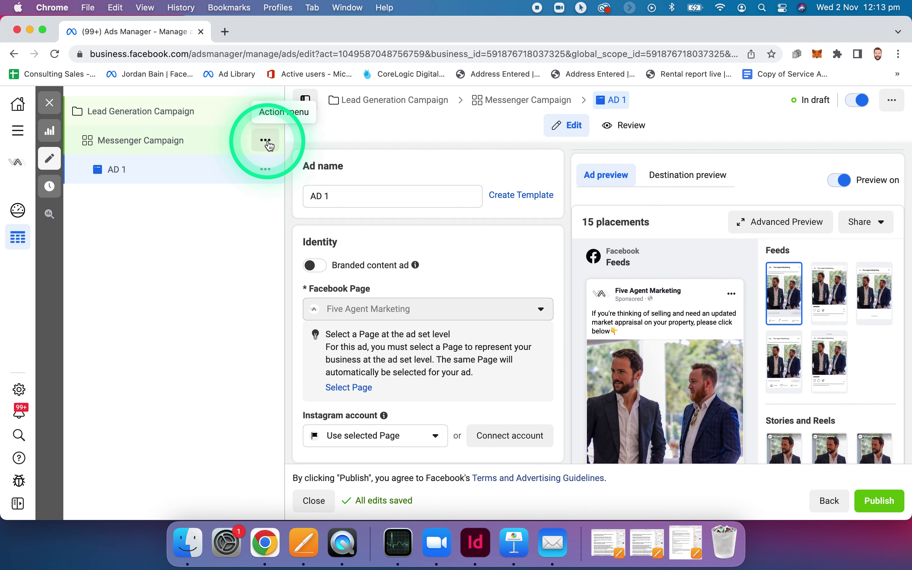
Quickly duplicate the Messenger Campaign ad set and rename the copy to Lead Form Campaign.
left_click(268, 144)
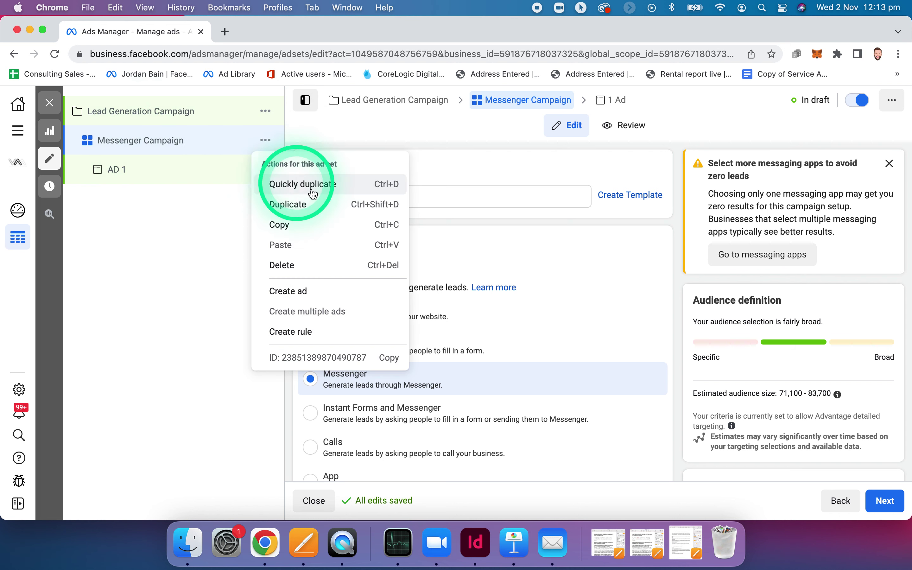
left_click(321, 184)
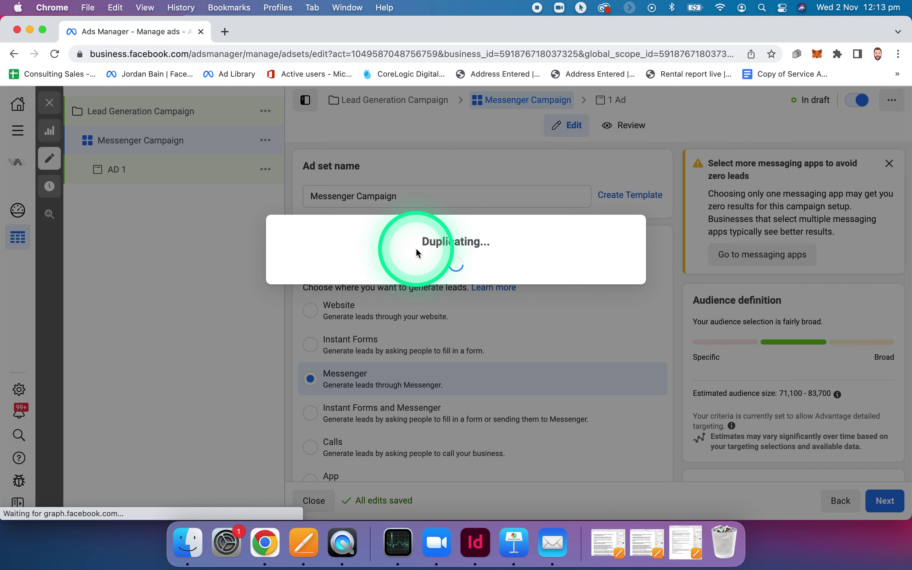
left_click(195, 108)
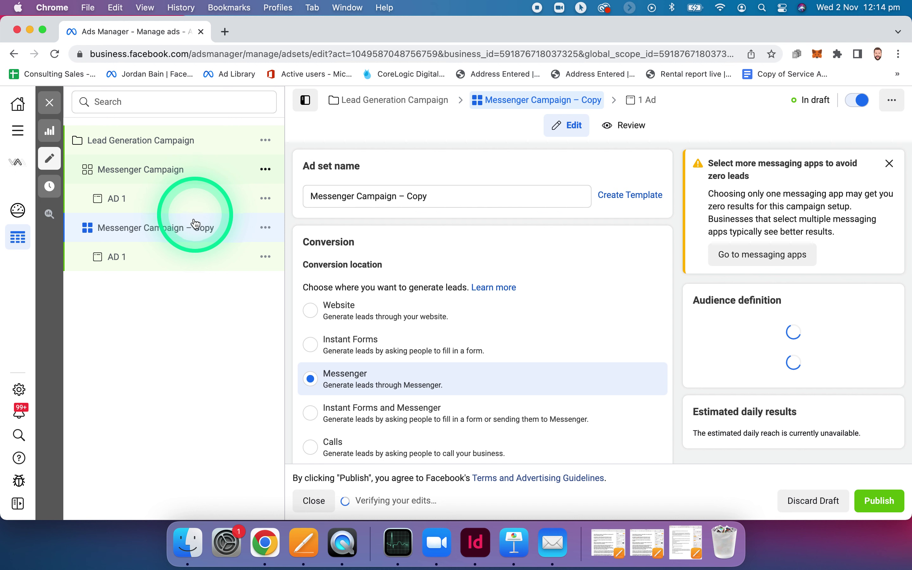
double_click(428, 193)
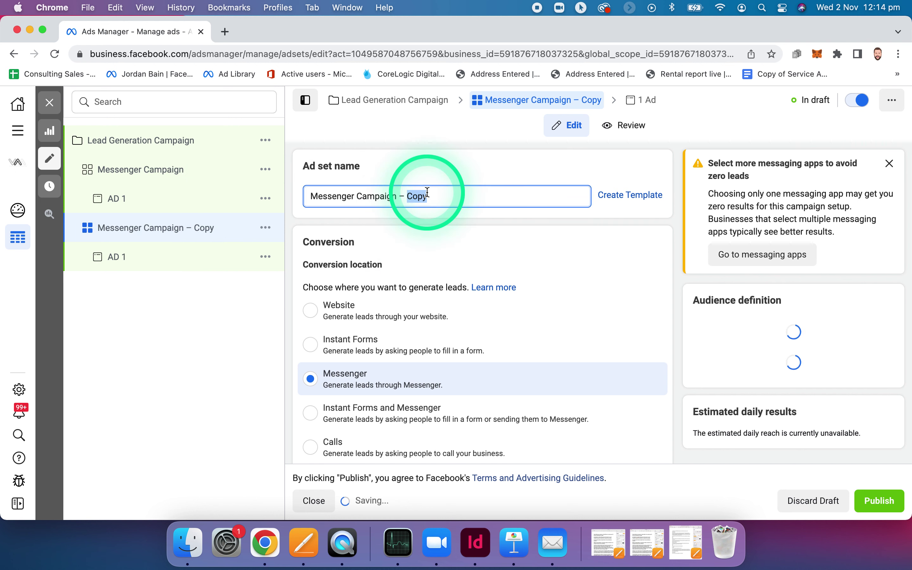
key("BackSpace")
key("BackSpace")
key("BackSpace")
double_click(331, 194)
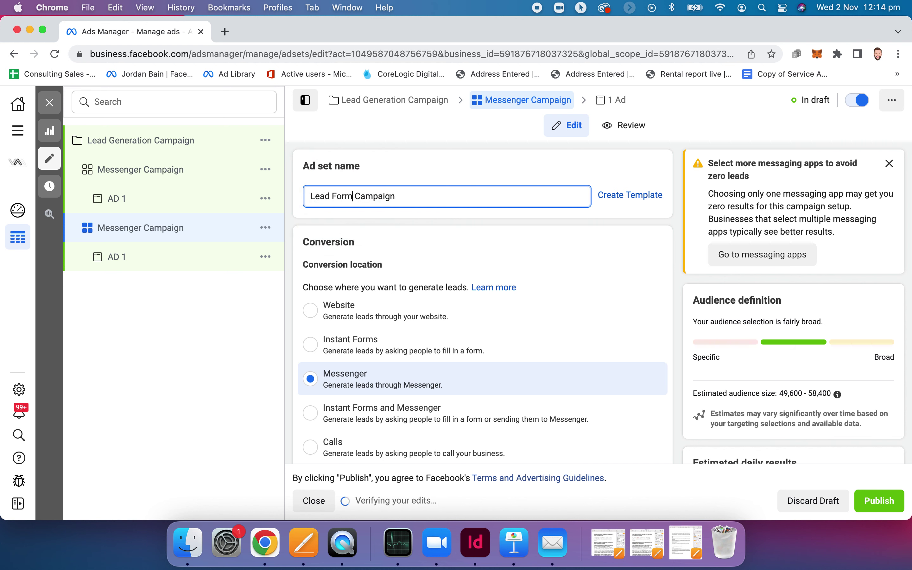
left_click(360, 223)
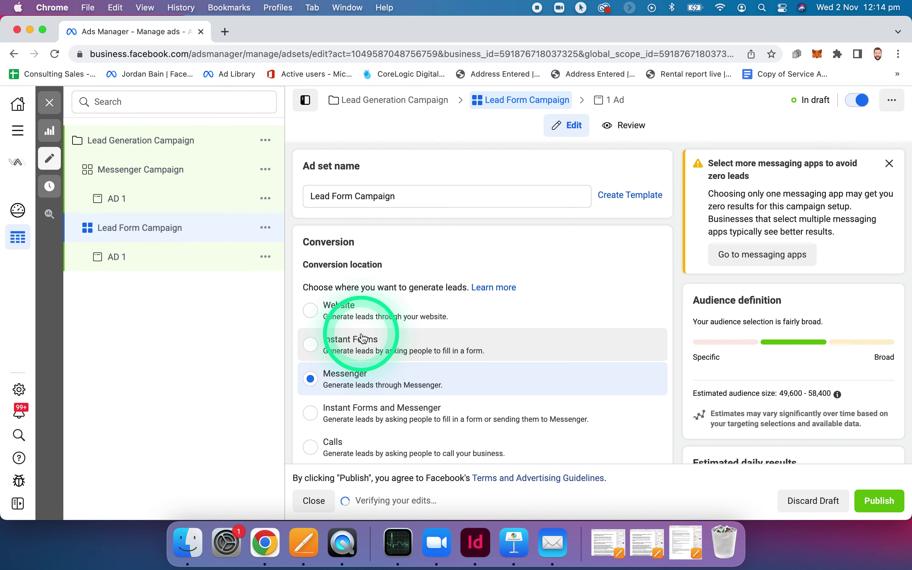
Switch the Lead Form Campaign ad set's conversion location to Instant Forms and open its AD 1.
left_click(387, 345)
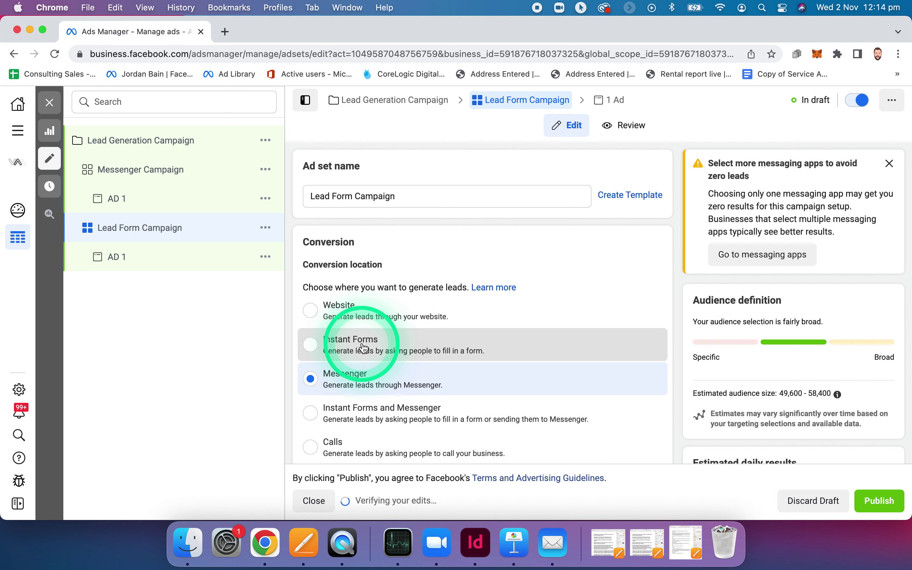
scroll(362, 342, "down", 8)
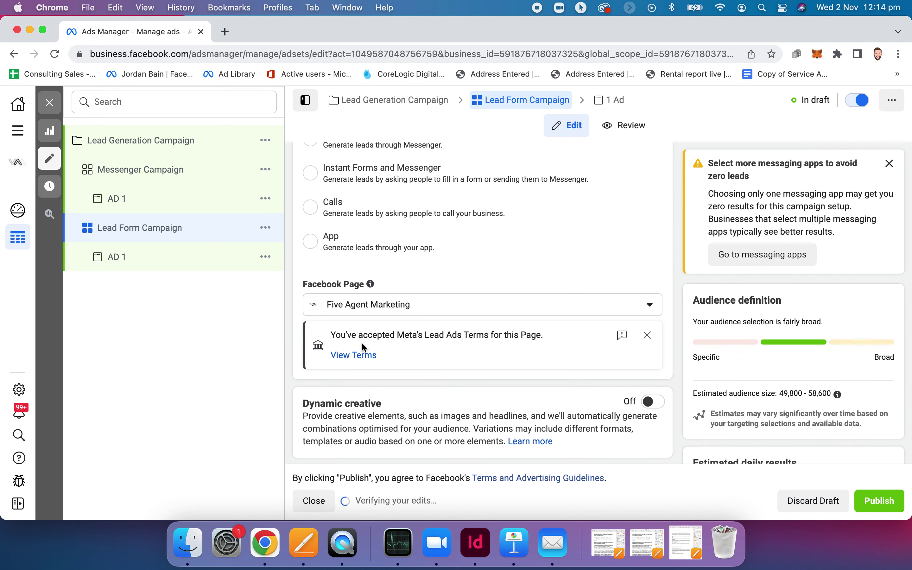
scroll(362, 342, "down", 10)
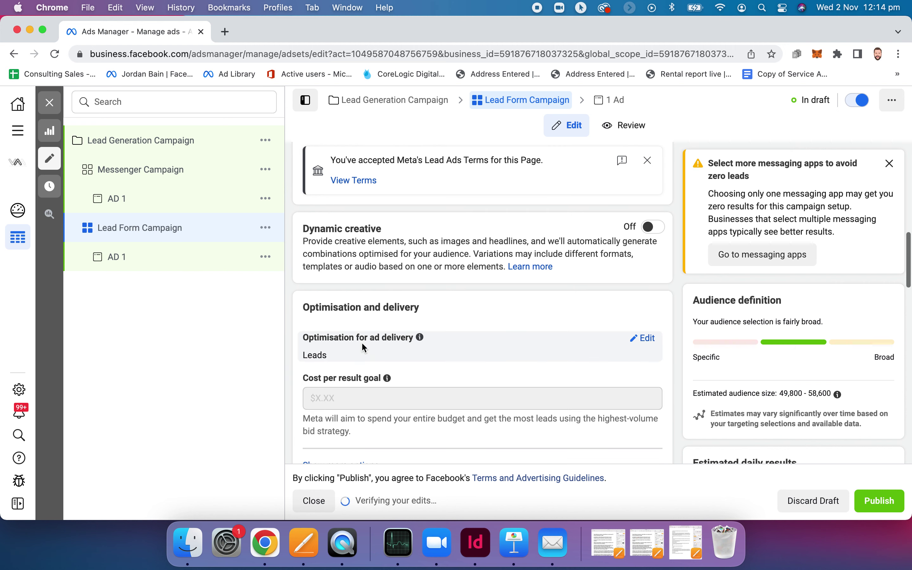
scroll(363, 343, "down", 10)
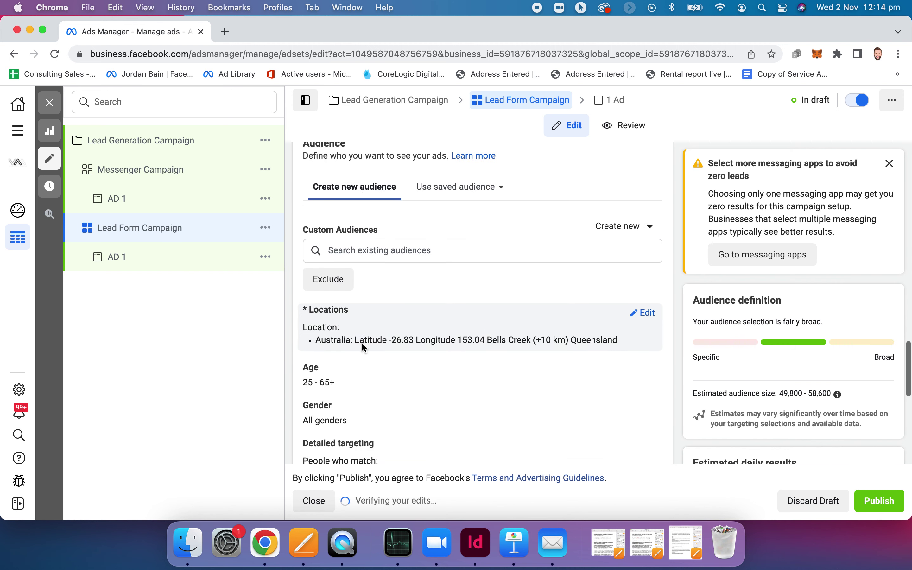
left_click(432, 287)
scroll(432, 287, "down", 8)
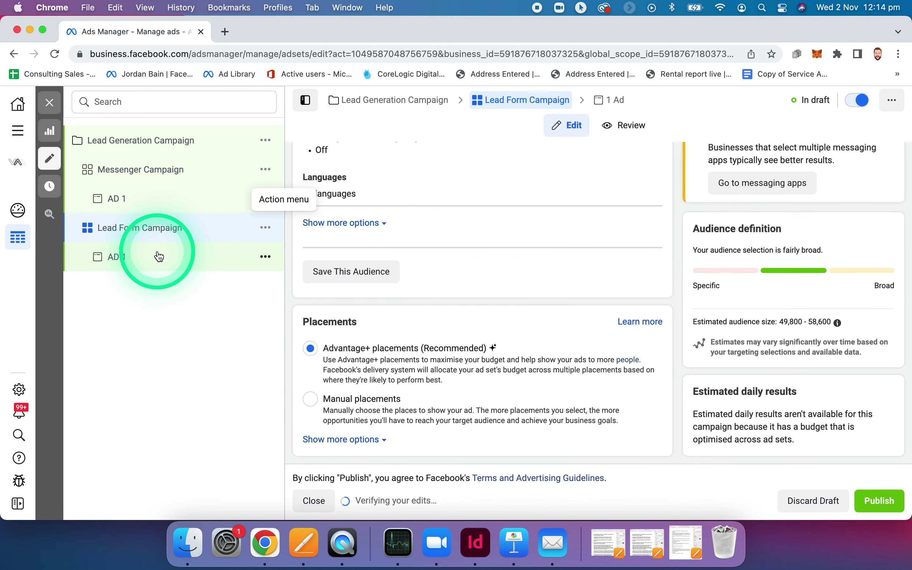
left_click(159, 257)
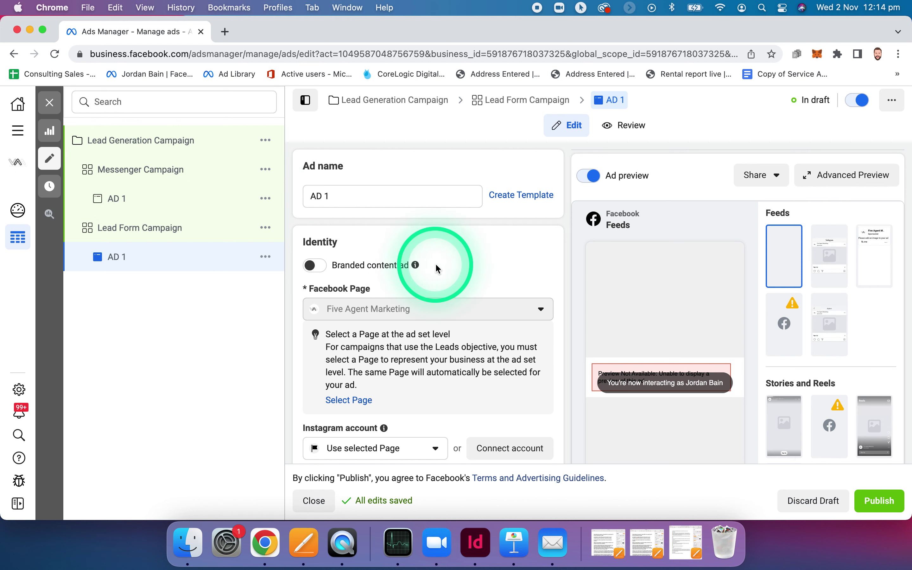
Add the two-men-in-suits photo from the account's images and accept its crops for all 15 placements.
scroll(438, 269, "down", 3)
scroll(438, 268, "down", 15)
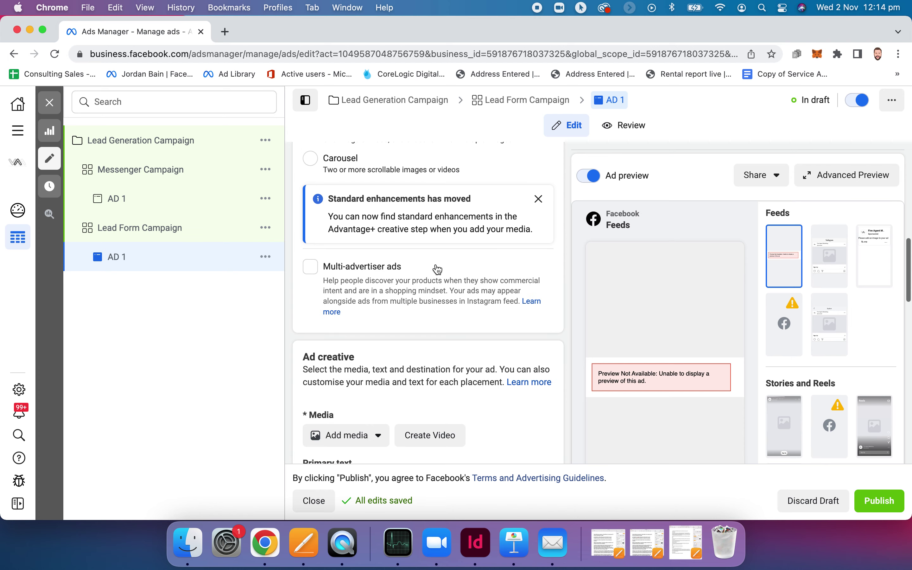
scroll(438, 269, "down", 4)
left_click(343, 361)
left_click(351, 390)
left_click(283, 239)
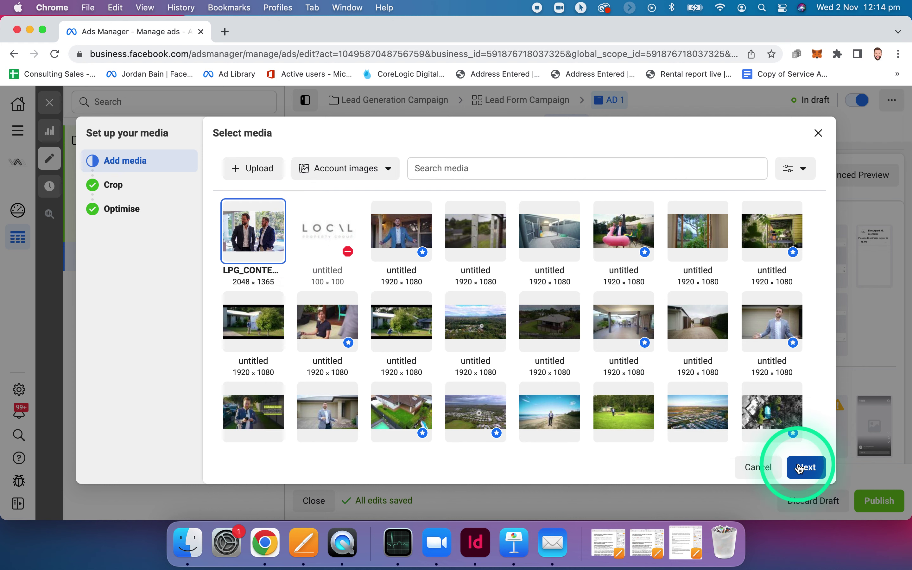
left_click(801, 469)
left_click(805, 469)
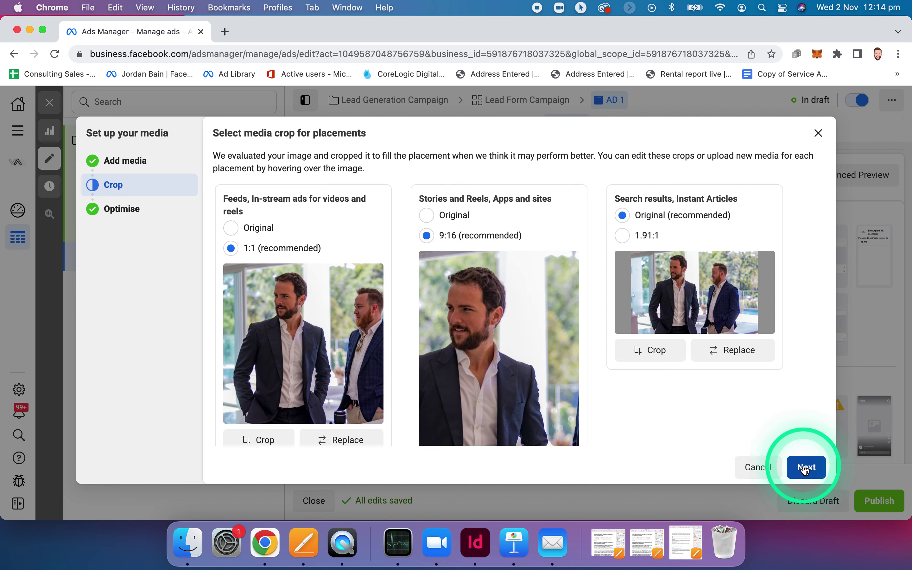
left_click(805, 469)
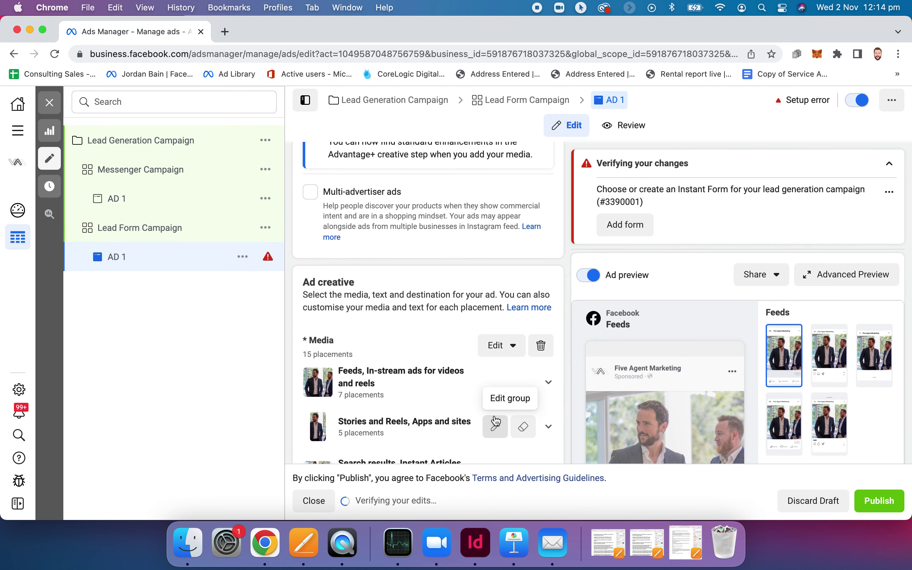
Copy the Messenger ad's primary text about the market appraisal into the Lead Form ad.
scroll(496, 421, "down", 4)
left_click(443, 383)
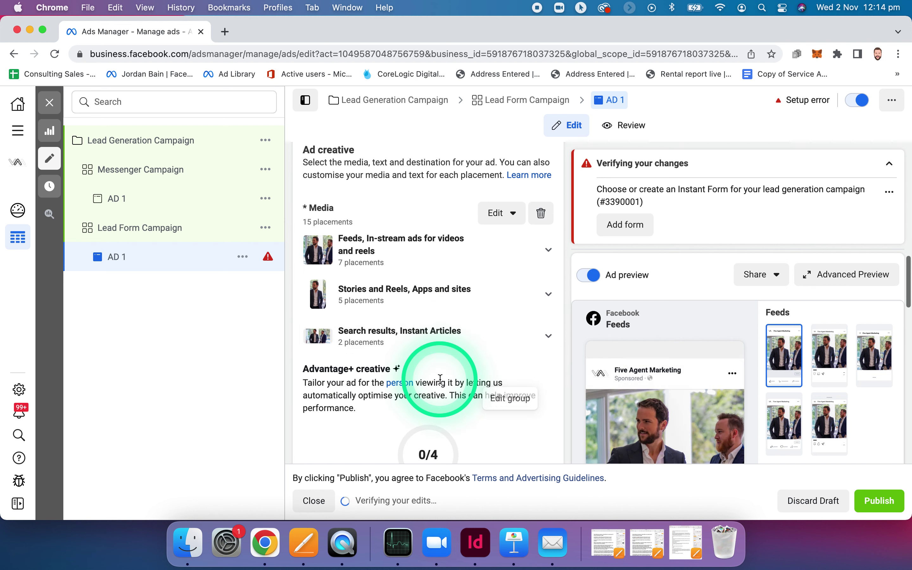
scroll(441, 379, "down", 8)
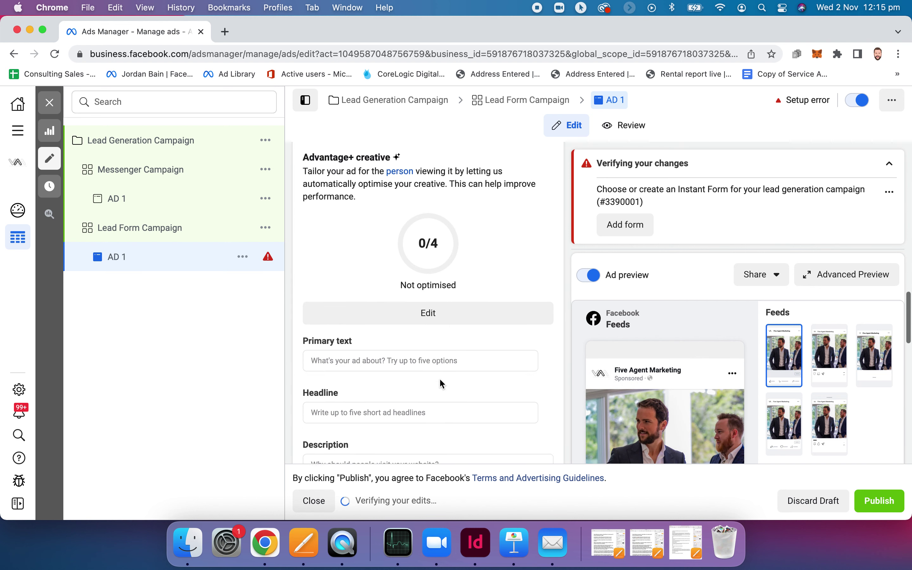
left_click(138, 198)
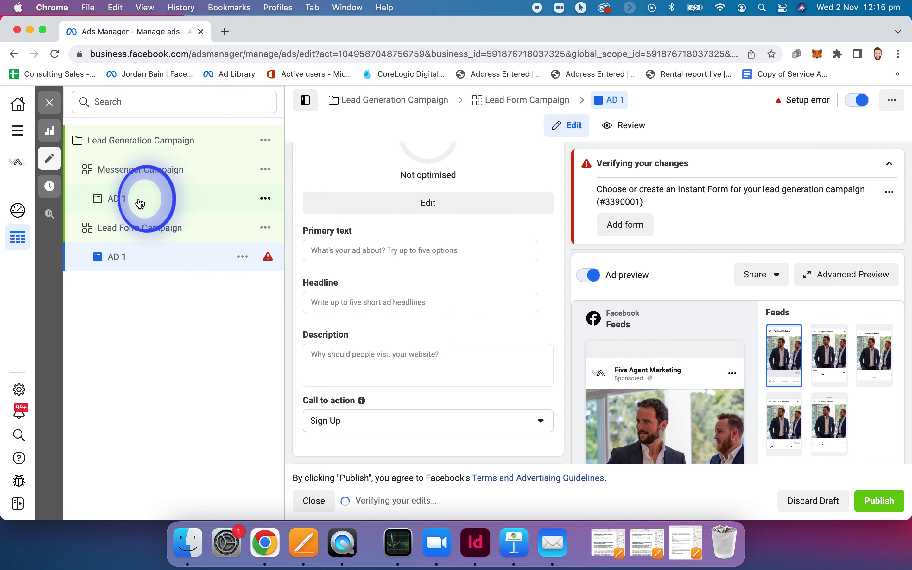
triple_click(379, 257)
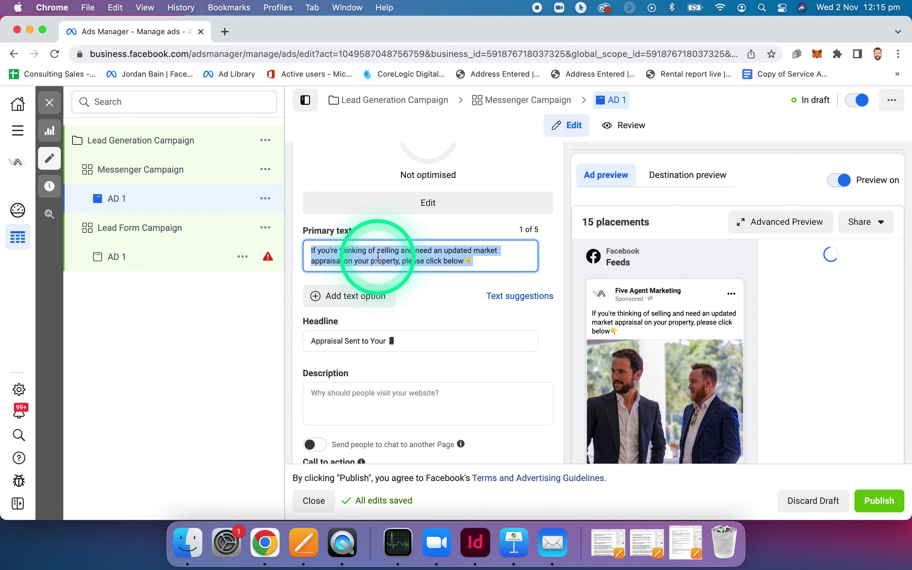
left_click(121, 259)
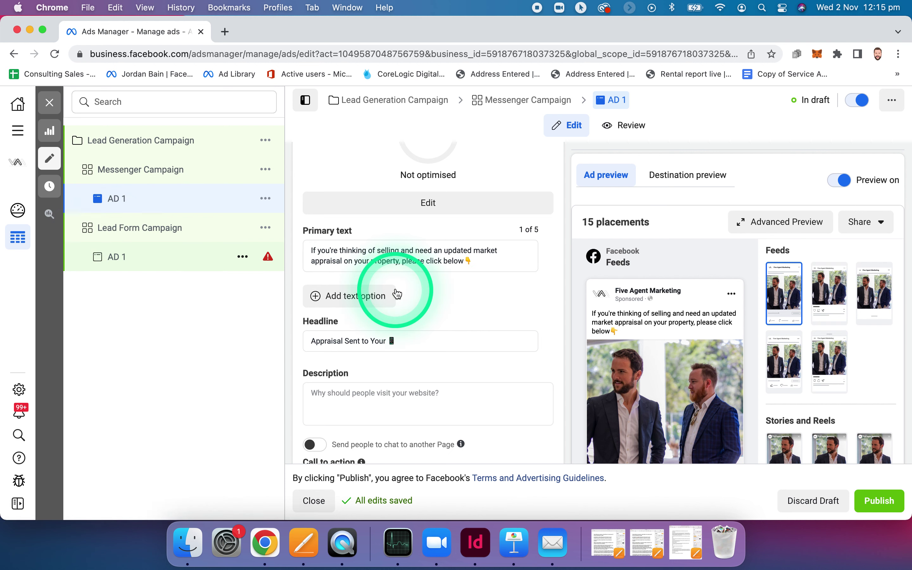
left_click(393, 266)
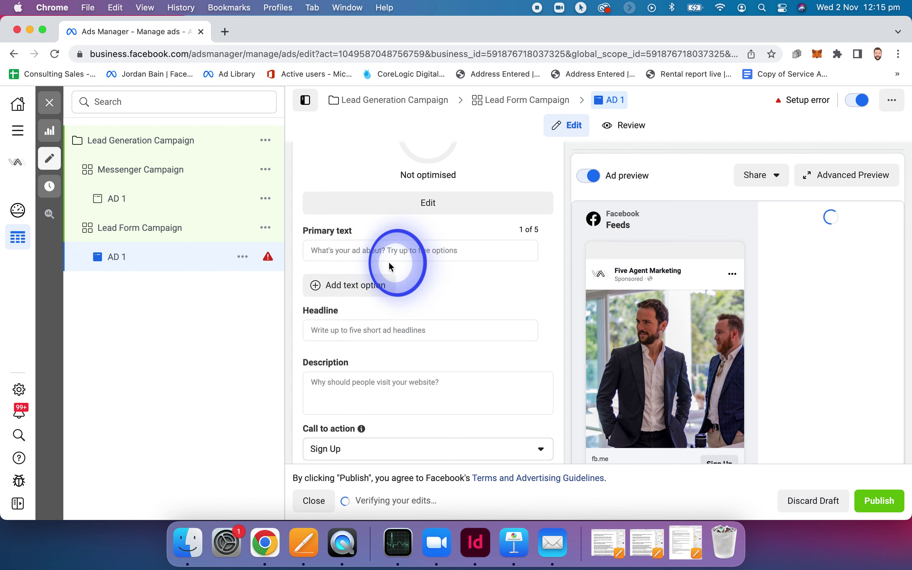
left_click(360, 334)
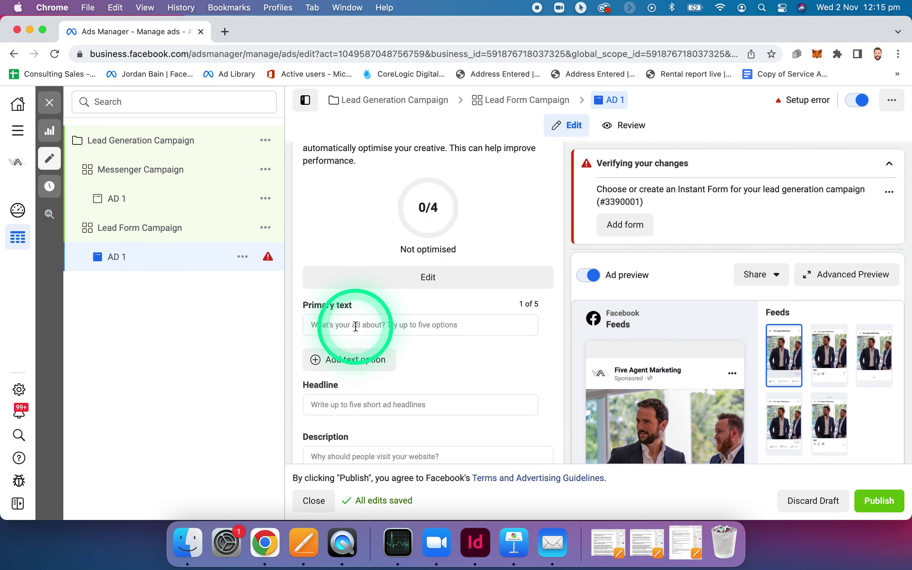
type("If you're thinking of selling and need an updated market appraisal on your property, please click below 👇")
Copy the Messenger ad's headline and correct the primary text's ending to read 'phone'.
left_click(136, 202)
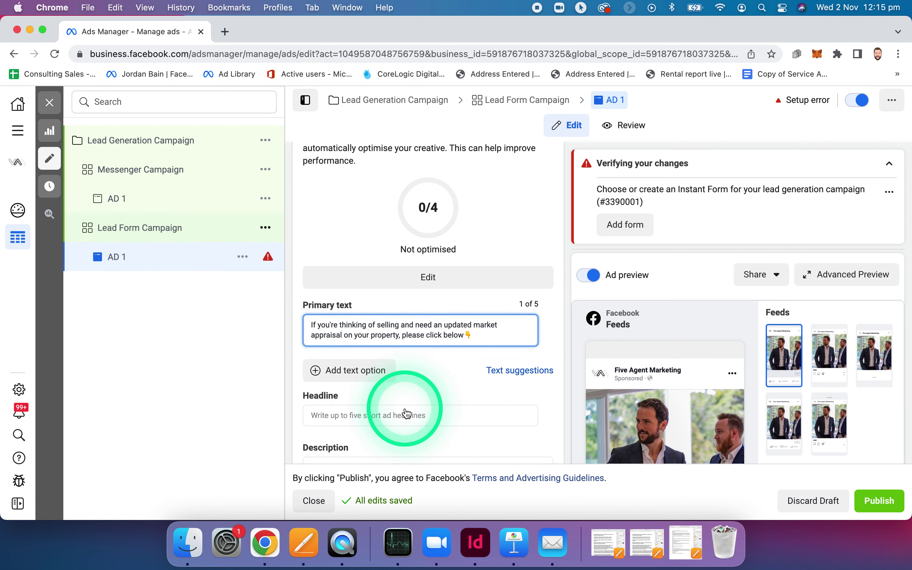
triple_click(392, 415)
key("super+c")
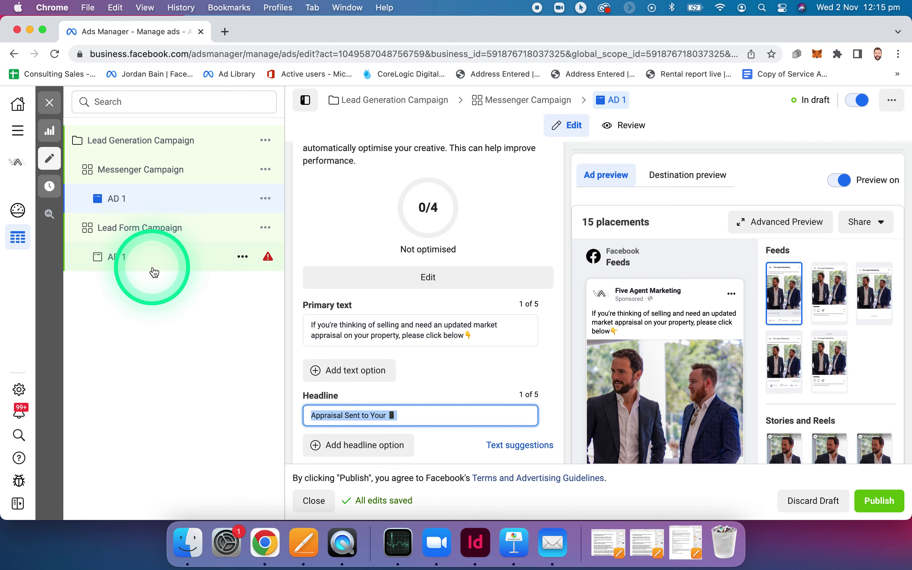
left_click(383, 411)
key("super+v")
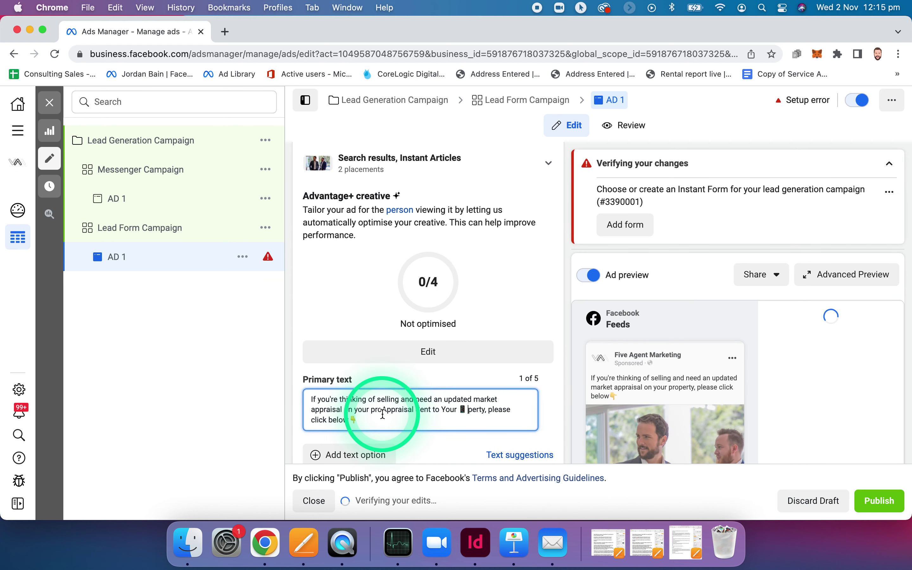
left_click_drag(444, 418, 388, 403)
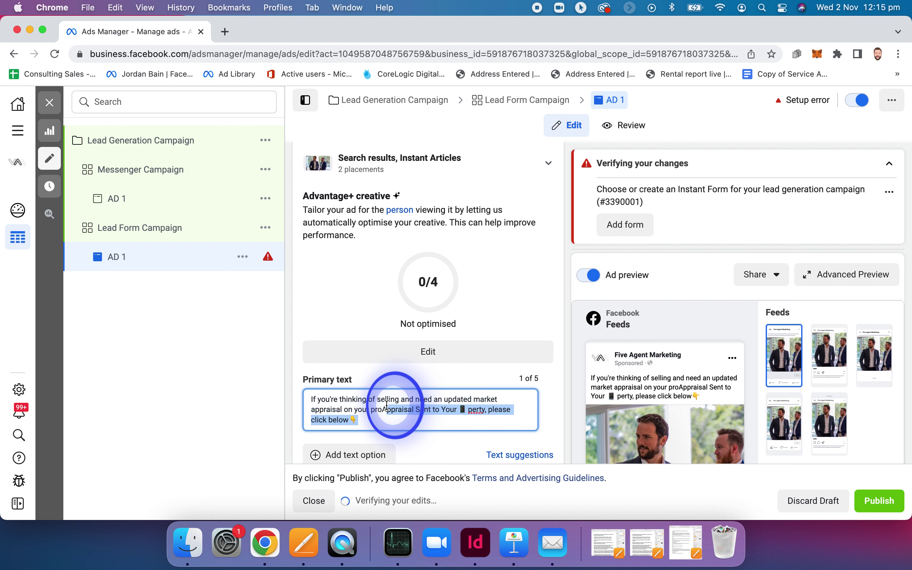
key("BackSpace")
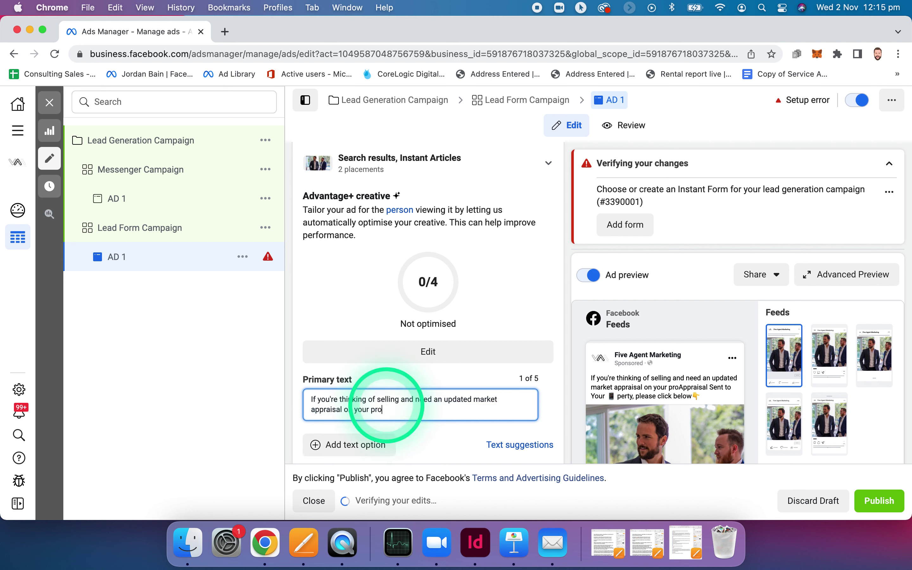
key("BackSpace")
key("BackSpace")
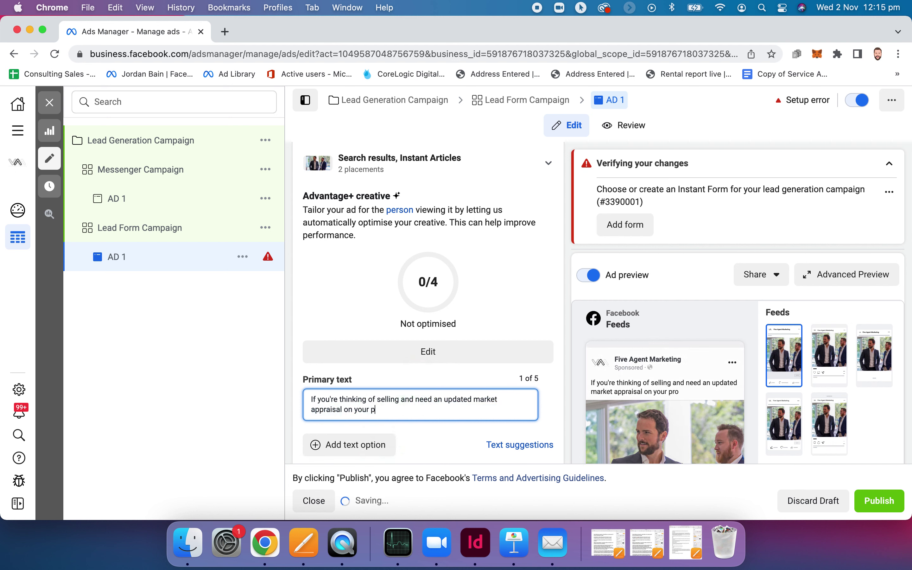
type("hone")
scroll(357, 354, "down", 4)
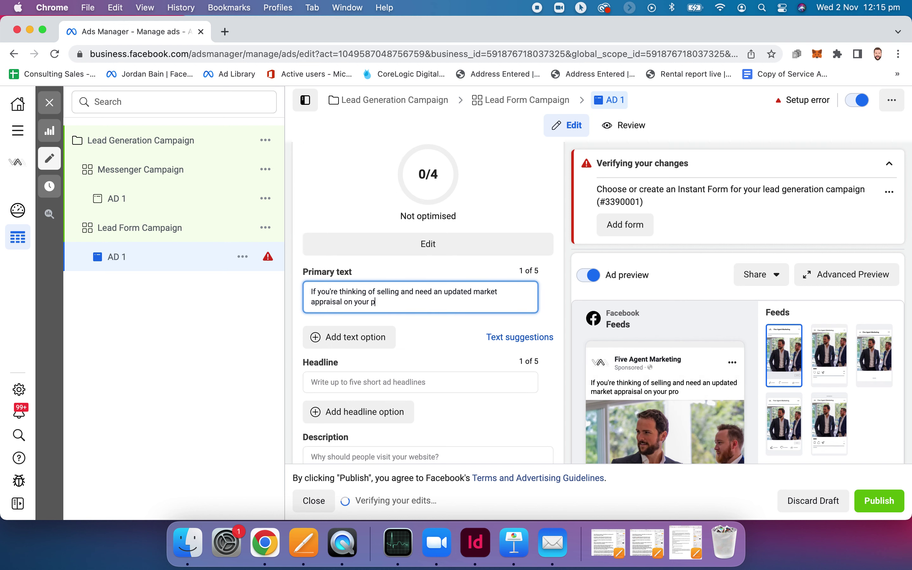
Paste 'Appraisal Sent to Your 📱' into the Lead Form ad's Headline field.
left_click(357, 355)
left_click(356, 353)
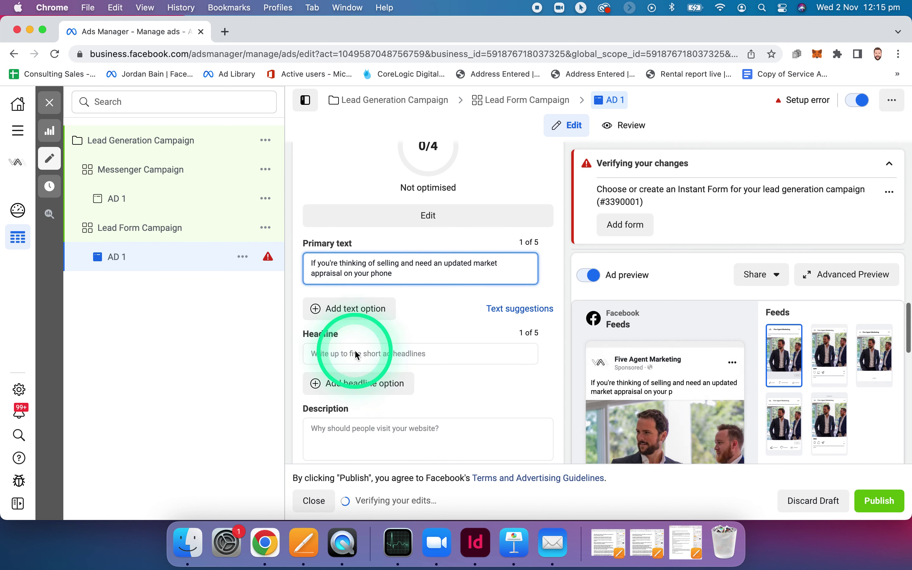
type("Appraisal Sent to Your 📱")
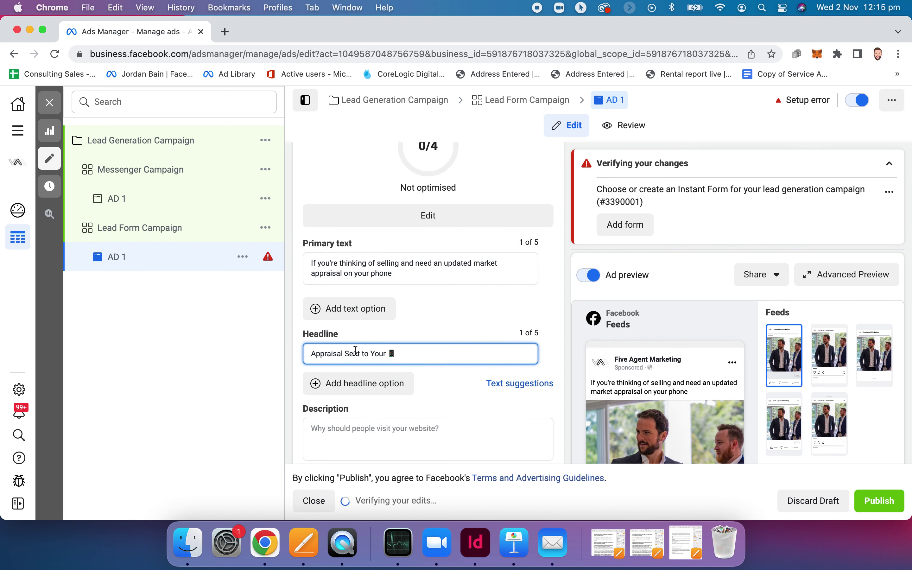
scroll(356, 351, "down", 6)
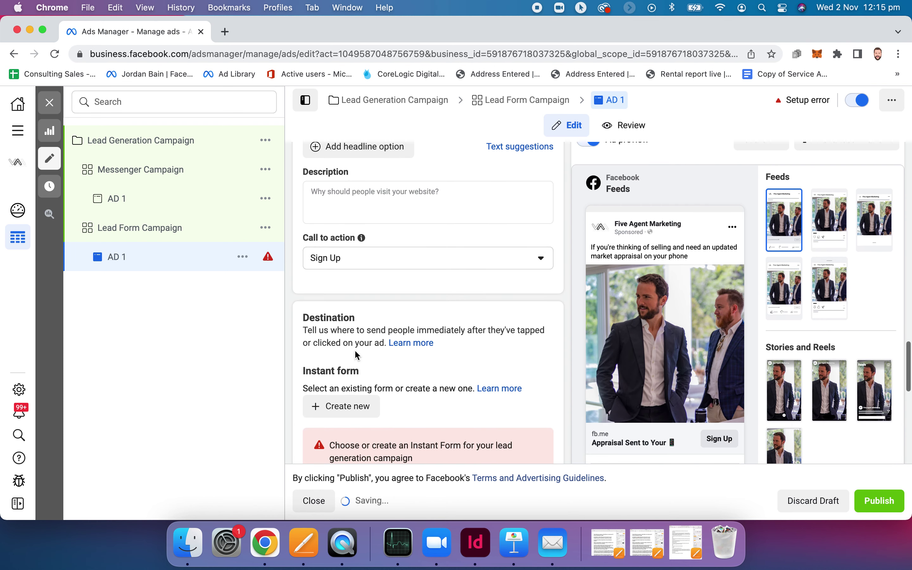
scroll(355, 352, "down", 4)
Create a new Instant Form and expand its Intro section.
left_click(350, 273)
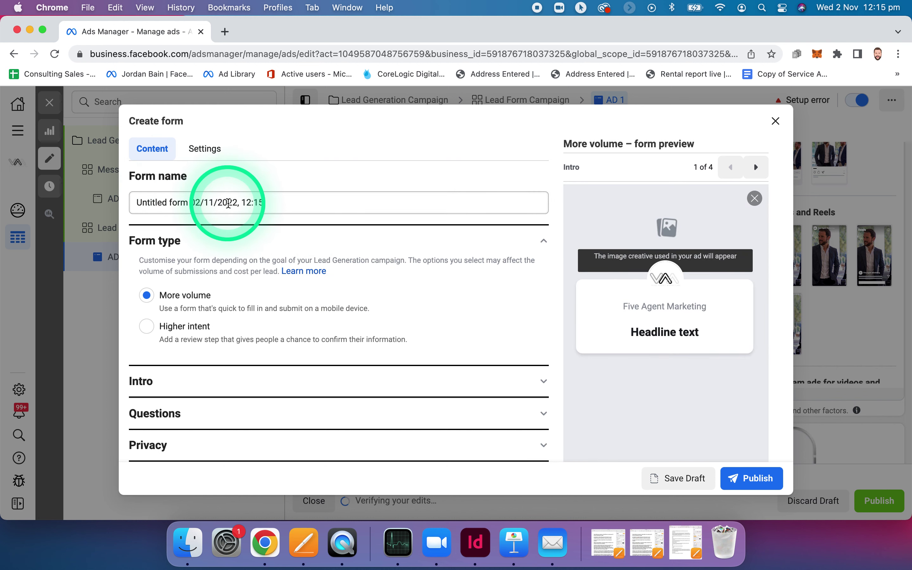
scroll(228, 202, "down", 3)
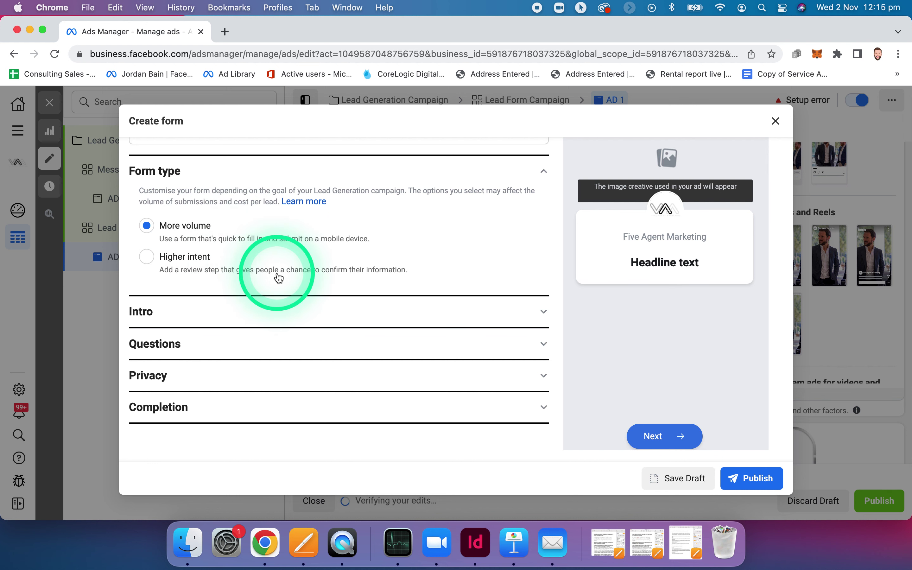
scroll(278, 276, "down", 1)
left_click(275, 300)
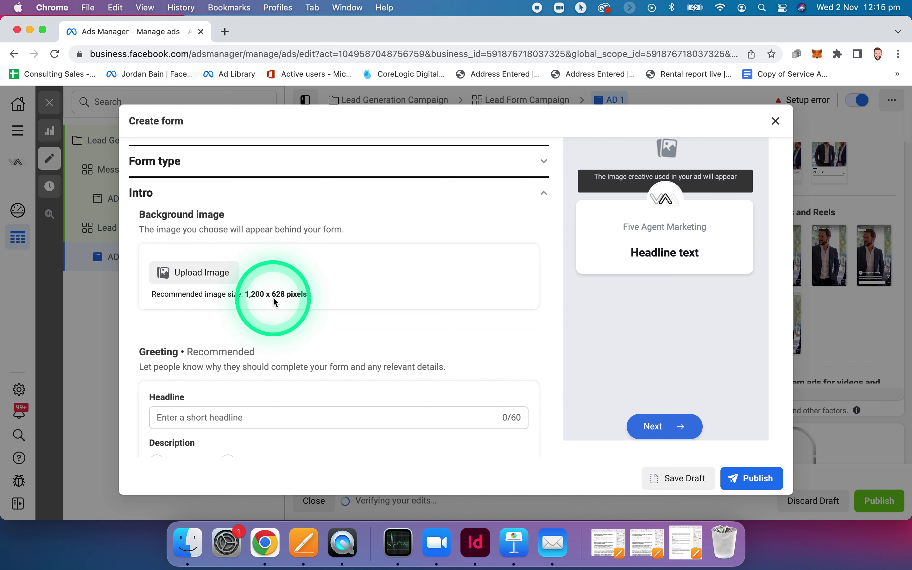
scroll(276, 302, "down", 6)
Enter the greeting headline 'Please complete the form below to receive an appraisal', fixing spelling and trailing words.
left_click(261, 282)
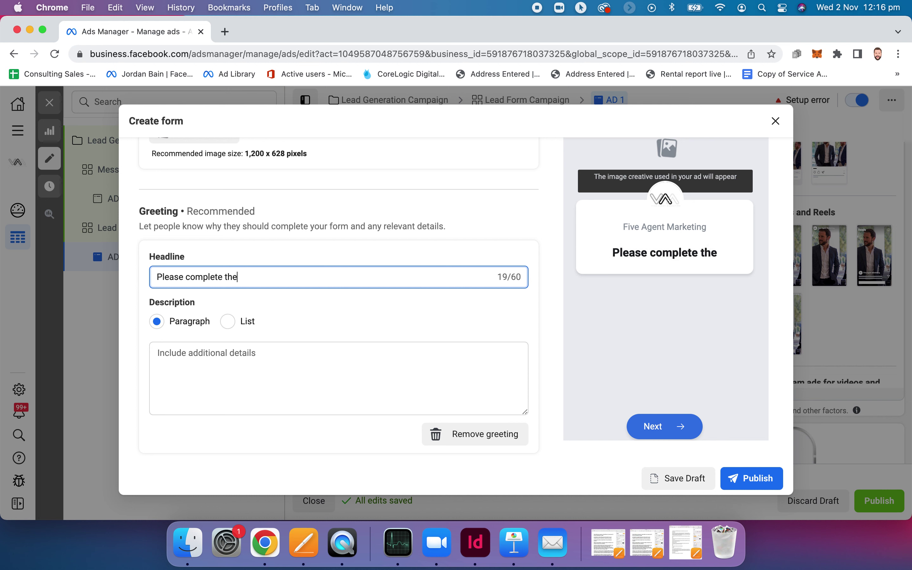
type("Please complete the form below to recicve an appraisal on yo")
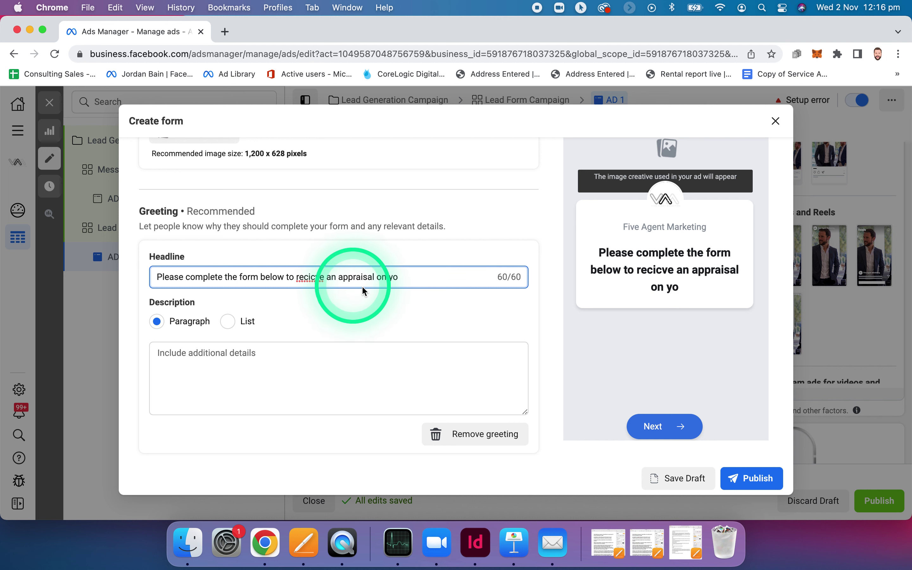
right_click(314, 282)
left_click(325, 295)
left_click(403, 278)
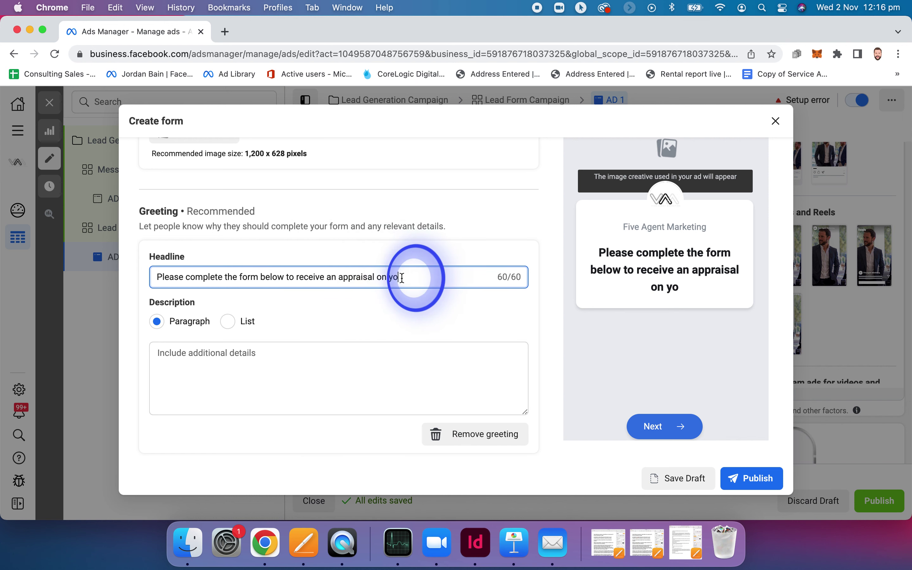
left_click_drag(402, 278, 378, 278)
key("BackSpace")
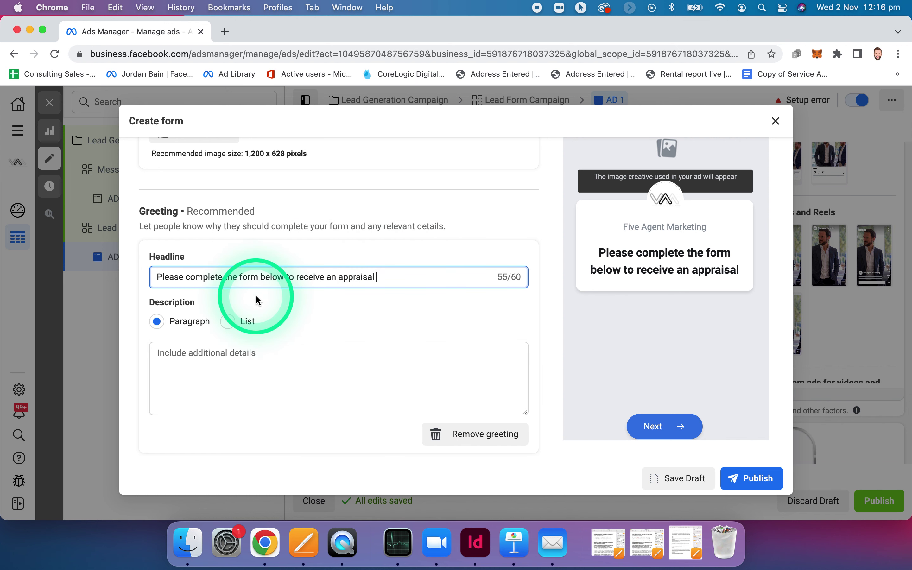
left_click(239, 360)
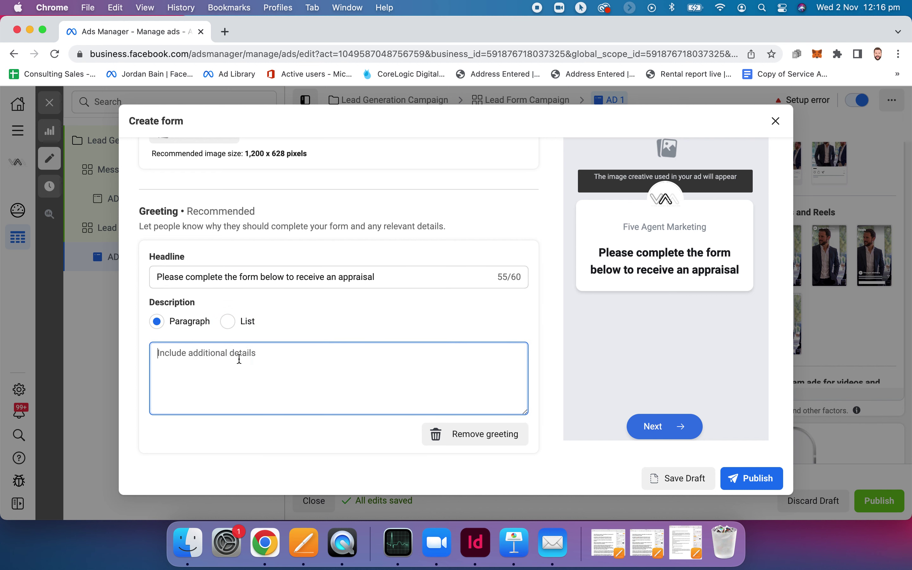
scroll(281, 360, "down", 3)
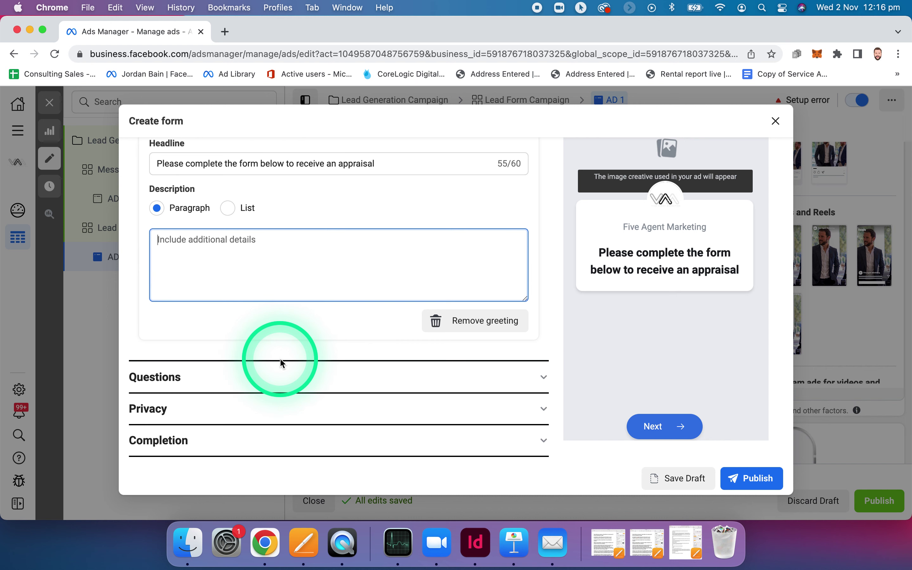
Move the Full name prefill question above Email.
left_click(262, 384)
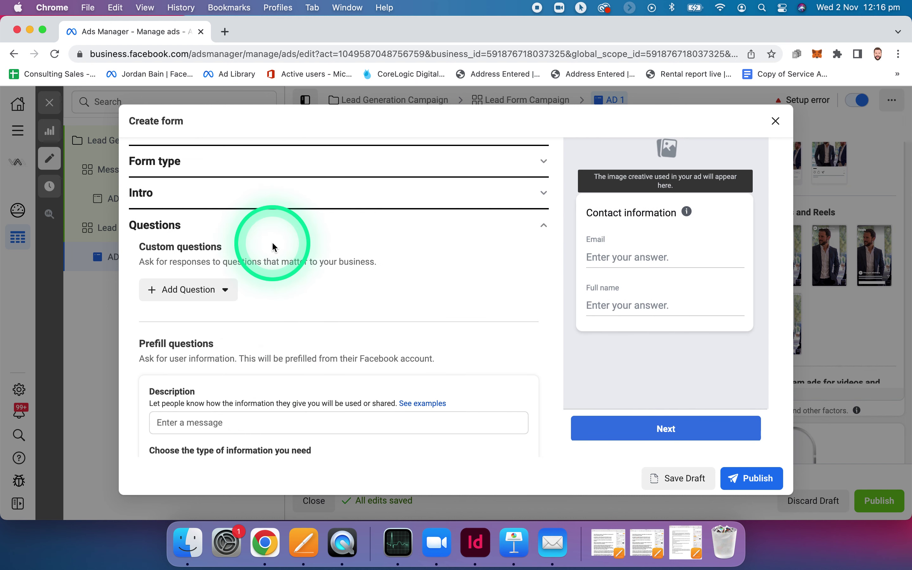
left_click(227, 293)
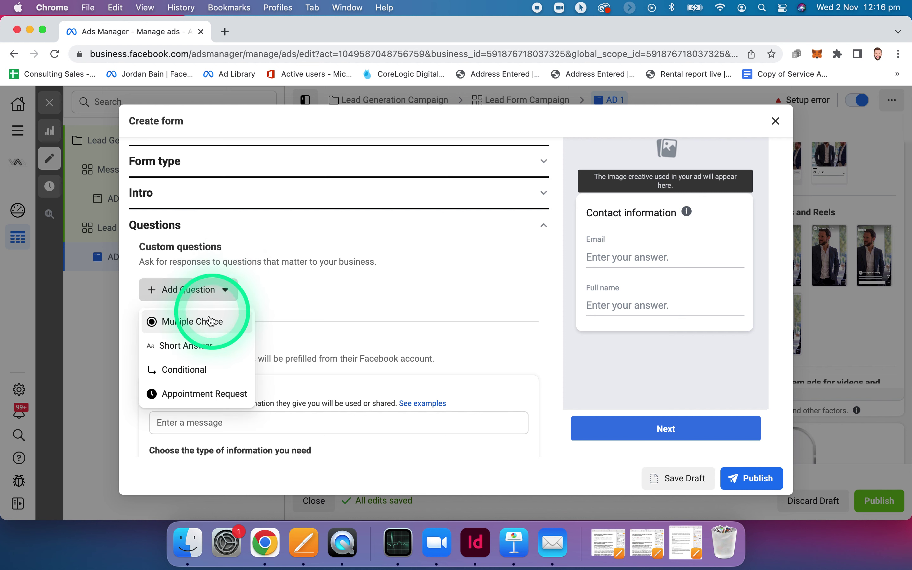
left_click(306, 301)
scroll(307, 303, "down", 5)
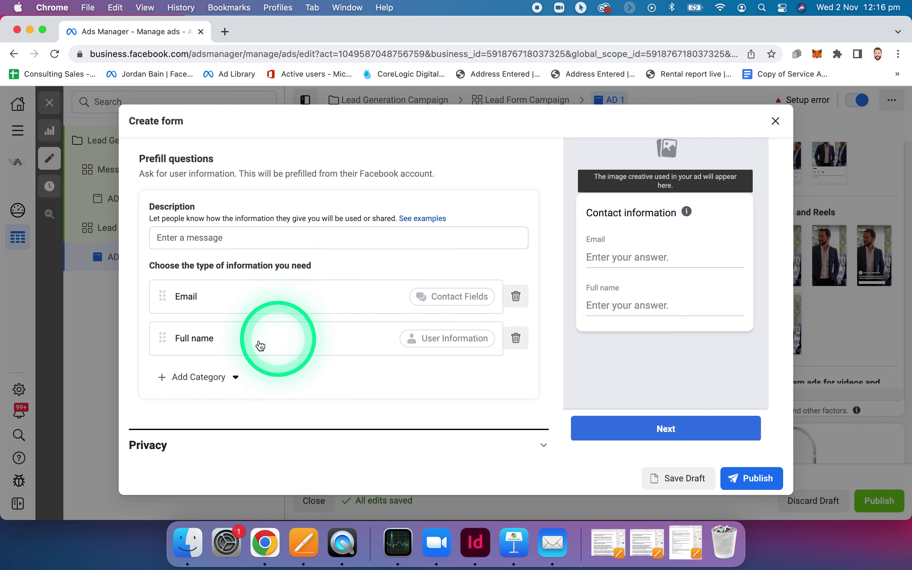
left_click_drag(163, 337, 161, 290)
Add a Street address question from the Contact fields category.
left_click(223, 383)
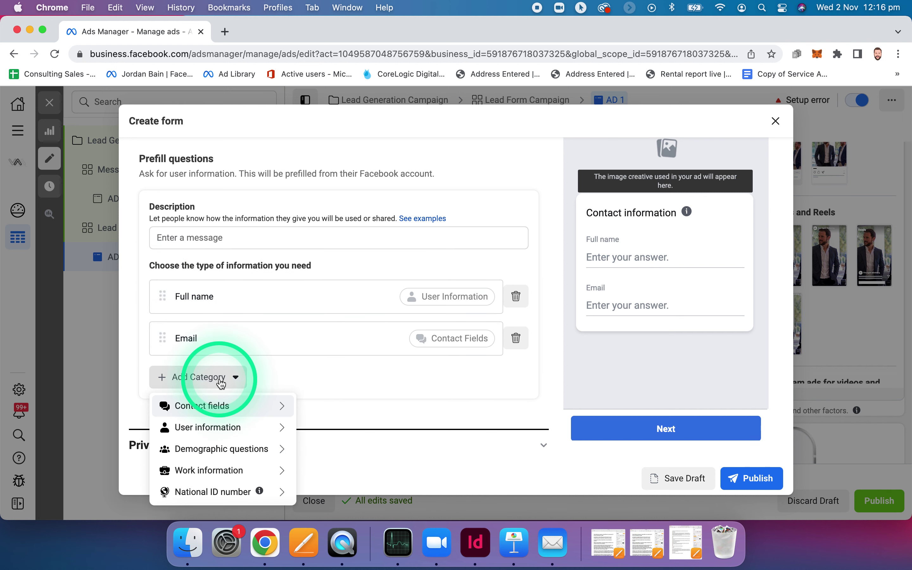
left_click(218, 406)
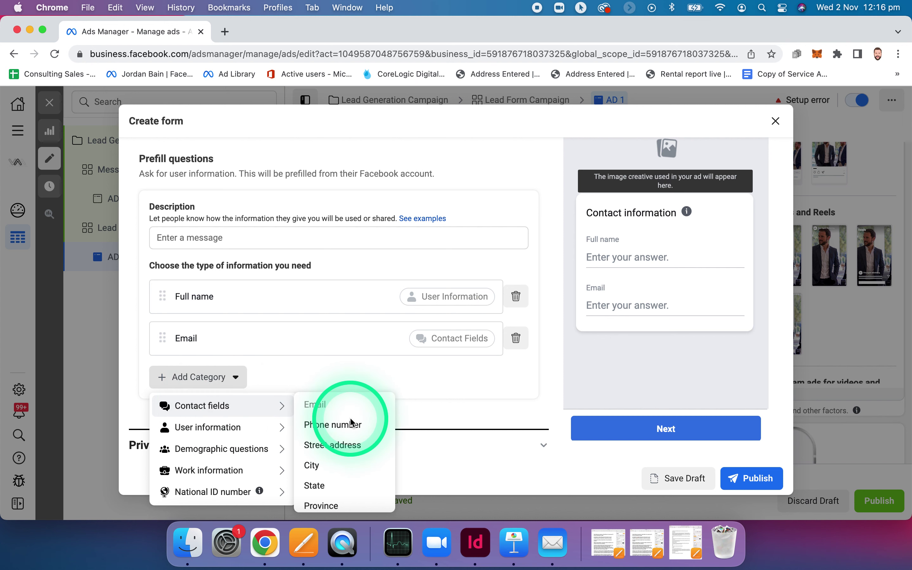
left_click(341, 445)
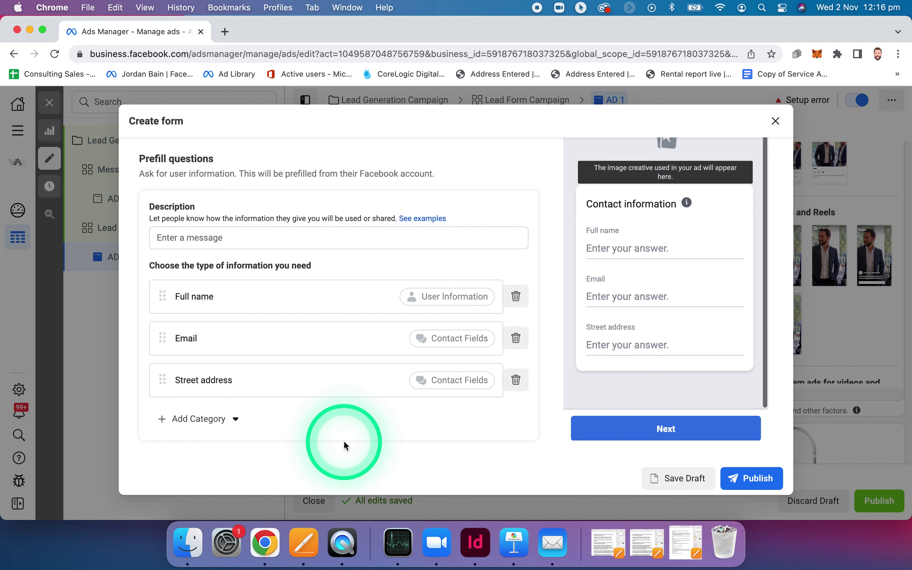
scroll(223, 427, "down", 3)
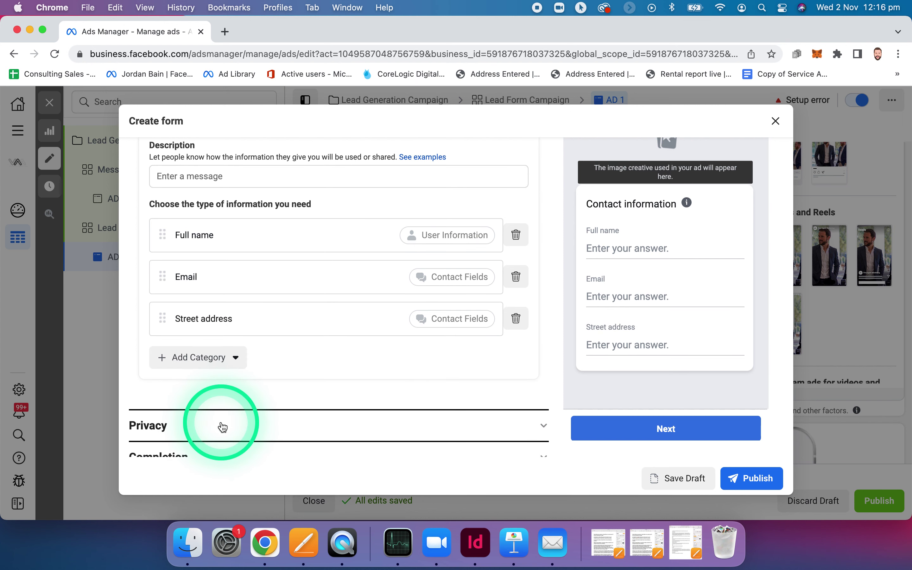
scroll(224, 427, "down", 1)
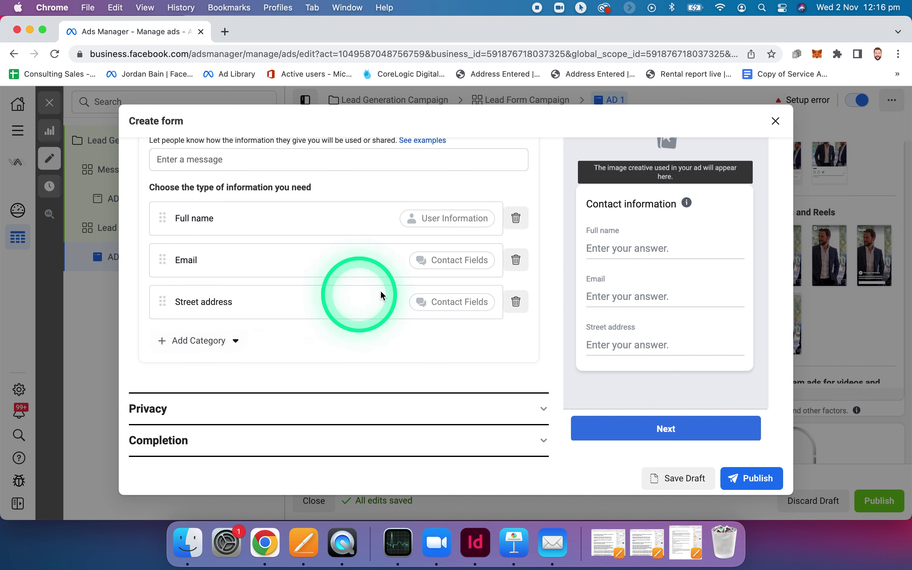
left_click(241, 412)
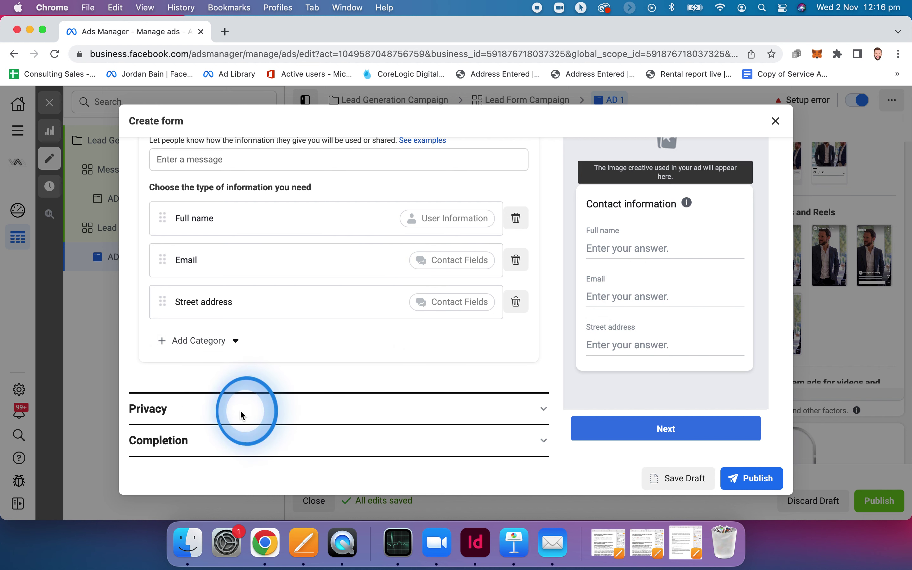
left_click(226, 220)
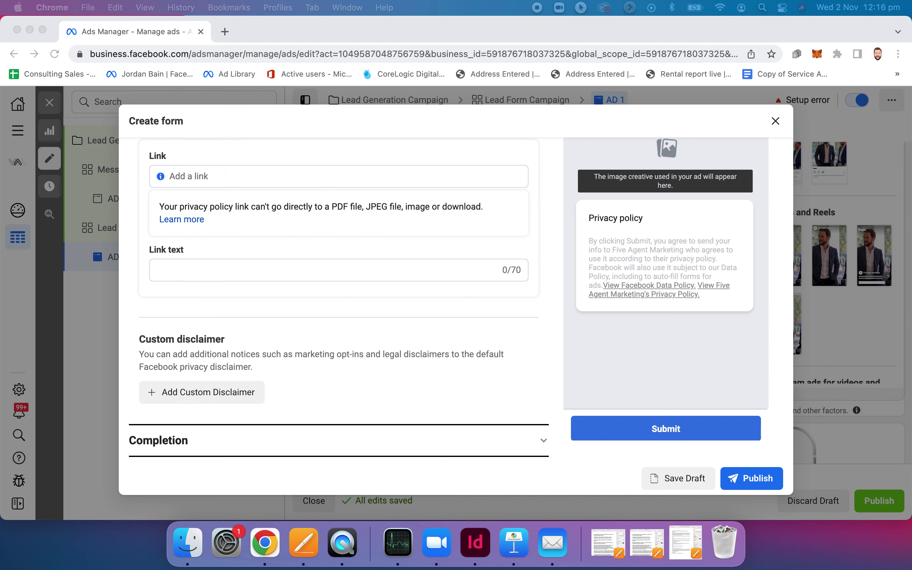
left_click(285, 265)
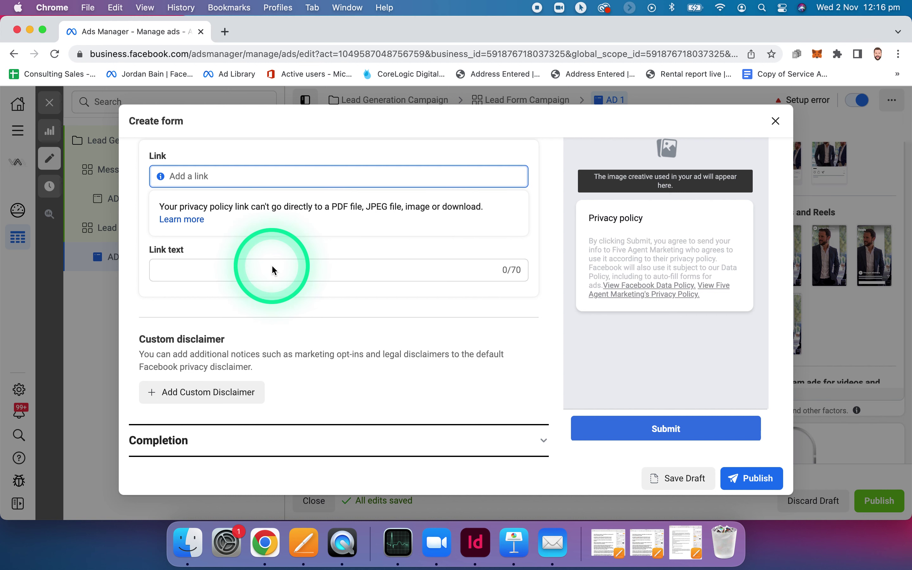
scroll(274, 271, "up", 1)
left_click(248, 226)
type("https://localpropertygroup.com.au/")
left_click(208, 313)
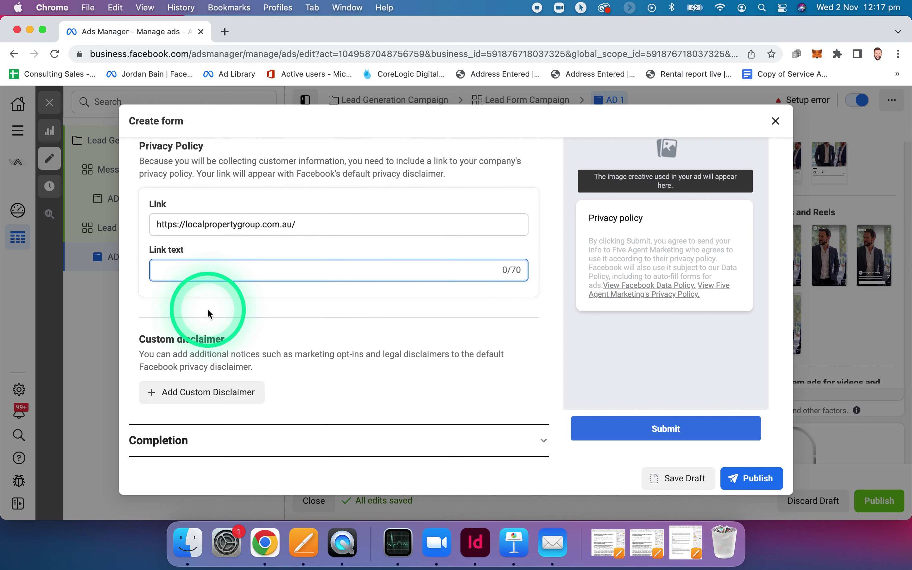
type("Privacy Policy")
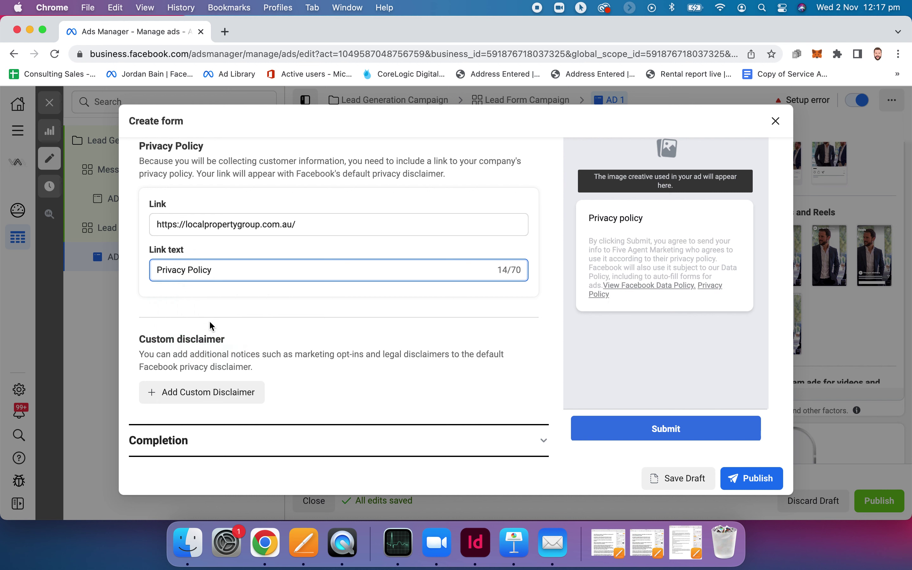
left_click(242, 332)
Expand the form's Completion message settings.
left_click(233, 437)
scroll(232, 440, "down", 1)
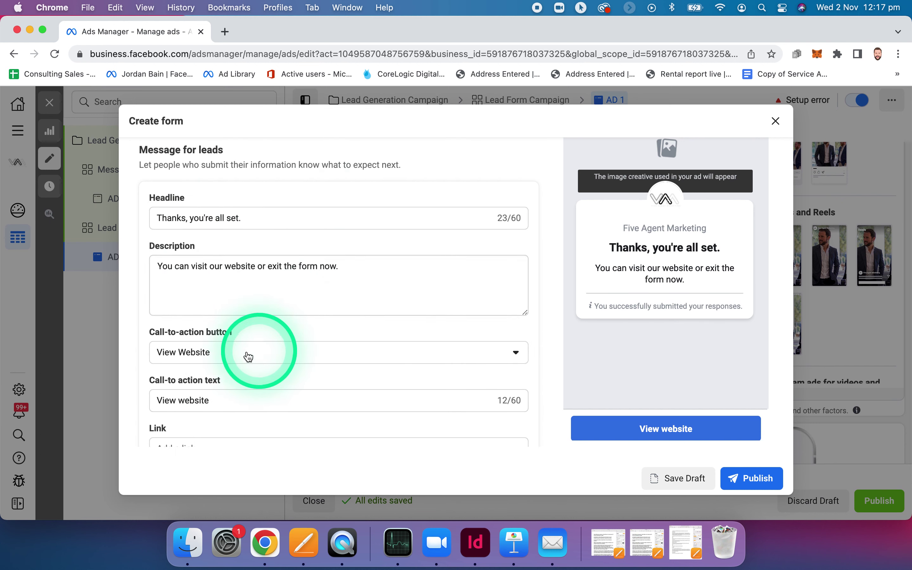
scroll(240, 398, "down", 2)
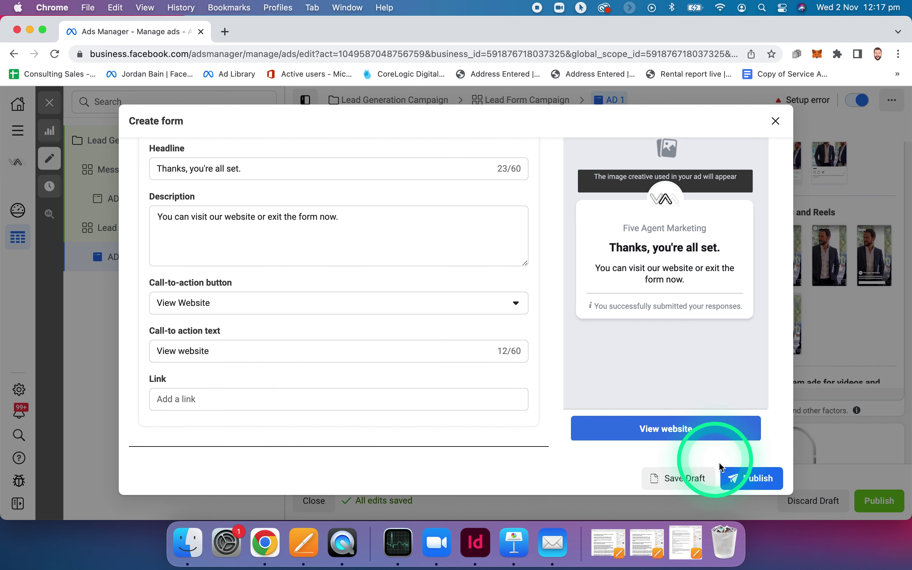
left_click(742, 478)
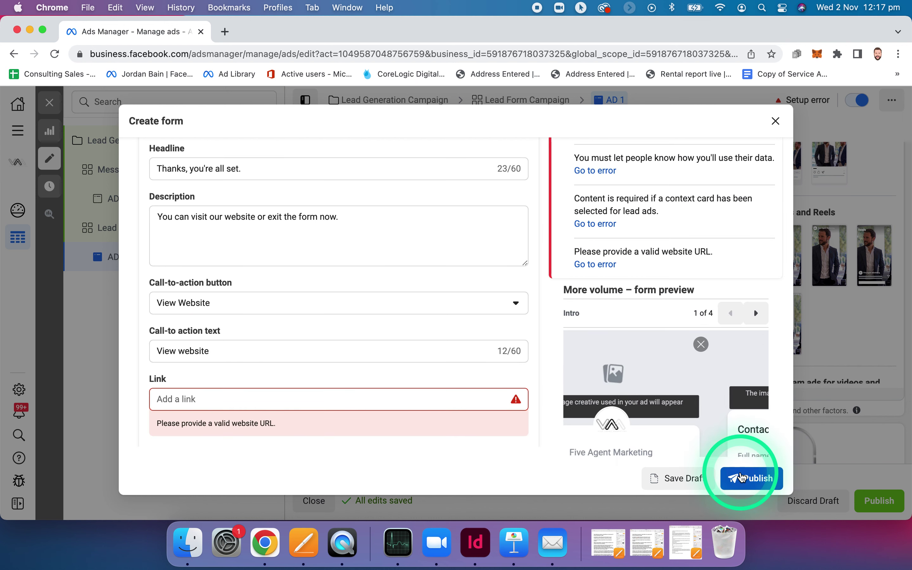
left_click(184, 397)
type("https://localpropertygroup.com.au/")
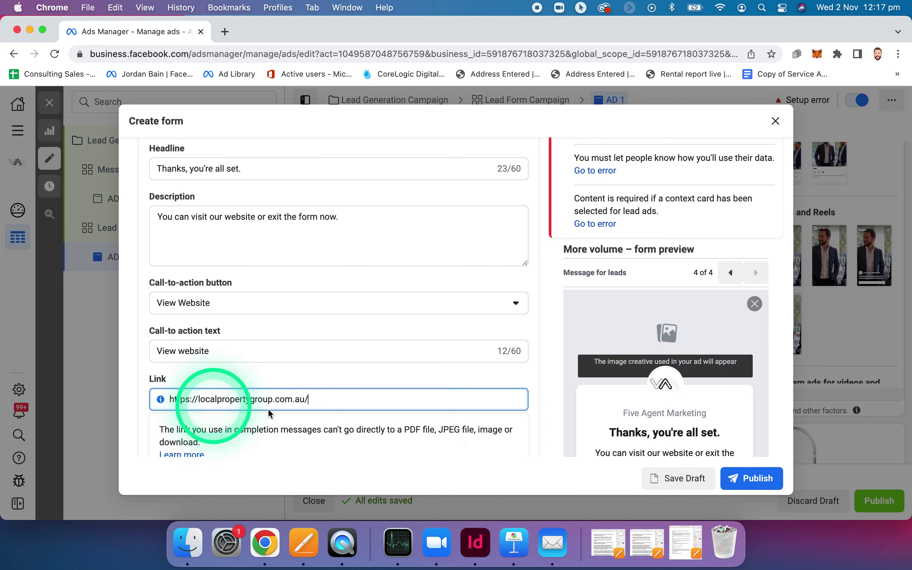
left_click(737, 479)
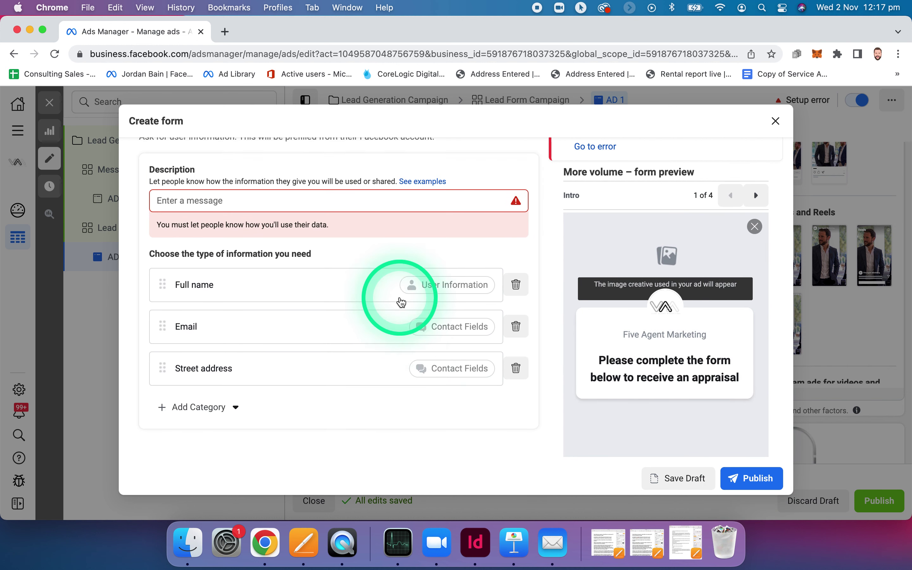
Give the prefill questions the description 'Enter details below.'.
left_click(310, 239)
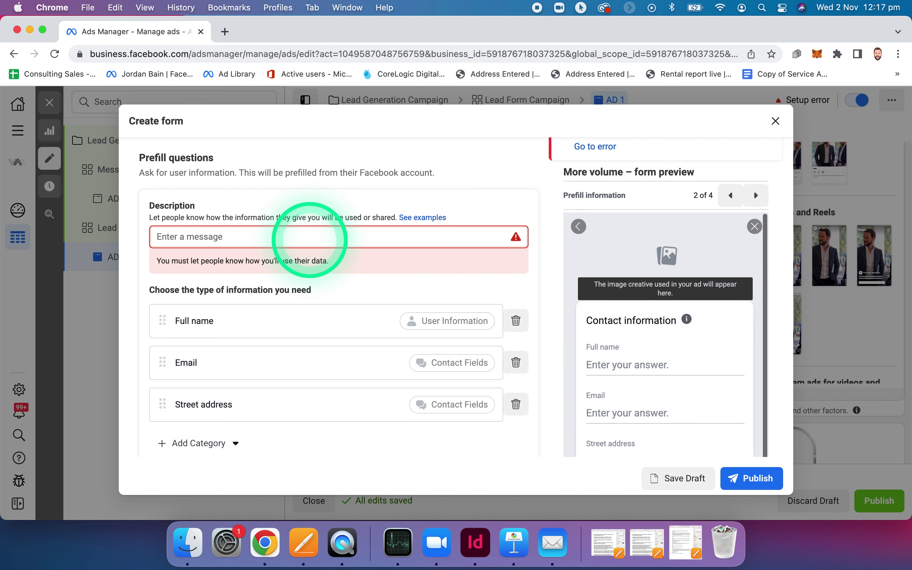
type("Enter details below.")
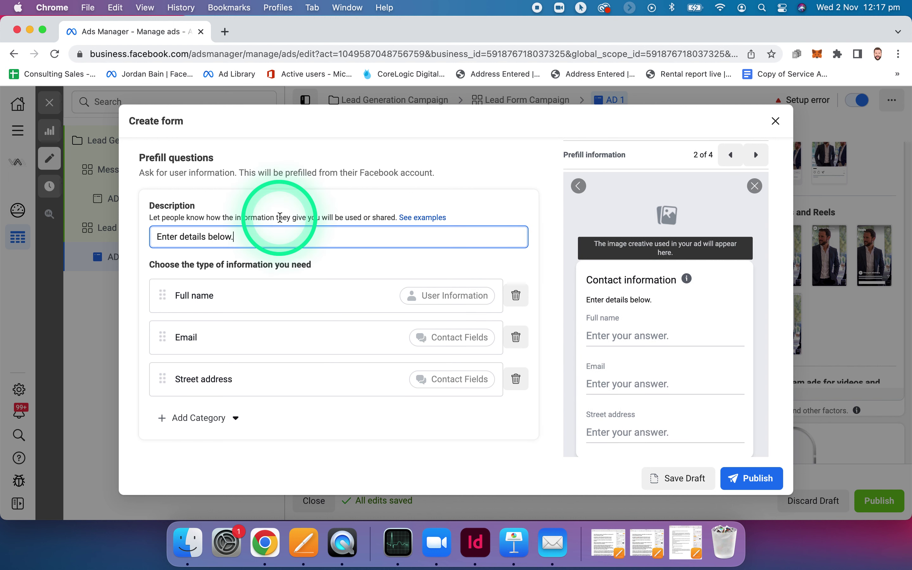
left_click(728, 487)
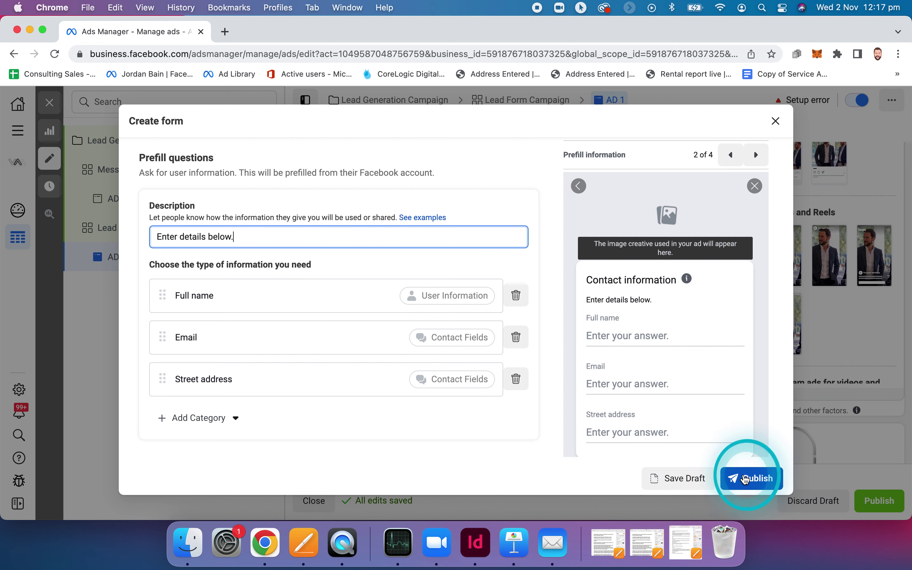
Set the greeting description to 'Text appraisal to your mobile' and publish the form.
left_click(252, 264)
left_click(245, 242)
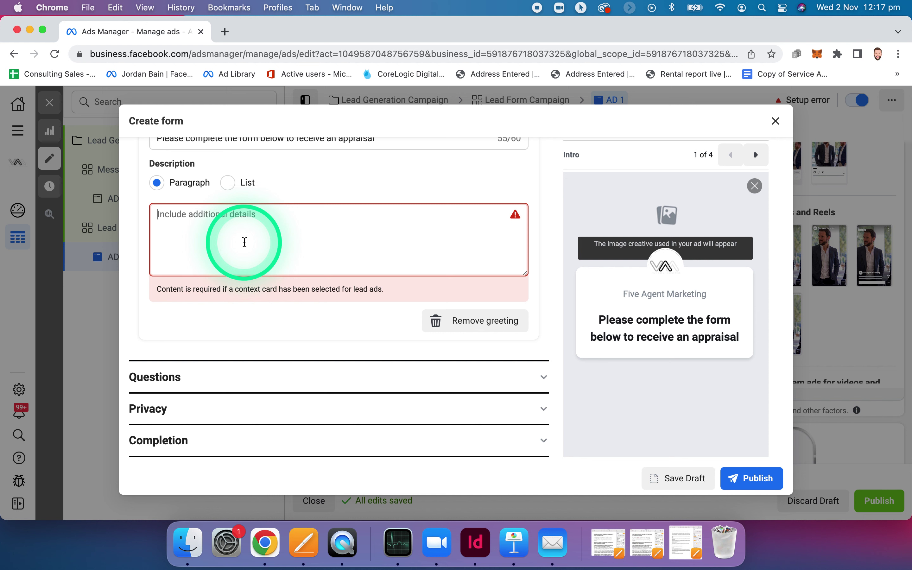
type("Instant")
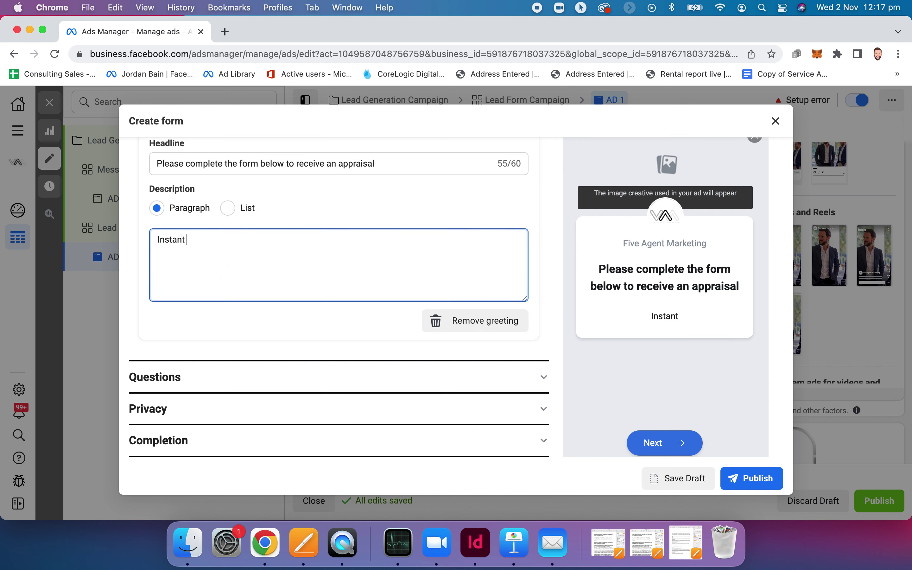
key("BackSpace")
type("Text appraisal to your mobile")
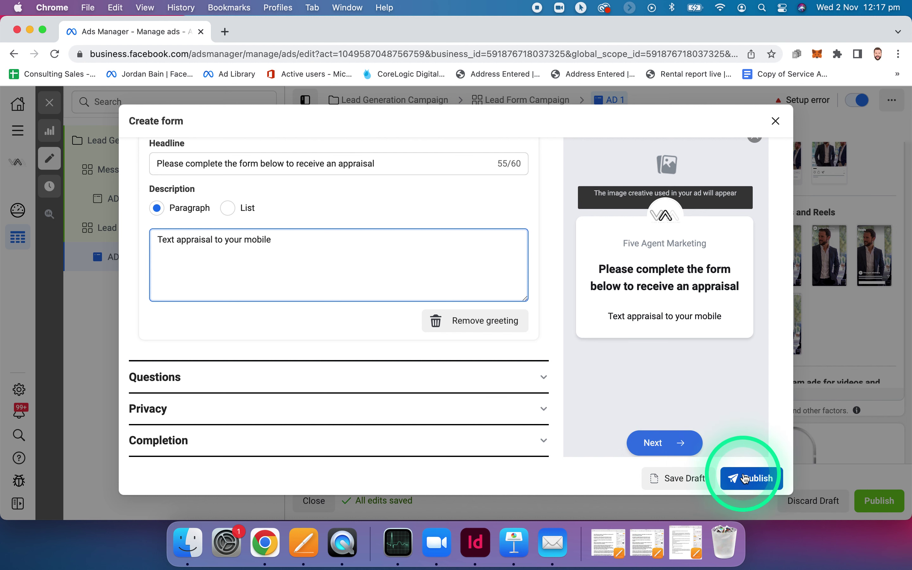
left_click(747, 478)
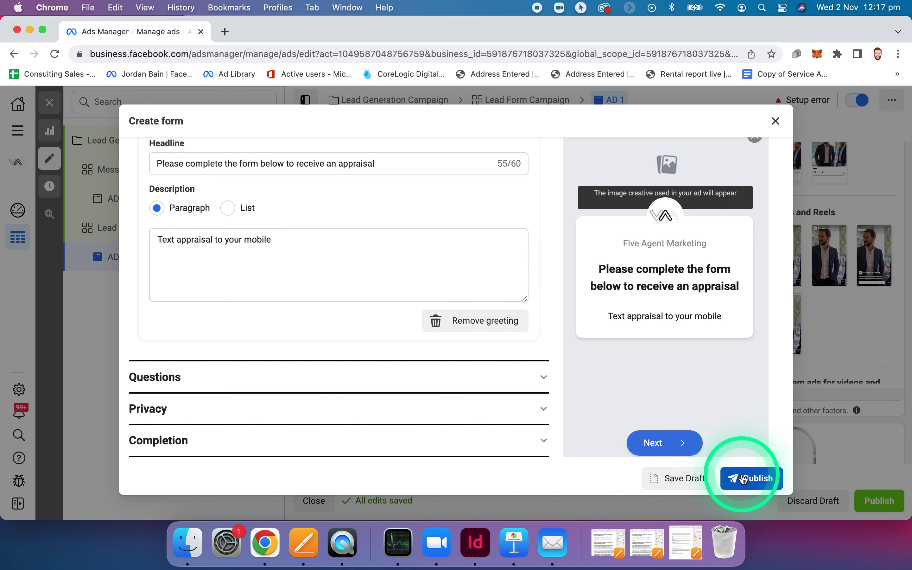
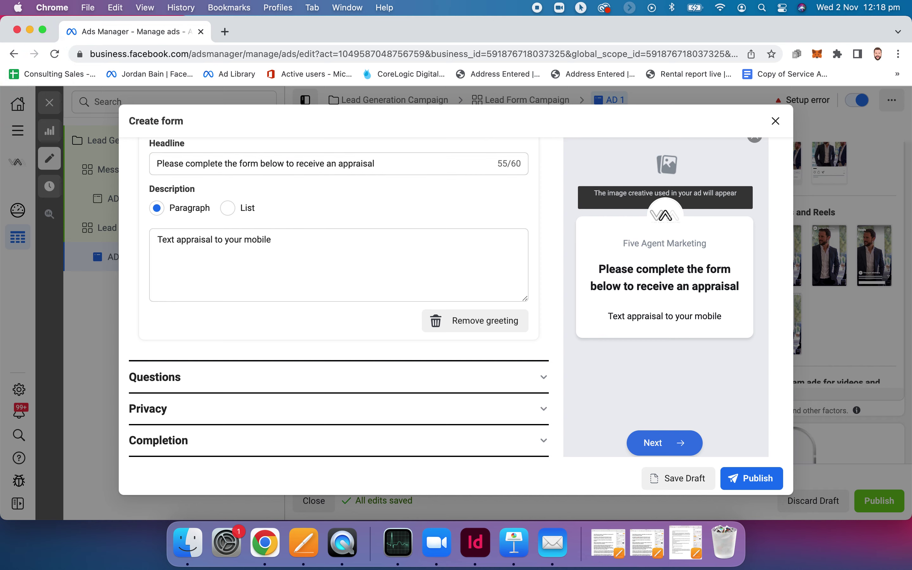
On the property website, enter the street address, pick the matching suggestion and calculate its value.
key("ctrl+Left")
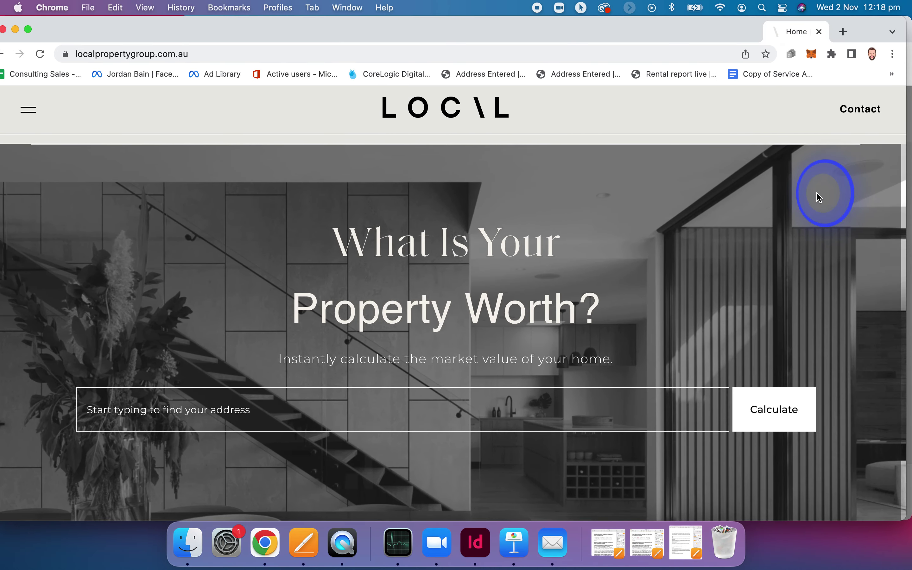
scroll(743, 240, "down", 2)
scroll(742, 240, "down", 1)
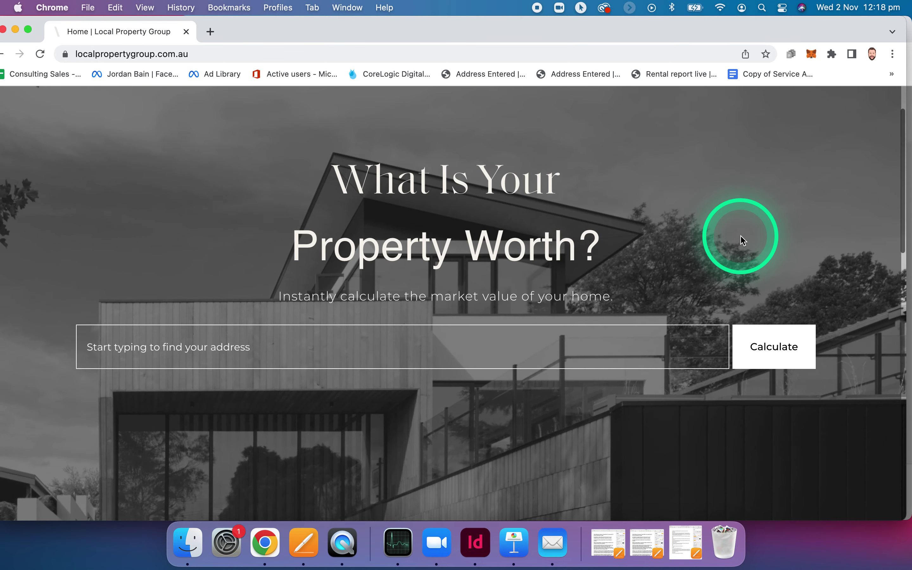
scroll(743, 240, "up", 3)
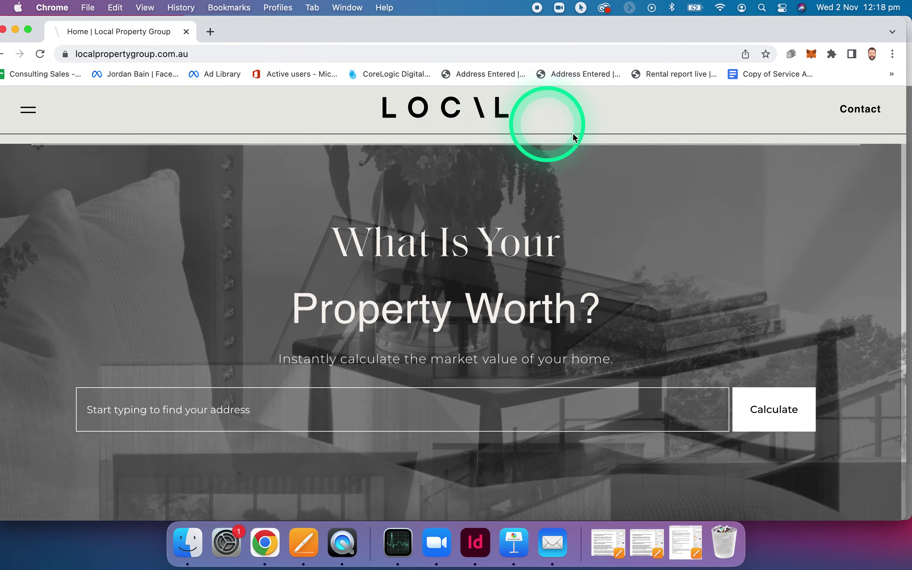
scroll(326, 224, "down", 3)
scroll(326, 224, "up", 1)
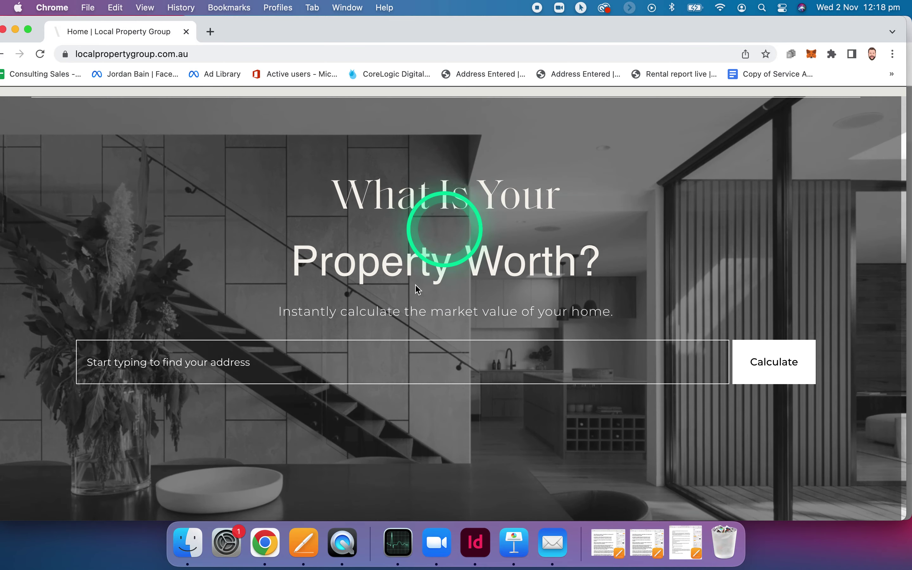
left_click(310, 356)
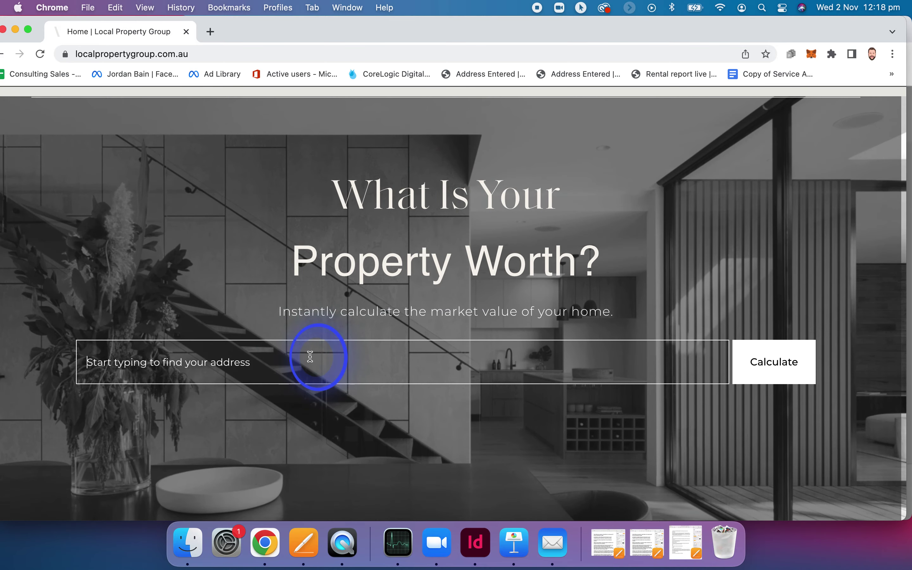
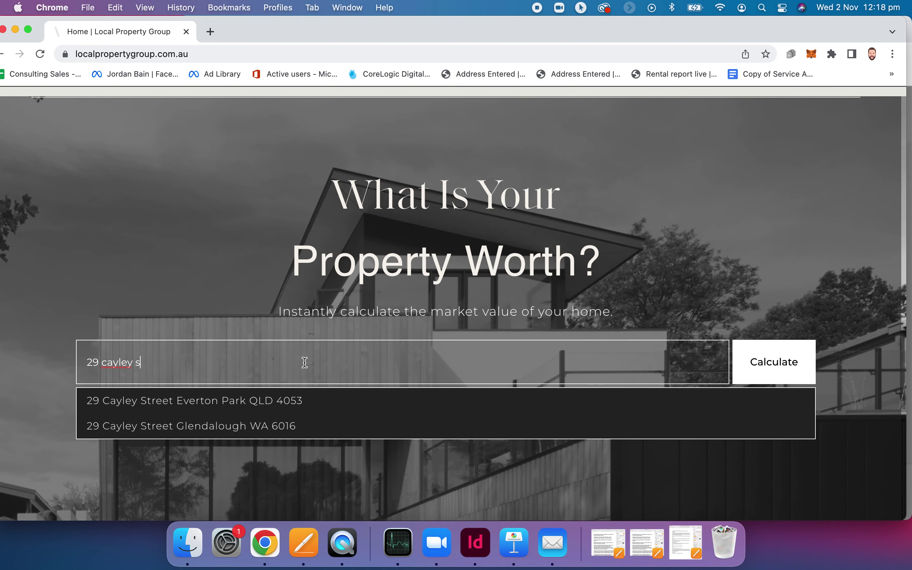
left_click(265, 401)
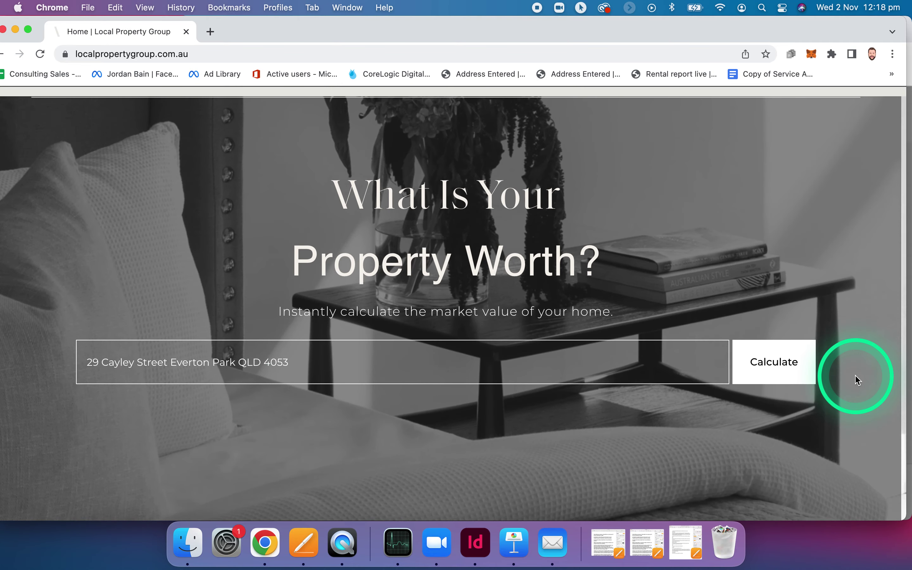
left_click(794, 362)
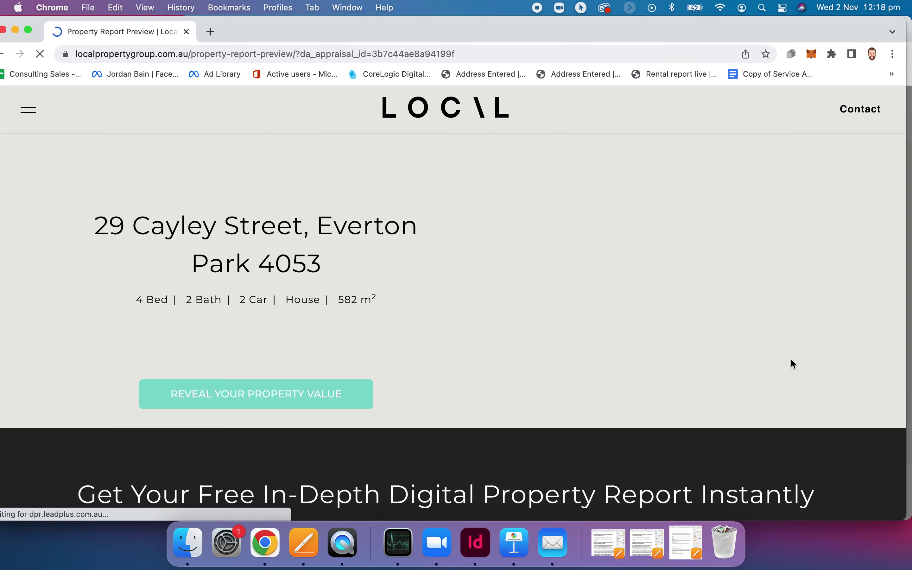
Reveal the property value form and autofill the name, e-mail and phone fields.
left_click(458, 325)
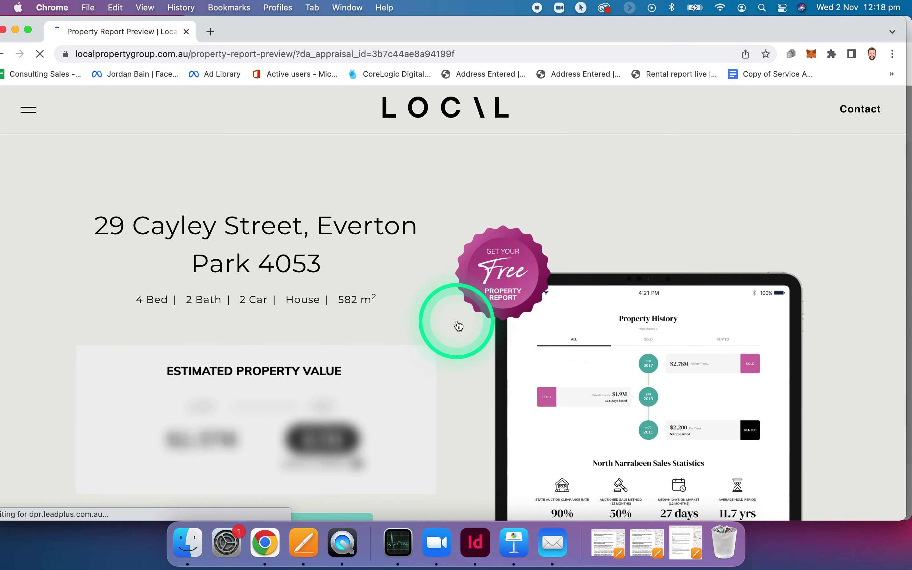
scroll(459, 326, "down", 2)
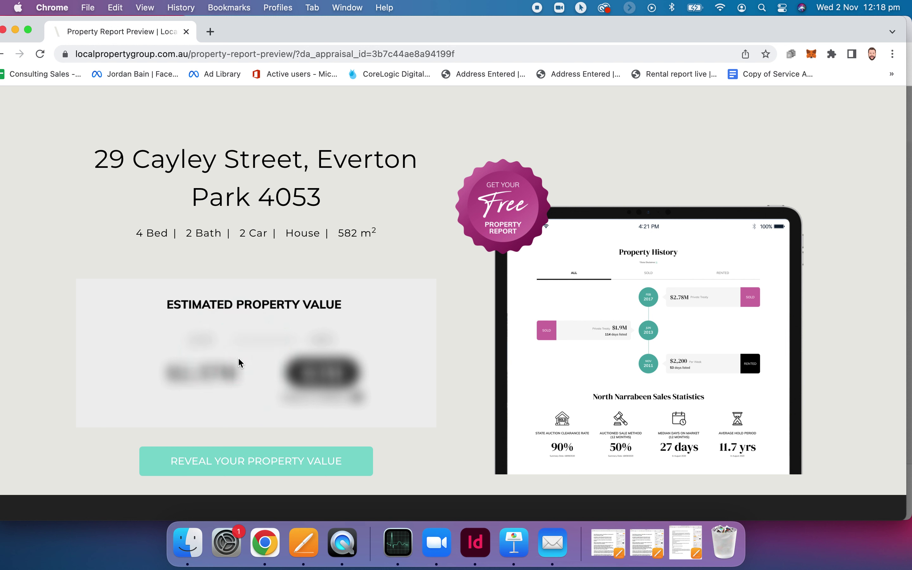
left_click(234, 462)
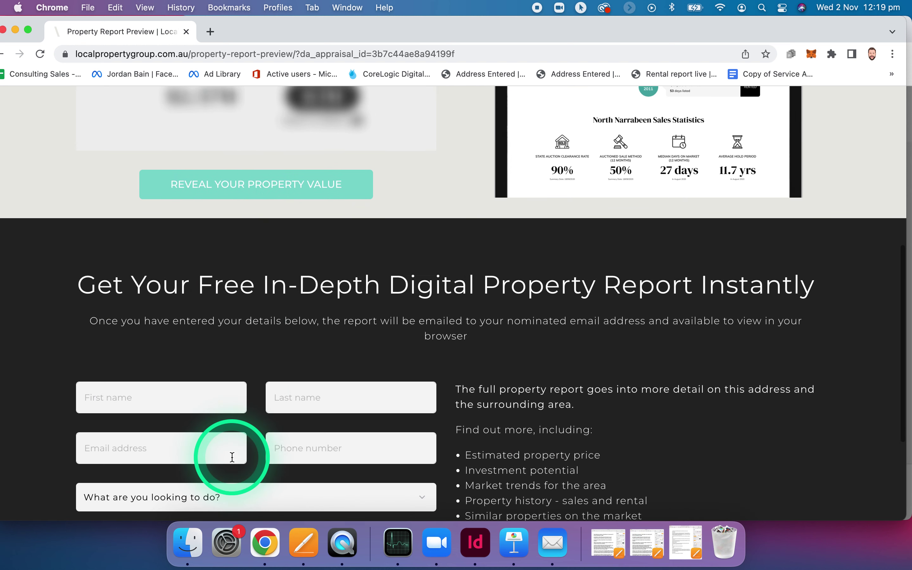
left_click(163, 399)
left_click(203, 162)
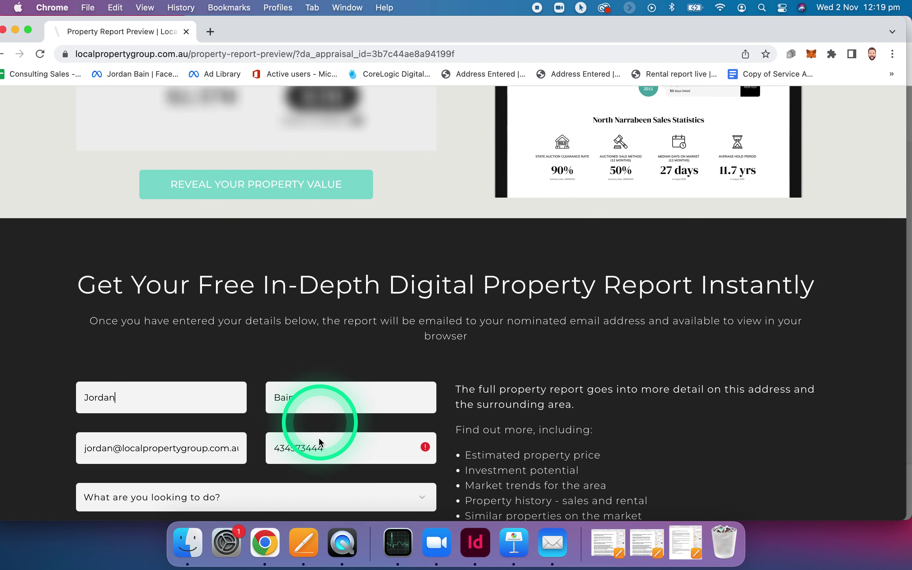
left_click(276, 451)
left_click(277, 451)
scroll(273, 449, "down", 2)
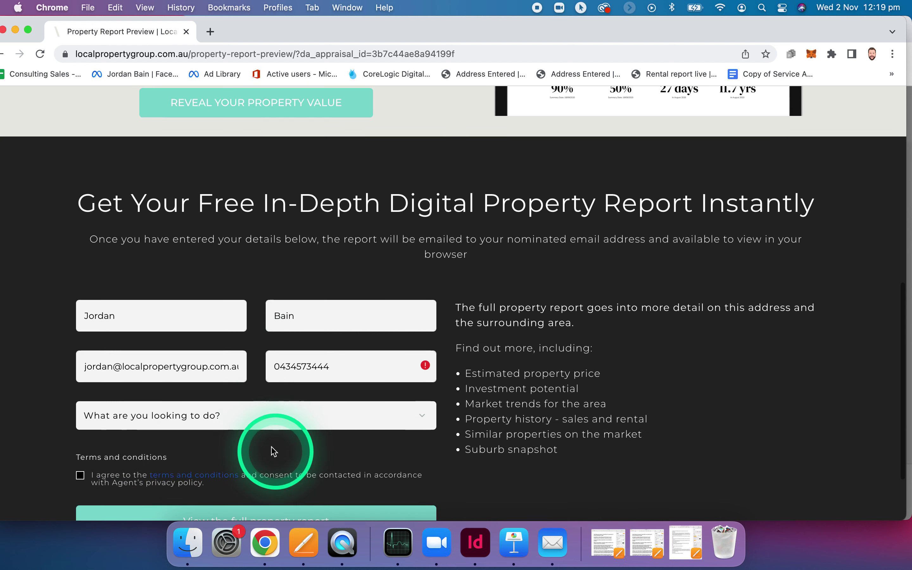
Choose 'Sell my property', accept the terms and submit to view the full property report.
left_click(247, 418)
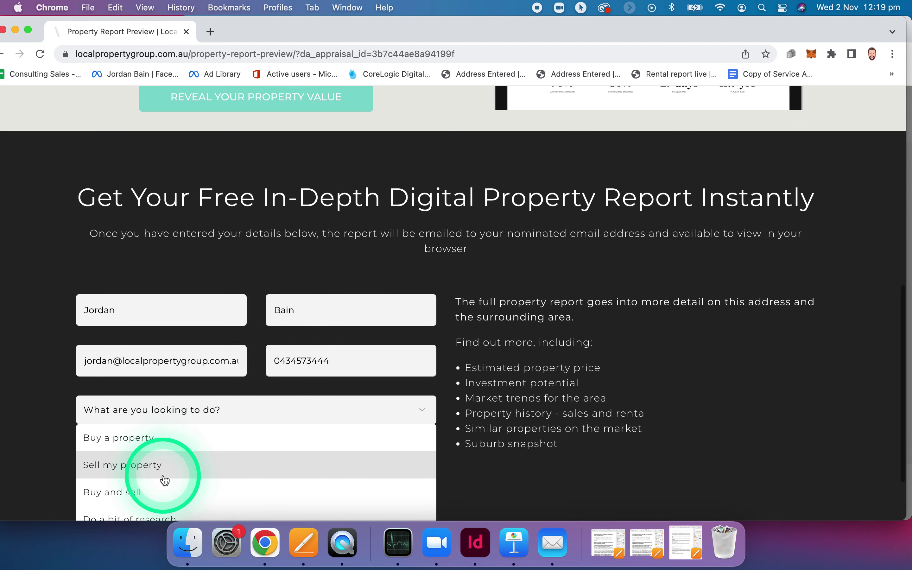
scroll(163, 479, "down", 1)
left_click(142, 433)
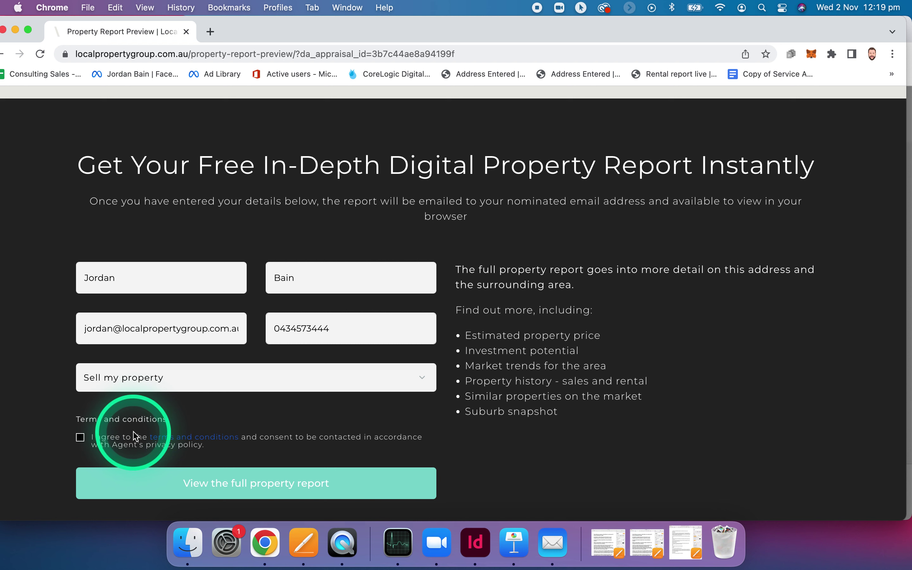
left_click(85, 439)
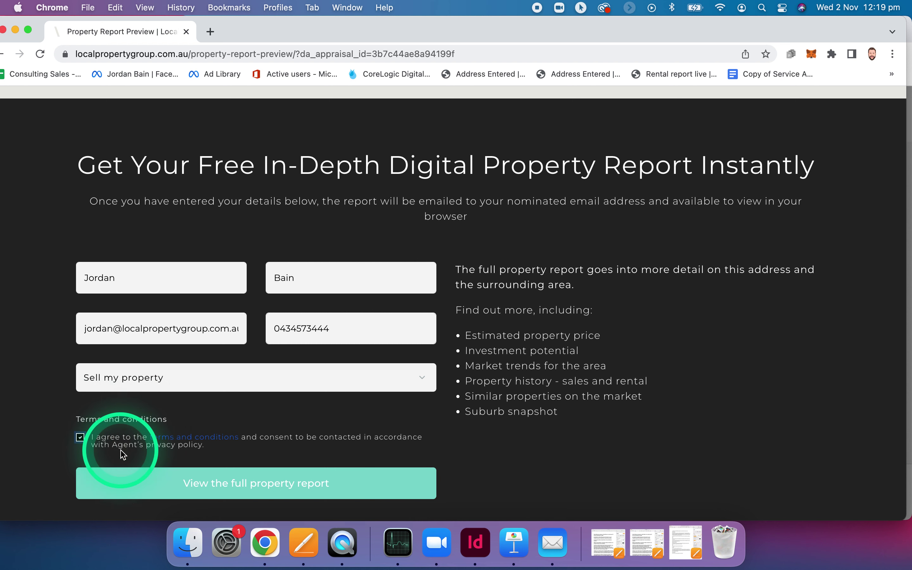
left_click(171, 492)
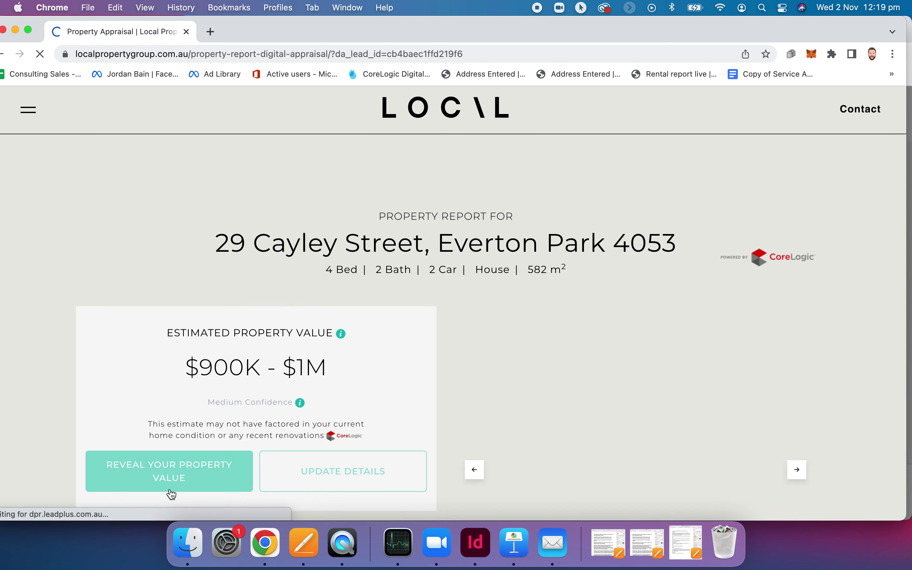
left_click(261, 252)
scroll(261, 252, "down", 3)
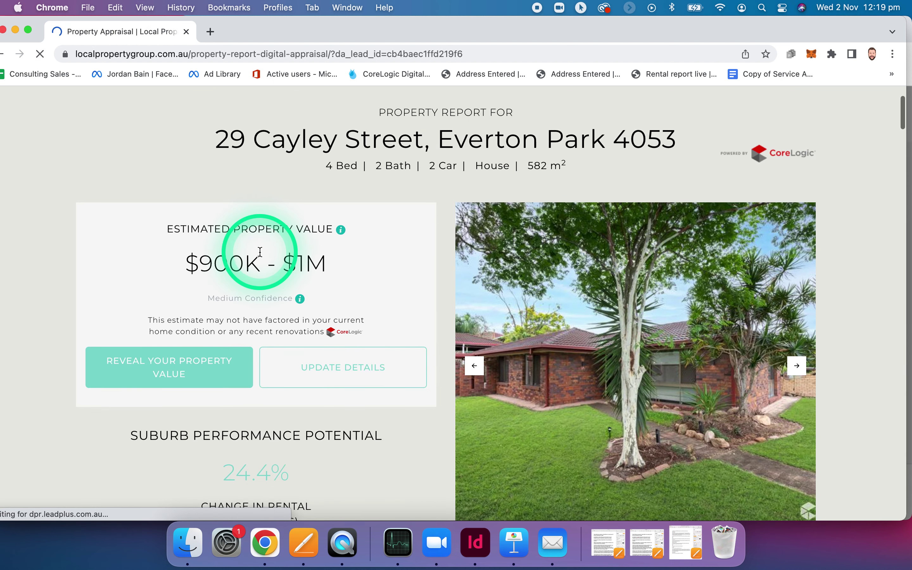
left_click_drag(351, 261, 204, 289)
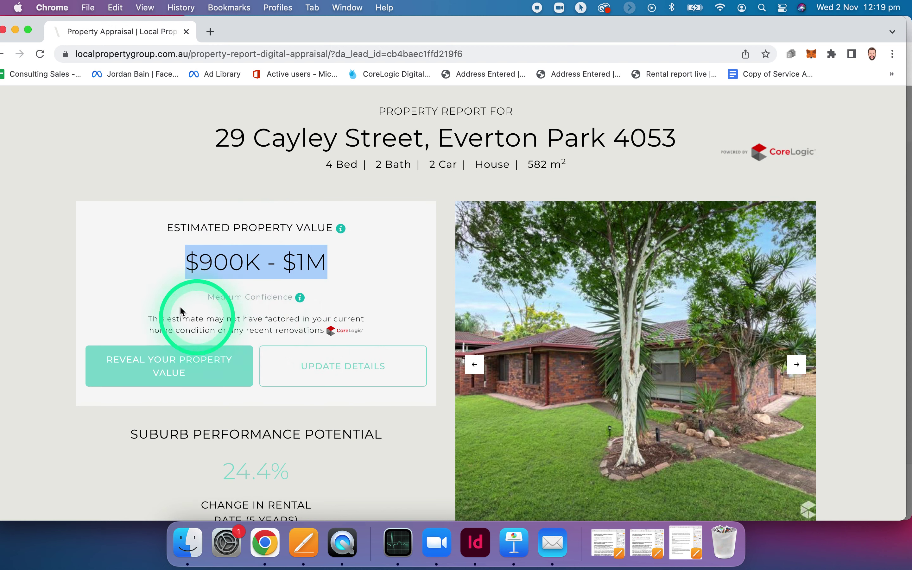
mouse_move(300, 298)
left_click_drag(294, 298, 208, 297)
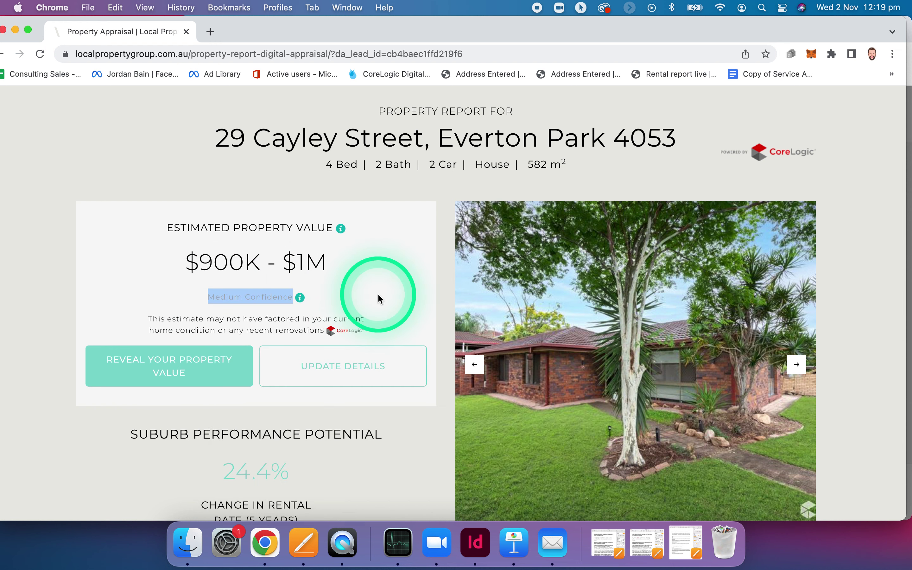
scroll(380, 299, "down", 20)
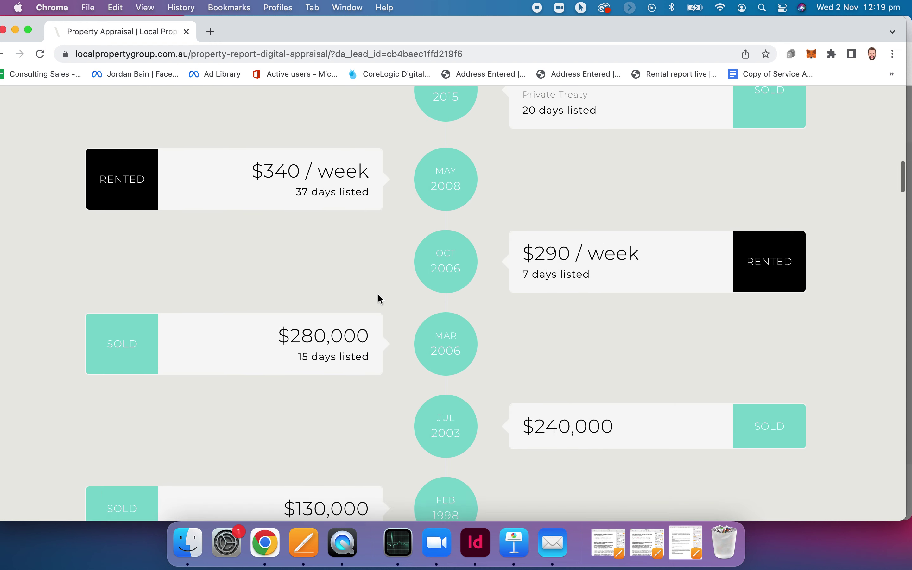
scroll(380, 299, "down", 20)
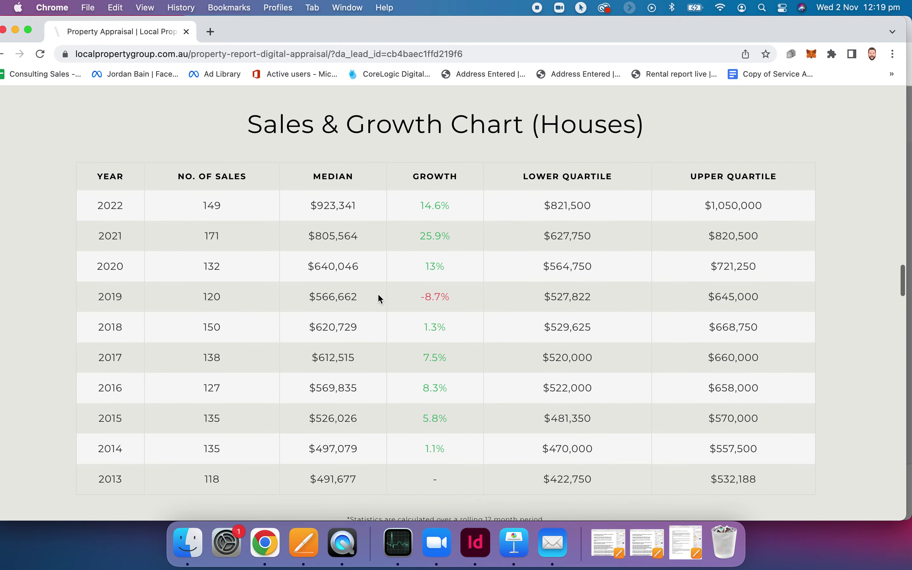
scroll(381, 299, "down", 20)
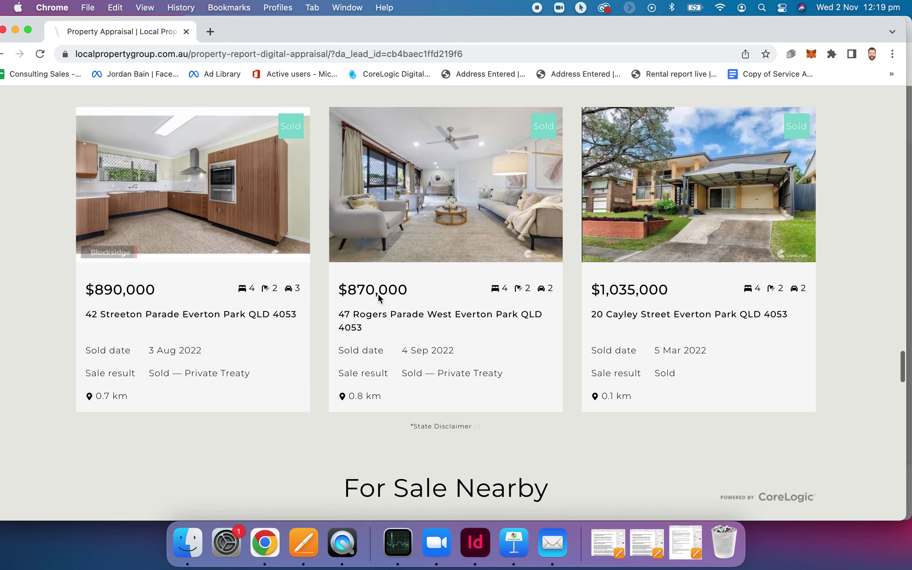
scroll(378, 295, "up", 10)
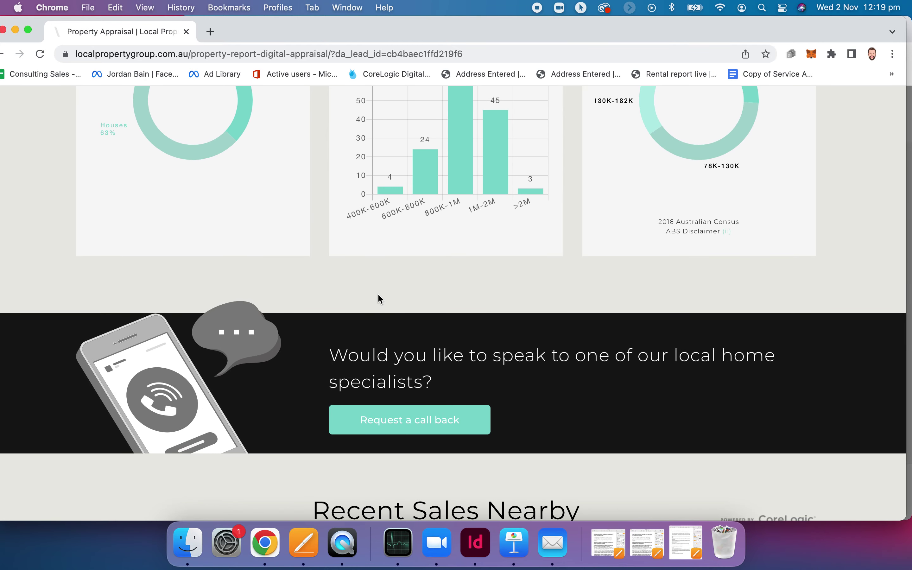
scroll(380, 299, "up", 20)
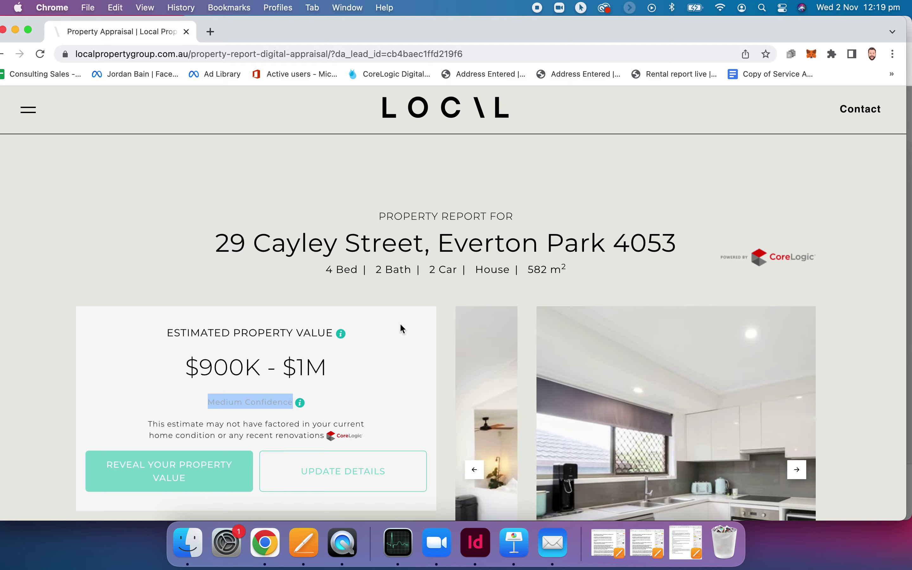
Back in Ads Manager, upload a photo as the lead form's background image.
key("ctrl+Up")
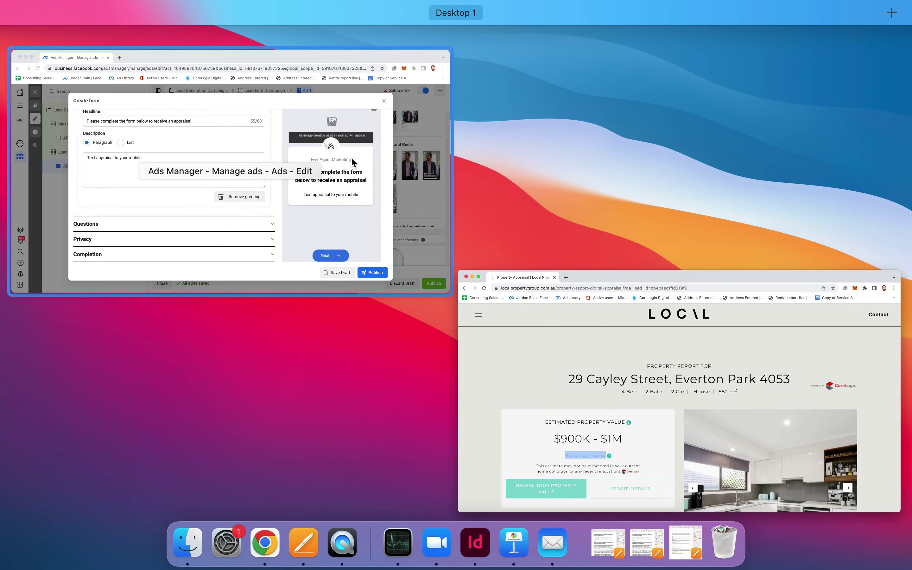
left_click(350, 158)
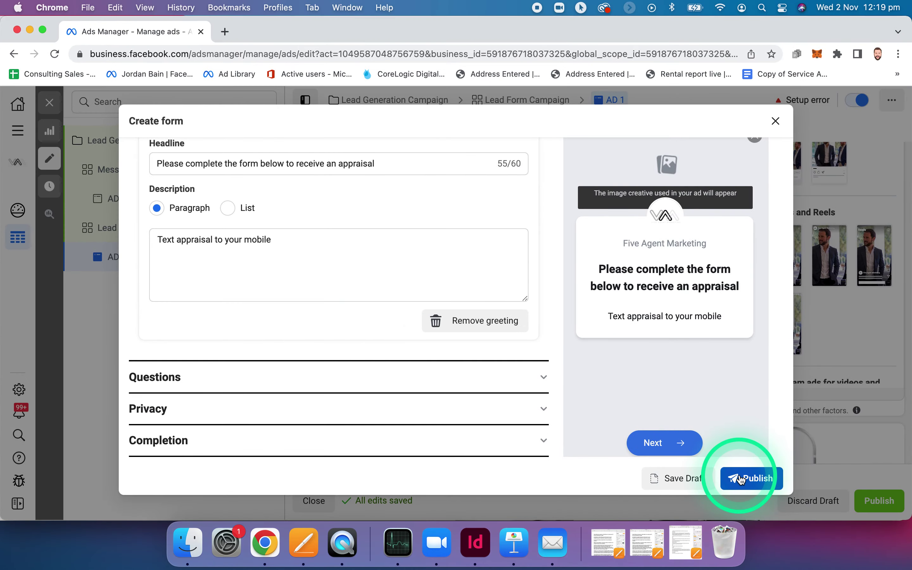
scroll(391, 287, "up", 5)
scroll(391, 288, "up", 2)
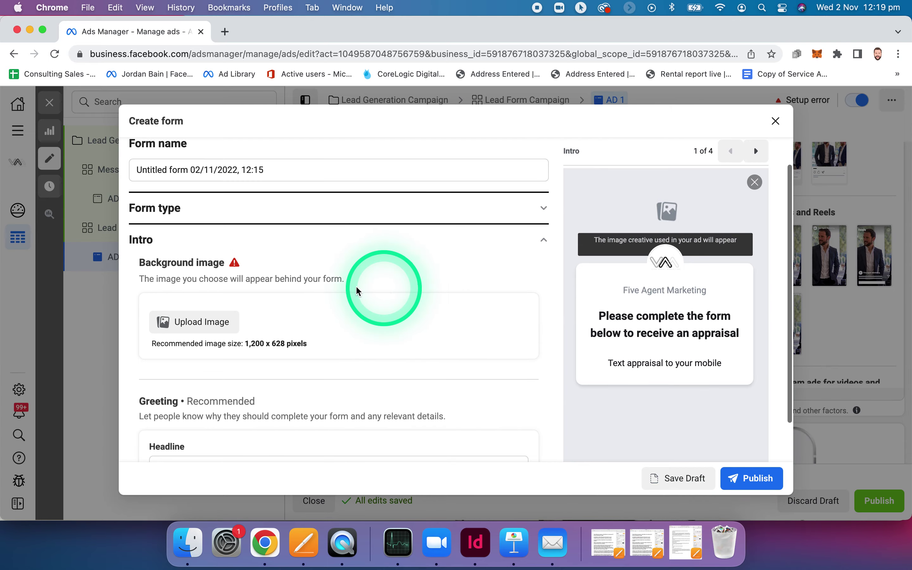
left_click(171, 322)
double_click(317, 225)
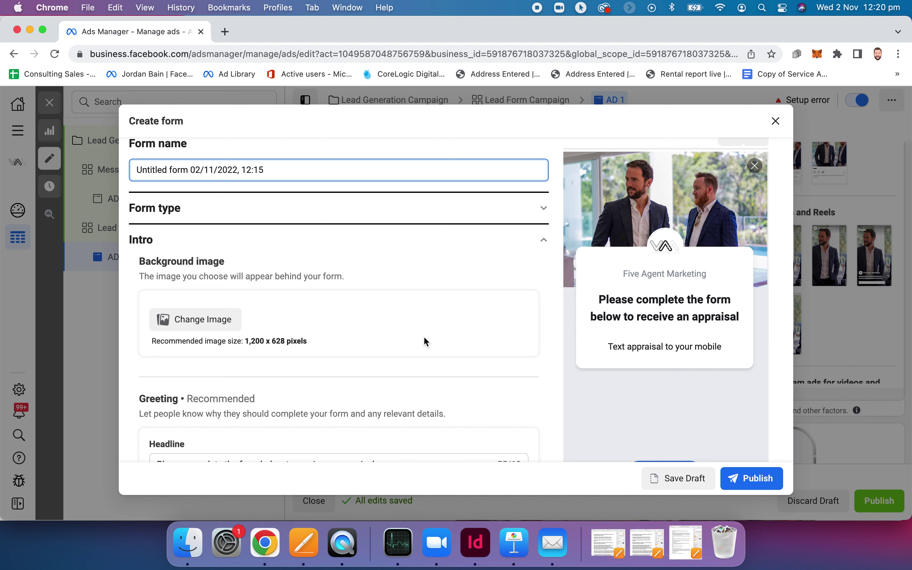
Publish the form, making 'Untitled form 02/11/2022, 12:15' AD 1's instant form.
left_click(738, 479)
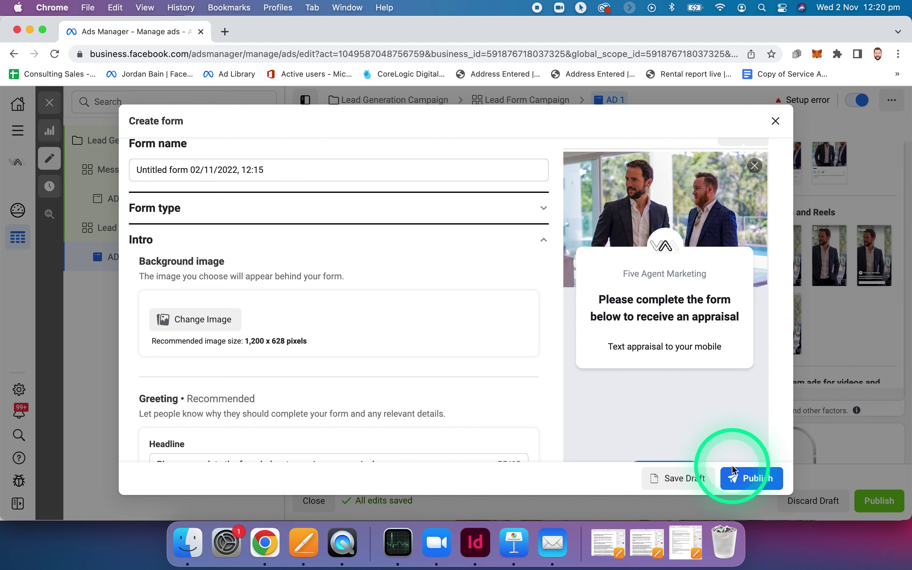
left_click(735, 478)
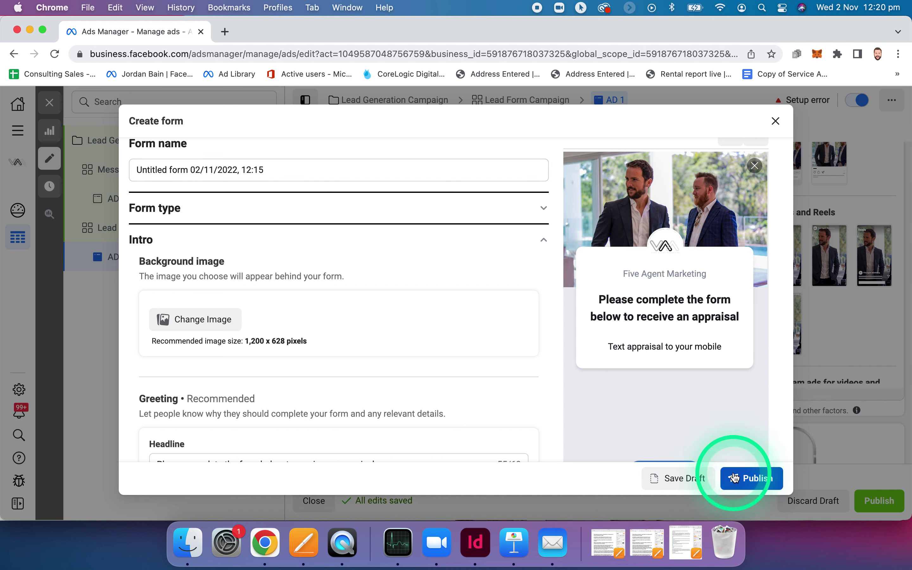
left_click(736, 477)
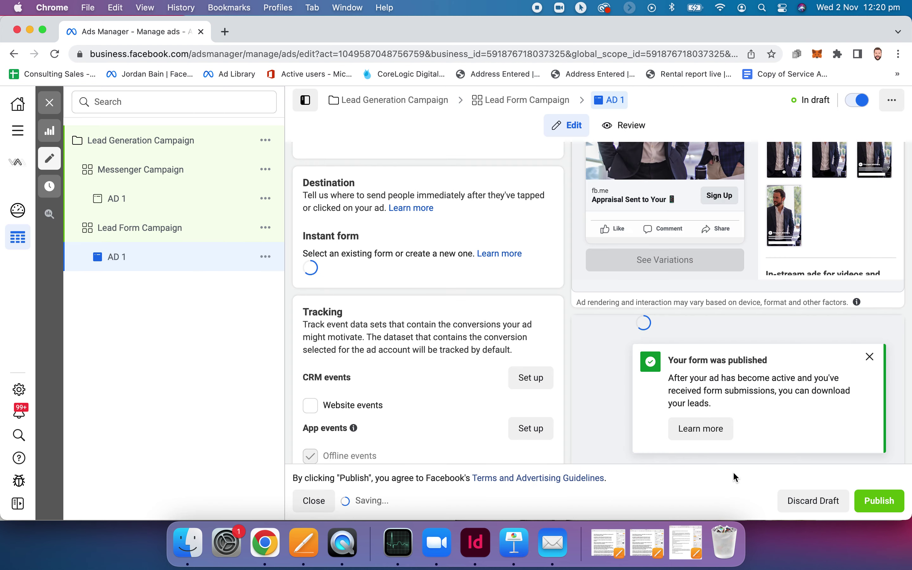
left_click(515, 350)
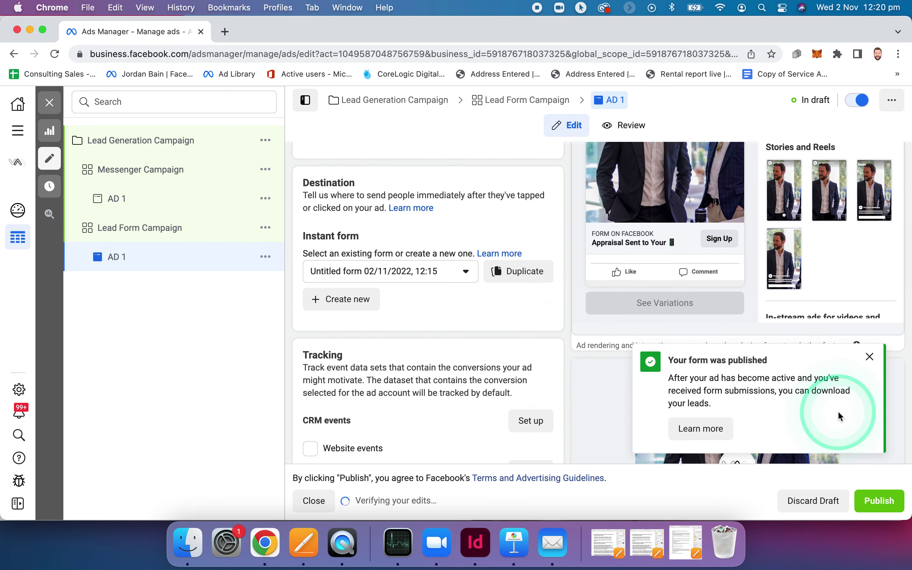
Dismiss the notice, publish the ad edits, close the editor and confirm Publish Draft Items.
left_click(871, 356)
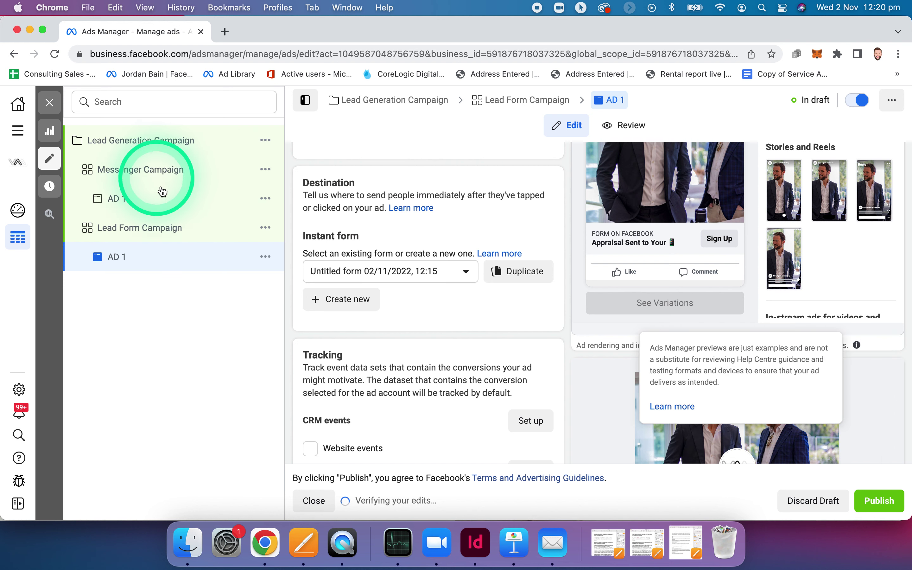
left_click(885, 502)
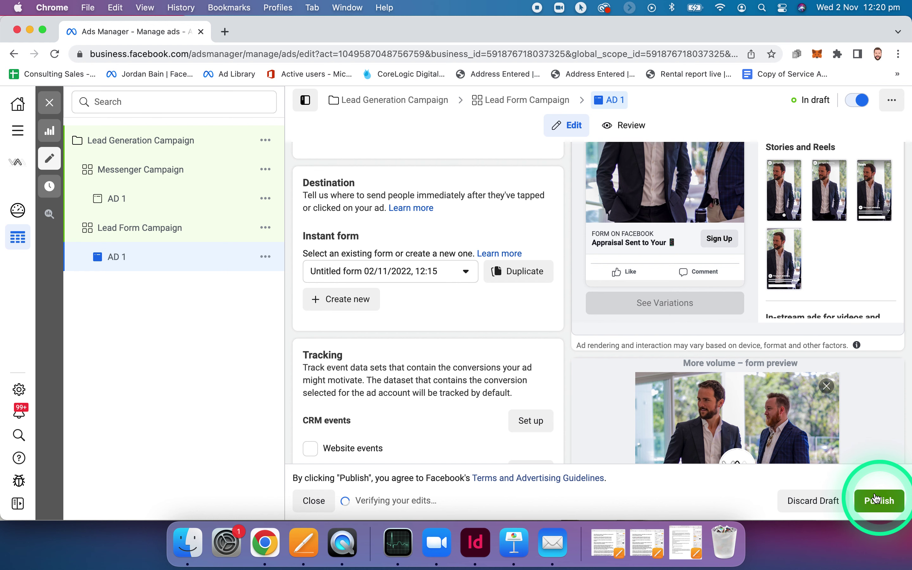
left_click(49, 103)
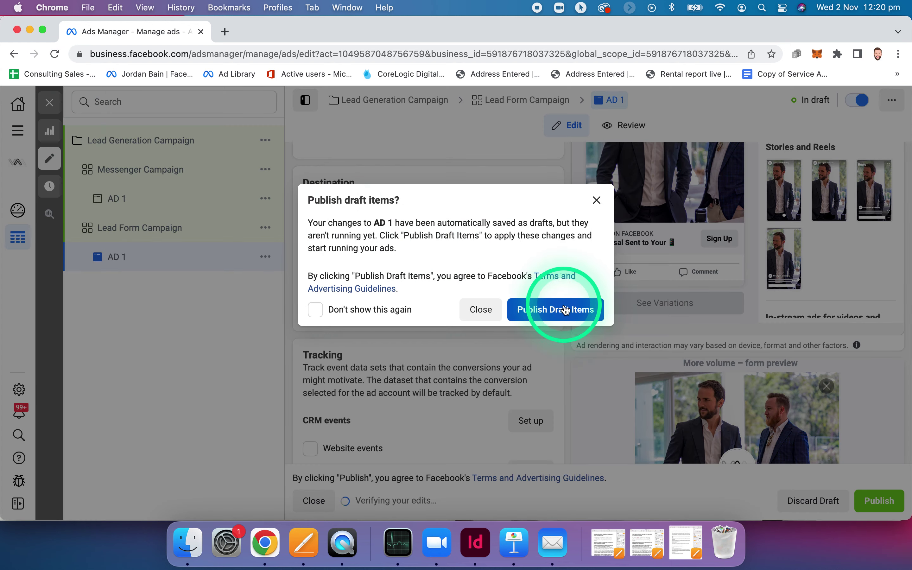
left_click(484, 310)
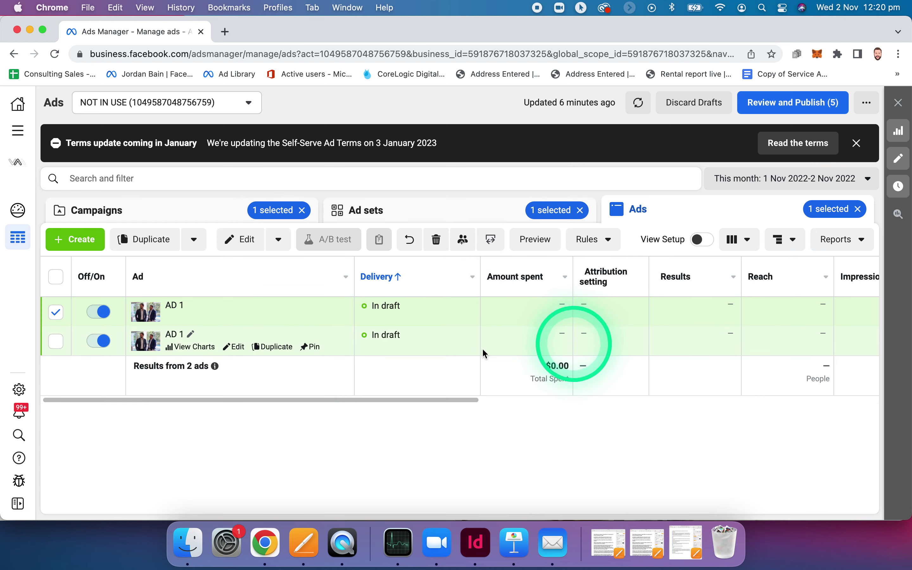
Switch to the Campaigns level and apply the OT (Default) column preset.
left_click(230, 218)
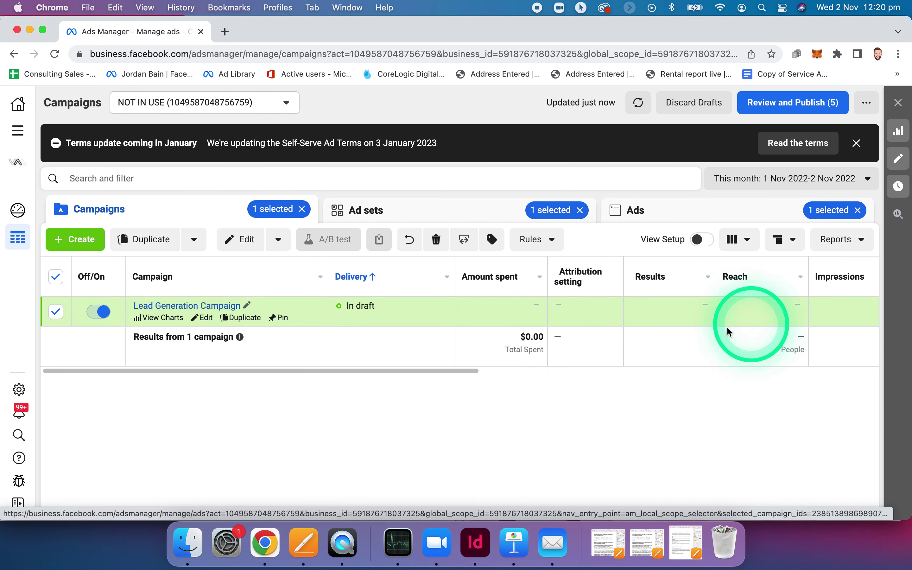
left_click(739, 240)
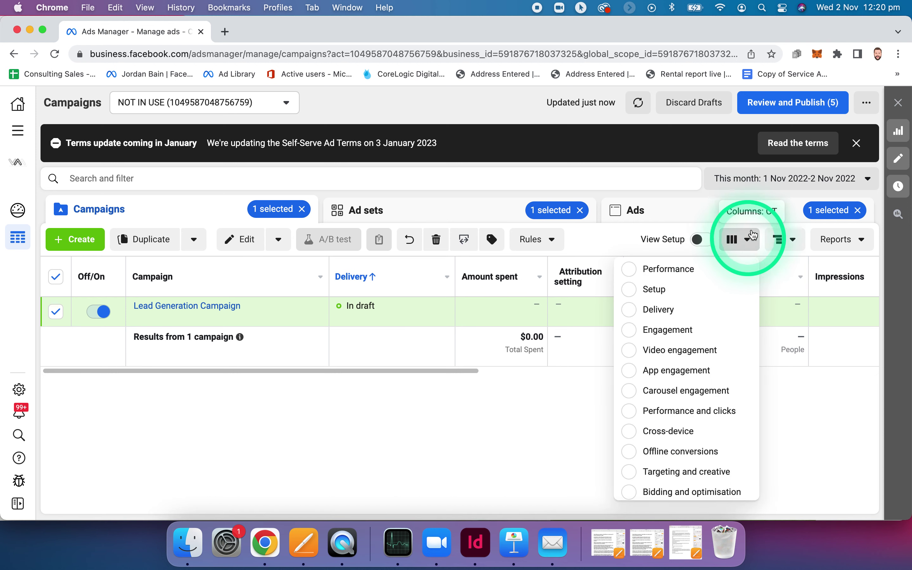
scroll(656, 385, "down", 5)
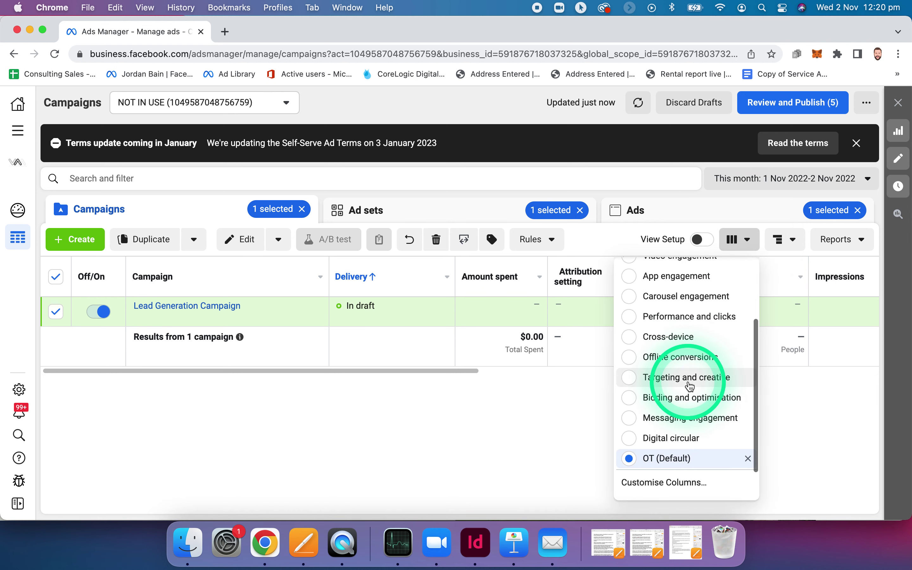
left_click(686, 421)
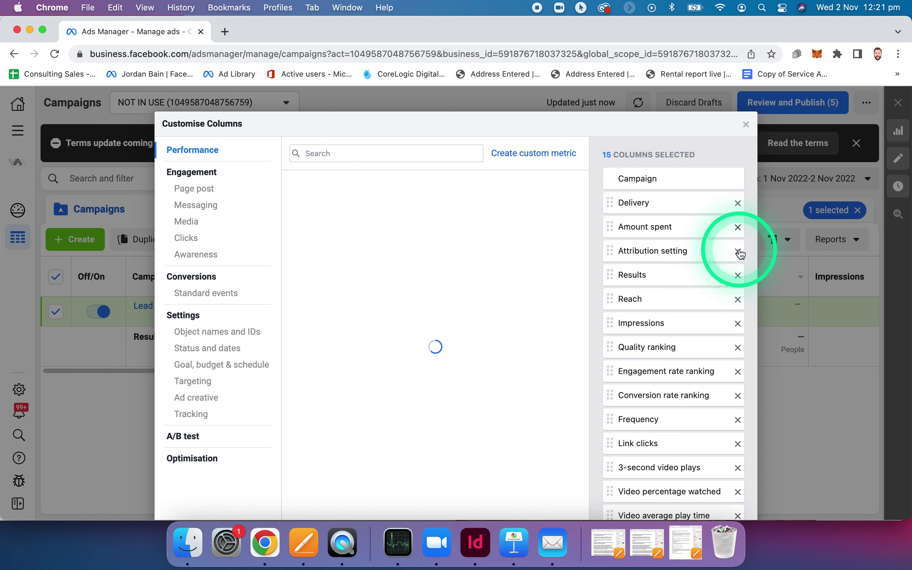
Remove Attribution setting, Results, the three ranking columns and three video columns.
left_click(740, 253)
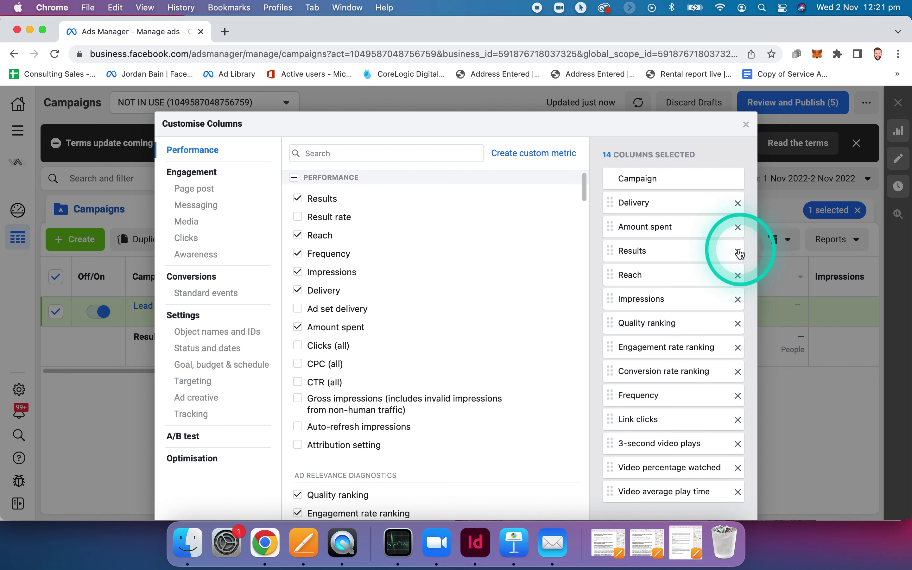
left_click(740, 253)
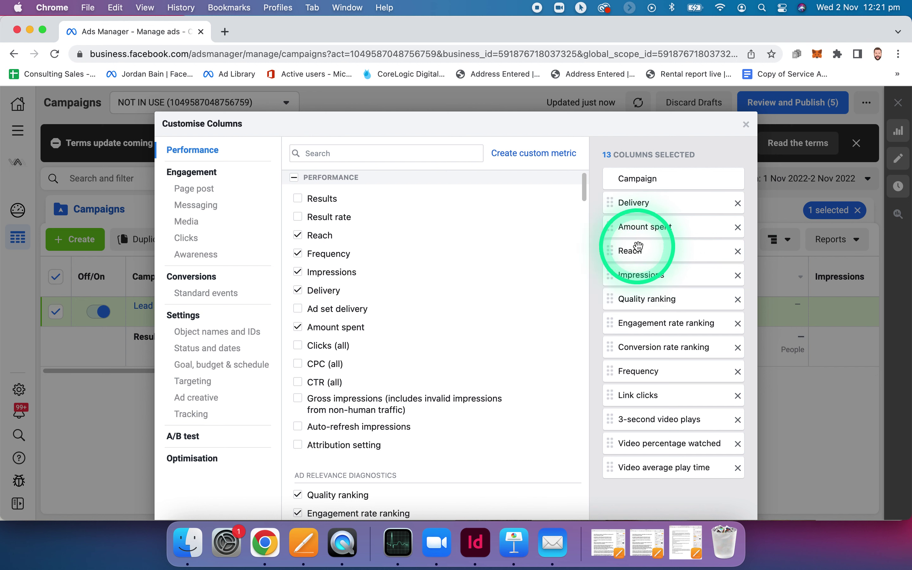
left_click(739, 299)
left_click(740, 300)
left_click(739, 300)
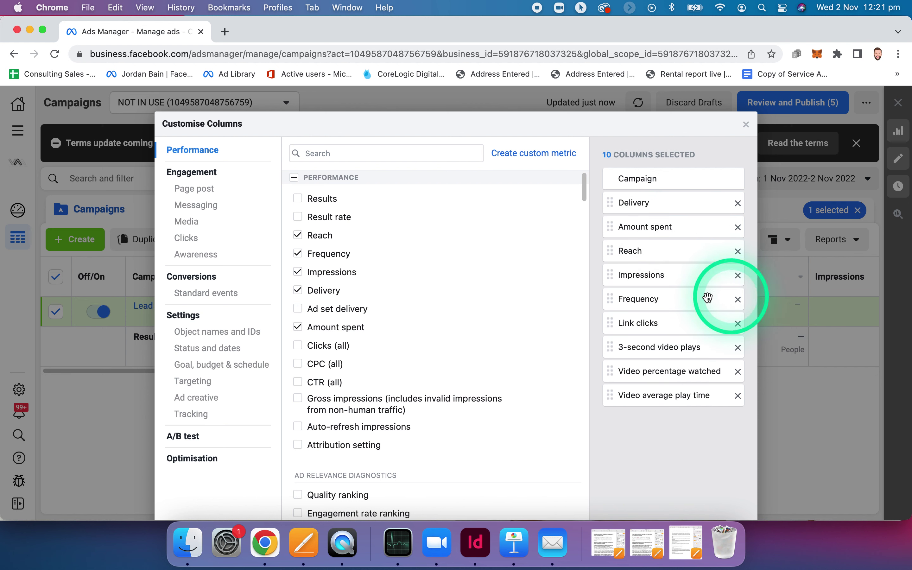
left_click(739, 348)
left_click(739, 349)
left_click(739, 349)
Add the CTR and CPC link columns, reposition Link clicks after Frequency, and apply.
left_click(318, 154)
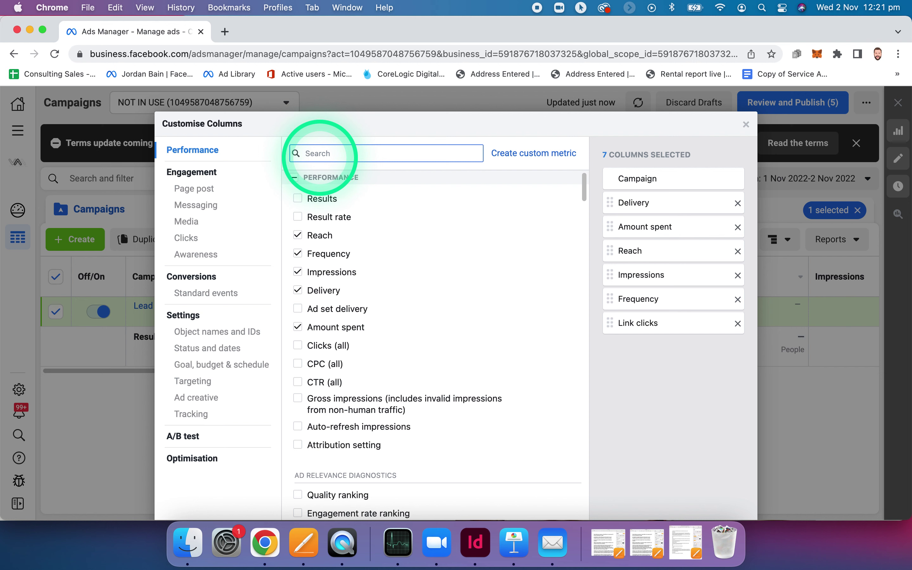
type("link")
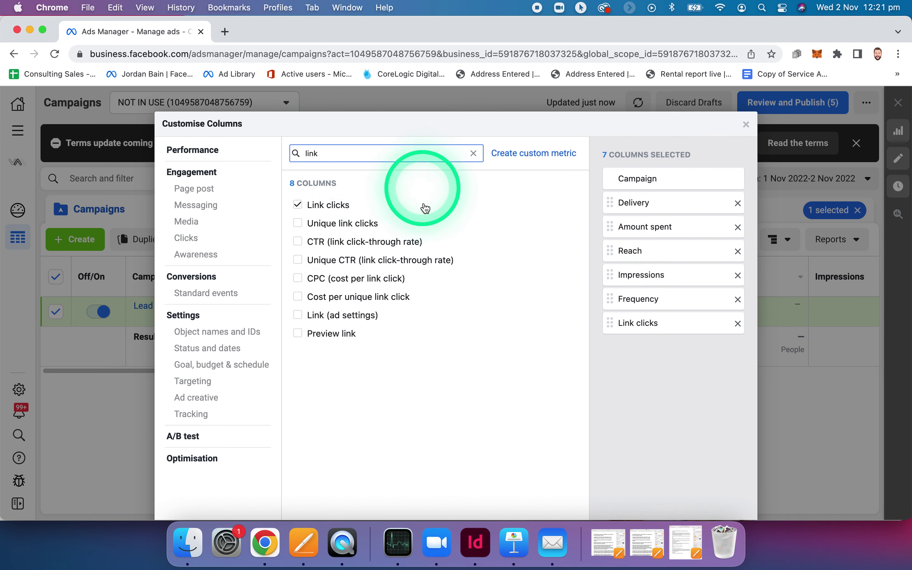
left_click(315, 242)
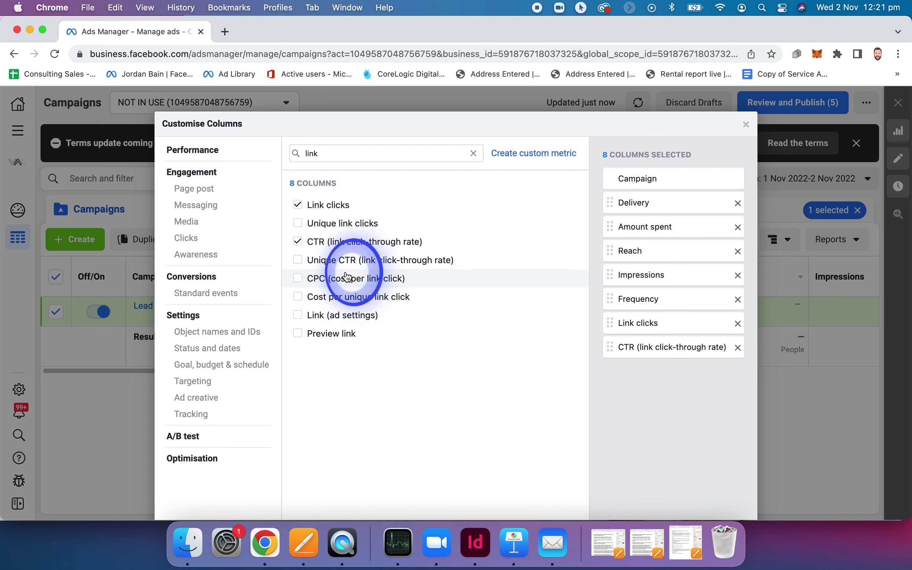
left_click(349, 278)
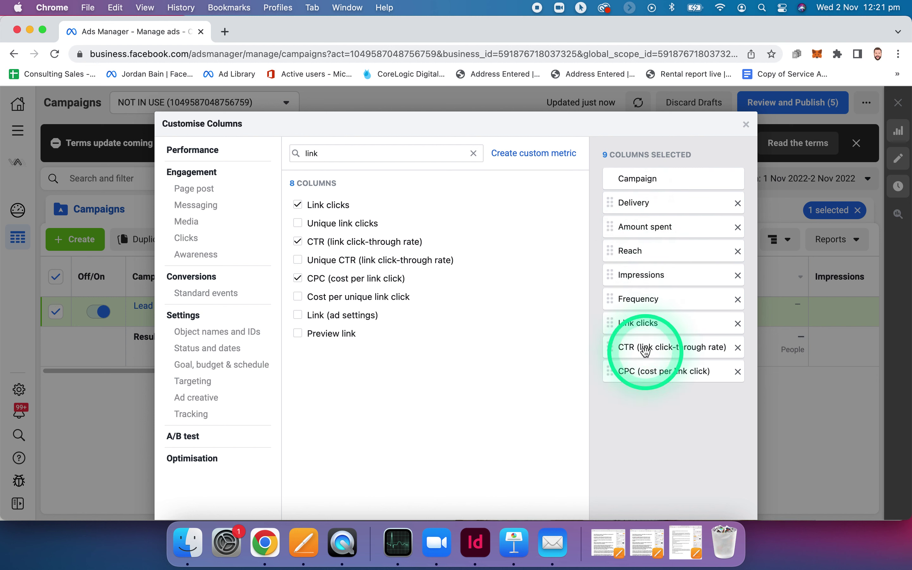
mouse_move(605, 323)
left_mouse_down()
mouse_move(610, 388)
mouse_move(605, 319)
left_mouse_up()
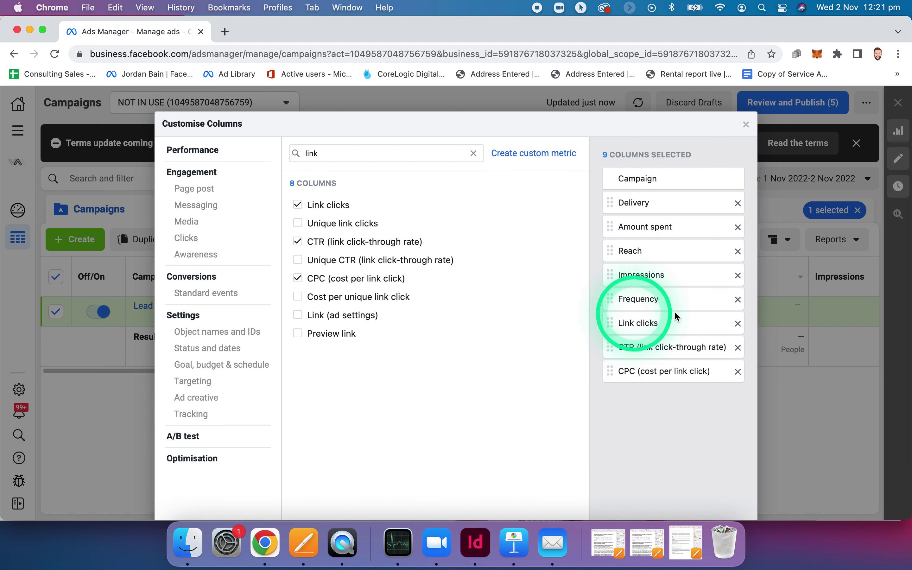
scroll(694, 311, "down", 2)
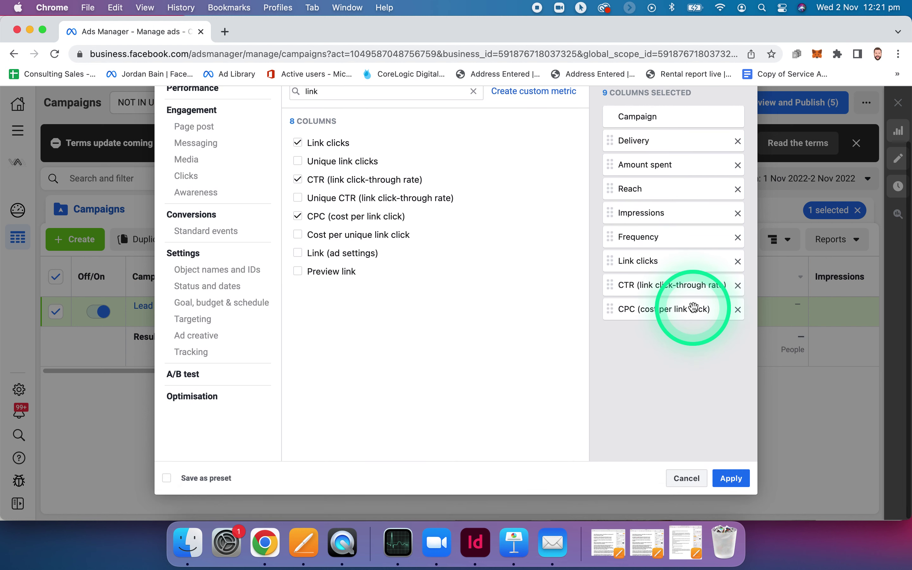
left_click(732, 479)
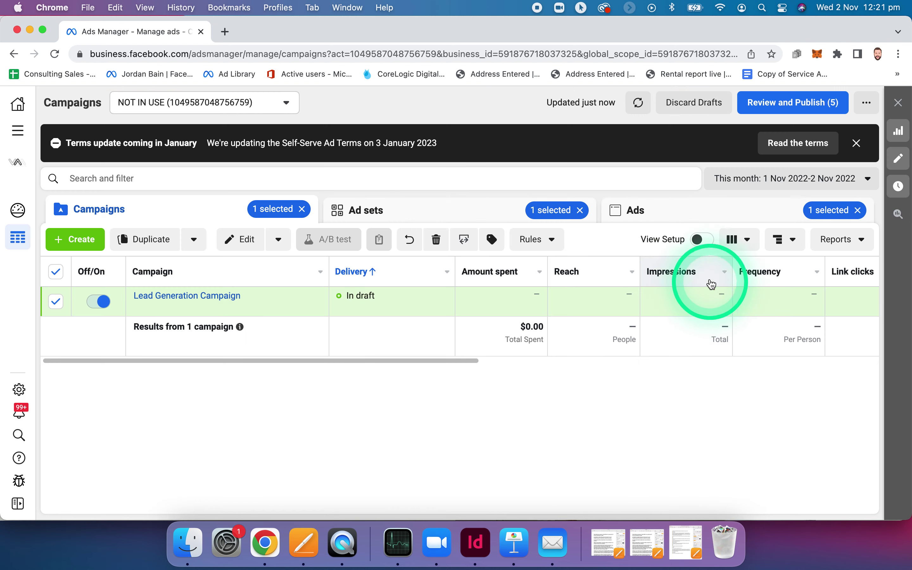
Save the current nine campaign columns as a preset named 'Official Tracking'.
left_click(746, 245)
scroll(709, 362, "down", 5)
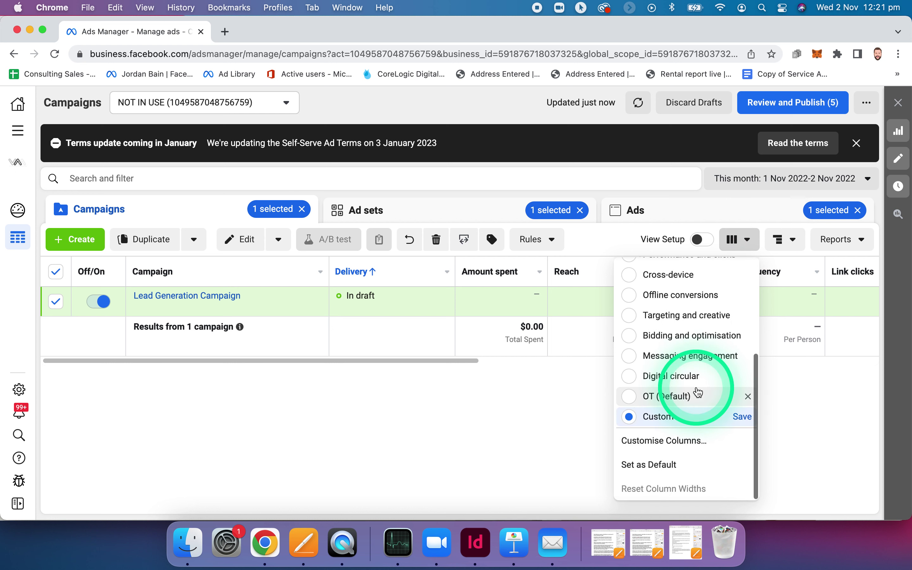
left_click(742, 417)
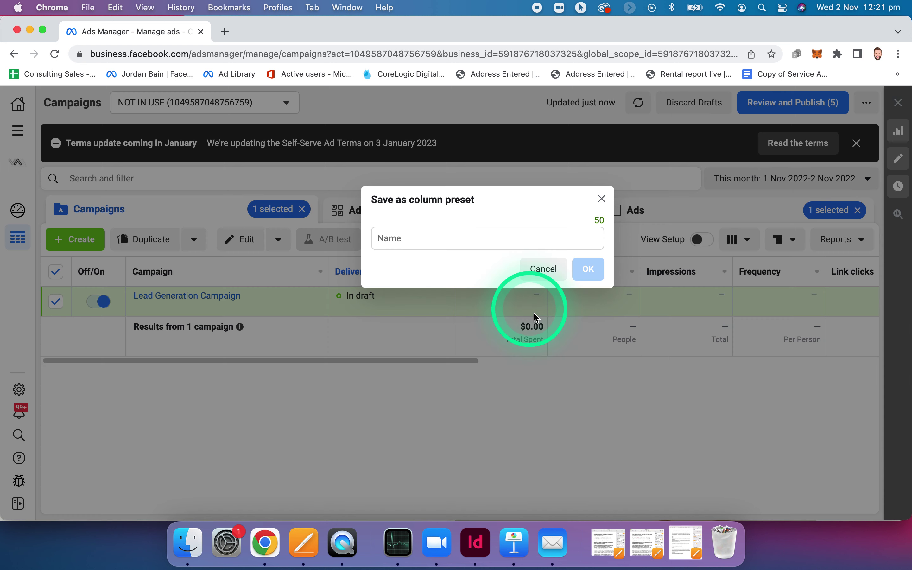
type("Officia")
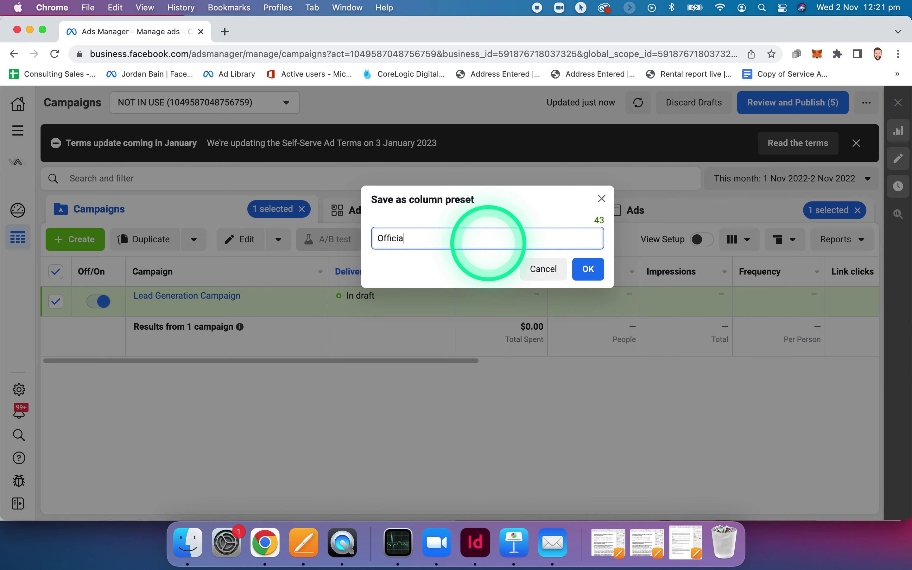
type("l Tracking")
left_click(588, 269)
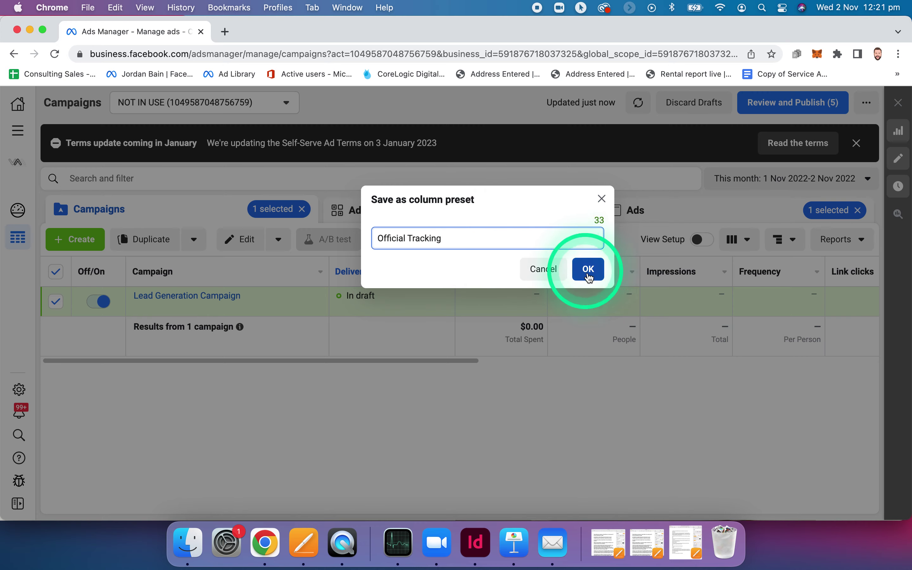
left_click(733, 239)
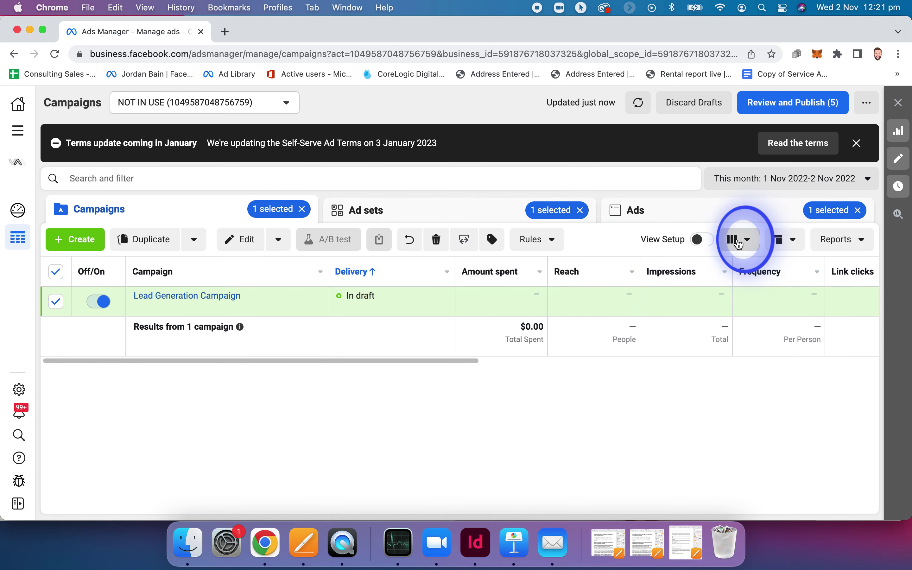
Set Official Tracking as the default preset, then scroll across the table to check the columns.
scroll(670, 405, "down", 5)
left_click(676, 469)
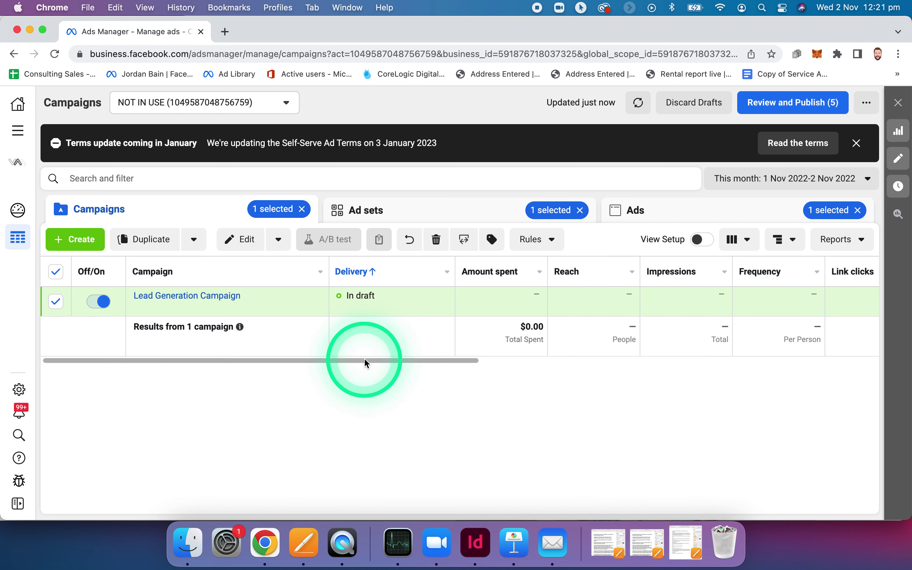
scroll(475, 332, "right", 5)
scroll(474, 336, "left", 2)
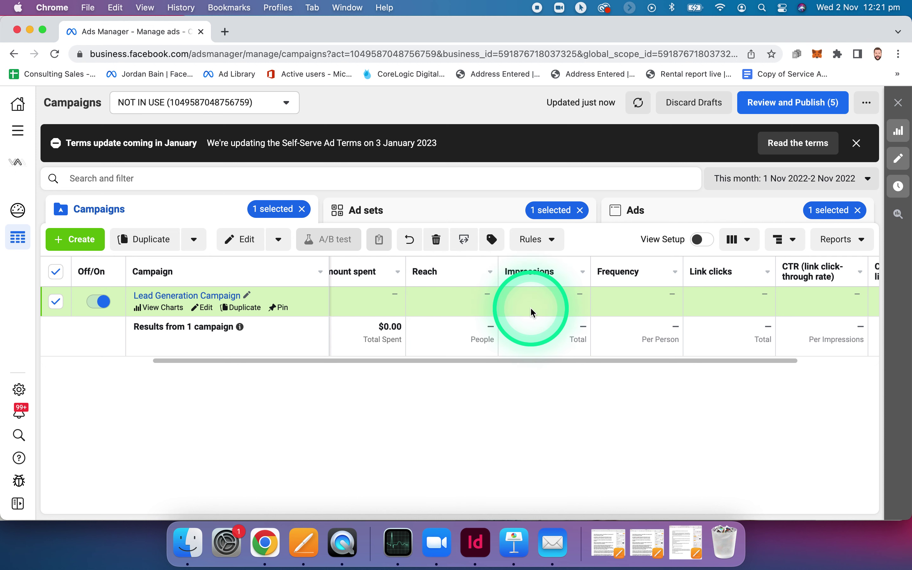
mouse_move(633, 278)
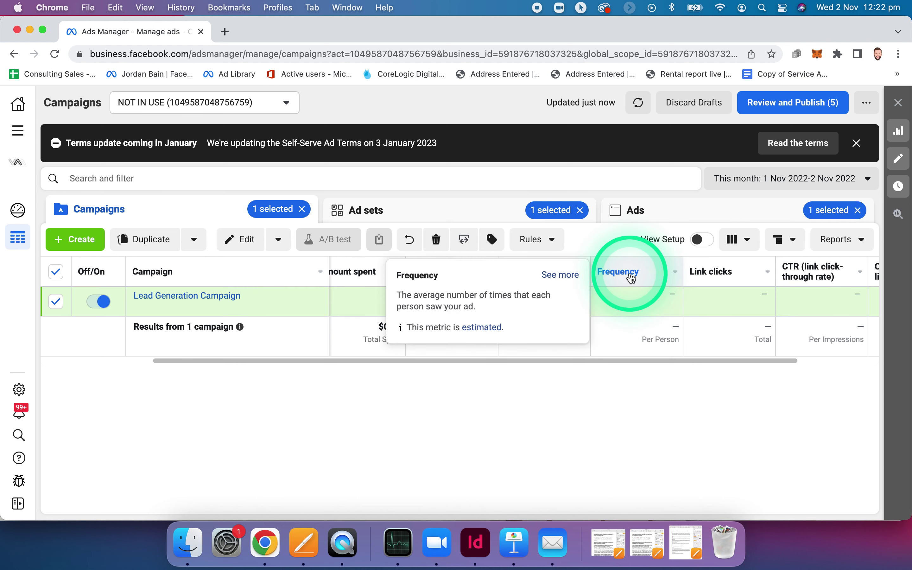
scroll(652, 328, "right", 3)
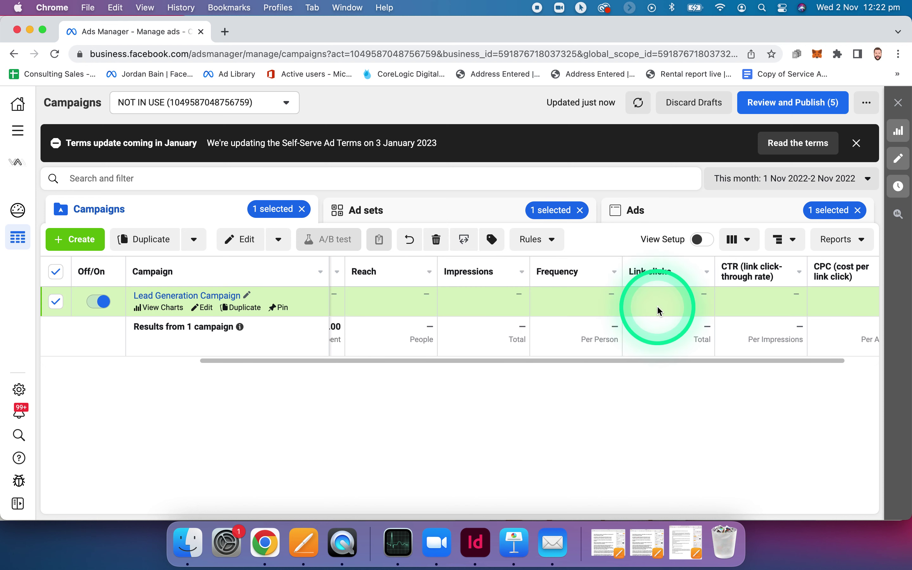
scroll(763, 316, "right", 2)
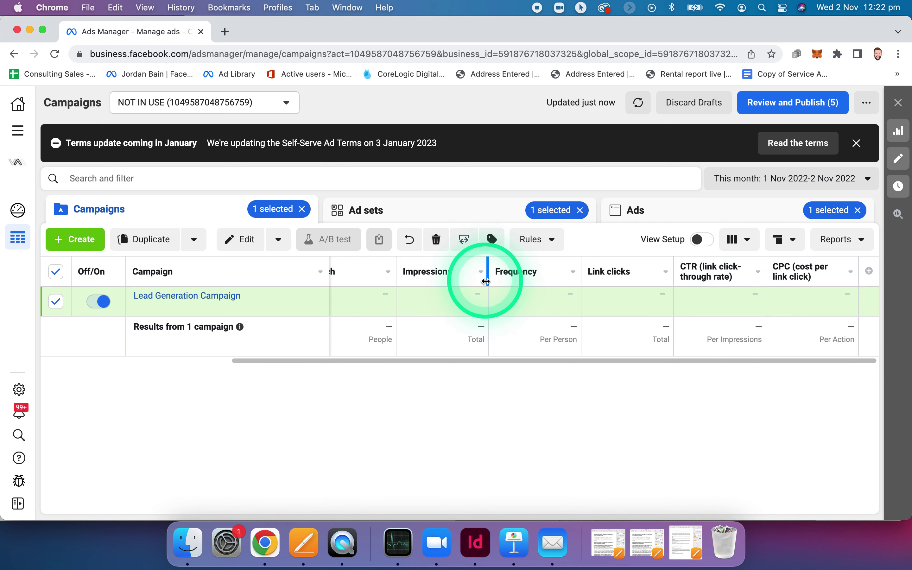
scroll(437, 307, "left", 5)
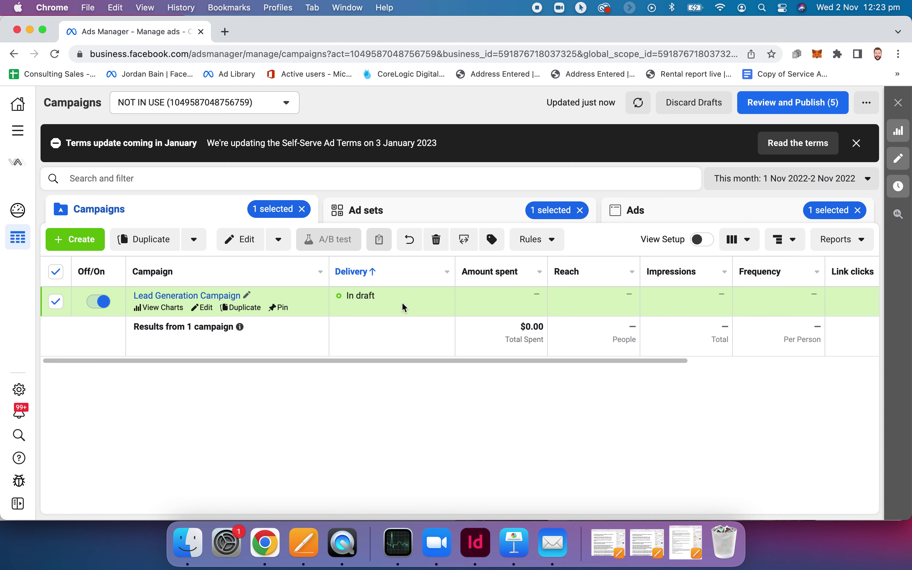
key("ctrl+Up")
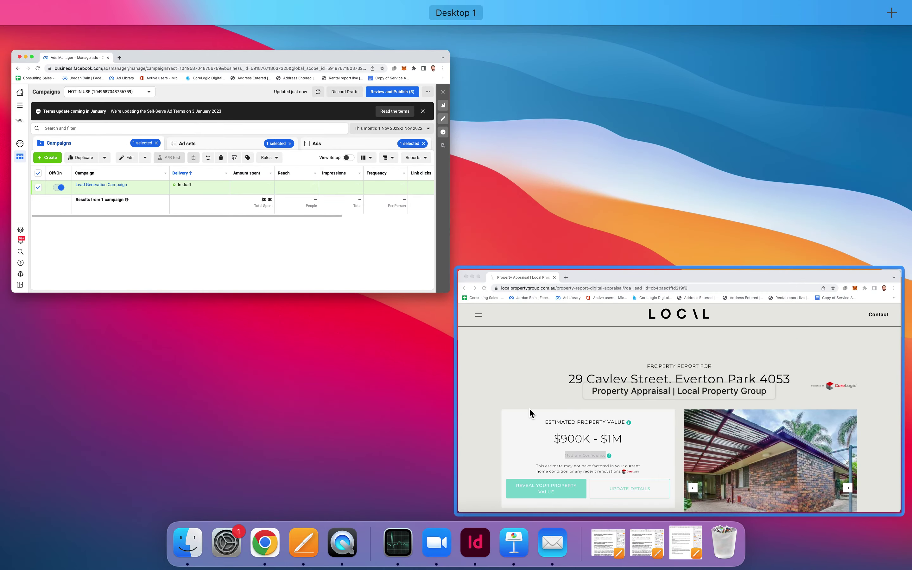
left_click(529, 408)
scroll(361, 358, "down", 5)
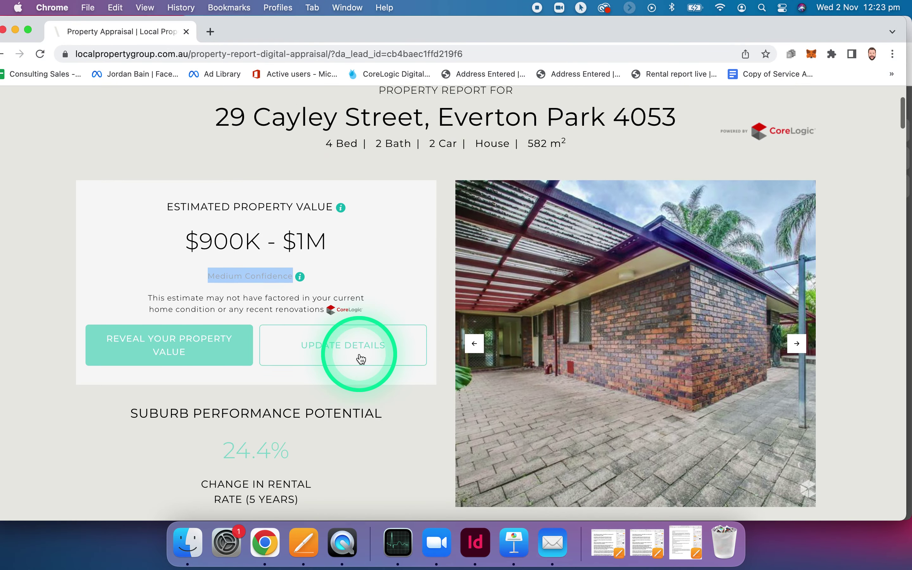
left_click(361, 358)
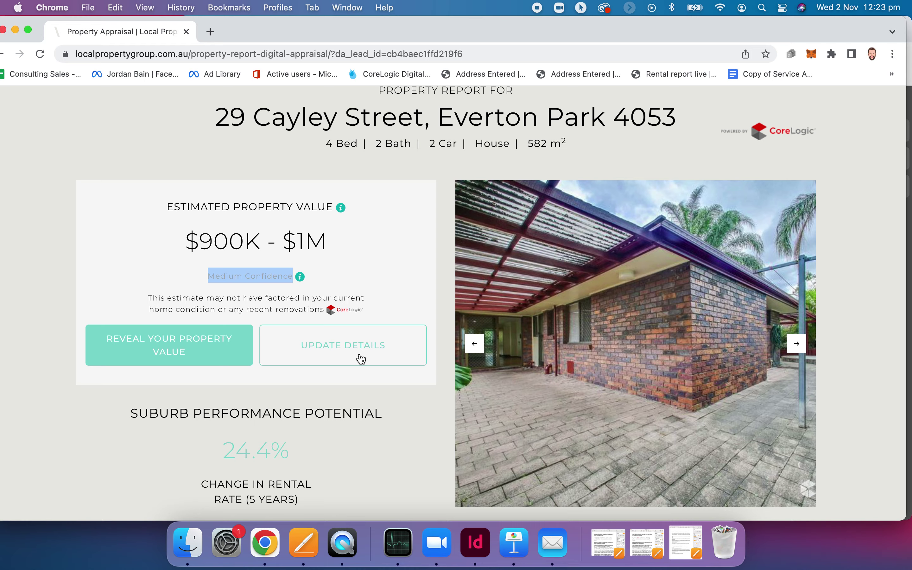
scroll(361, 358, "up", 5)
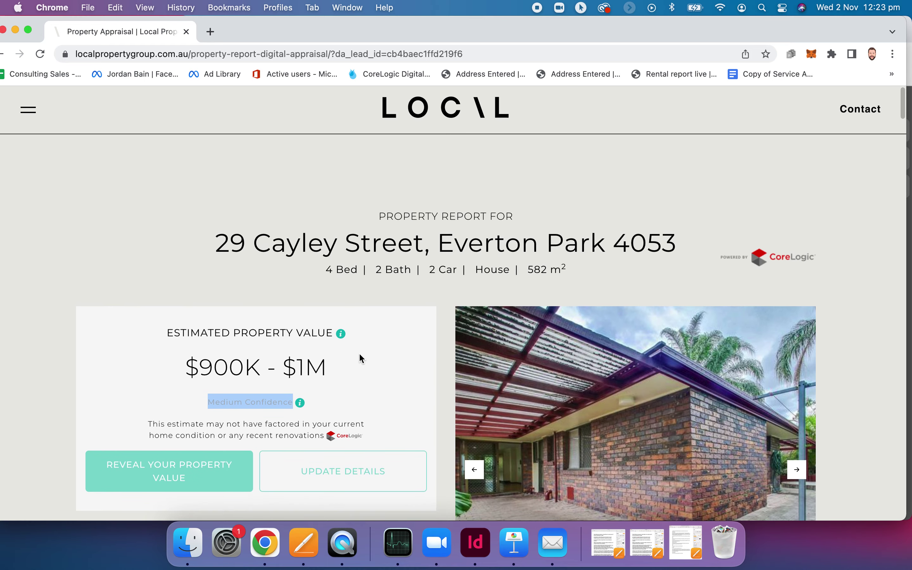
key("ctrl+Up")
left_click(294, 206)
left_click(348, 280)
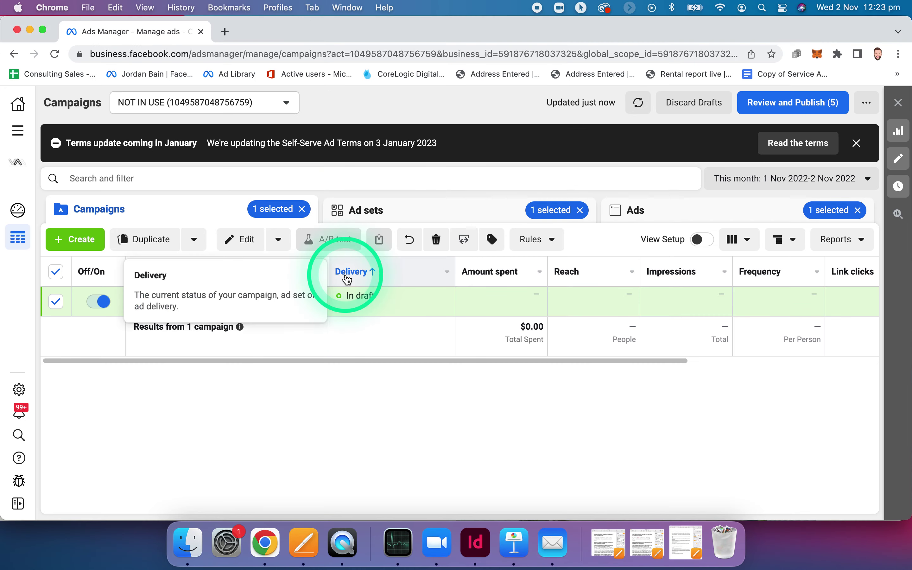